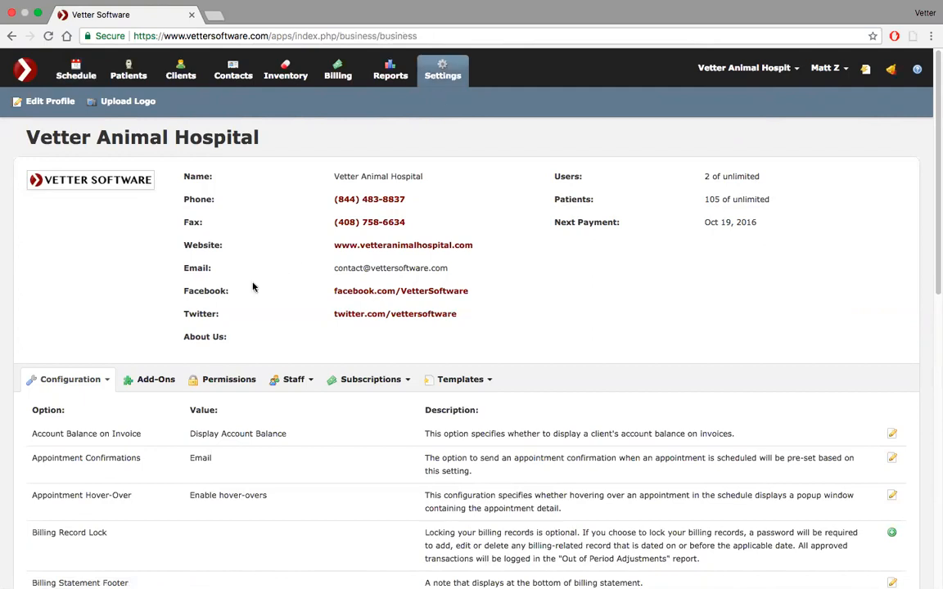
- Start a new tax in the clinic configuration, naming it City Tax with a rate of 0.50%
{"action": "scroll", "coordinate": [253, 286], "scroll_direction": "down", "scroll_amount": 3}
{"action": "scroll", "coordinate": [253, 286], "scroll_direction": "down", "scroll_amount": 3}
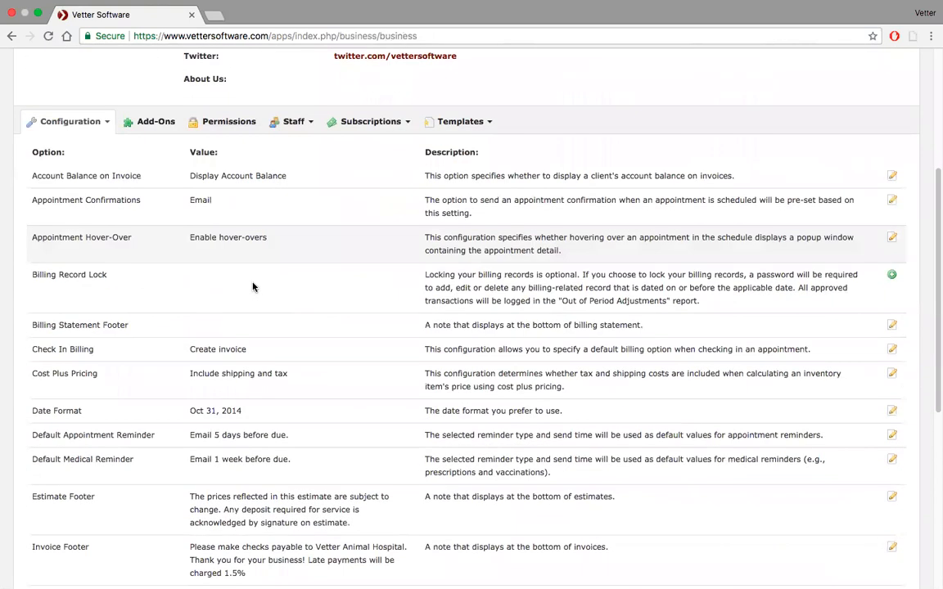
{"action": "left_click", "coordinate": [107, 130]}
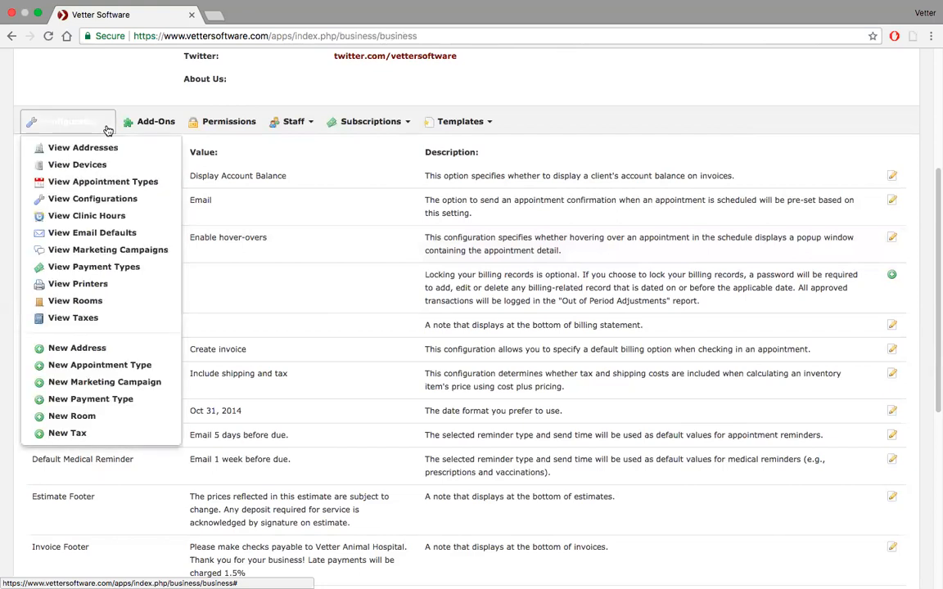
{"action": "left_click", "coordinate": [78, 434]}
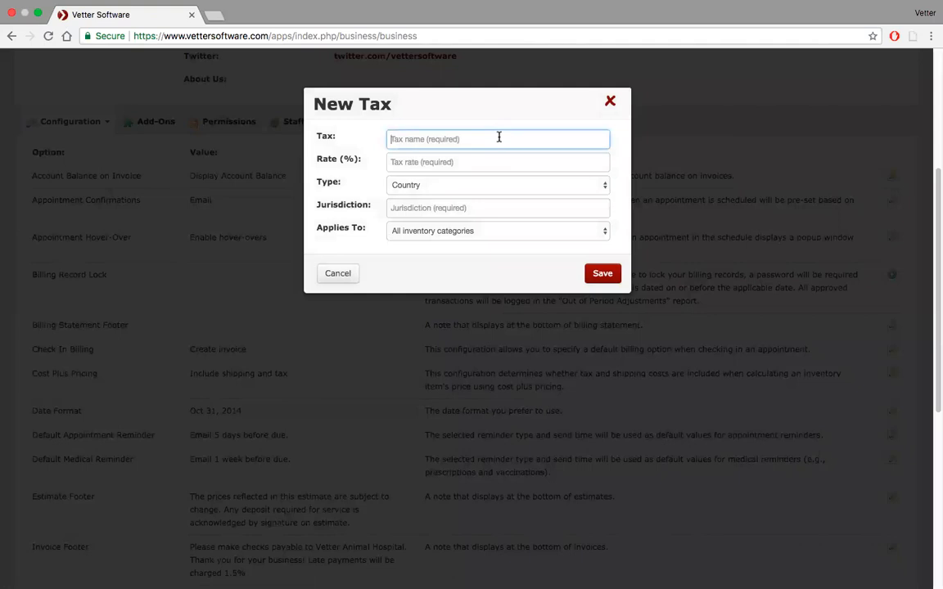
{"action": "type", "text": "City Tax"}
{"action": "key", "text": "Tab"}
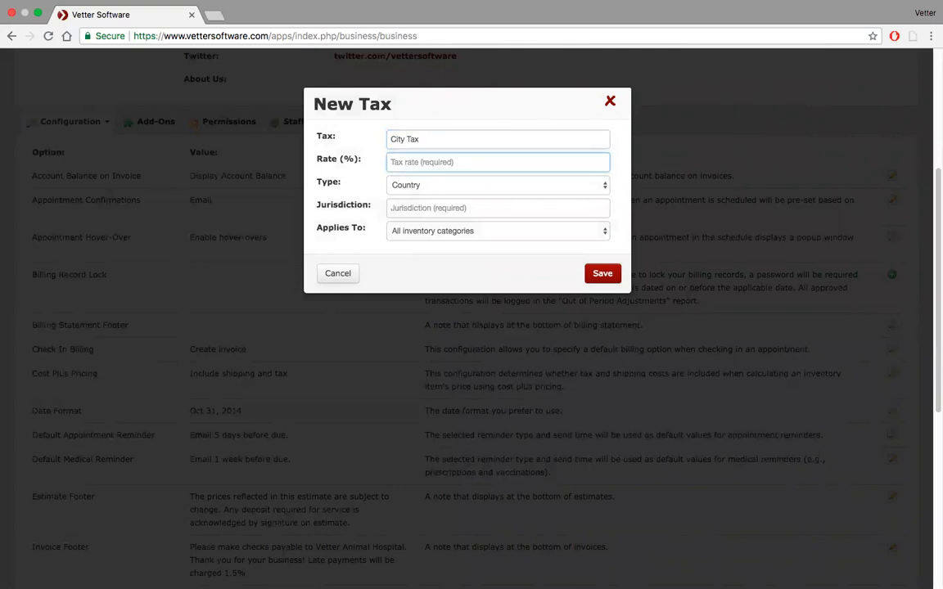
{"action": "type", "text": "0.50"}
- Set the tax type to City and jurisdiction to Coventry, Rhode Island, keep it applied to all inventory categories, and save the tax
{"action": "left_click", "coordinate": [529, 186]}
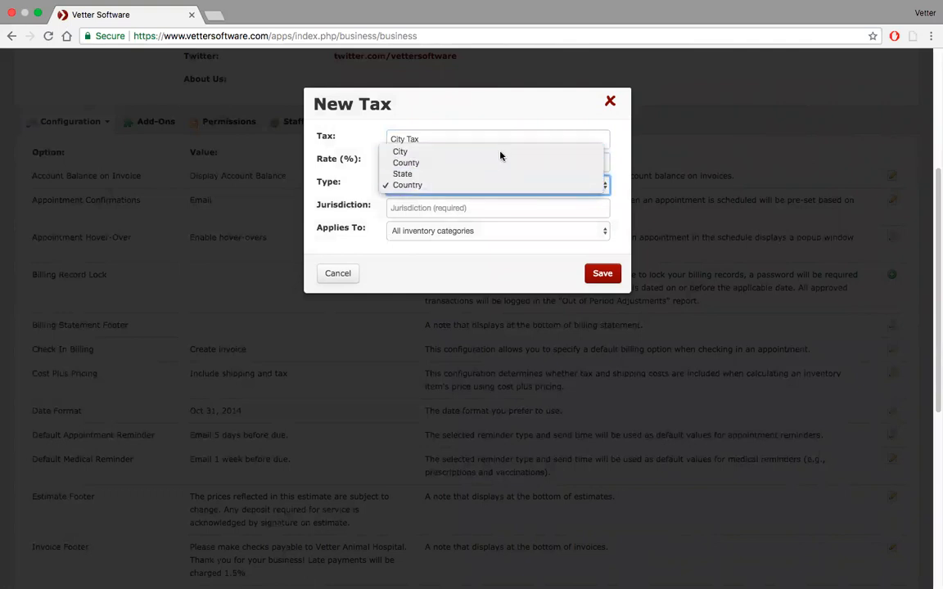
{"action": "left_click", "coordinate": [501, 153]}
{"action": "left_click", "coordinate": [475, 204]}
{"action": "type", "text": "Coventry"}
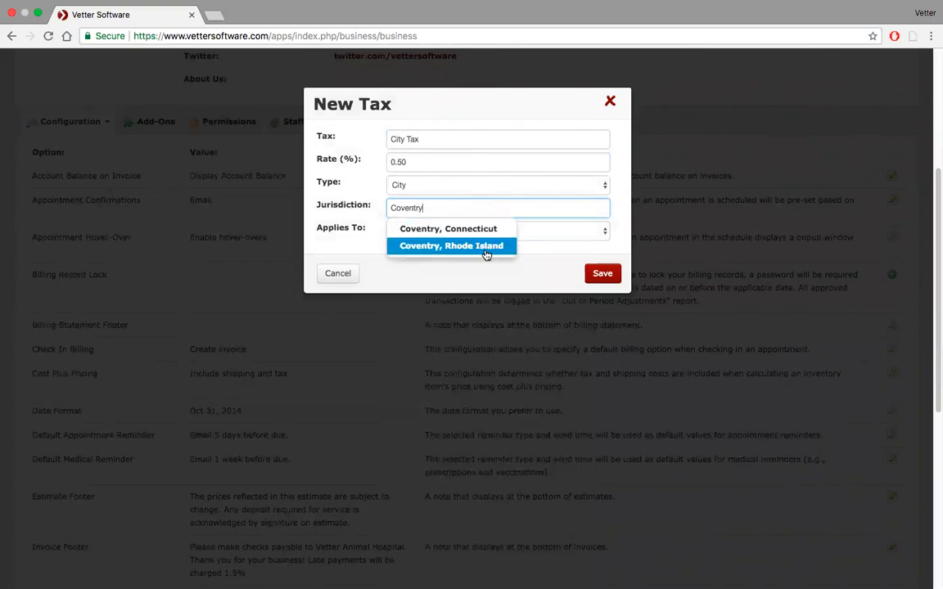
{"action": "left_click", "coordinate": [486, 253]}
{"action": "left_click", "coordinate": [582, 231]}
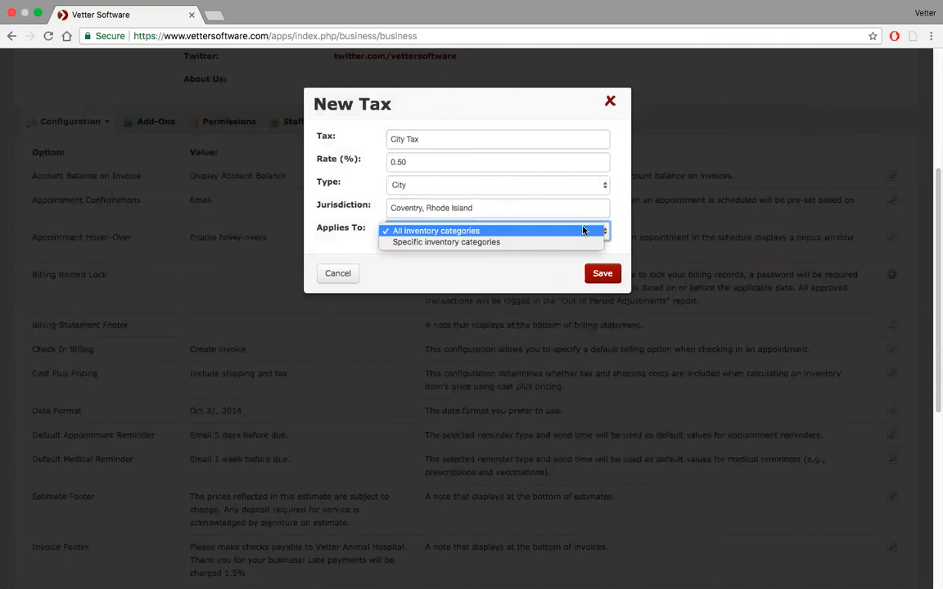
{"action": "left_click", "coordinate": [618, 164]}
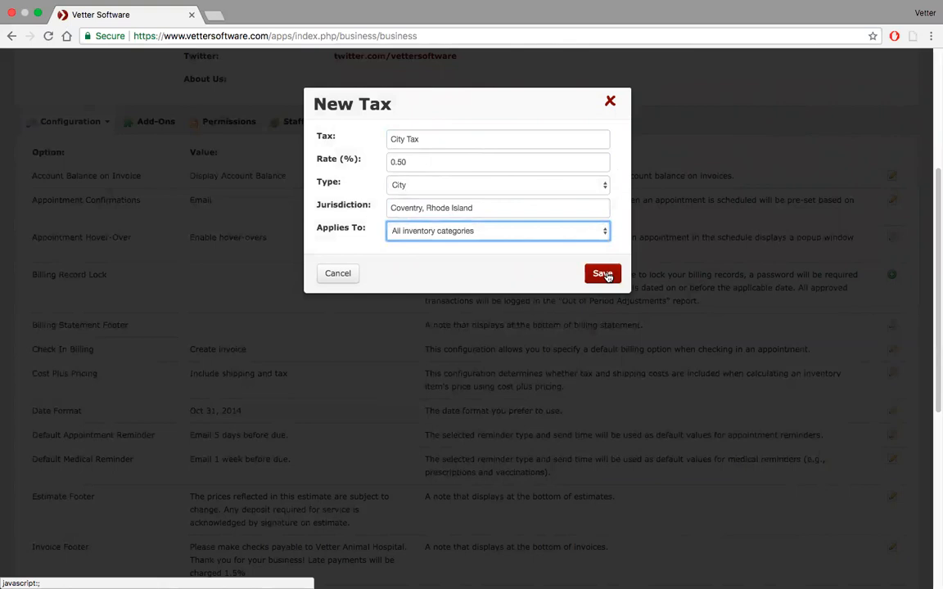
{"action": "left_click", "coordinate": [603, 274]}
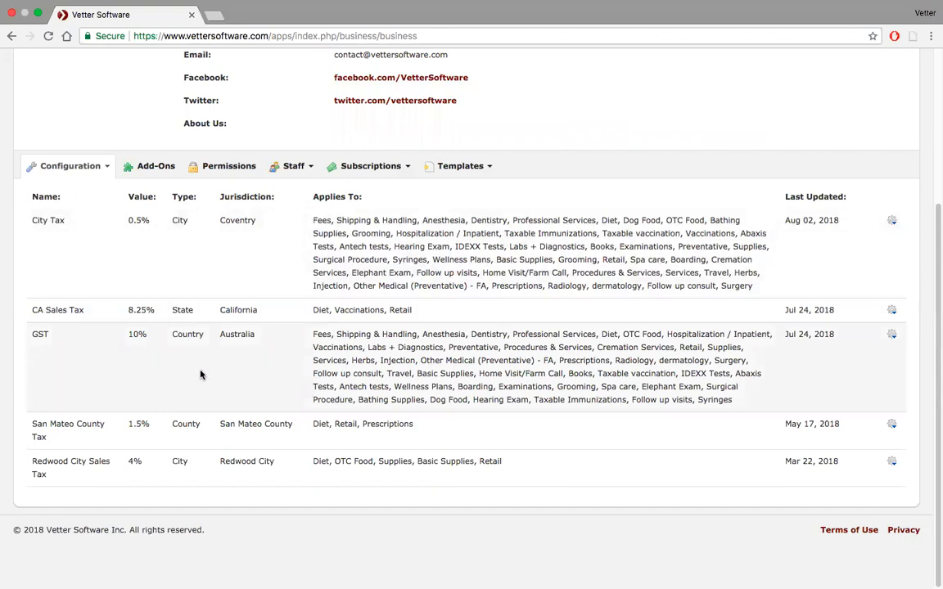
- Leave the clinic settings and open the day view of the appointment schedule
{"action": "scroll", "coordinate": [257, 284], "scroll_direction": "up", "scroll_amount": 5}
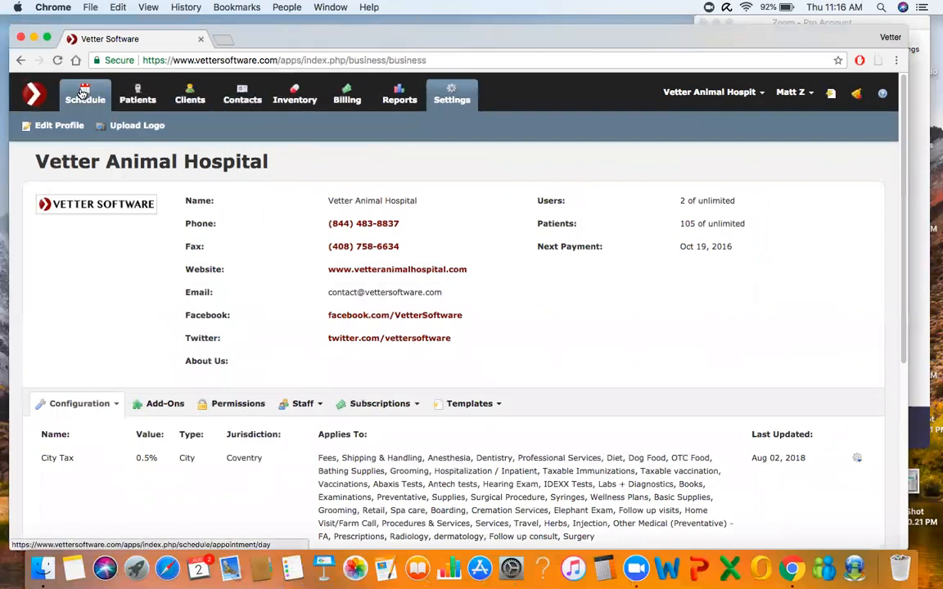
{"action": "left_click", "coordinate": [49, 39]}
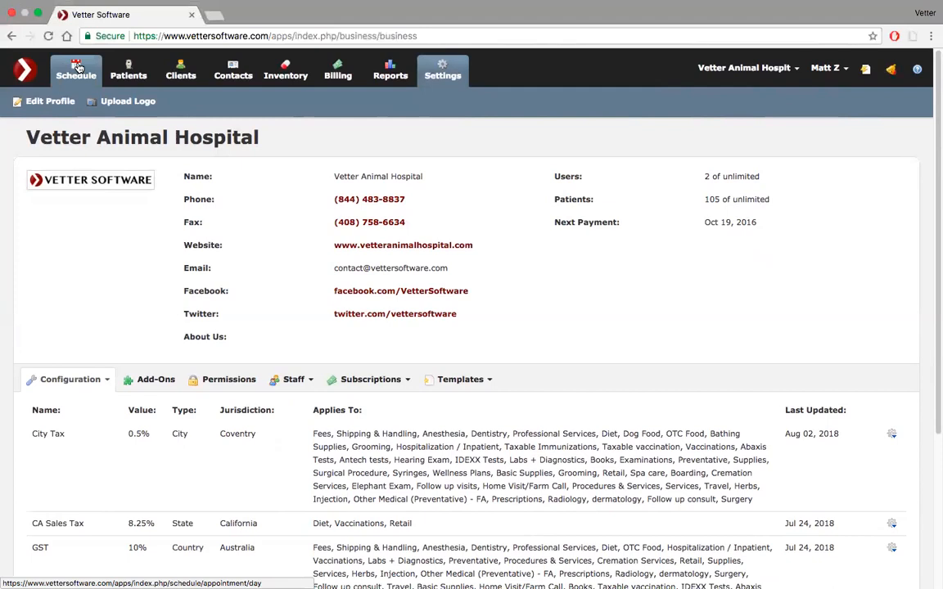
{"action": "left_click", "coordinate": [78, 67]}
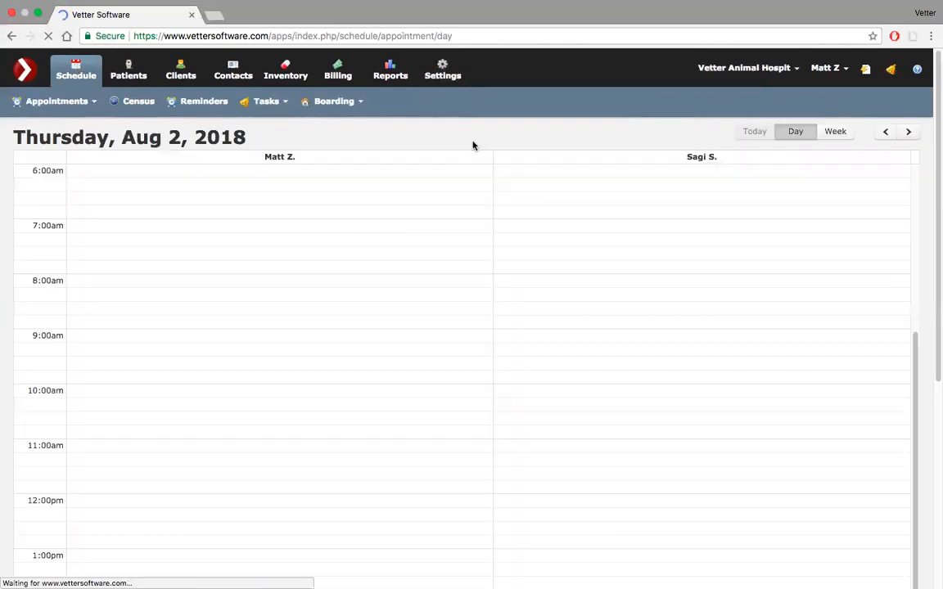
{"action": "scroll", "coordinate": [363, 217], "scroll_direction": "down", "scroll_amount": 1}
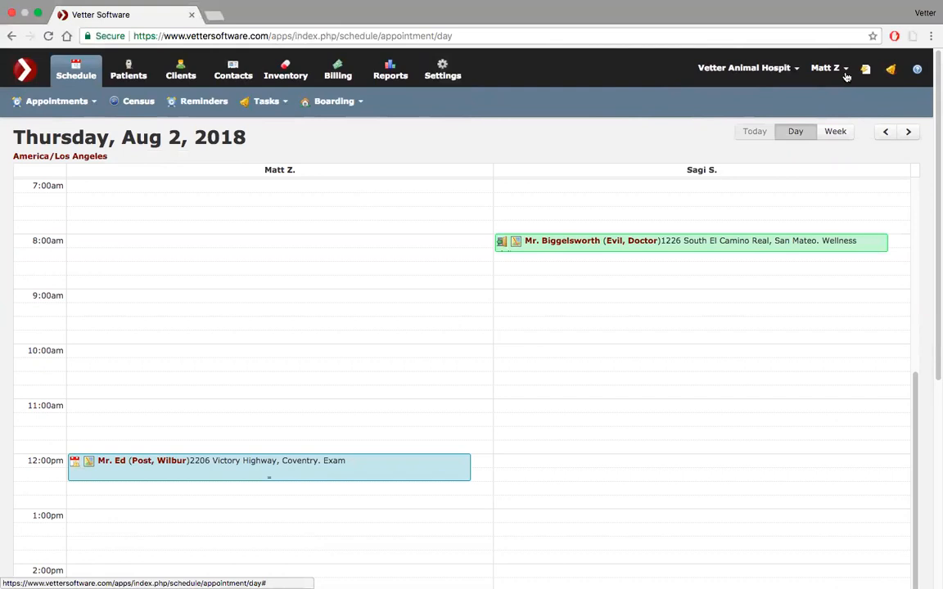
- Open the most recently viewed patient's record in a separate browser tab from the recent items
{"action": "left_click", "coordinate": [796, 71]}
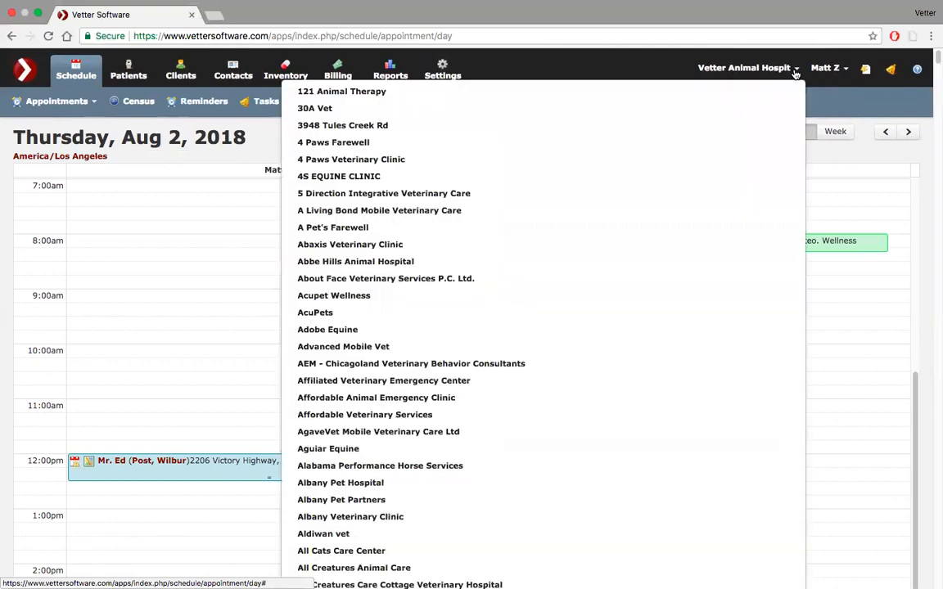
{"action": "left_click", "coordinate": [830, 69]}
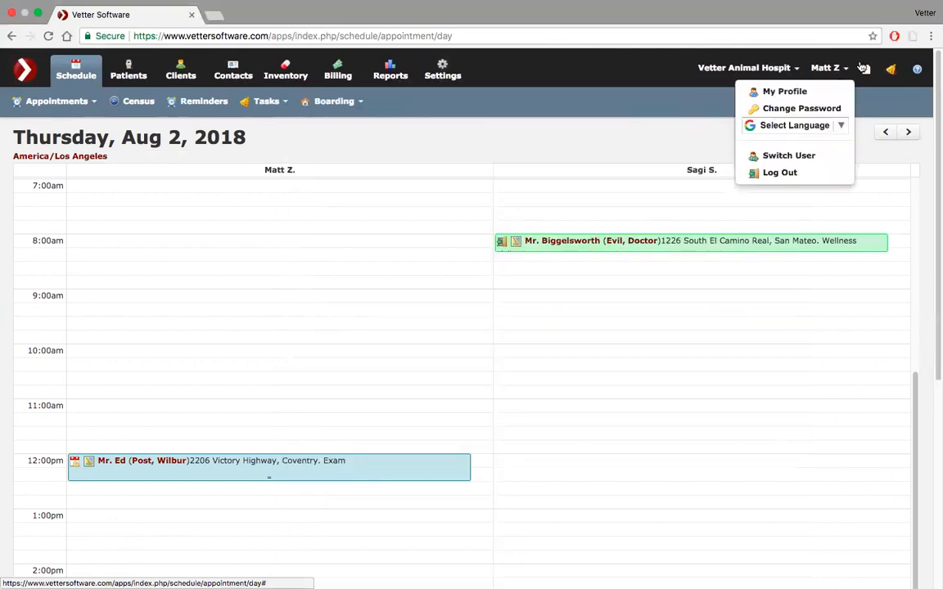
{"action": "left_click", "coordinate": [871, 72]}
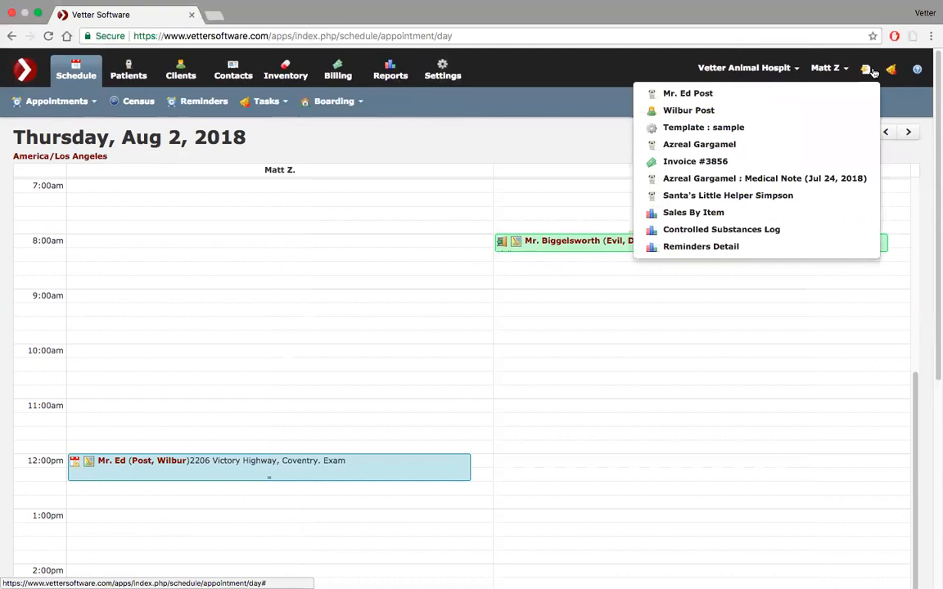
{"action": "left_click", "coordinate": [747, 94]}
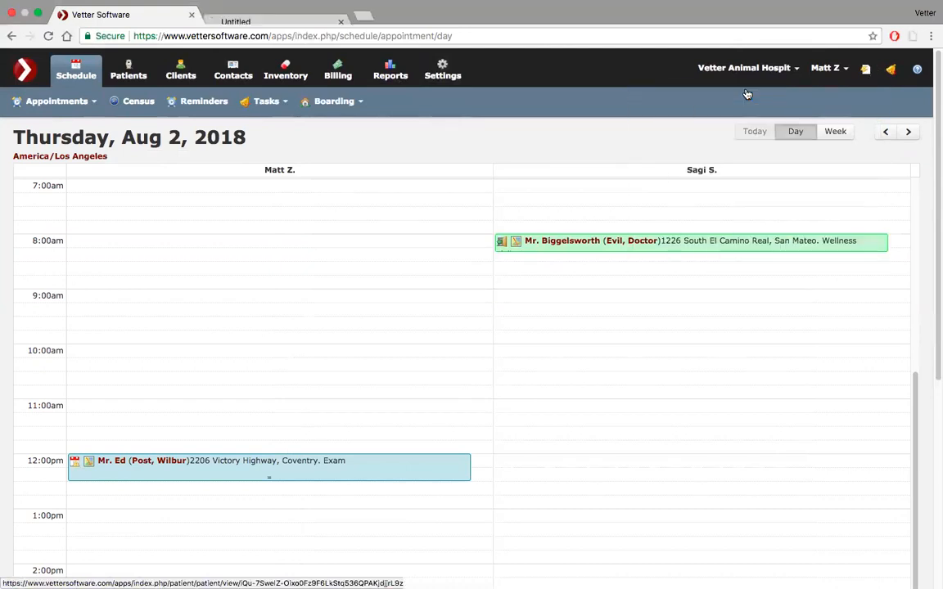
{"action": "left_click", "coordinate": [269, 31]}
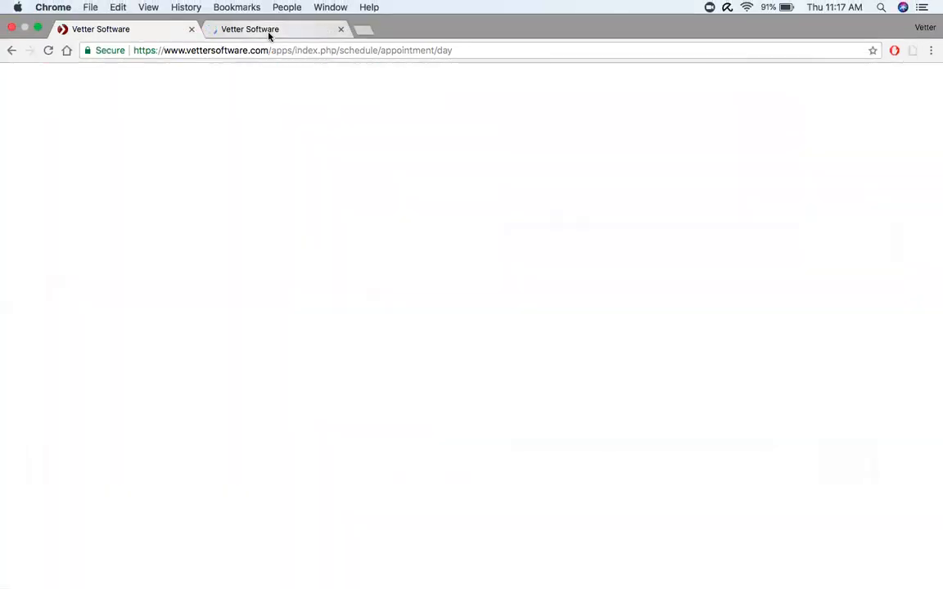
- Show the history options on the patient's record and look at the choices for a new record
{"action": "scroll", "coordinate": [257, 206], "scroll_direction": "down", "scroll_amount": 3}
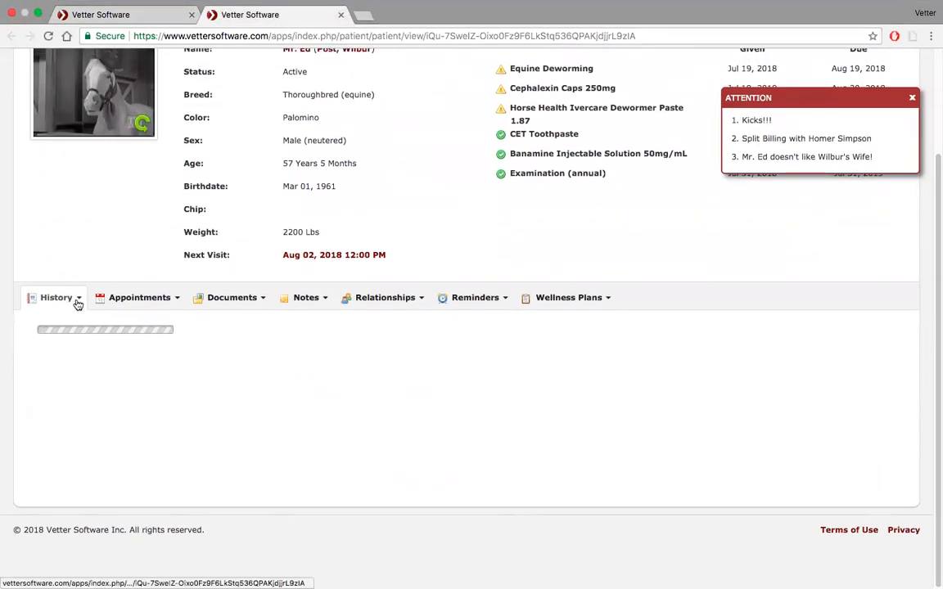
{"action": "left_click", "coordinate": [78, 302]}
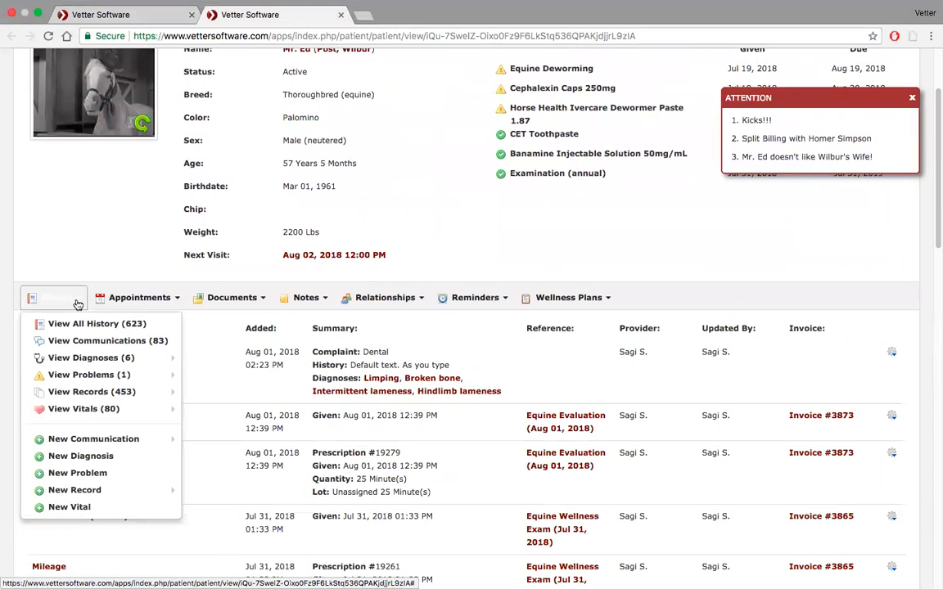
{"action": "mouse_move", "coordinate": [82, 491]}
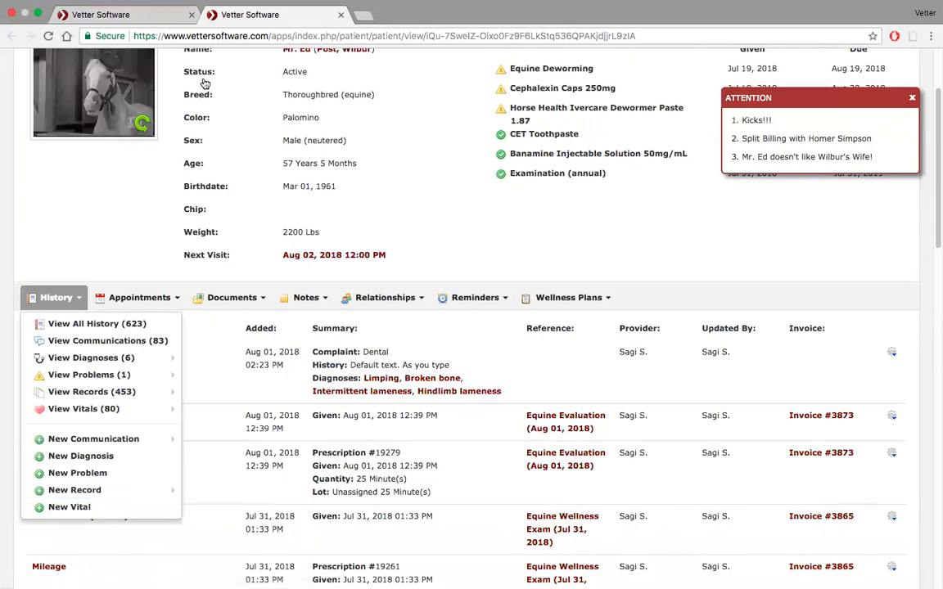
- Return to the schedule and start a 1:00 PM appointment for the first provider with the complaint Wellness Exam
{"action": "left_click", "coordinate": [148, 18]}
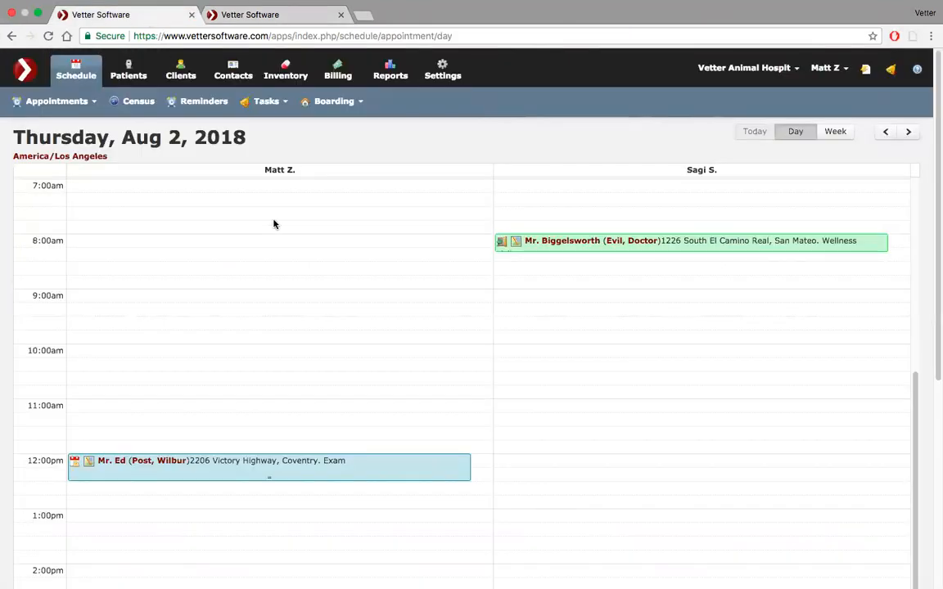
{"action": "scroll", "coordinate": [297, 271], "scroll_direction": "down", "scroll_amount": 5}
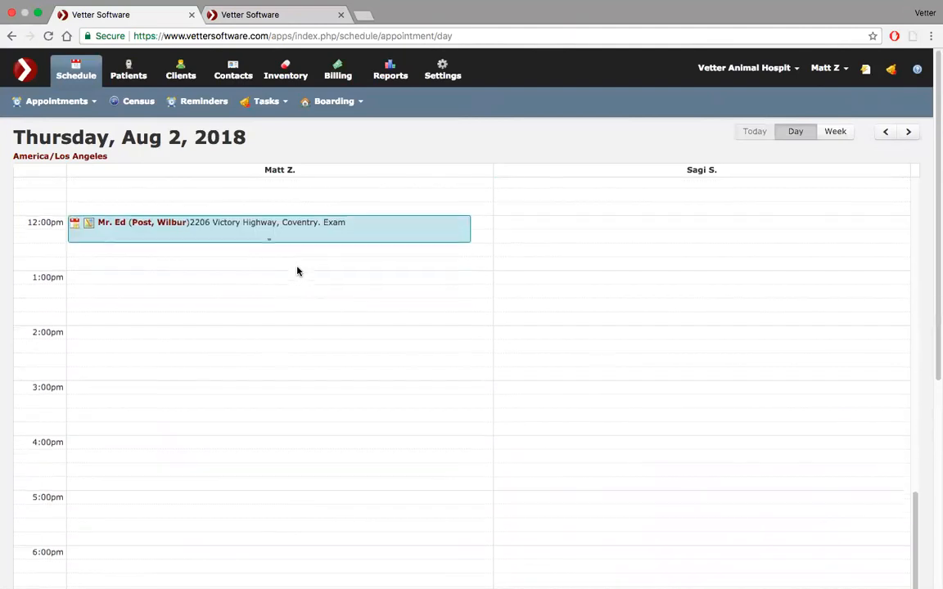
{"action": "left_click", "coordinate": [158, 277]}
{"action": "left_click", "coordinate": [510, 170]}
{"action": "type", "text": "We"}
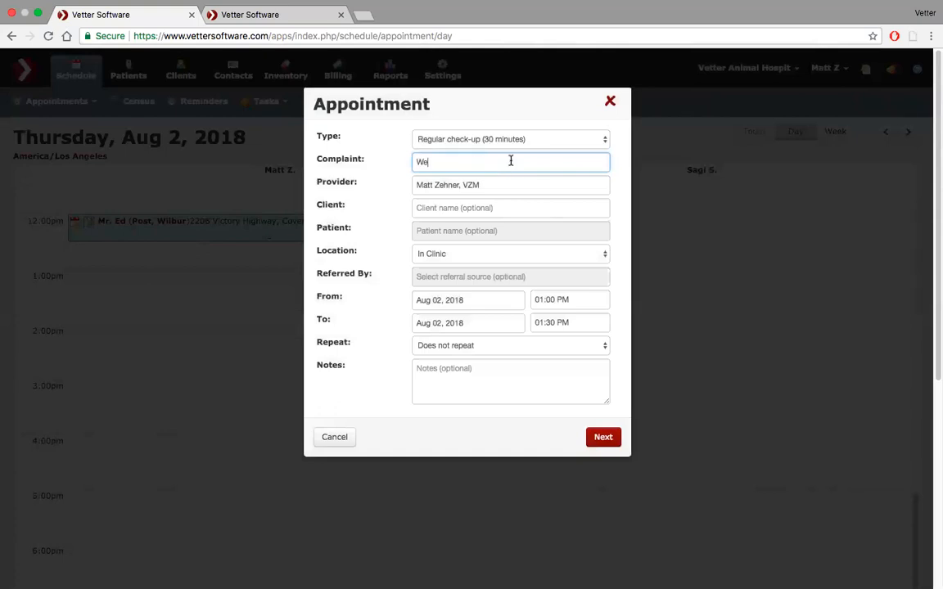
{"action": "type", "text": "llness Exam"}
- Assign the existing client matching "garg" to the appointment and choose Azreal as the patient
{"action": "left_click", "coordinate": [461, 209]}
{"action": "type", "text": "gar"}
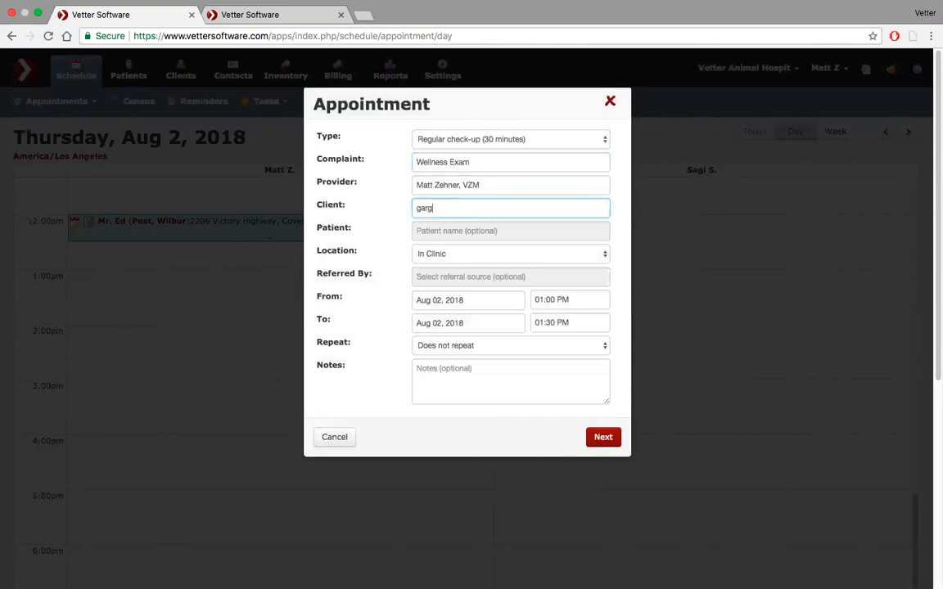
{"action": "type", "text": "g"}
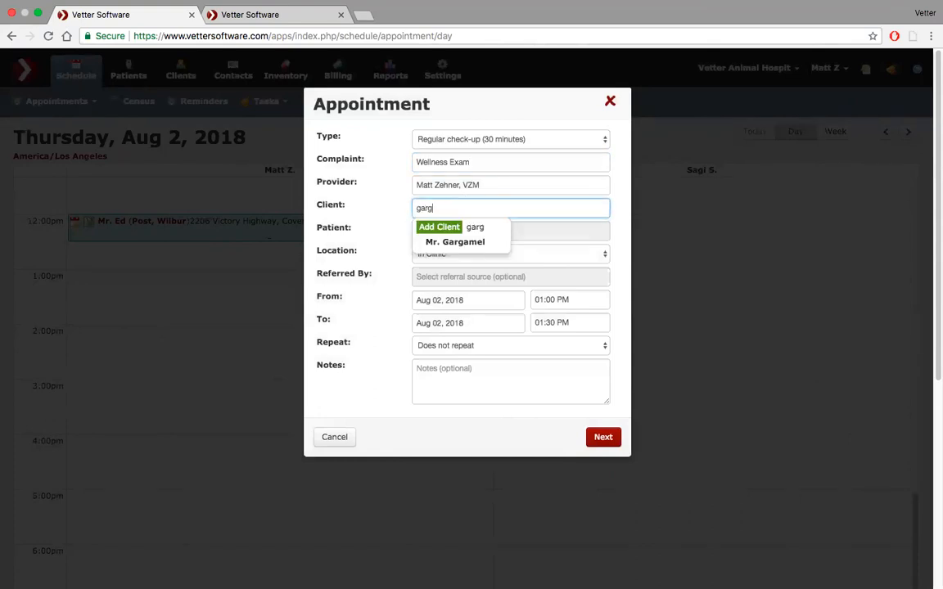
{"action": "left_click", "coordinate": [448, 242]}
{"action": "left_click", "coordinate": [426, 231]}
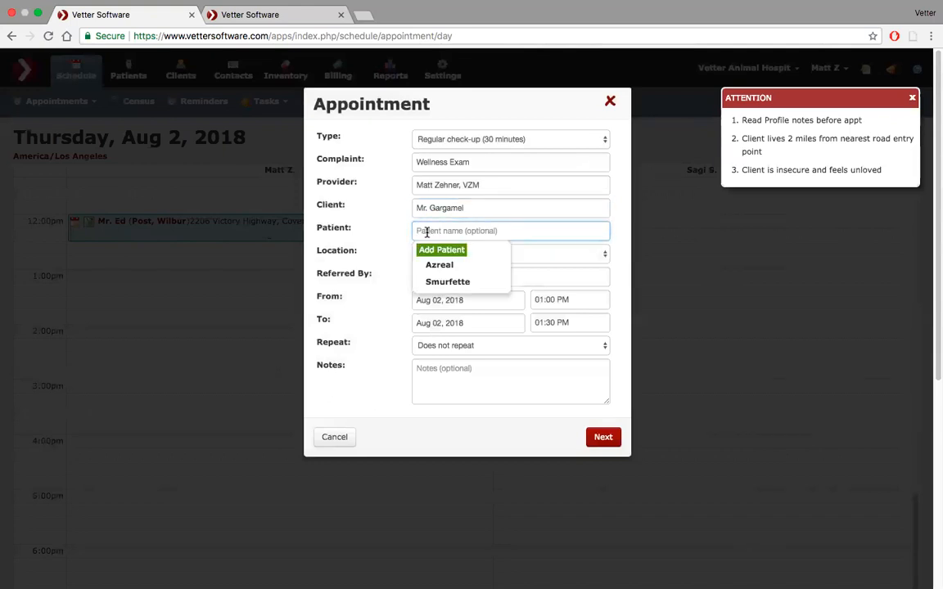
{"action": "left_click", "coordinate": [434, 265]}
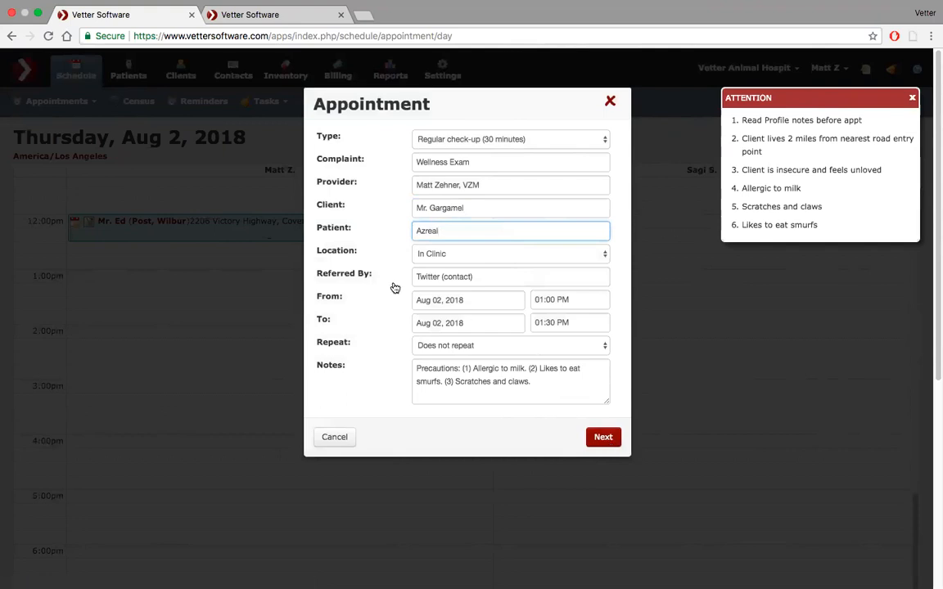
- Switch to the patient record's browser tab and open the report dashboard with its schedule reports
{"action": "left_click", "coordinate": [266, 15]}
{"action": "scroll", "coordinate": [228, 89], "scroll_direction": "up", "scroll_amount": 5}
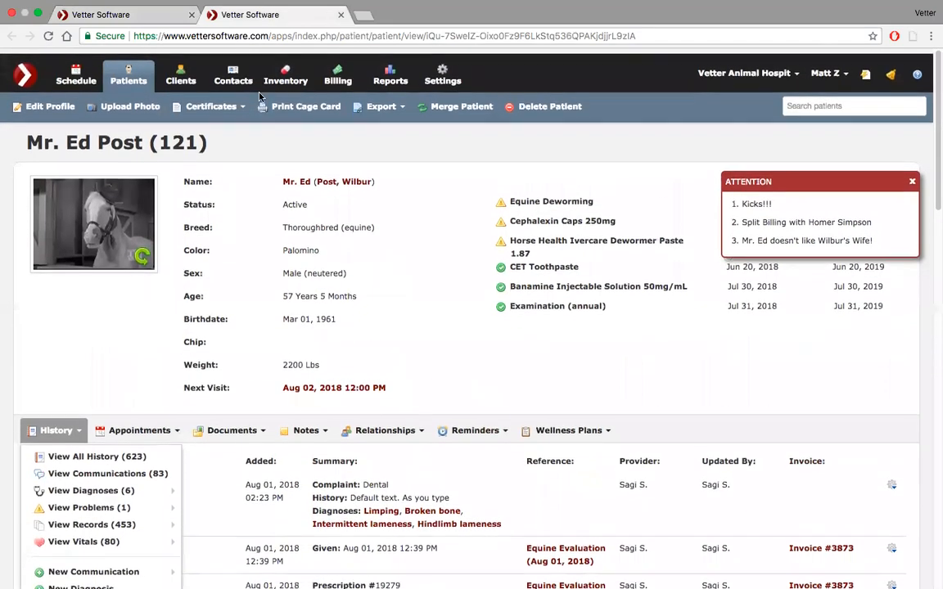
{"action": "left_click", "coordinate": [446, 76]}
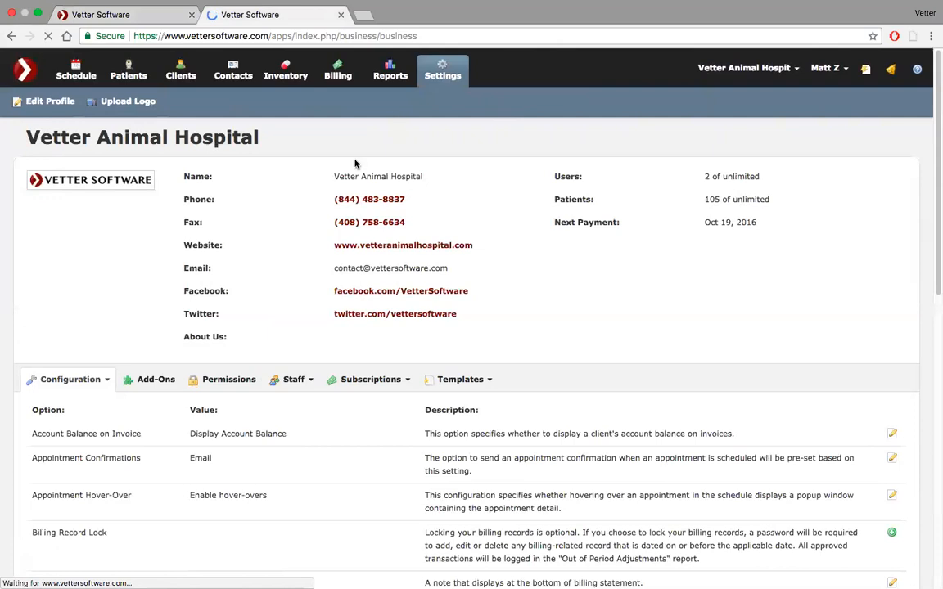
{"action": "left_click", "coordinate": [381, 65]}
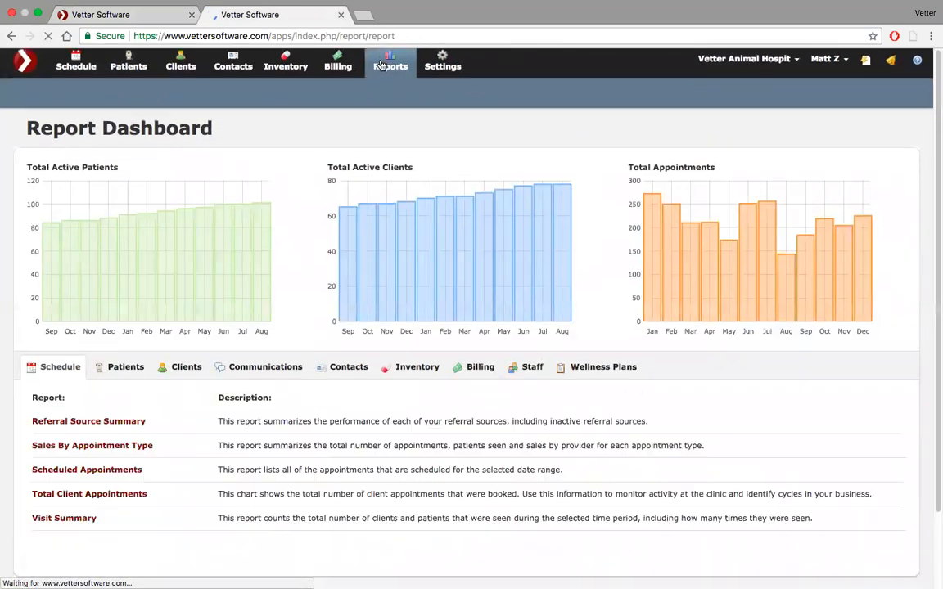
{"action": "scroll", "coordinate": [251, 135], "scroll_direction": "down", "scroll_amount": 3}
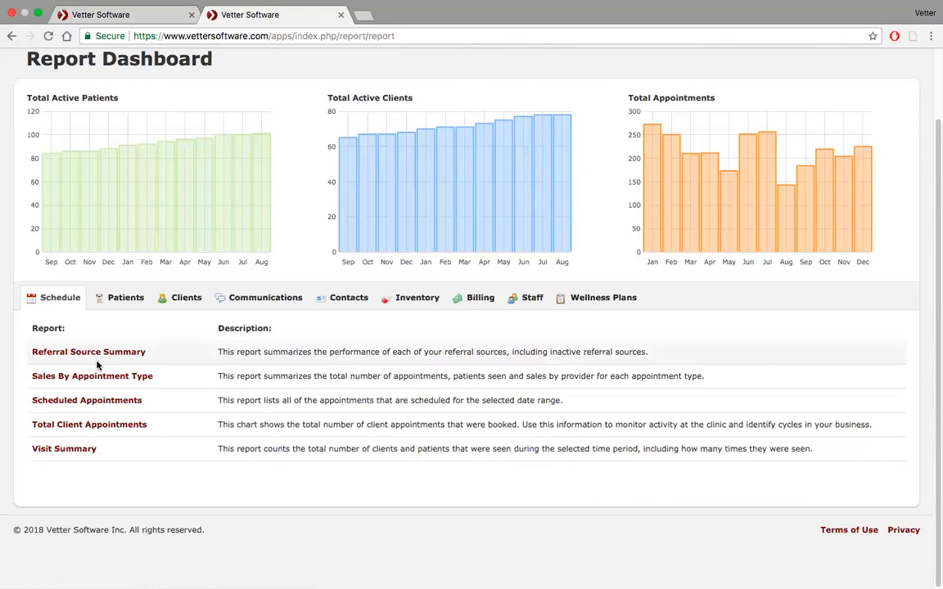
- Generate the Referral Source Summary for This year and review its active and inactive referral sources
{"action": "left_click", "coordinate": [136, 352]}
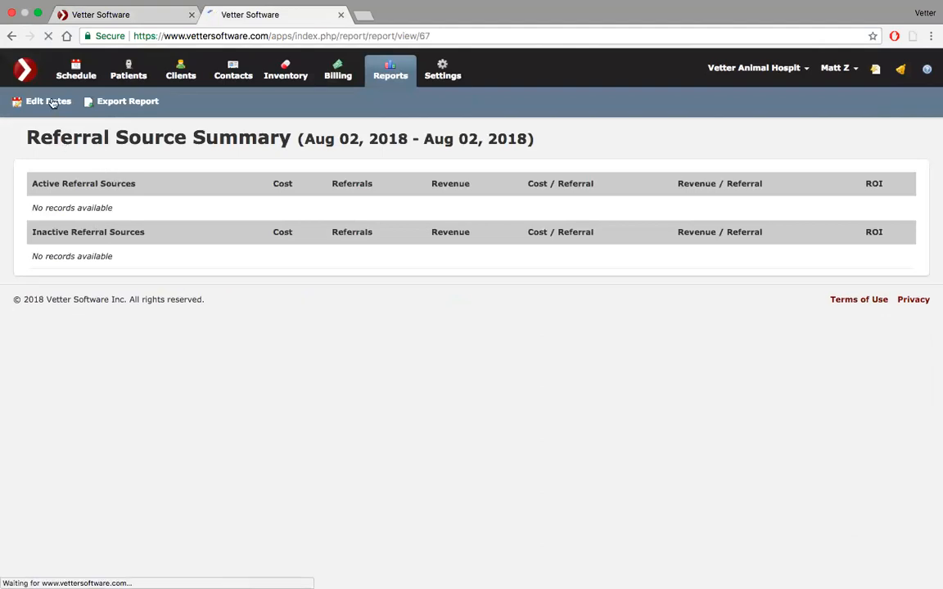
{"action": "left_click", "coordinate": [51, 100]}
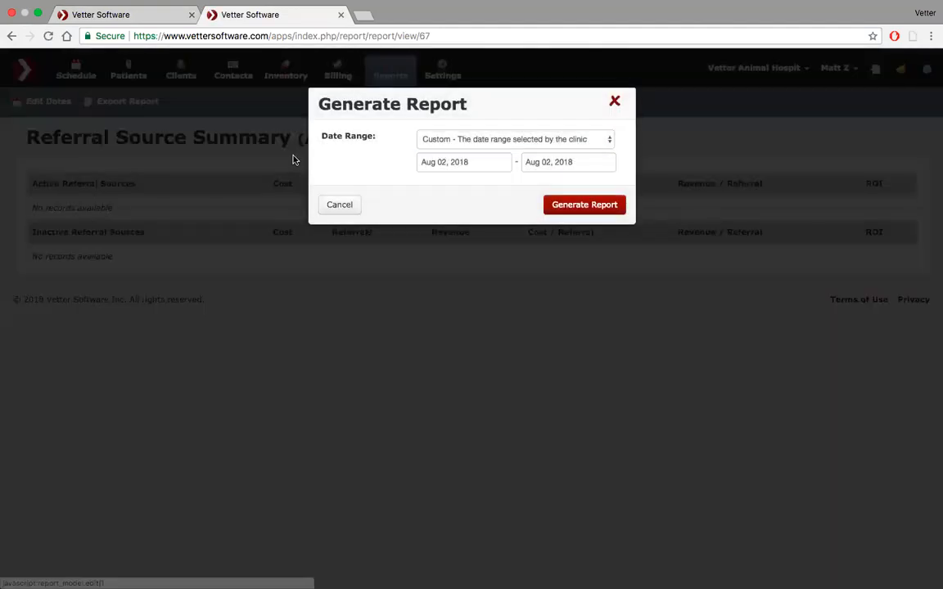
{"action": "left_click", "coordinate": [511, 145]}
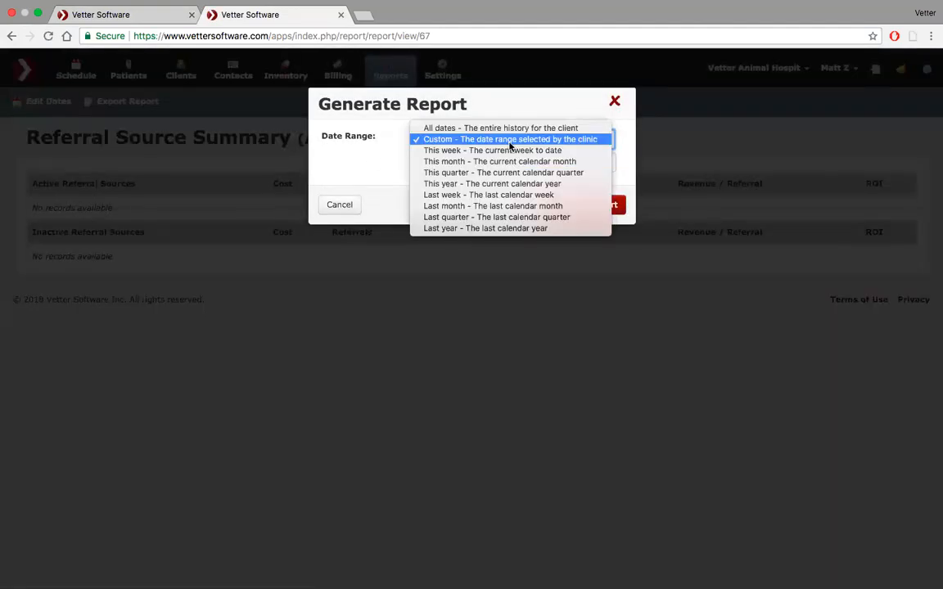
{"action": "left_click", "coordinate": [501, 183]}
{"action": "left_click", "coordinate": [571, 208]}
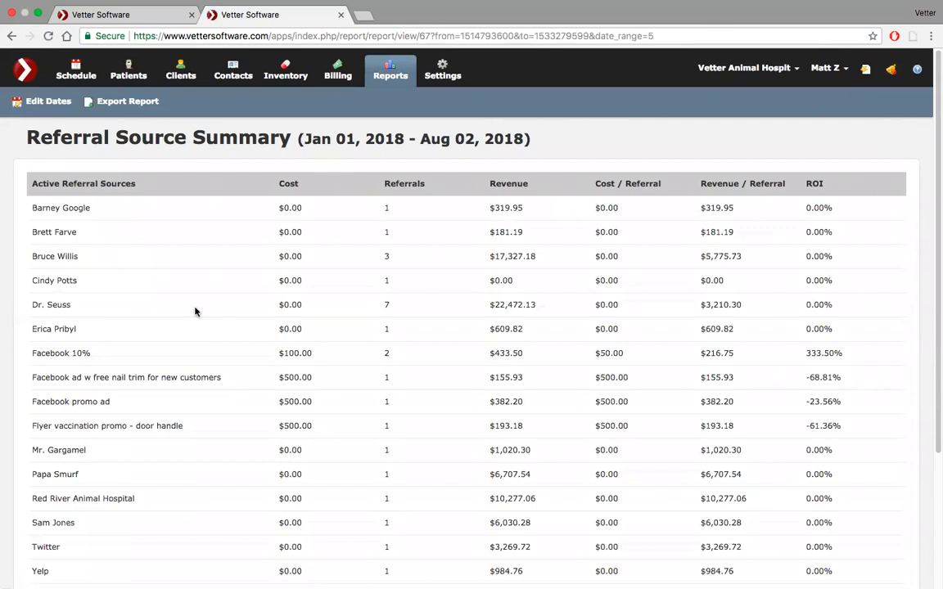
{"action": "scroll", "coordinate": [195, 311], "scroll_direction": "down", "scroll_amount": 1}
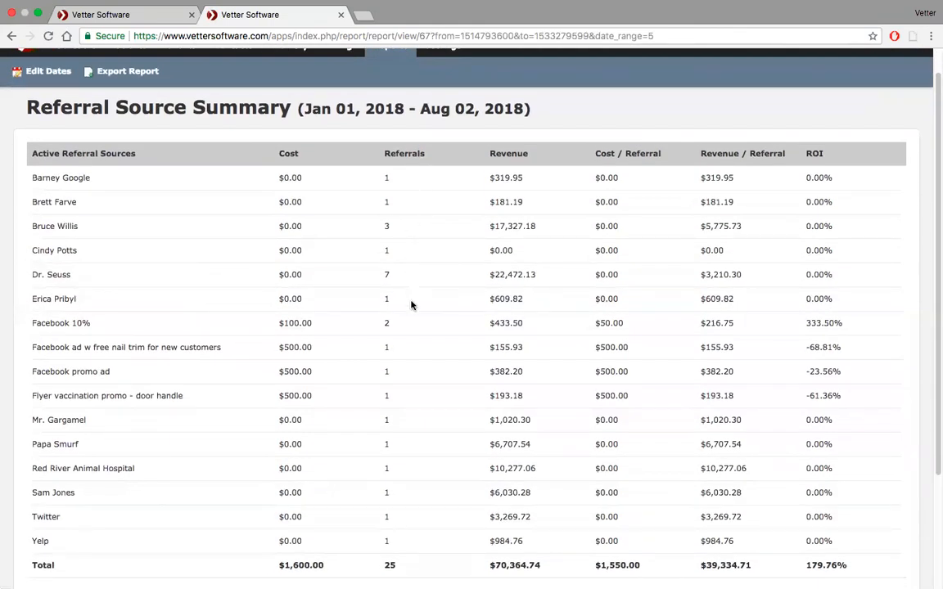
{"action": "scroll", "coordinate": [410, 305], "scroll_direction": "down", "scroll_amount": 1}
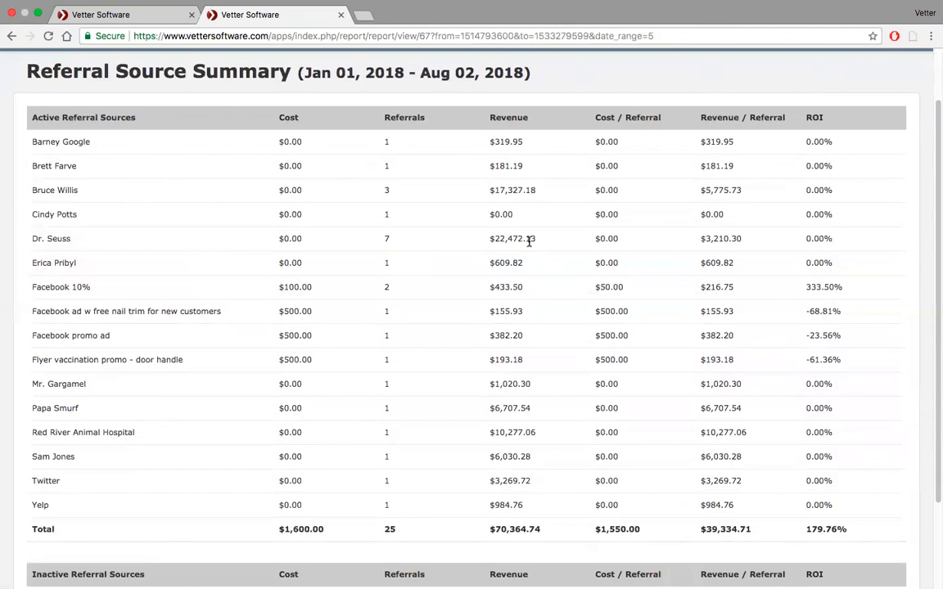
{"action": "scroll", "coordinate": [529, 241], "scroll_direction": "down", "scroll_amount": 1}
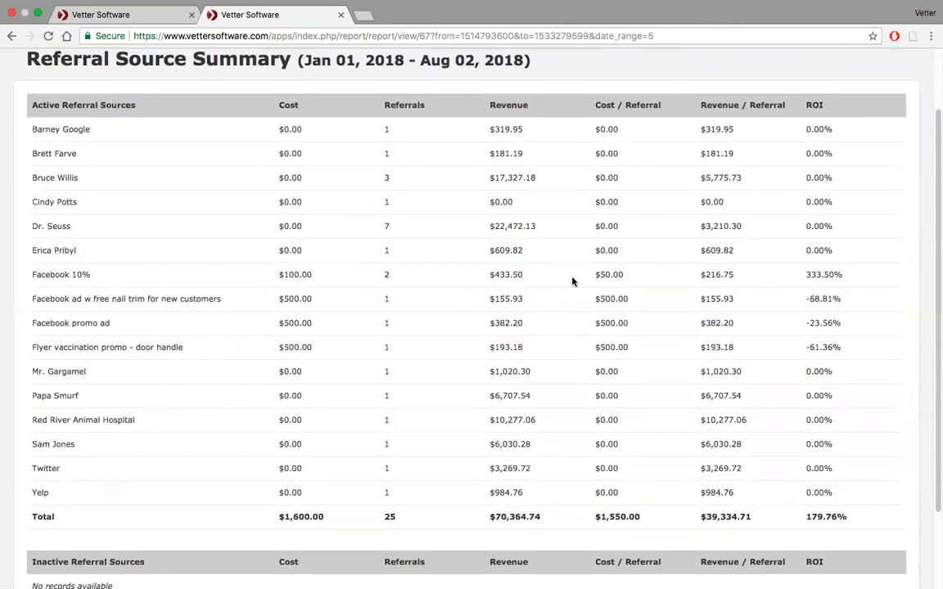
{"action": "scroll", "coordinate": [572, 281], "scroll_direction": "down", "scroll_amount": 3}
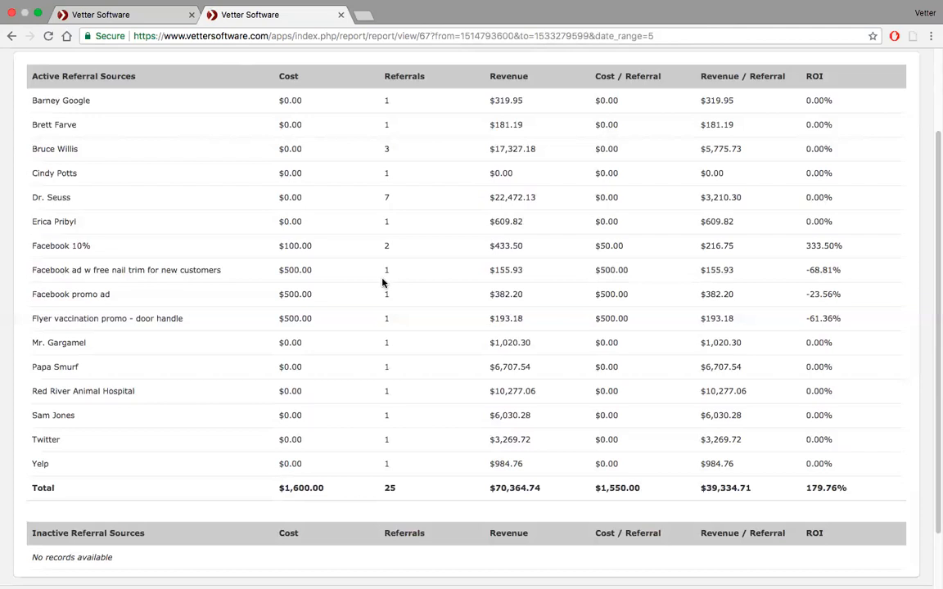
- Return to the browser tab with the appointment form and enter Summer Special promo flyer as the referral source
{"action": "left_click", "coordinate": [143, 19]}
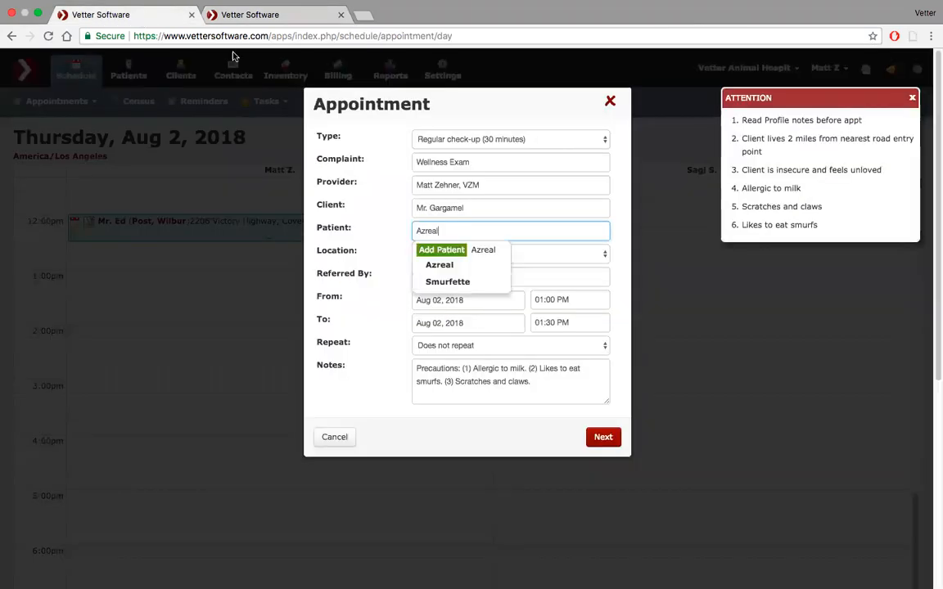
{"action": "left_click", "coordinate": [376, 135]}
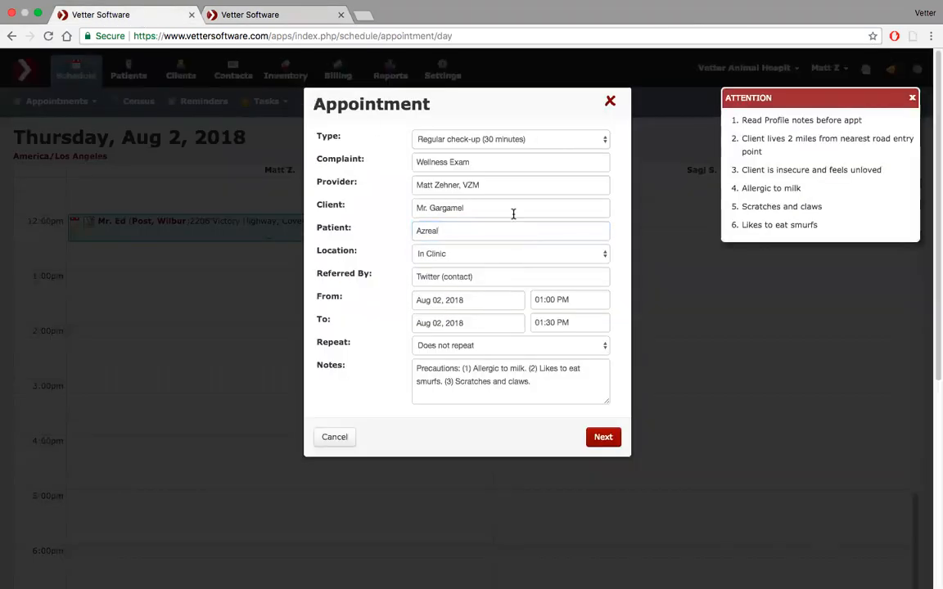
{"action": "left_click", "coordinate": [485, 275]}
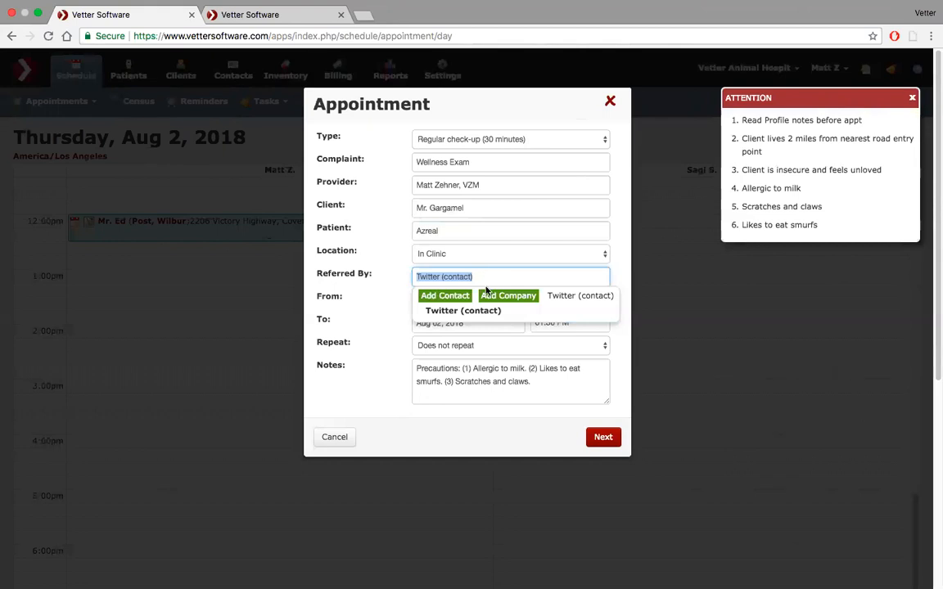
{"action": "type", "text": "Summer "}
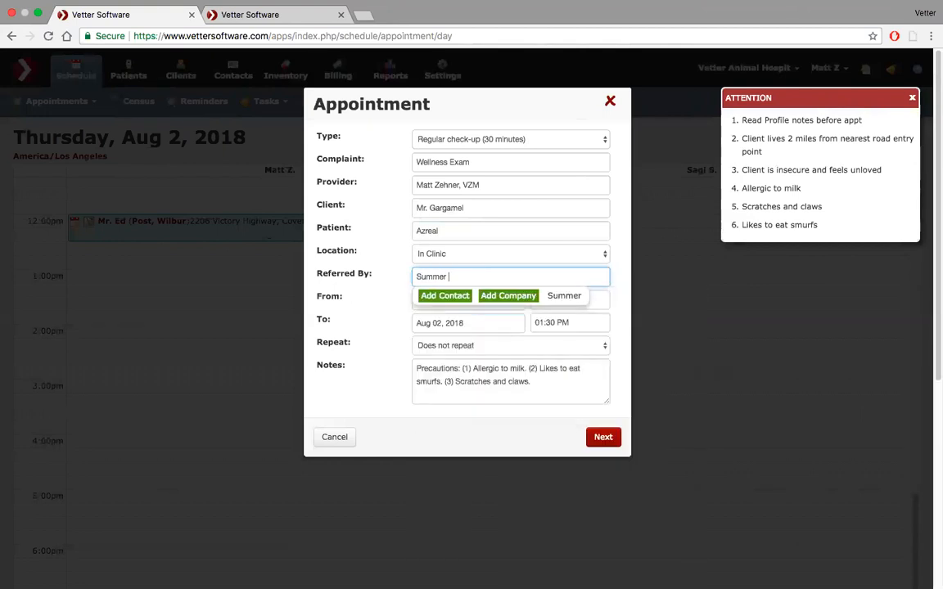
{"action": "type", "text": "Special promo flye"}
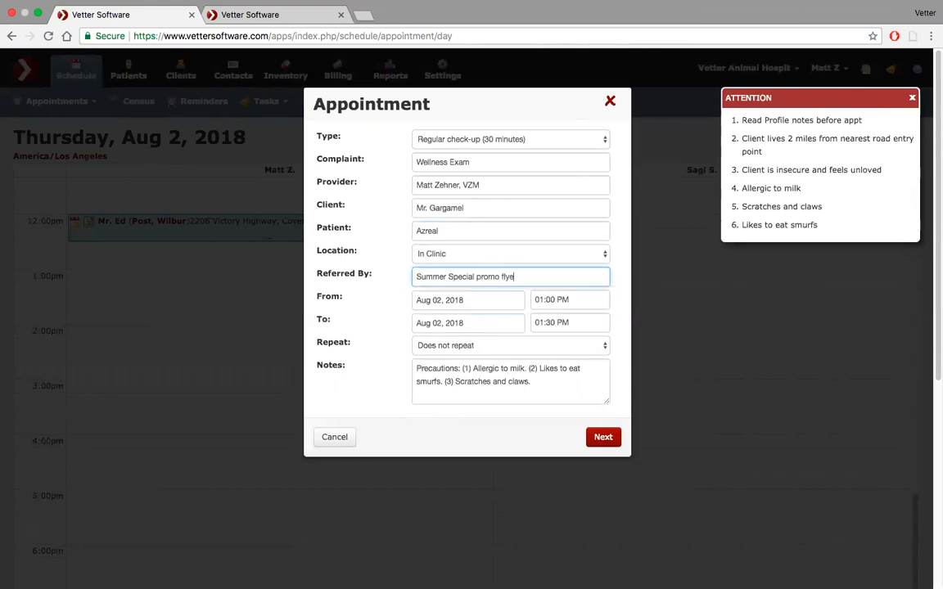
{"action": "type", "text": "r"}
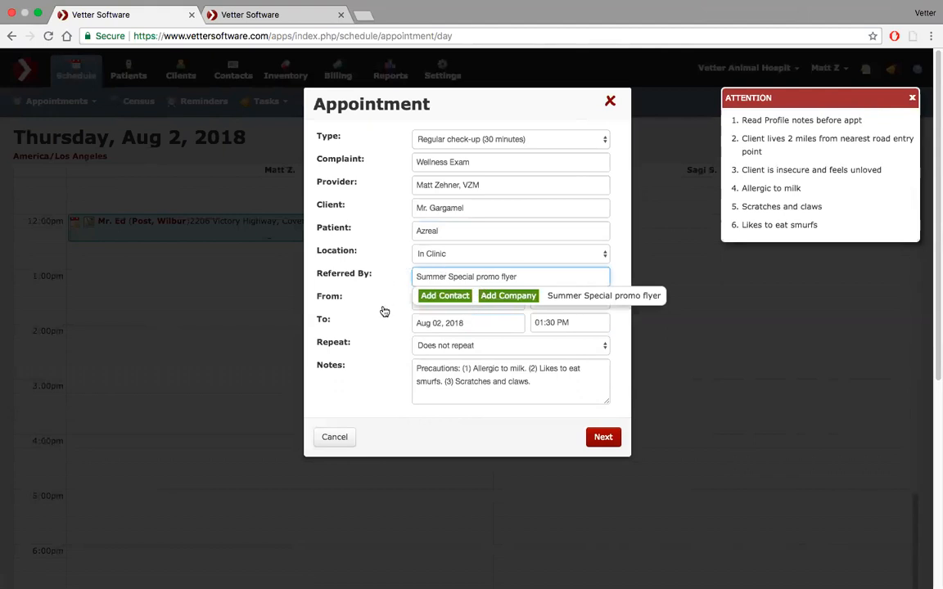
- Set the appointment's referral source to the existing contact Dr. Seuss
{"action": "triple_click", "coordinate": [442, 277]}
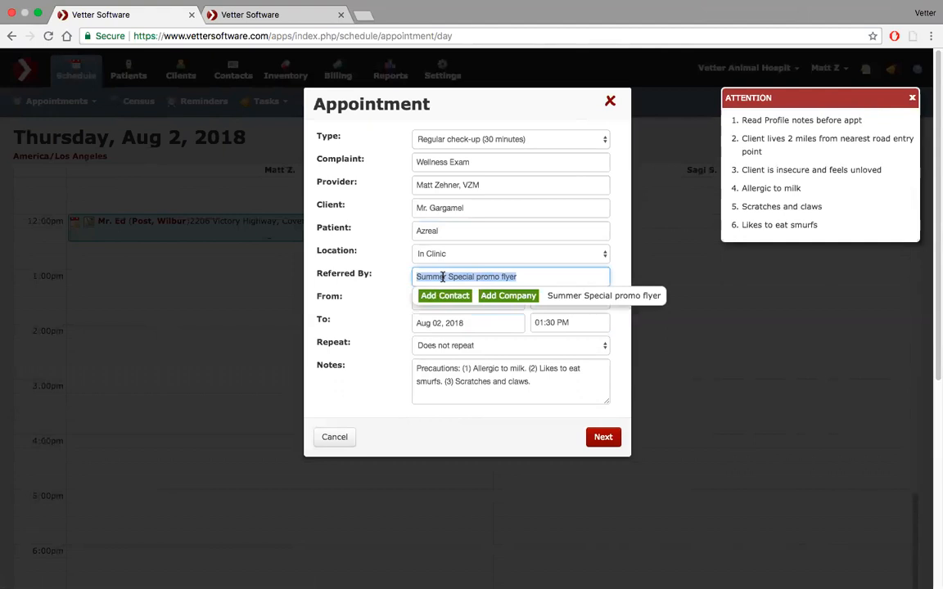
{"action": "type", "text": "Drl S"}
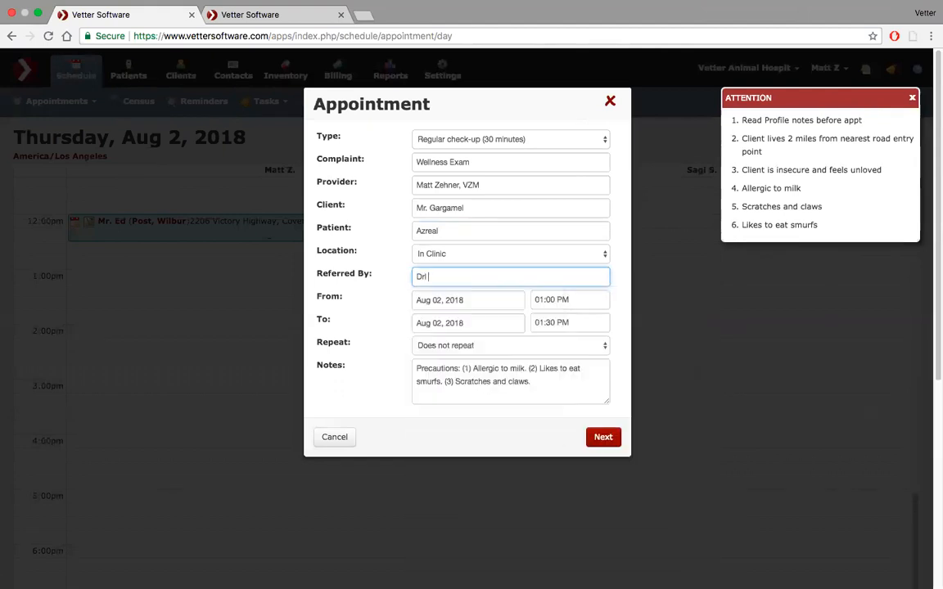
{"action": "key", "text": "BackSpace"}
{"action": "key", "text": "BackSpace"}
{"action": "key", "text": "BackSpace"}
{"action": "type", "text": ". Seu"}
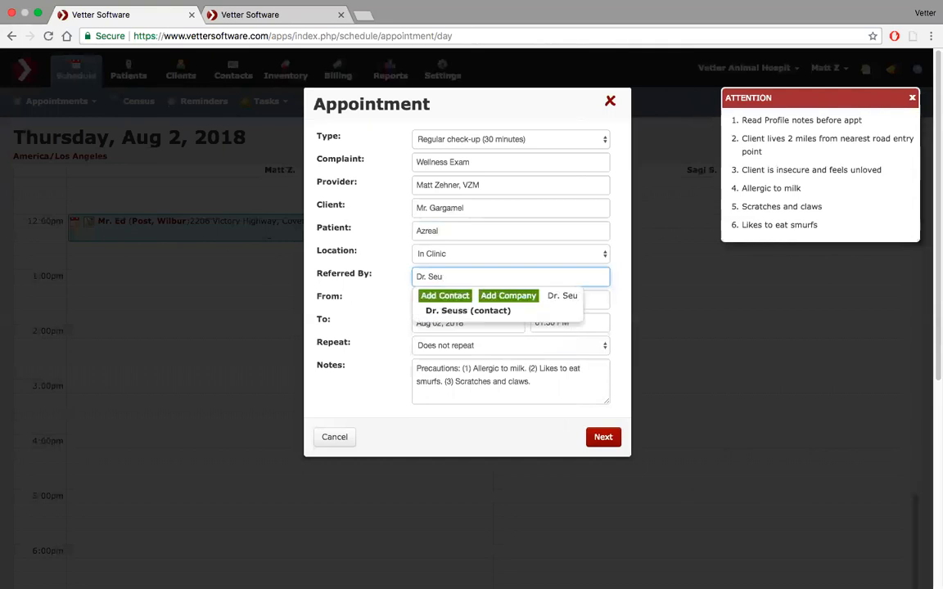
{"action": "left_click", "coordinate": [447, 310]}
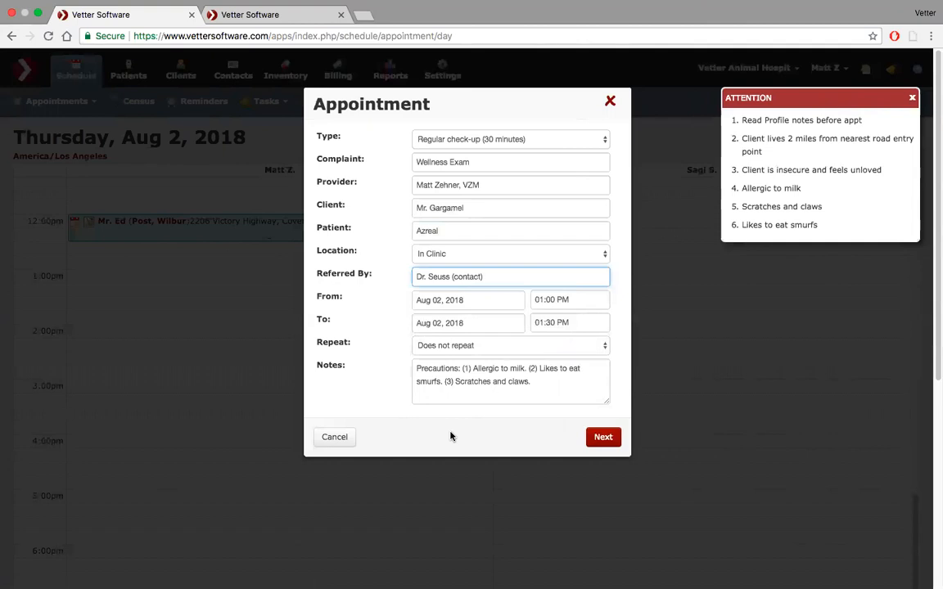
- Switch to the referral report's browser tab, return to the report dashboard and look through the billing reports
{"action": "left_click", "coordinate": [267, 16]}
{"action": "scroll", "coordinate": [237, 263], "scroll_direction": "up", "scroll_amount": 3}
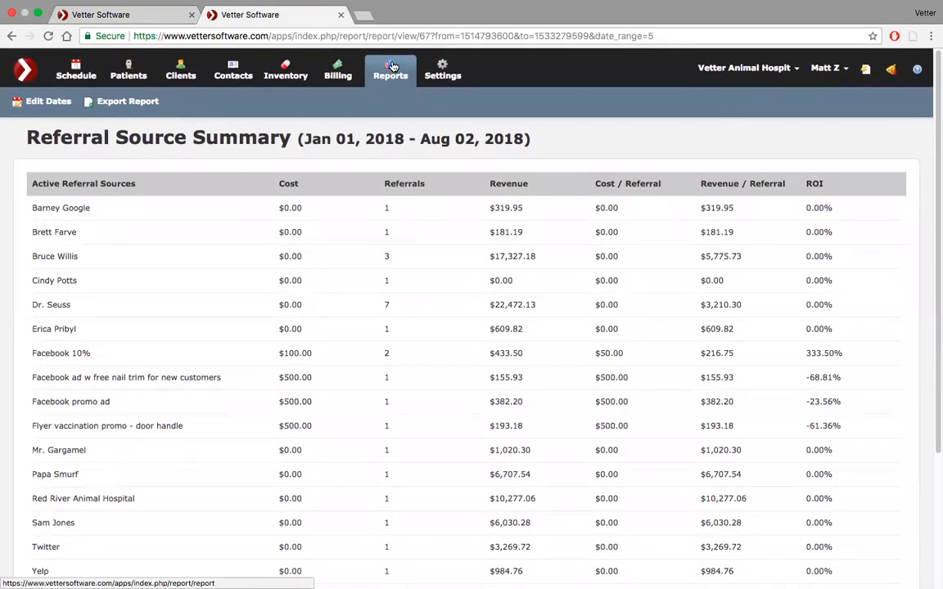
{"action": "left_click", "coordinate": [393, 66]}
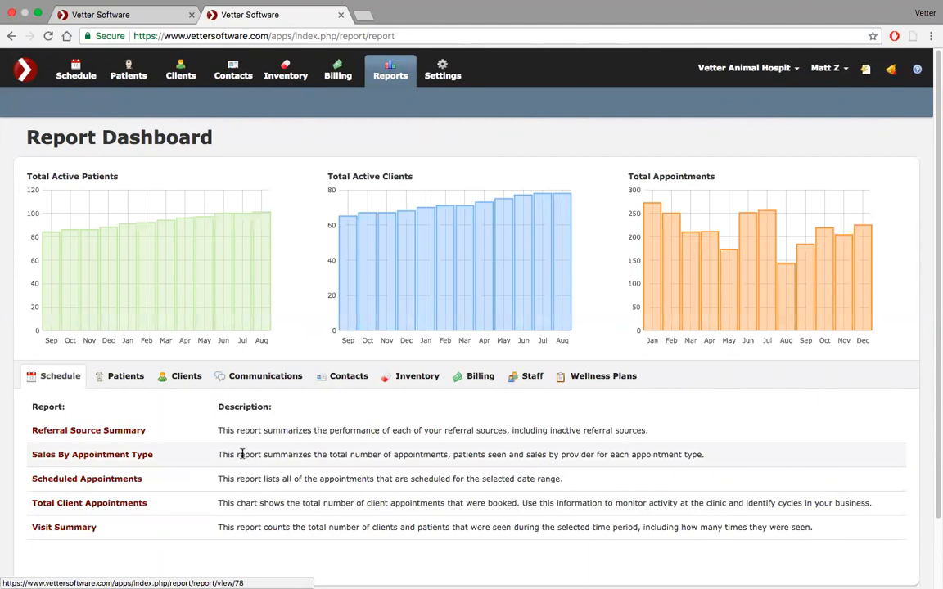
{"action": "left_click", "coordinate": [480, 378]}
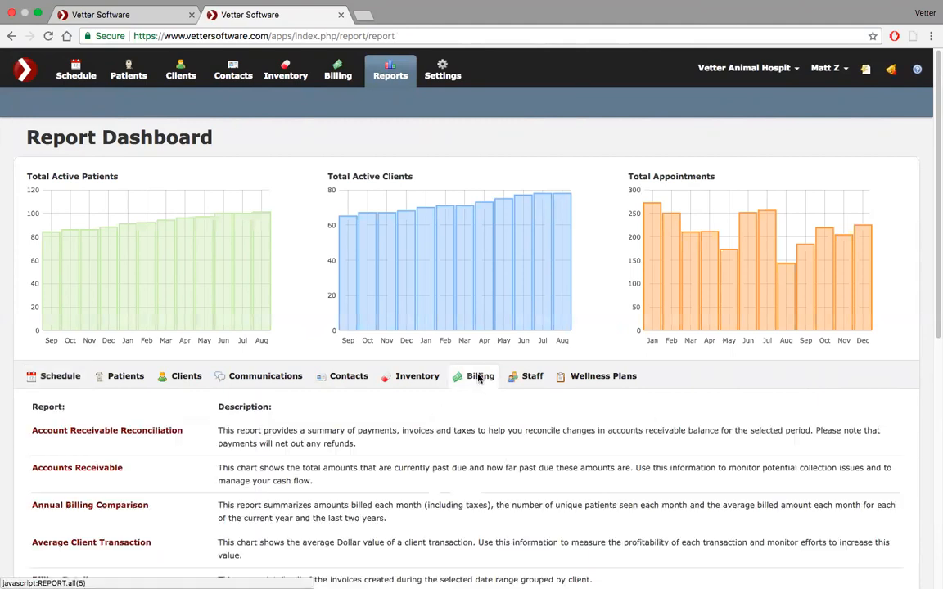
{"action": "scroll", "coordinate": [480, 204], "scroll_direction": "down", "scroll_amount": 5}
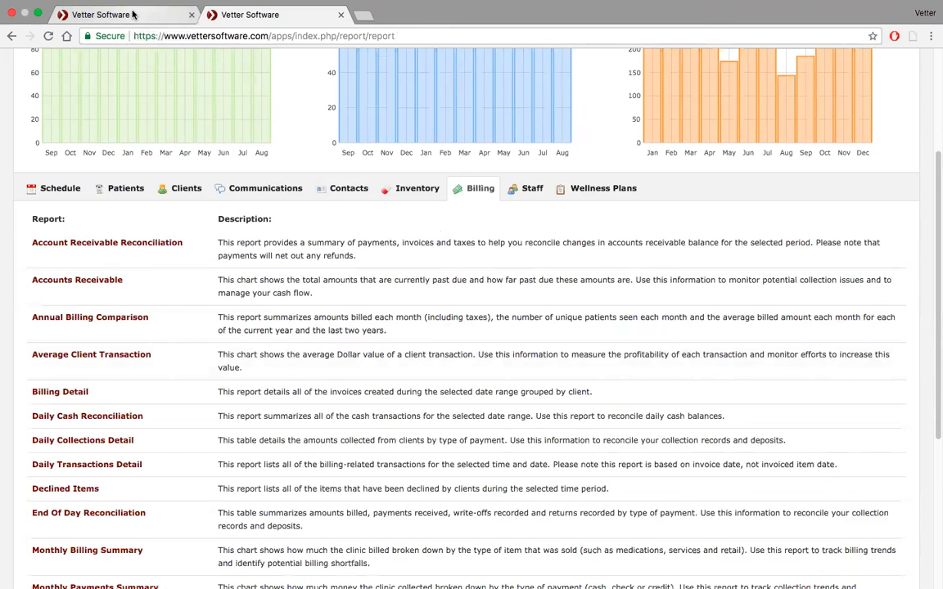
- Return to the appointment form, choose Dr. Seuss as referrer again and save the appointment with email confirmation and reminder
{"action": "left_click", "coordinate": [133, 14]}
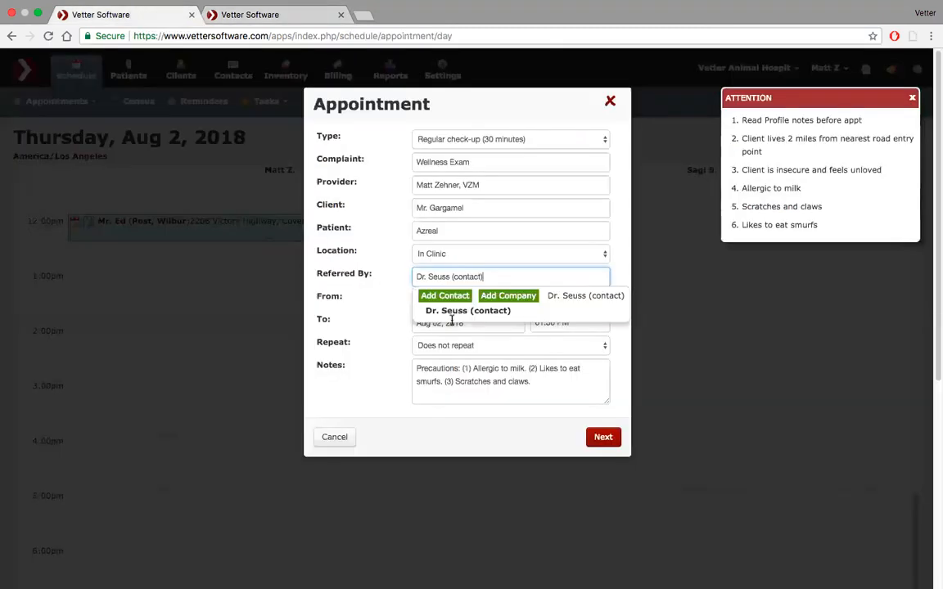
{"action": "left_click", "coordinate": [487, 312]}
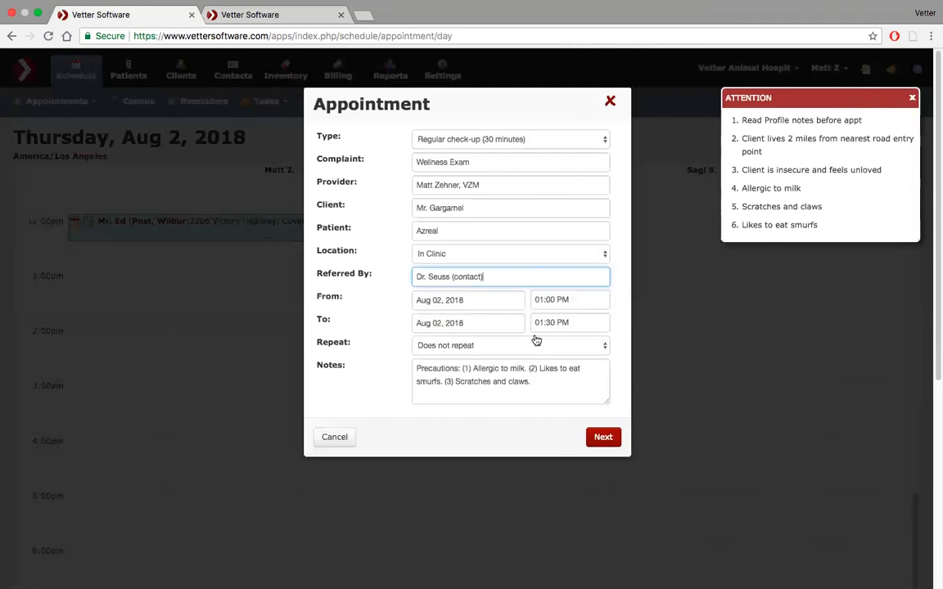
{"action": "left_click", "coordinate": [603, 437]}
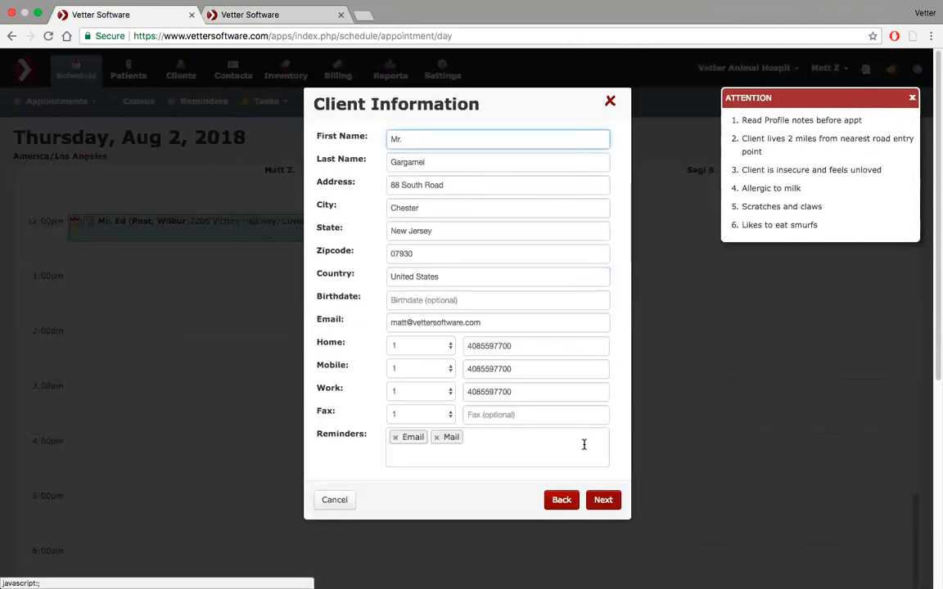
{"action": "left_click", "coordinate": [603, 499]}
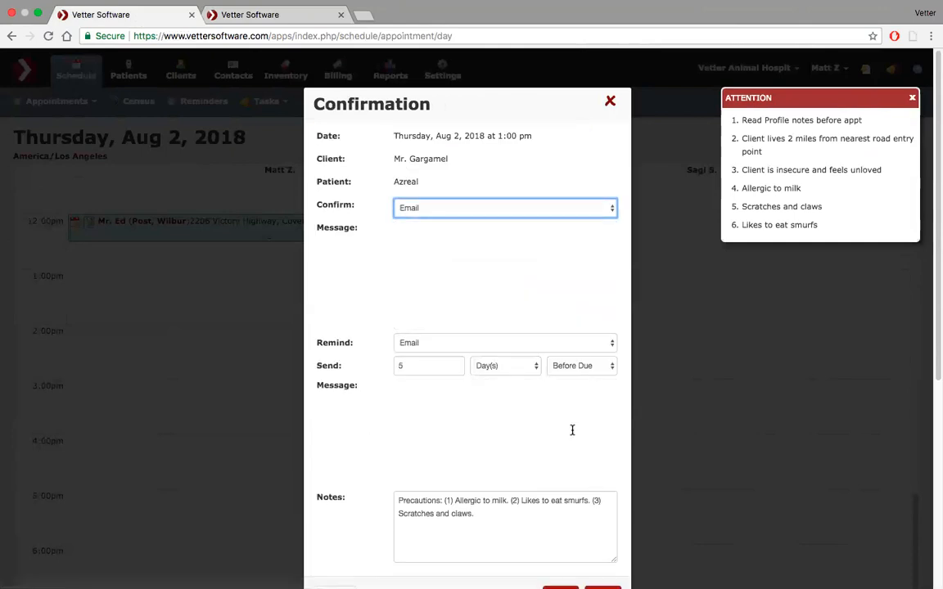
{"action": "scroll", "coordinate": [577, 449], "scroll_direction": "down", "scroll_amount": 5}
{"action": "scroll", "coordinate": [679, 376], "scroll_direction": "down", "scroll_amount": 5}
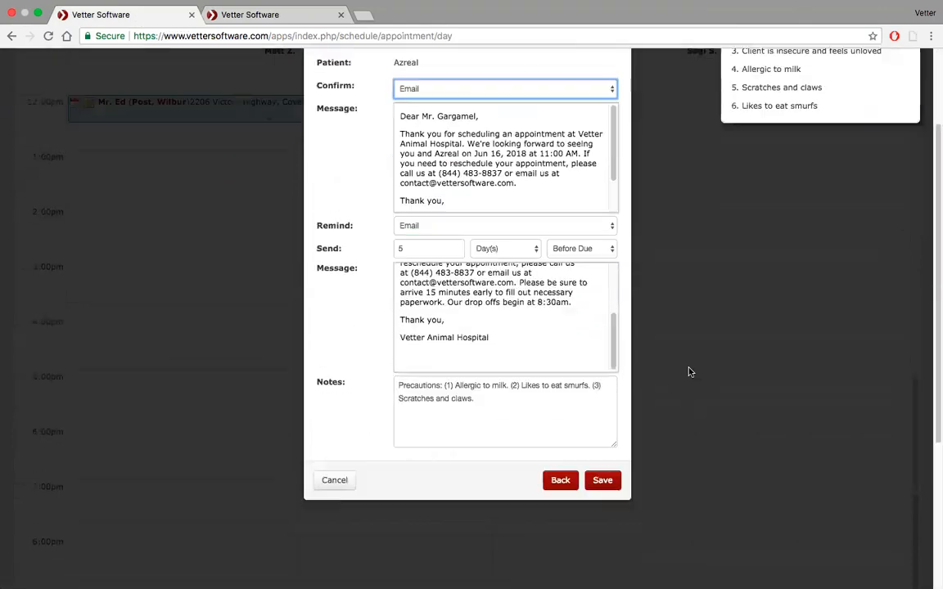
{"action": "left_click", "coordinate": [603, 265]}
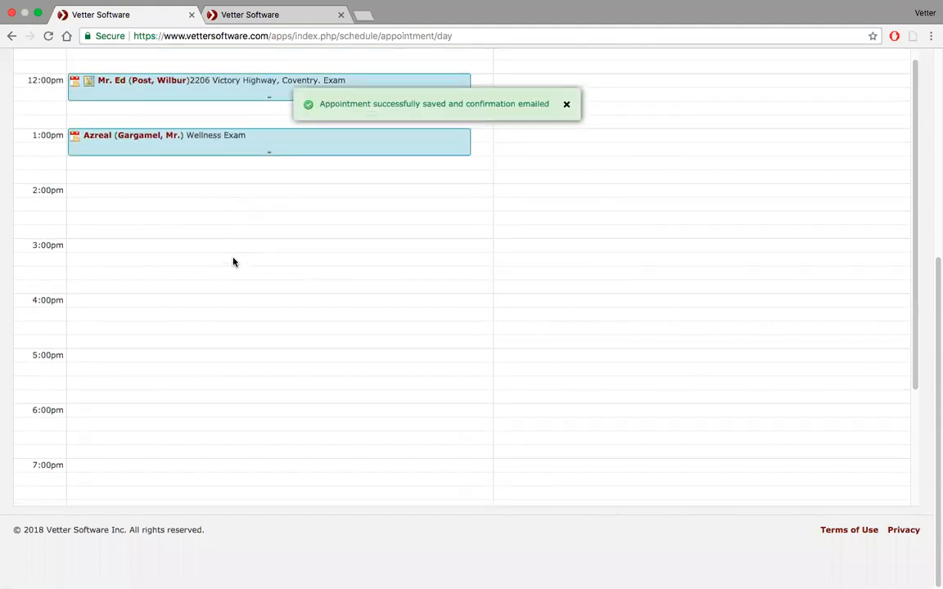
- Check in Azreal's 1:00 PM Wellness Exam appointment with billing set to New Invoice
{"action": "left_click", "coordinate": [302, 149]}
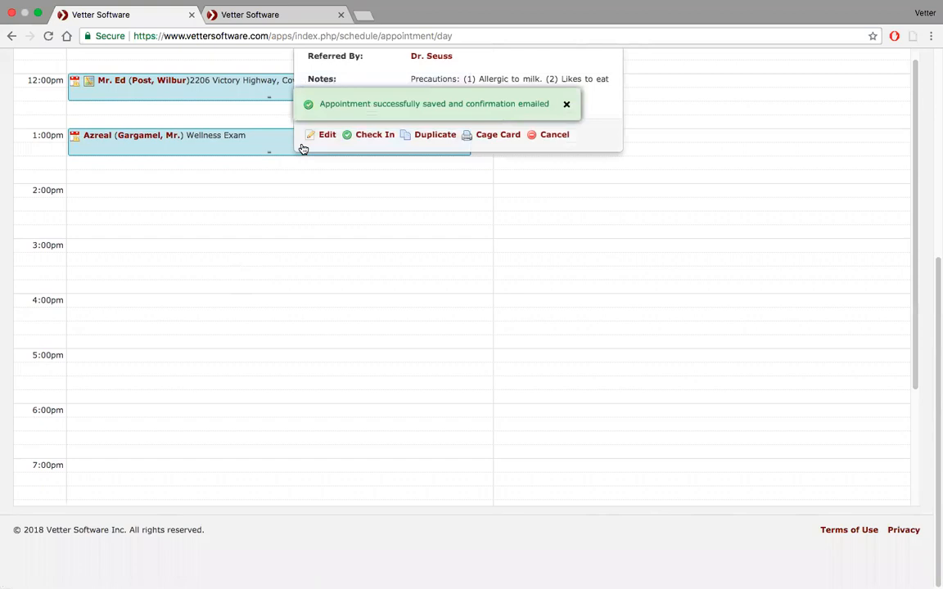
{"action": "scroll", "coordinate": [301, 147], "scroll_direction": "up", "scroll_amount": 5}
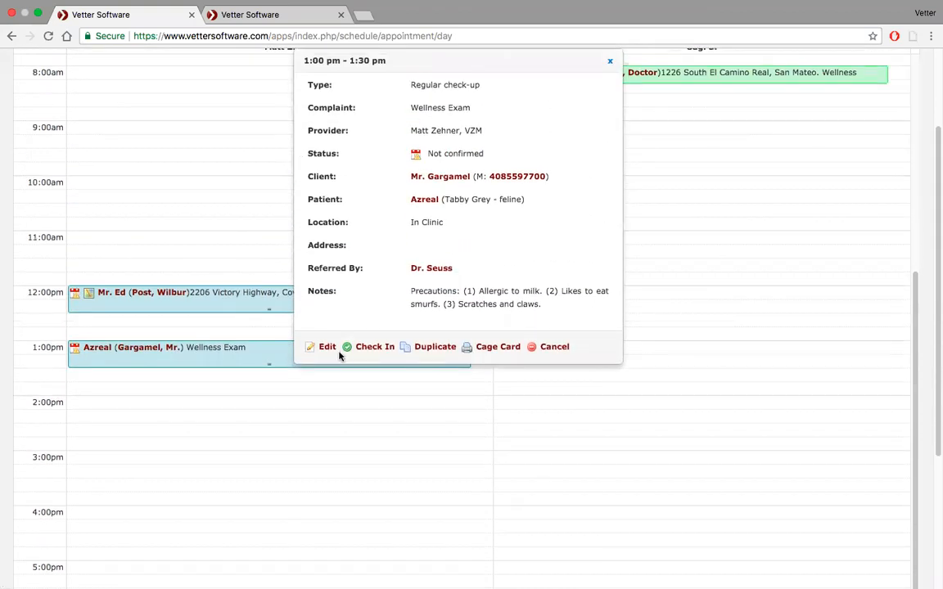
{"action": "left_click", "coordinate": [368, 351]}
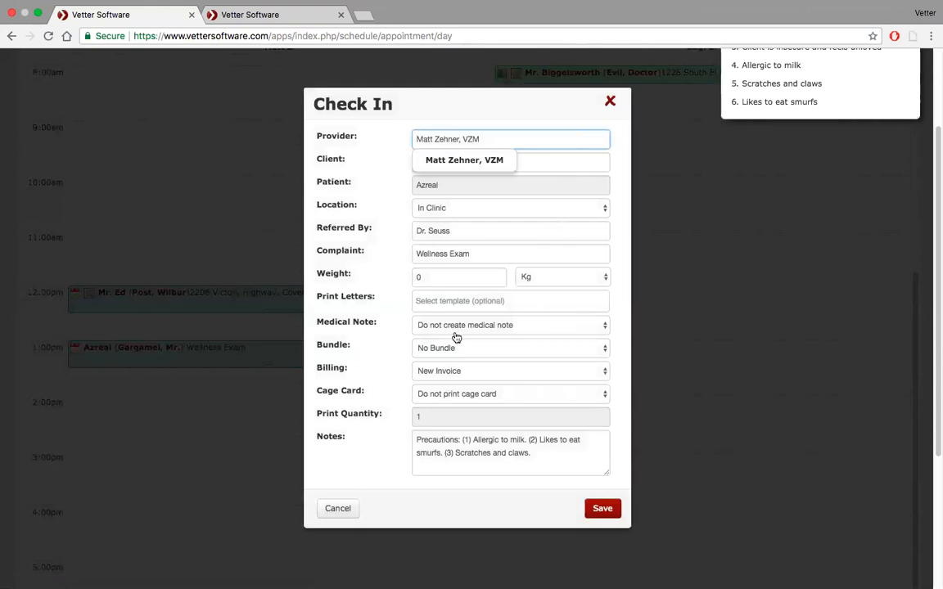
{"action": "left_click", "coordinate": [597, 374]}
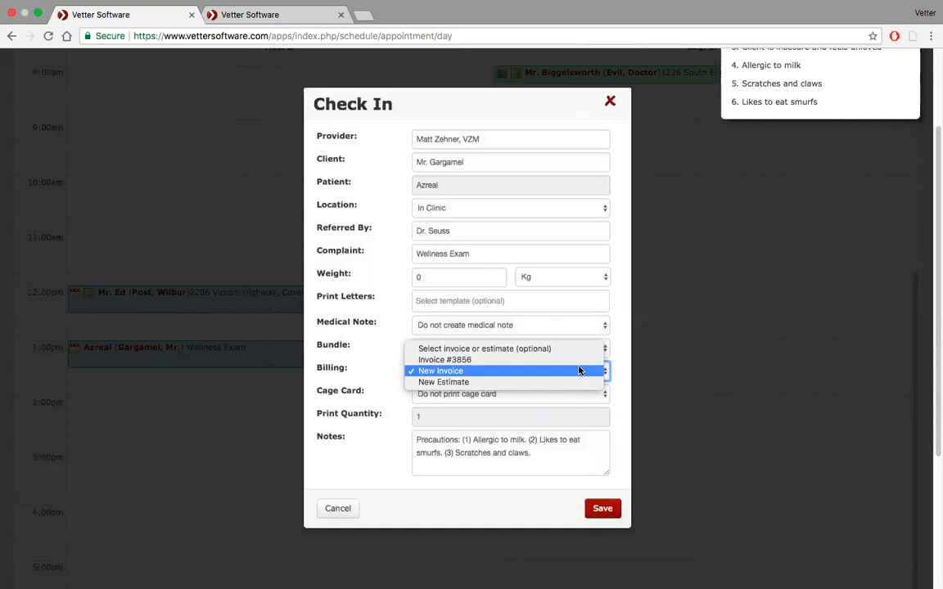
{"action": "left_click", "coordinate": [582, 371]}
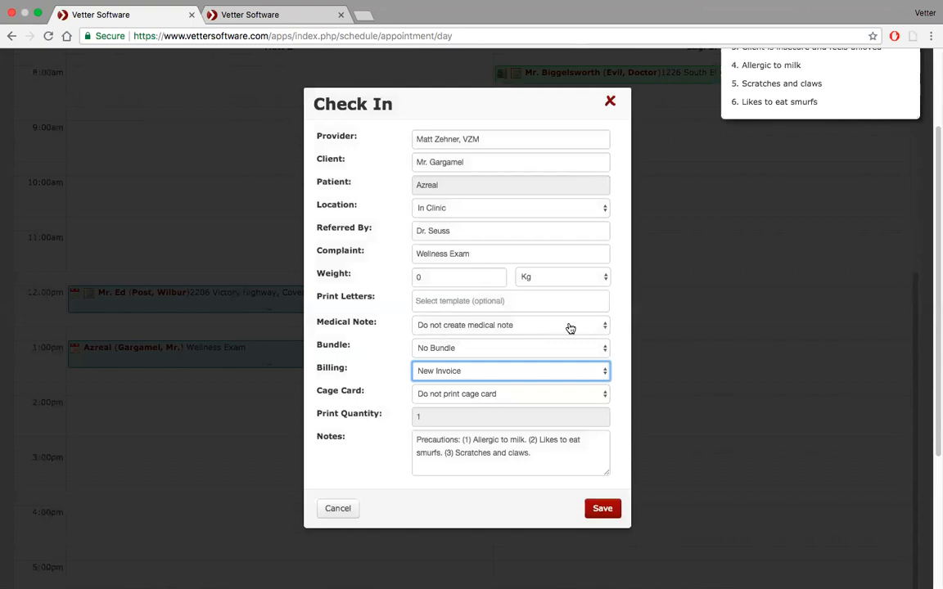
{"action": "left_click", "coordinate": [603, 509]}
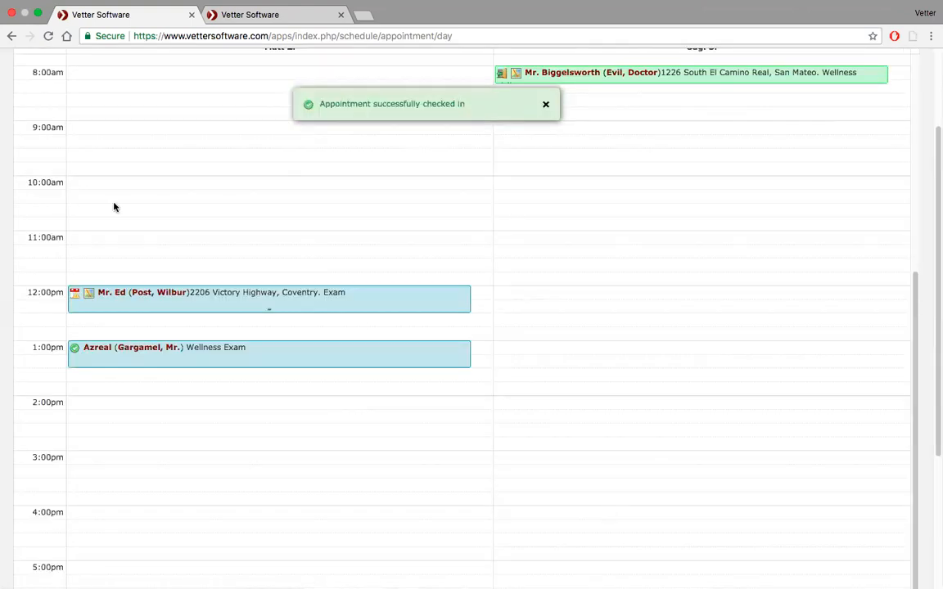
- Open the details of Azreal's checked-in 1:00 PM appointment and examine its status, referrer and linked invoice
{"action": "left_click", "coordinate": [208, 358]}
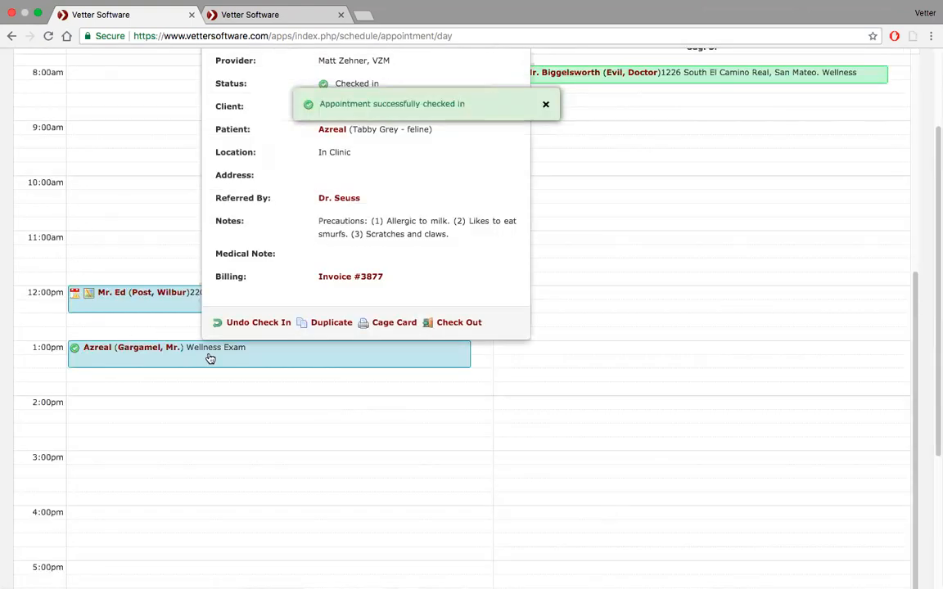
{"action": "scroll", "coordinate": [280, 257], "scroll_direction": "up", "scroll_amount": 3}
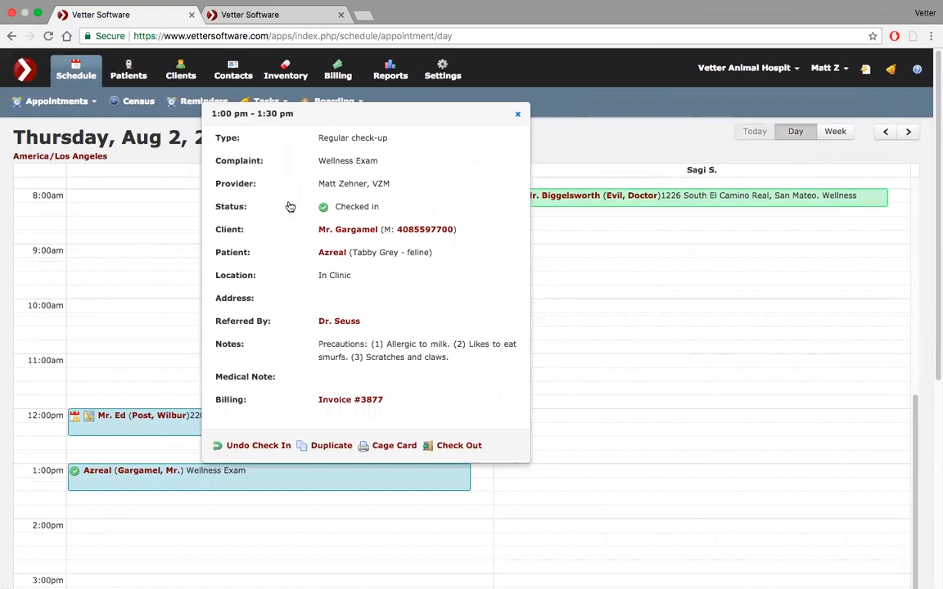
- Switch to the report dashboard's browser tab, open the practice settings and save Check In Billing as Create invoice
{"action": "left_click", "coordinate": [288, 14]}
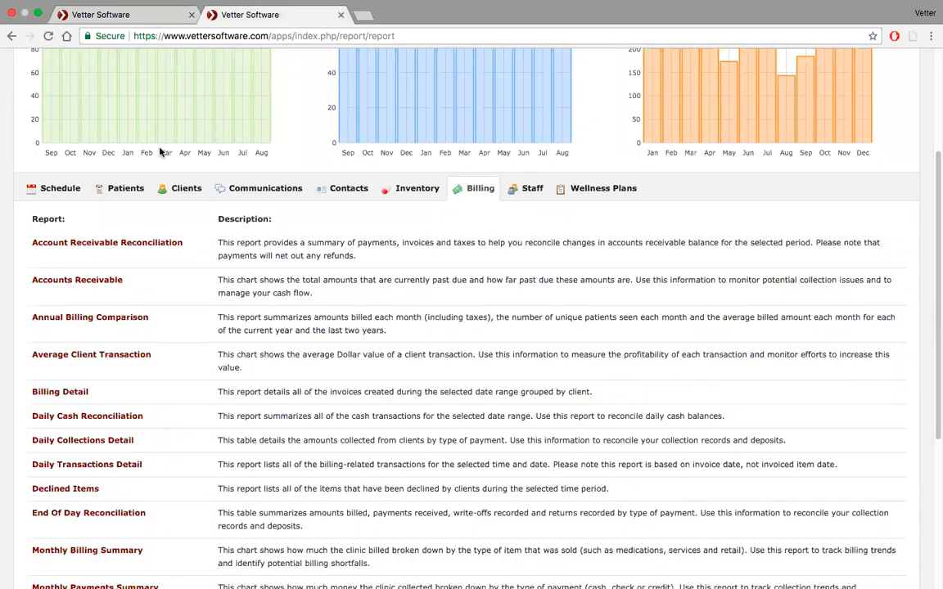
{"action": "scroll", "coordinate": [85, 204], "scroll_direction": "up", "scroll_amount": 5}
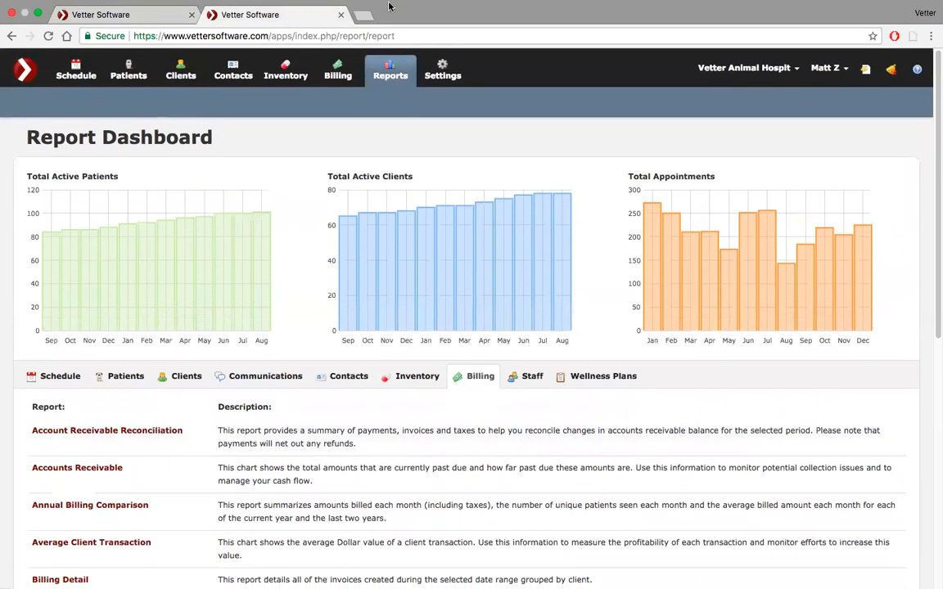
{"action": "left_click", "coordinate": [440, 76]}
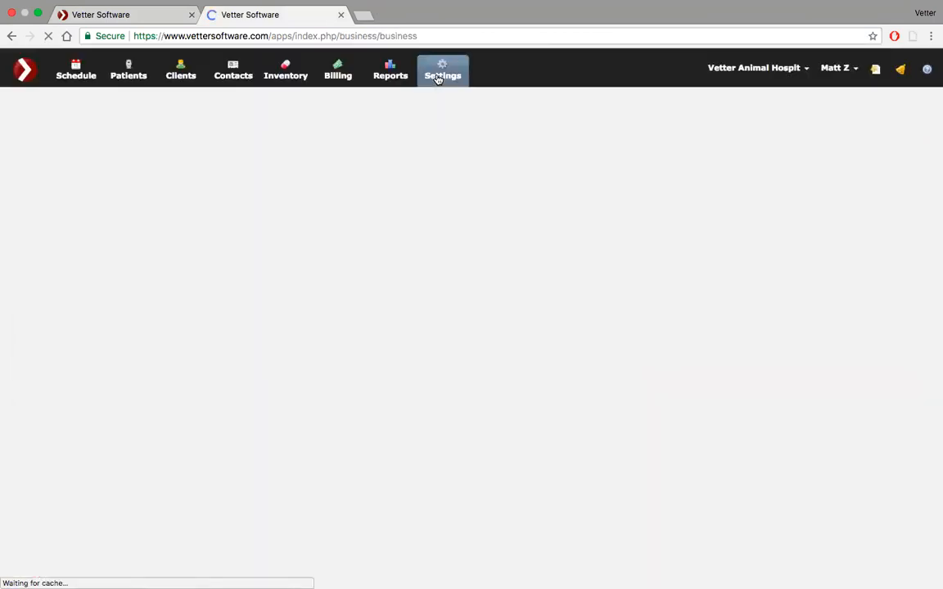
{"action": "scroll", "coordinate": [266, 258], "scroll_direction": "down", "scroll_amount": 3}
{"action": "scroll", "coordinate": [266, 258], "scroll_direction": "down", "scroll_amount": 3}
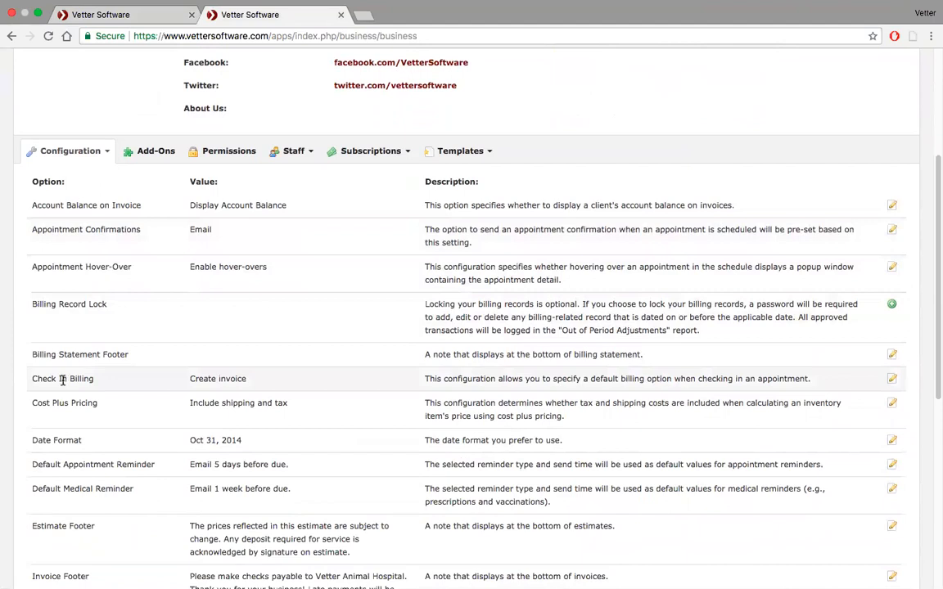
{"action": "left_click", "coordinate": [893, 380]}
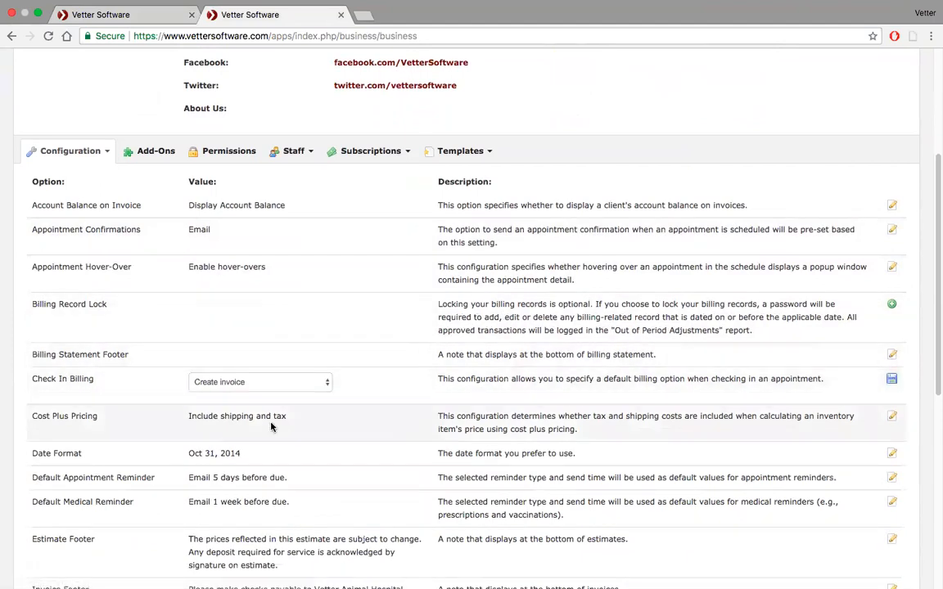
{"action": "left_click", "coordinate": [324, 383]}
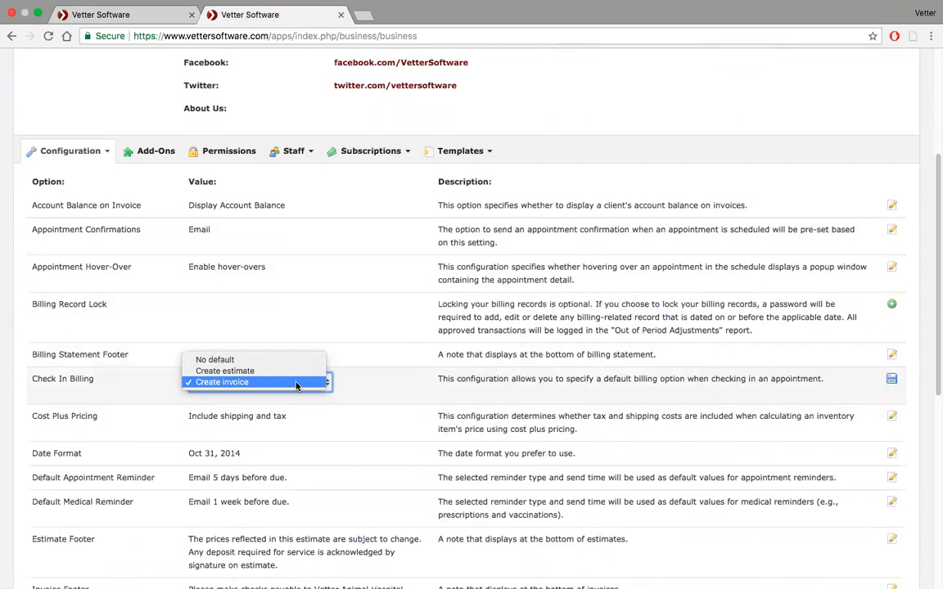
{"action": "left_click", "coordinate": [297, 383]}
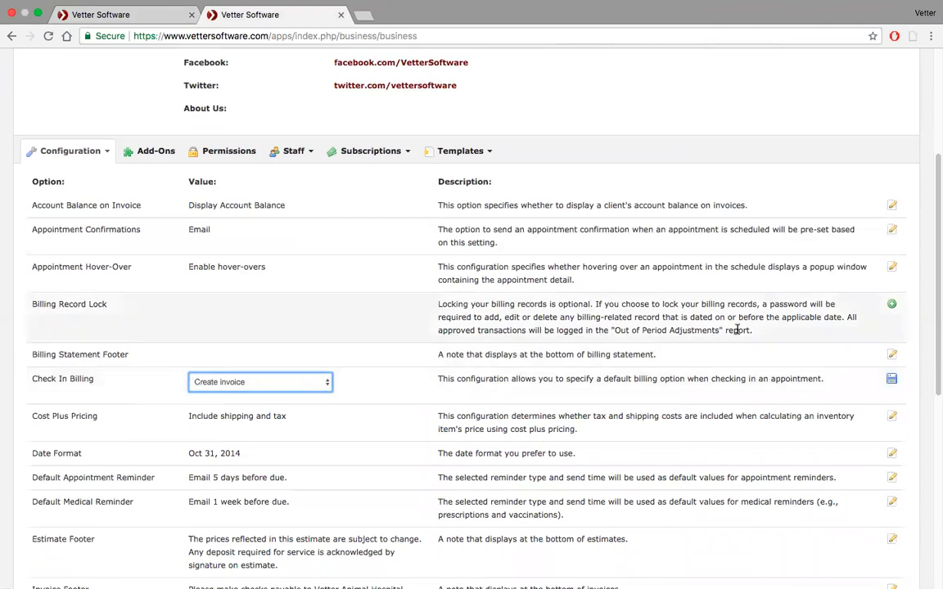
{"action": "left_click", "coordinate": [890, 384]}
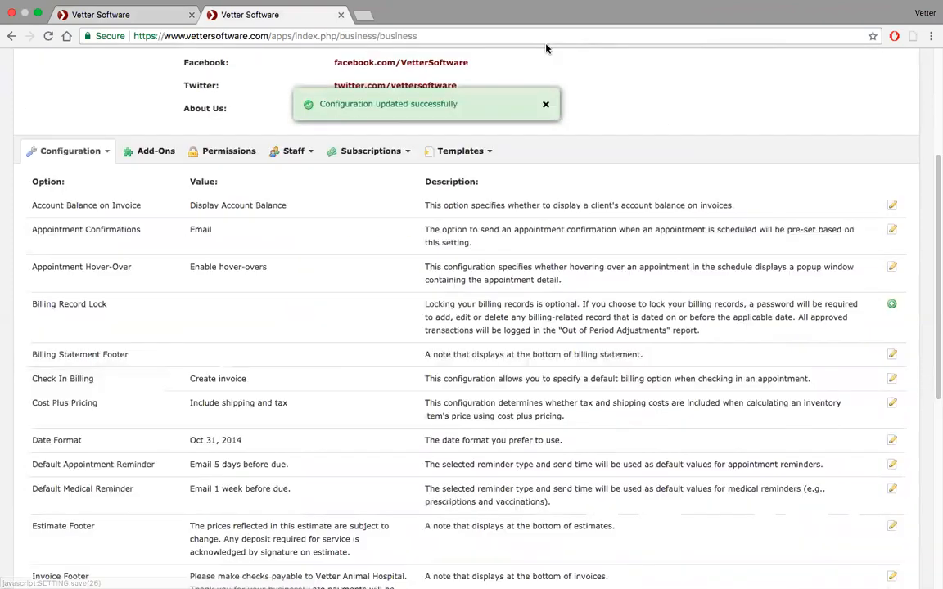
- Return to the schedule's browser tab and open Azreal's patient record from the 1:00 PM Wellness Exam appointment
{"action": "left_click", "coordinate": [125, 17]}
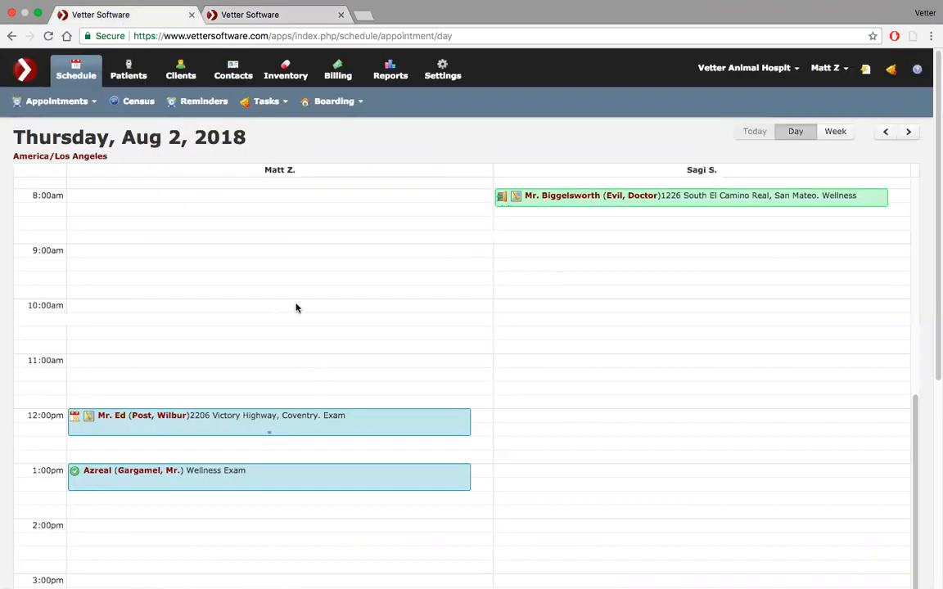
{"action": "scroll", "coordinate": [294, 306], "scroll_direction": "down", "scroll_amount": 3}
{"action": "mouse_move", "coordinate": [298, 308]}
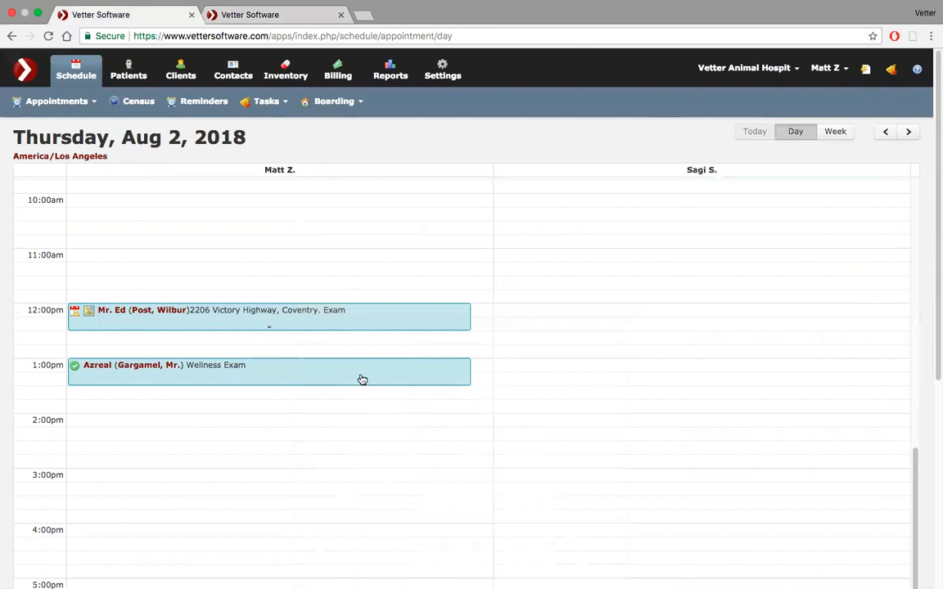
{"action": "mouse_move", "coordinate": [362, 378]}
{"action": "scroll", "coordinate": [466, 454], "scroll_direction": "down", "scroll_amount": 5}
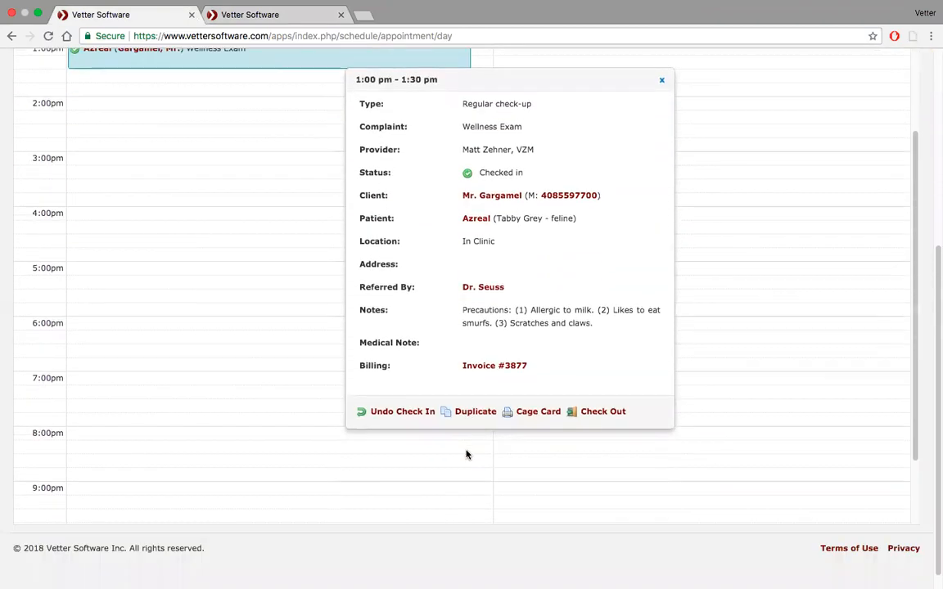
{"action": "scroll", "coordinate": [273, 163], "scroll_direction": "up", "scroll_amount": 1}
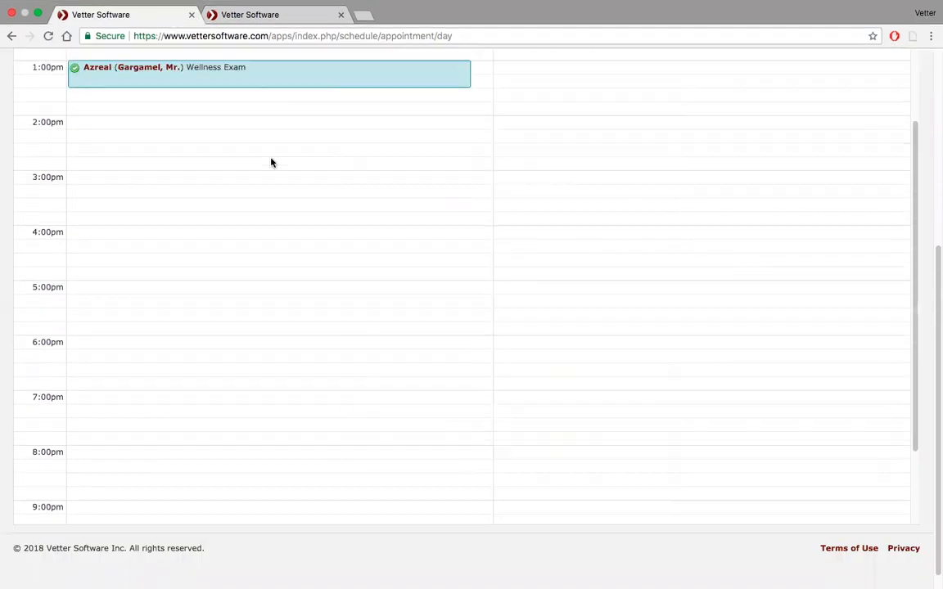
{"action": "scroll", "coordinate": [271, 162], "scroll_direction": "up", "scroll_amount": 3}
{"action": "mouse_move", "coordinate": [284, 226]}
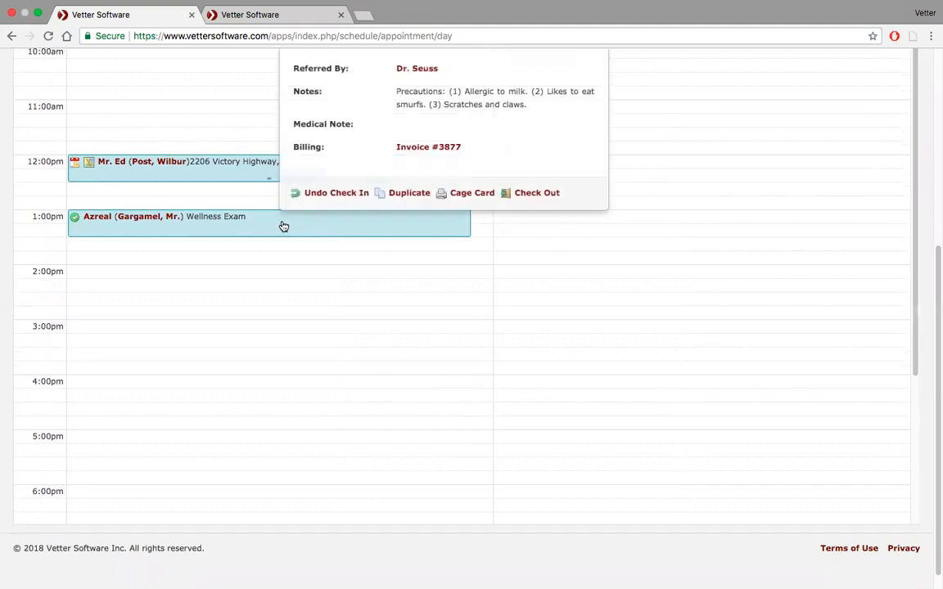
{"action": "scroll", "coordinate": [362, 141], "scroll_direction": "up", "scroll_amount": 3}
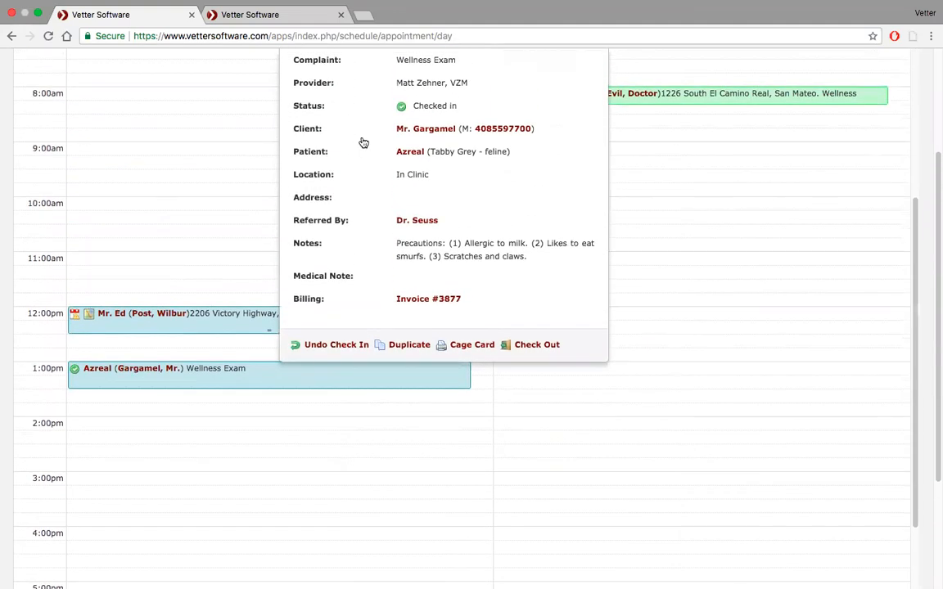
{"action": "left_click", "coordinate": [410, 155]}
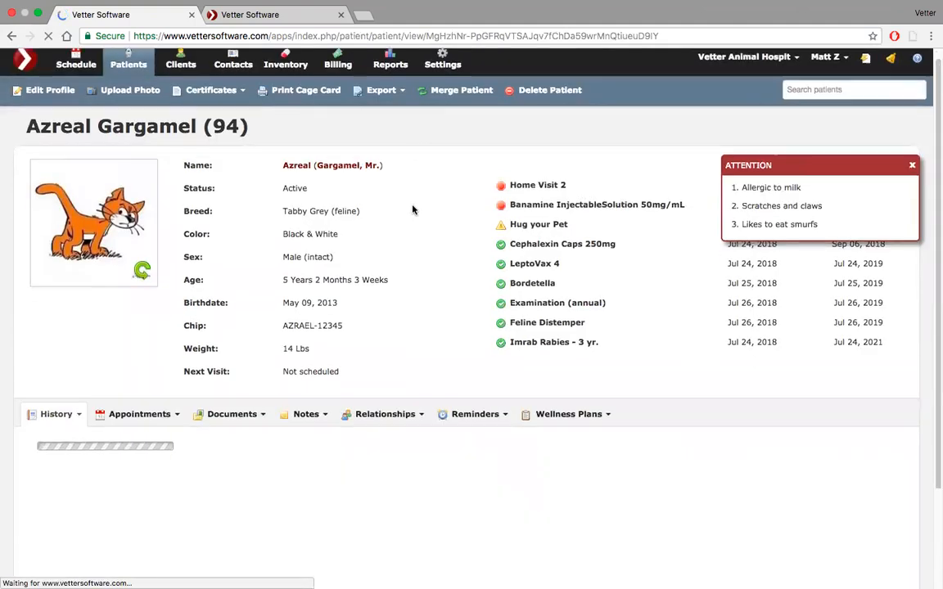
- Look over Azreal's patient profile and history, and dismiss the attention alert listing the precautions
{"action": "scroll", "coordinate": [412, 210], "scroll_direction": "down", "scroll_amount": 3}
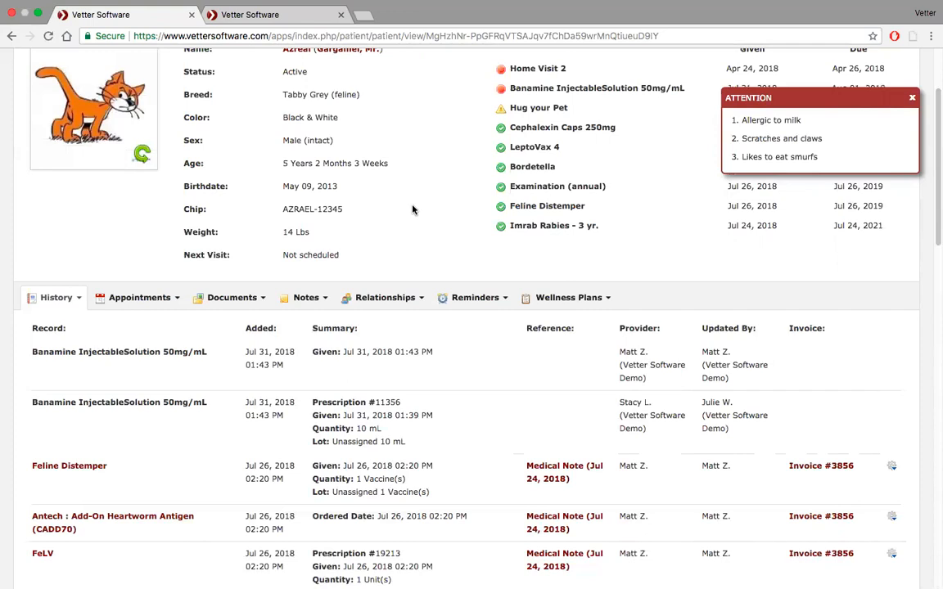
{"action": "scroll", "coordinate": [413, 209], "scroll_direction": "down", "scroll_amount": 3}
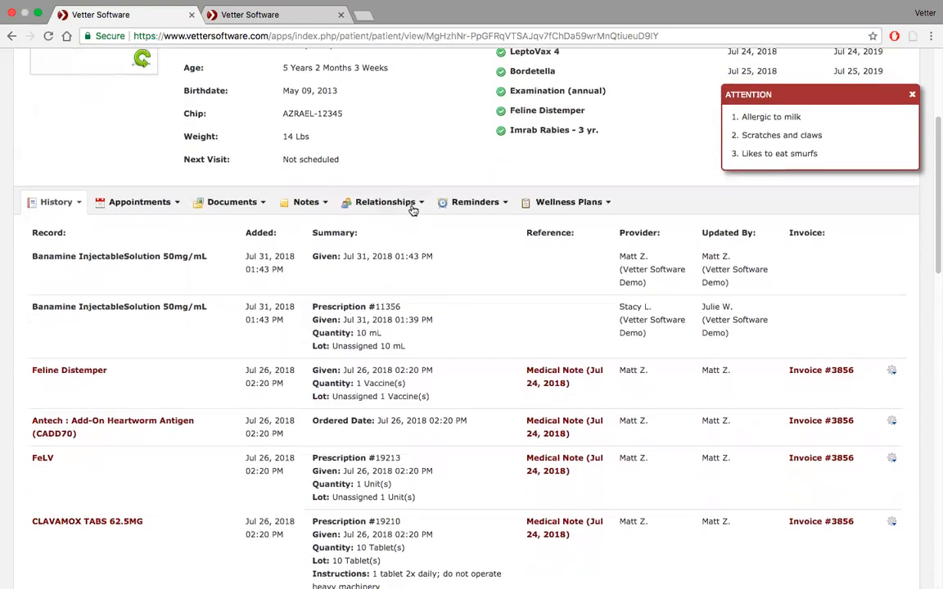
{"action": "scroll", "coordinate": [412, 209], "scroll_direction": "up", "scroll_amount": 5}
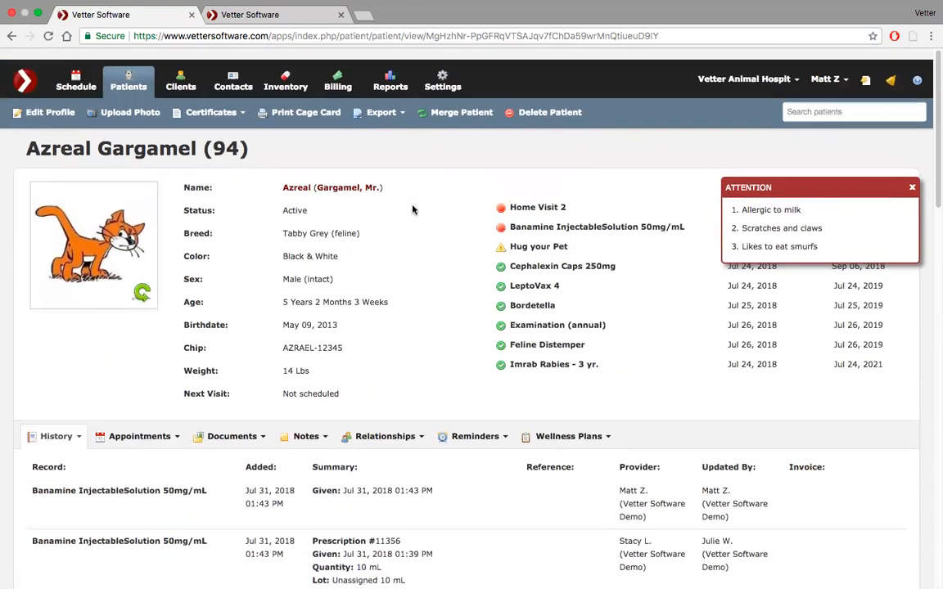
{"action": "scroll", "coordinate": [412, 209], "scroll_direction": "down", "scroll_amount": 4}
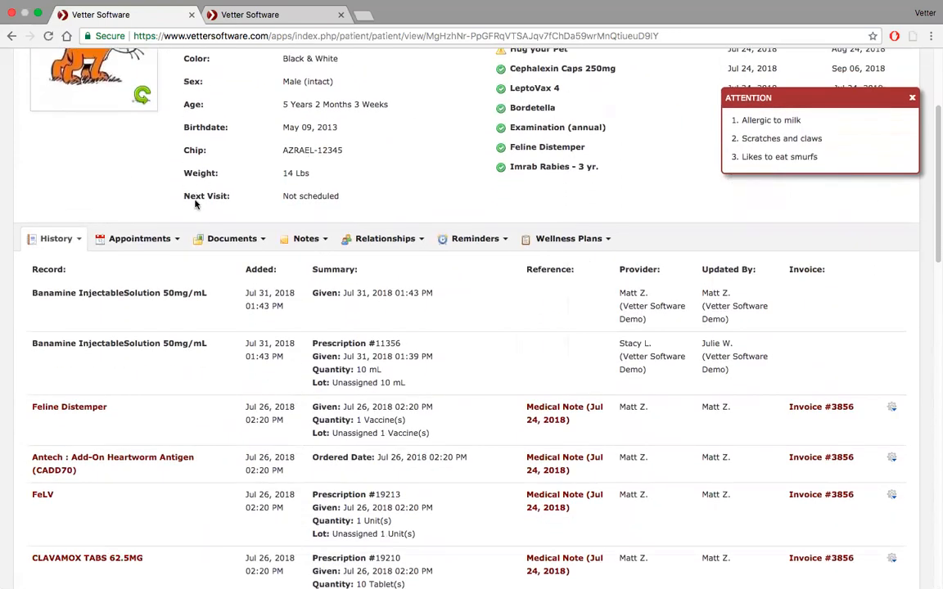
{"action": "scroll", "coordinate": [415, 431], "scroll_direction": "down", "scroll_amount": 4}
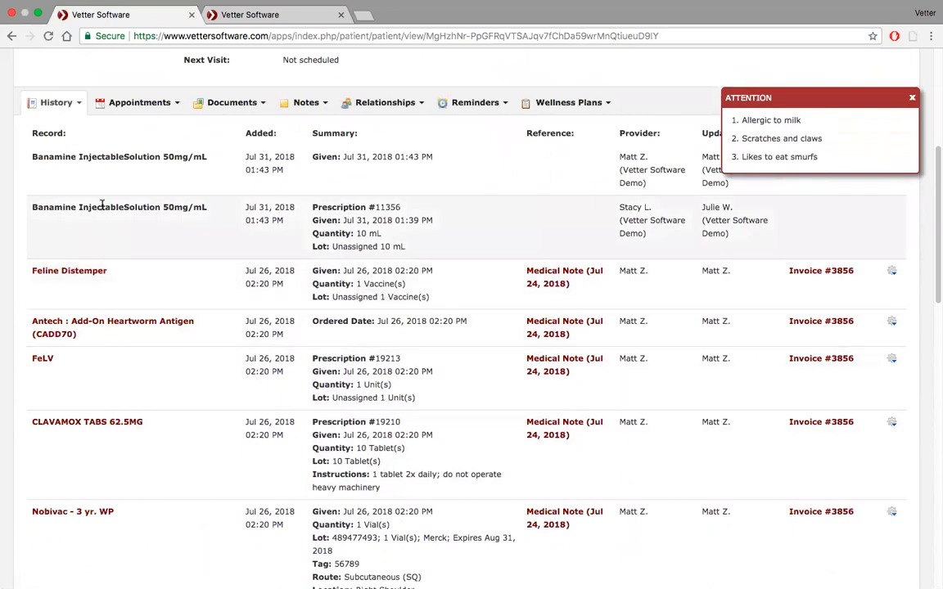
{"action": "scroll", "coordinate": [590, 264], "scroll_direction": "up", "scroll_amount": 2}
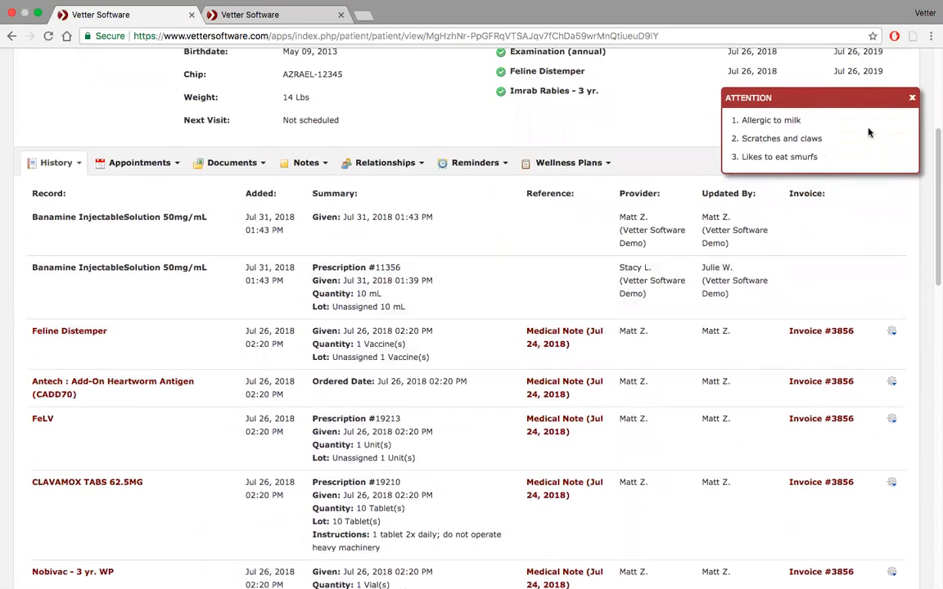
{"action": "left_click", "coordinate": [914, 99]}
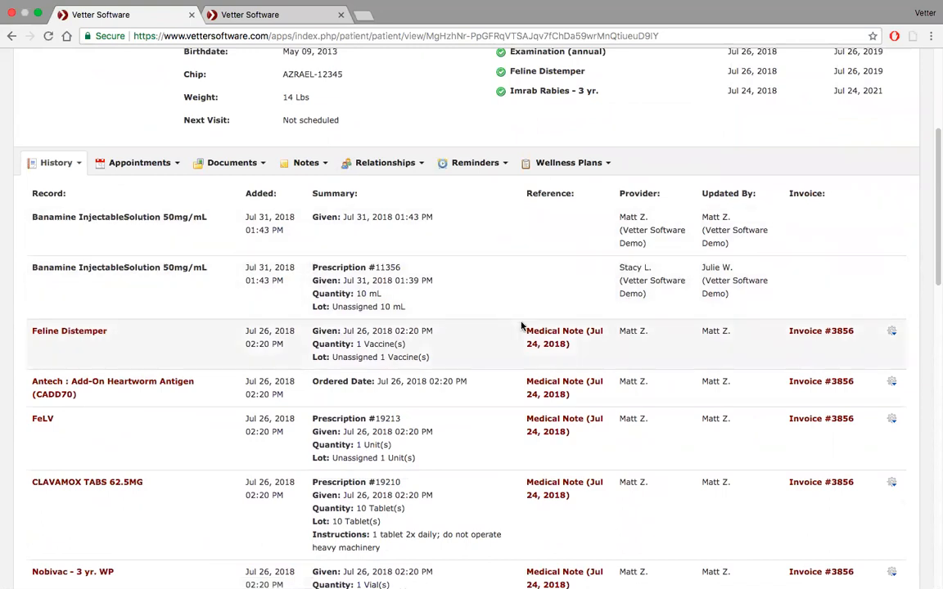
- Examine the entries in Azreal's medical history and the due dates of the treatments in the profile
{"action": "scroll", "coordinate": [536, 262], "scroll_direction": "down", "scroll_amount": 1}
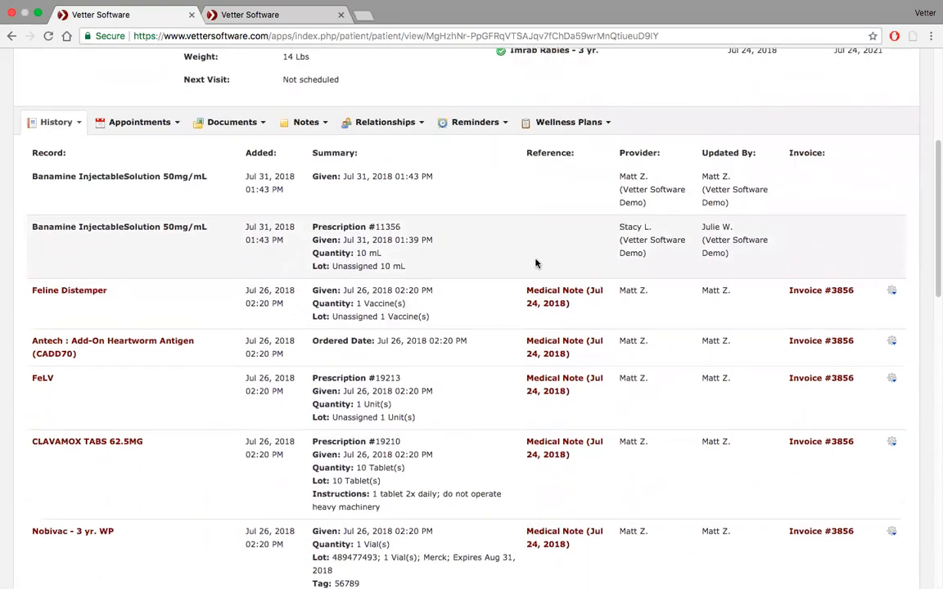
{"action": "scroll", "coordinate": [536, 262], "scroll_direction": "down", "scroll_amount": 1}
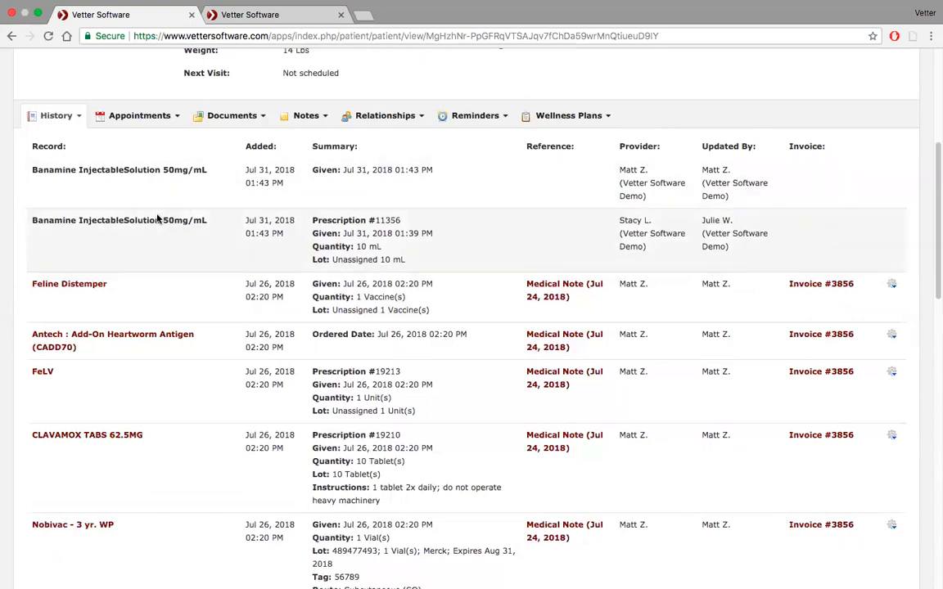
{"action": "scroll", "coordinate": [147, 280], "scroll_direction": "down", "scroll_amount": 5}
{"action": "scroll", "coordinate": [146, 283], "scroll_direction": "up", "scroll_amount": 6}
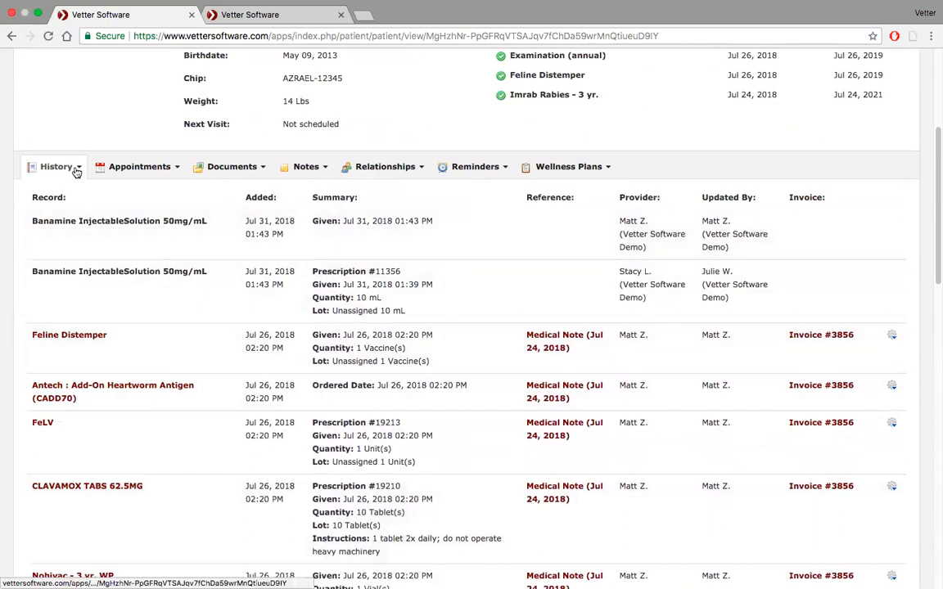
{"action": "scroll", "coordinate": [76, 171], "scroll_direction": "up", "scroll_amount": 5}
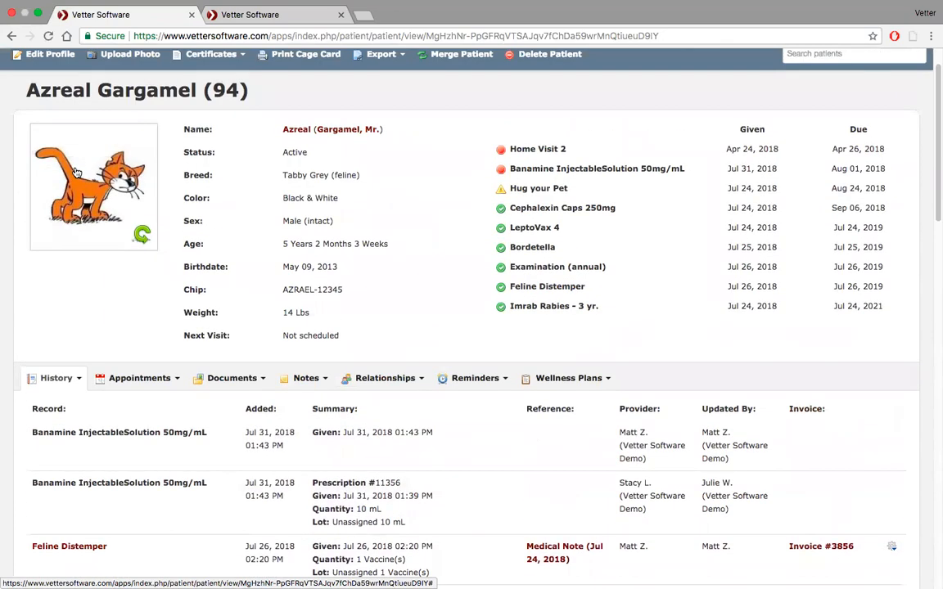
- Open a new medical record form for Azreal, view its invoice choices and close the form without saving
{"action": "scroll", "coordinate": [76, 171], "scroll_direction": "down", "scroll_amount": 5}
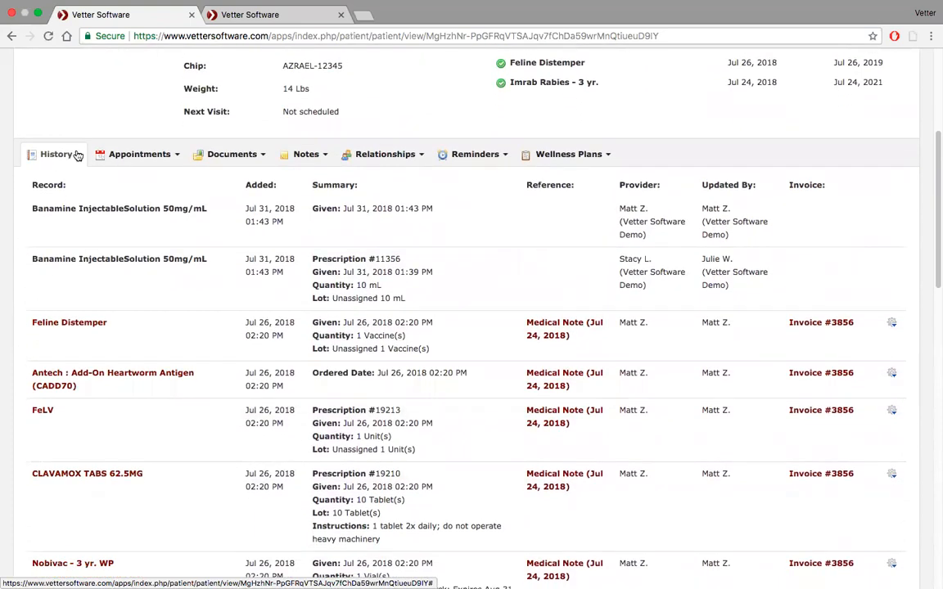
{"action": "left_click", "coordinate": [78, 155]}
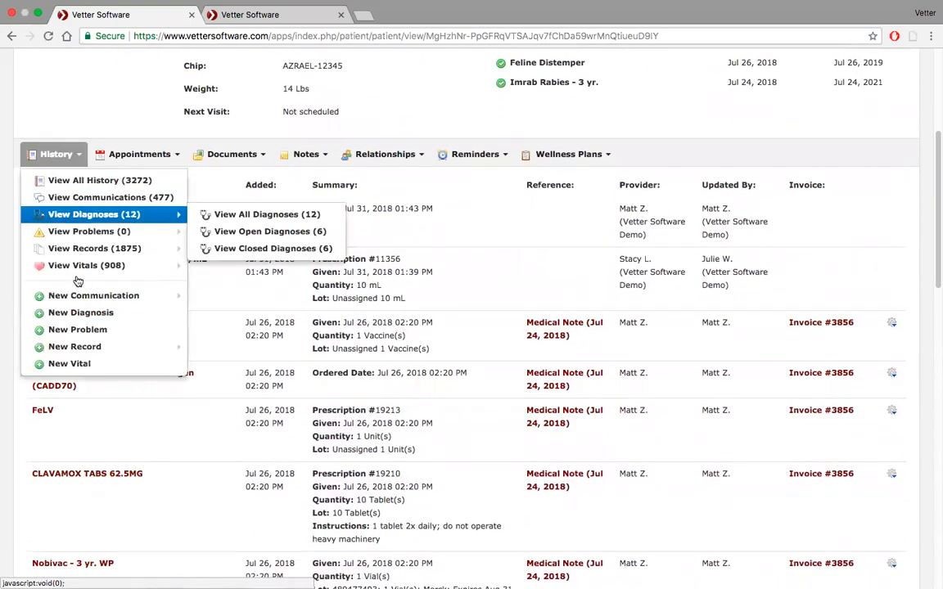
{"action": "mouse_move", "coordinate": [83, 350]}
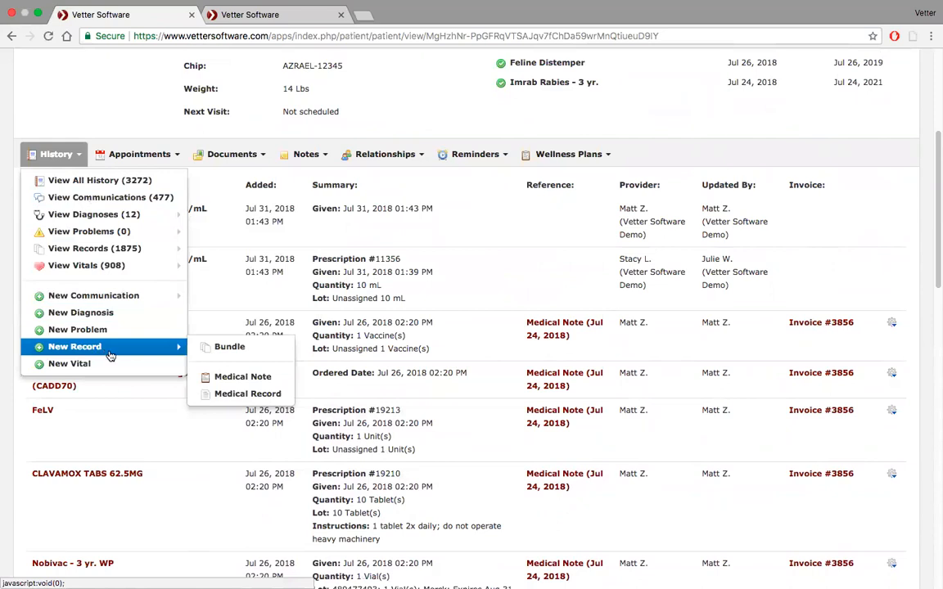
{"action": "left_click", "coordinate": [233, 394]}
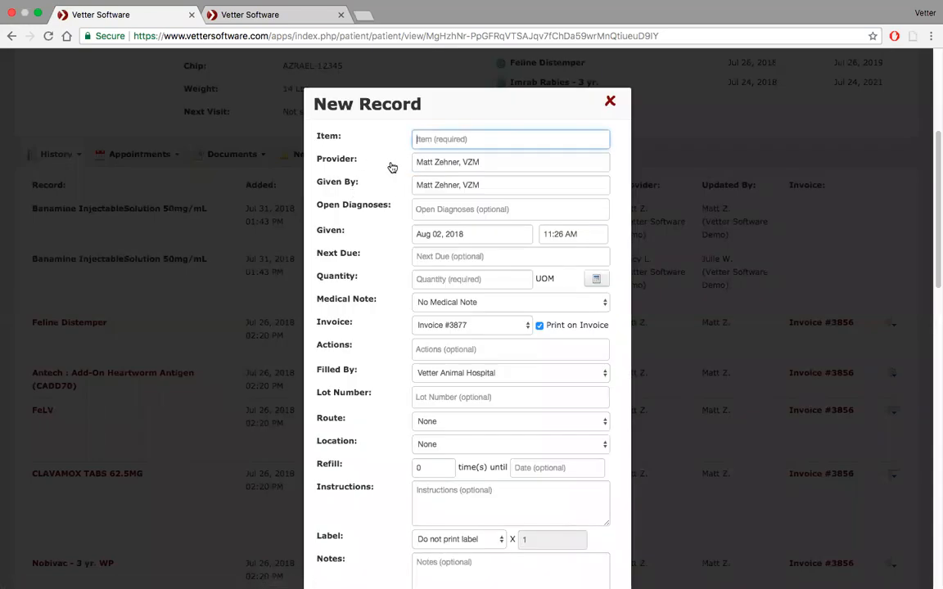
{"action": "left_click", "coordinate": [525, 327]}
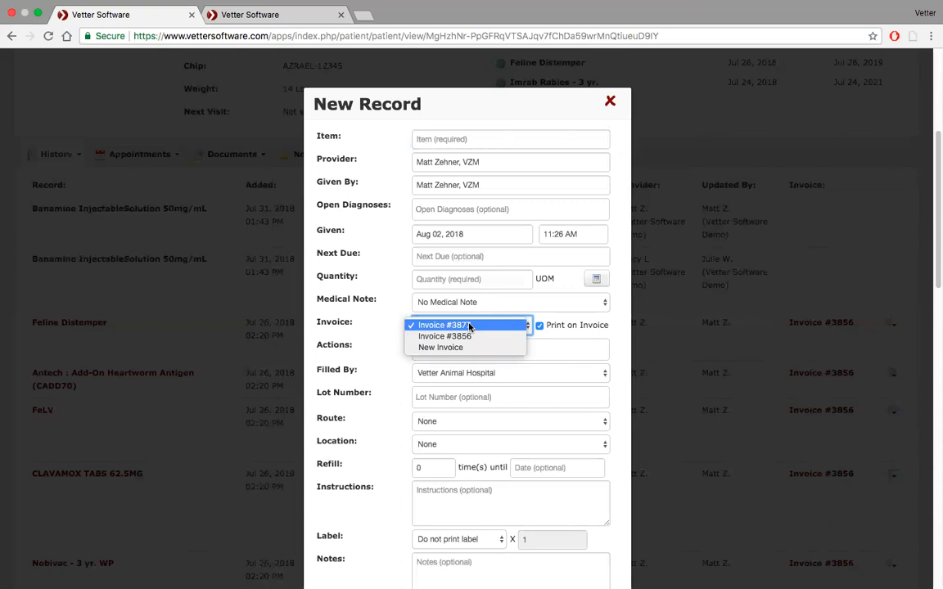
{"action": "left_click", "coordinate": [610, 102]}
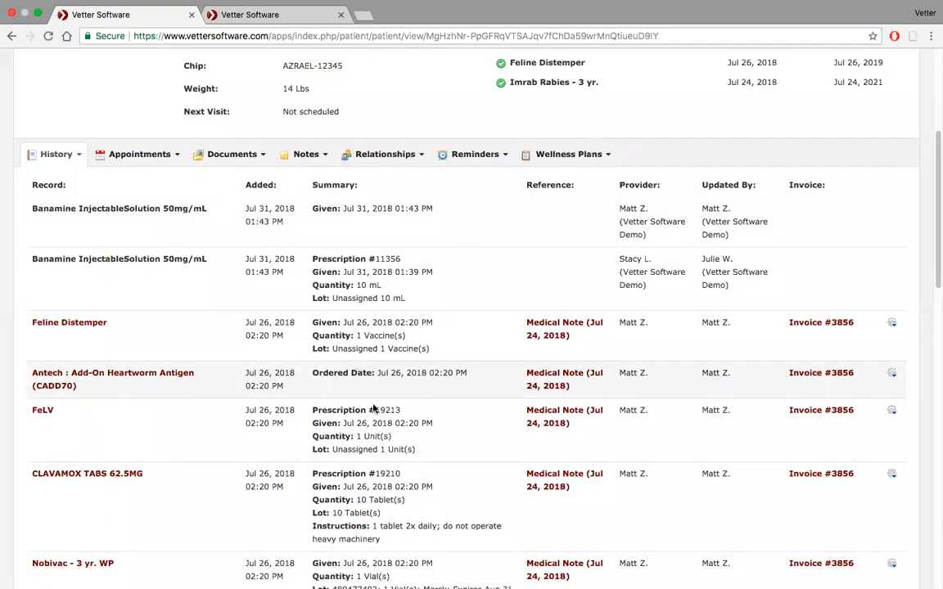
{"action": "scroll", "coordinate": [373, 409], "scroll_direction": "down", "scroll_amount": 2}
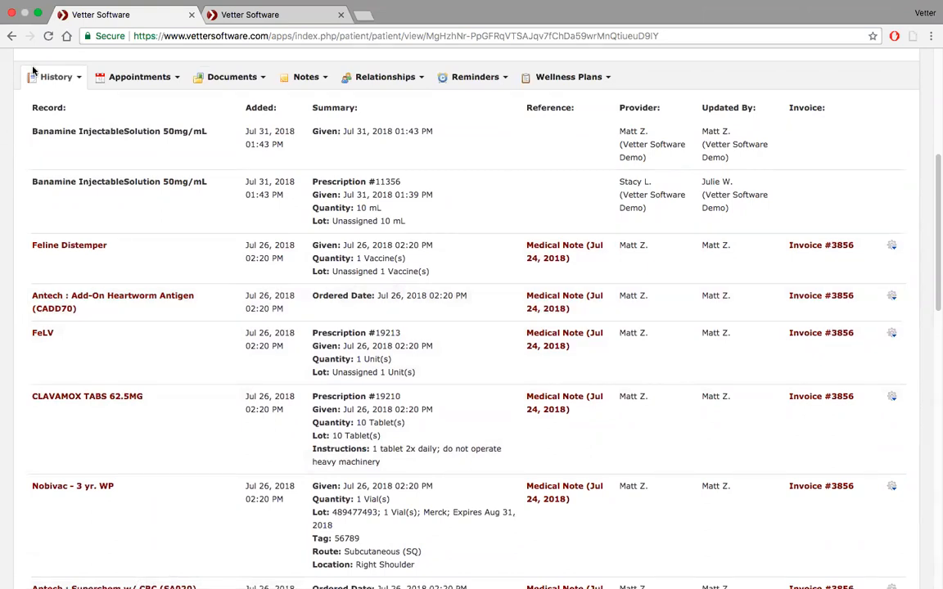
- Create a medical note for Azreal from the Basic SOAP template with the complaint Wellness Exam and the first suggested provider, and show its record options
{"action": "left_click", "coordinate": [78, 78]}
{"action": "mouse_move", "coordinate": [113, 270]}
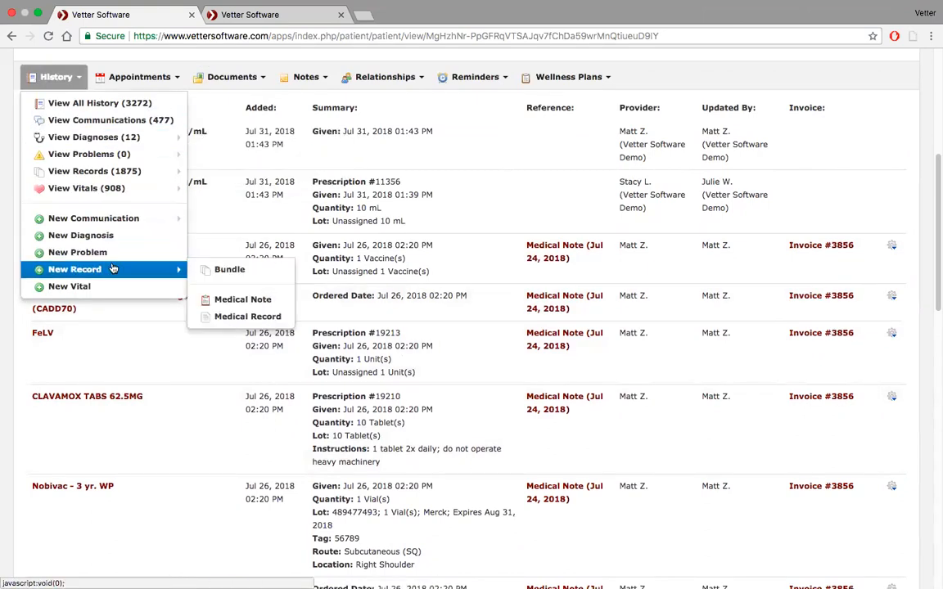
{"action": "left_click", "coordinate": [211, 299]}
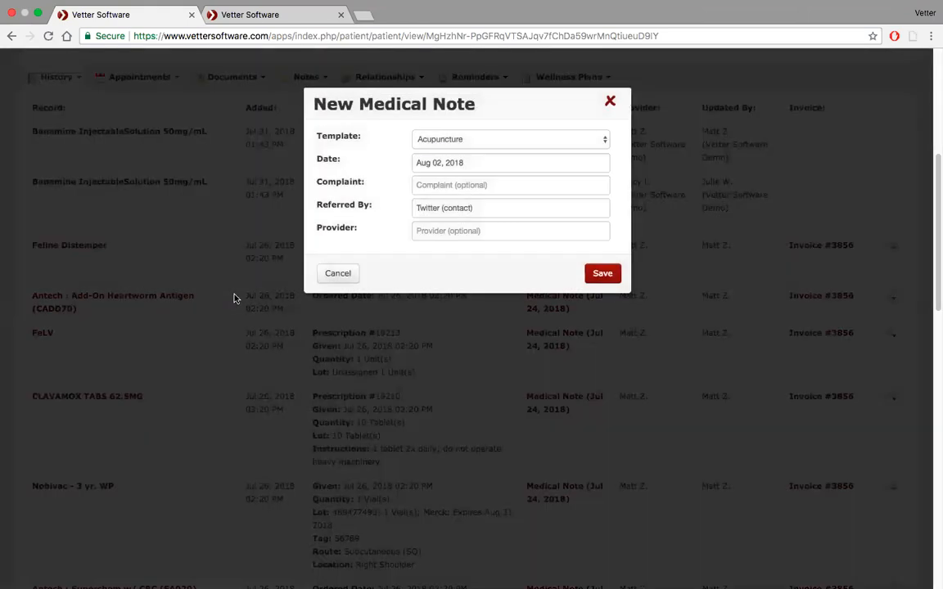
{"action": "left_click", "coordinate": [571, 137]}
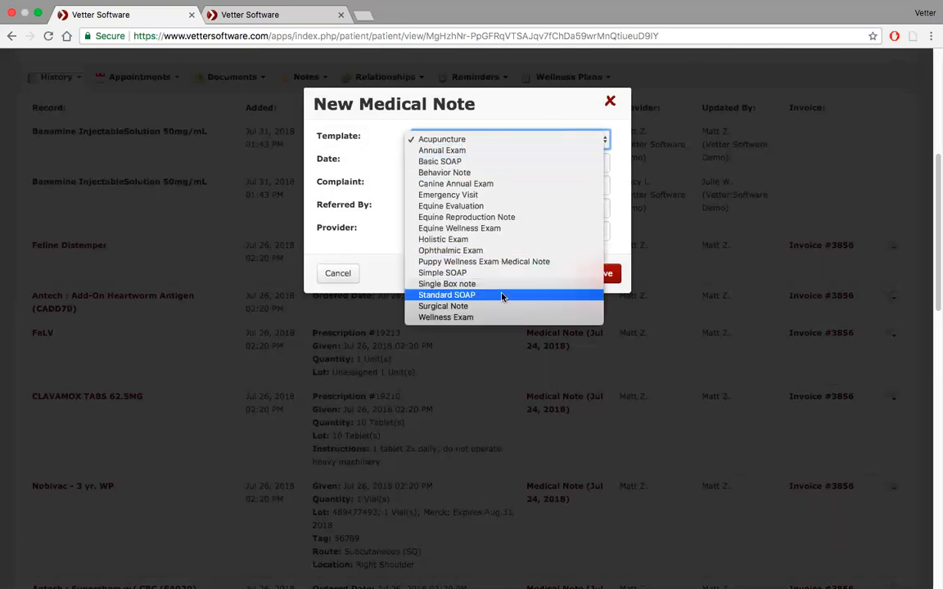
{"action": "left_click", "coordinate": [442, 161]}
{"action": "left_click", "coordinate": [483, 183]}
{"action": "type", "text": "Wellness Exam"}
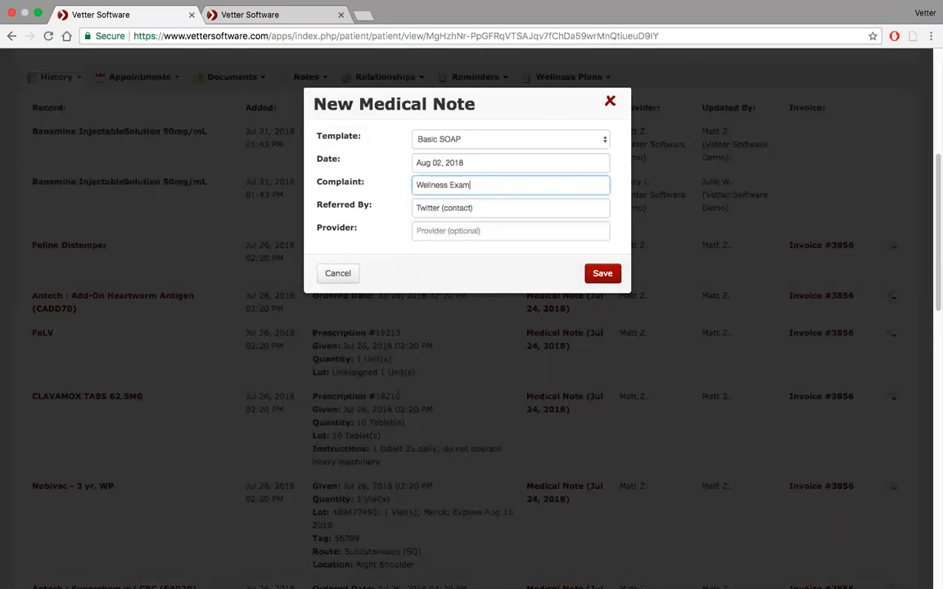
{"action": "left_click", "coordinate": [443, 231]}
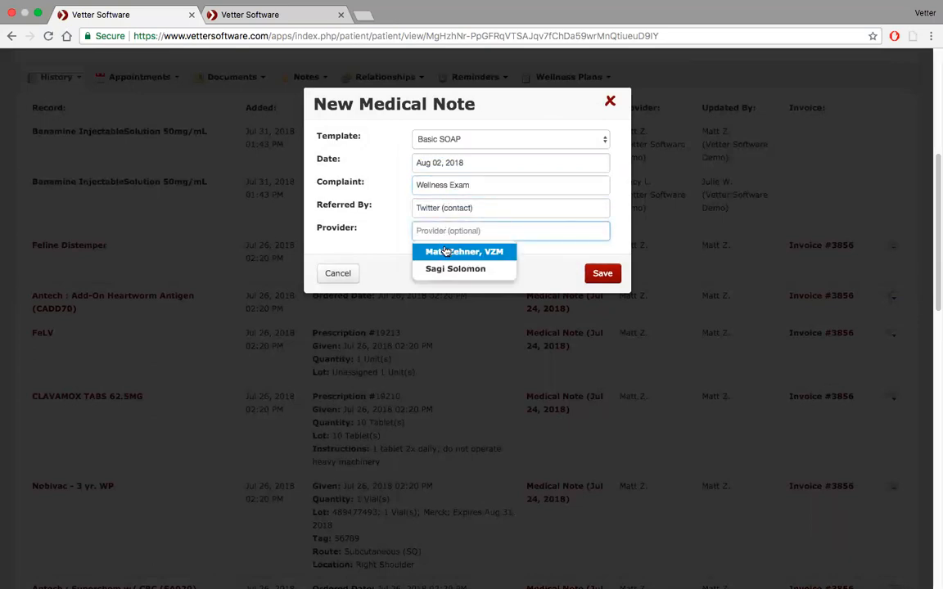
{"action": "left_click", "coordinate": [446, 252]}
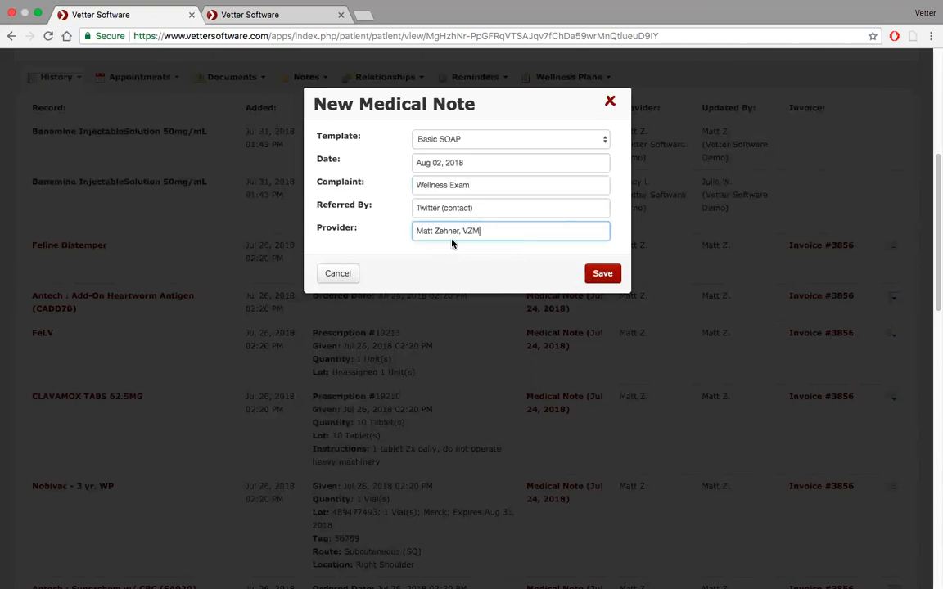
{"action": "left_click", "coordinate": [609, 274]}
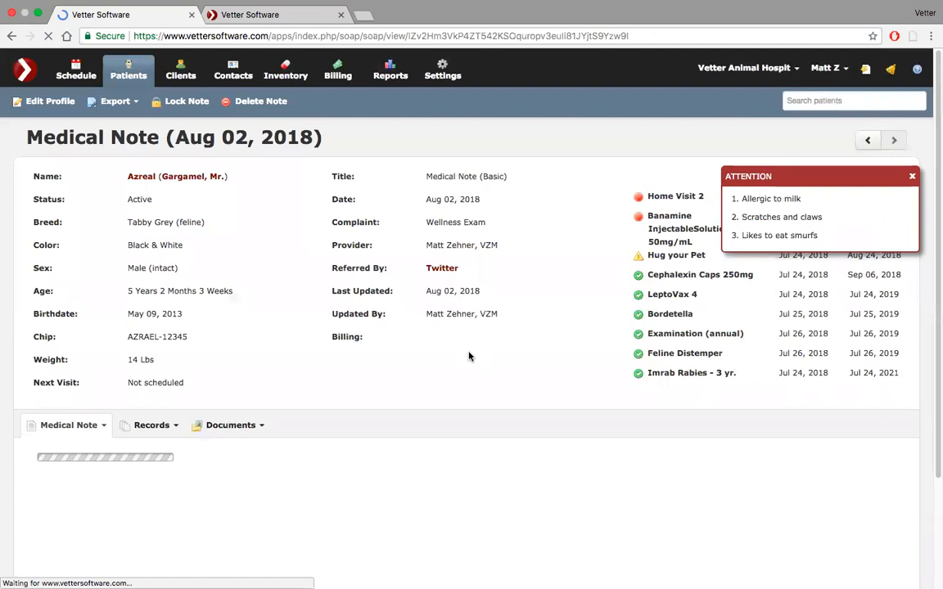
{"action": "scroll", "coordinate": [469, 356], "scroll_direction": "down", "scroll_amount": 2}
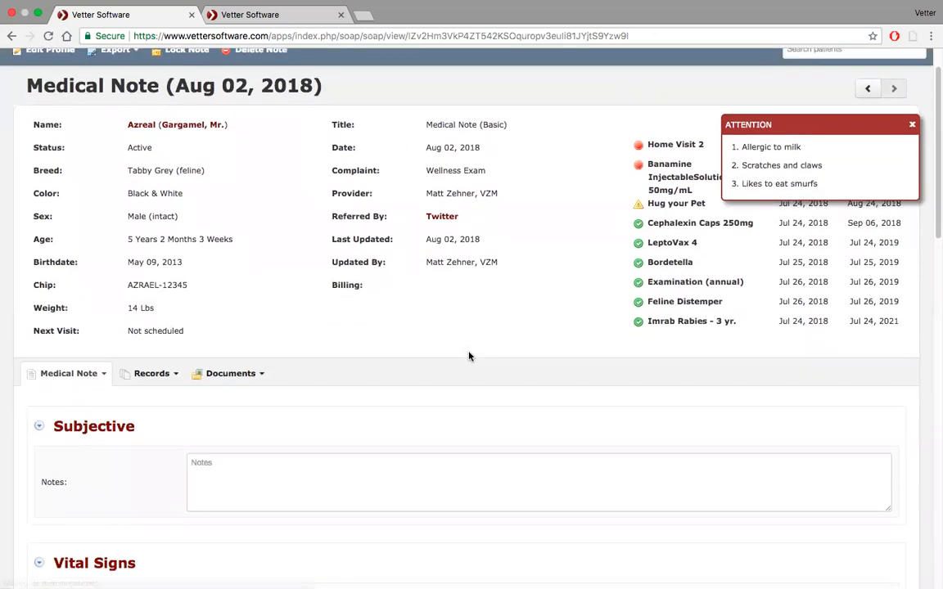
{"action": "left_click", "coordinate": [172, 372]}
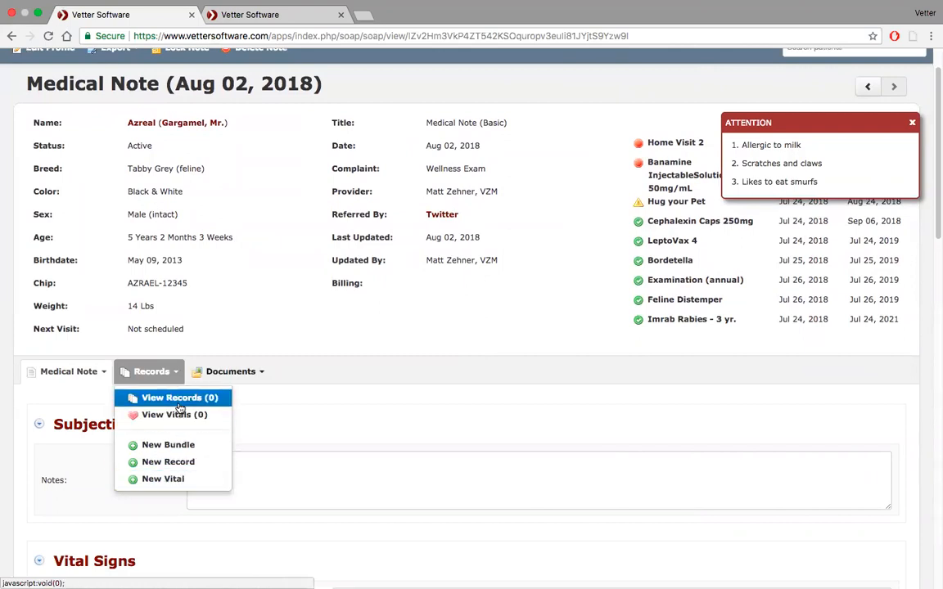
- In the other browser tab, reopen Azreal's patient profile from the recent records, dismiss the attention alert and check the history for the Aug 02, 2018 medical note
{"action": "left_click", "coordinate": [303, 18]}
{"action": "scroll", "coordinate": [524, 162], "scroll_direction": "up", "scroll_amount": 5}
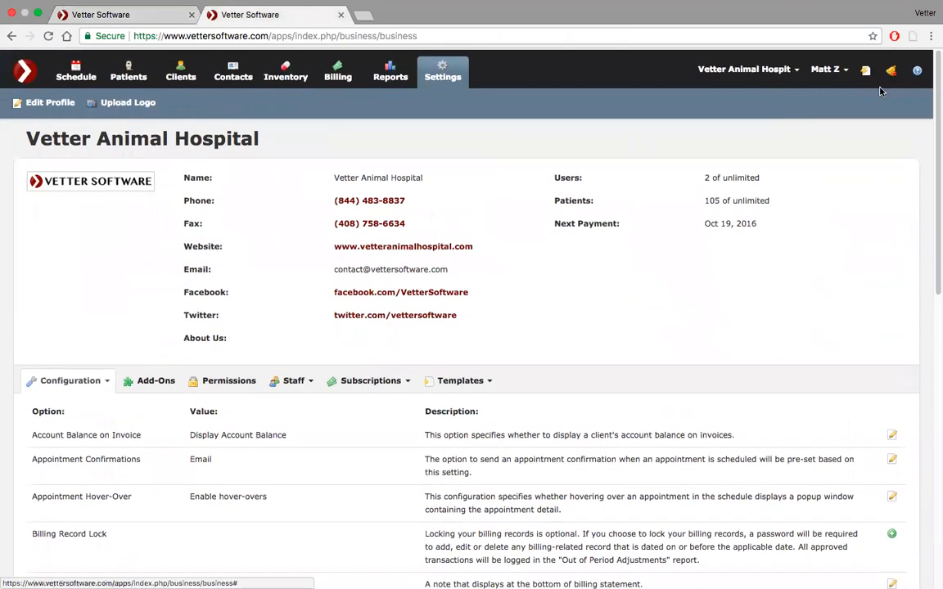
{"action": "left_click", "coordinate": [869, 72]}
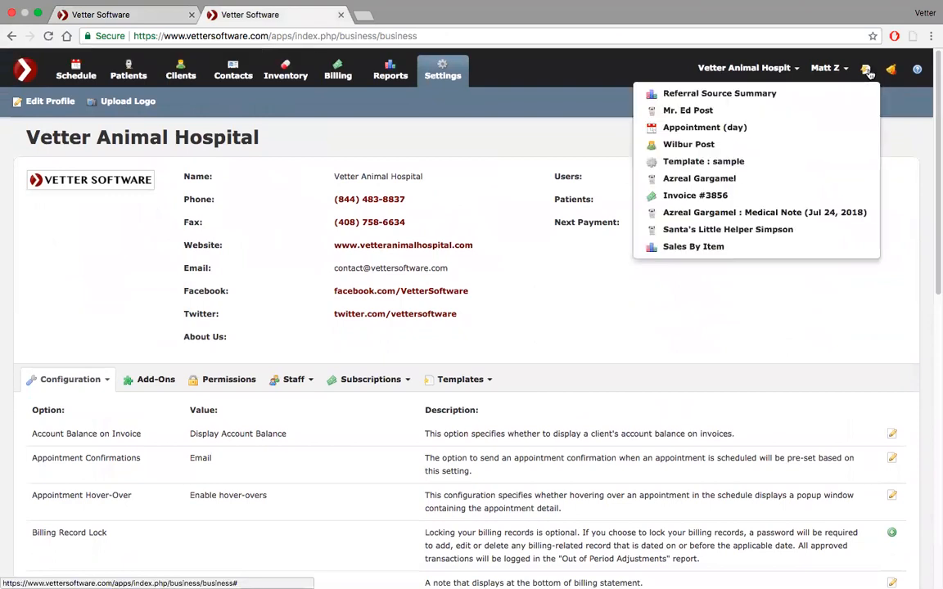
{"action": "left_click", "coordinate": [720, 177]}
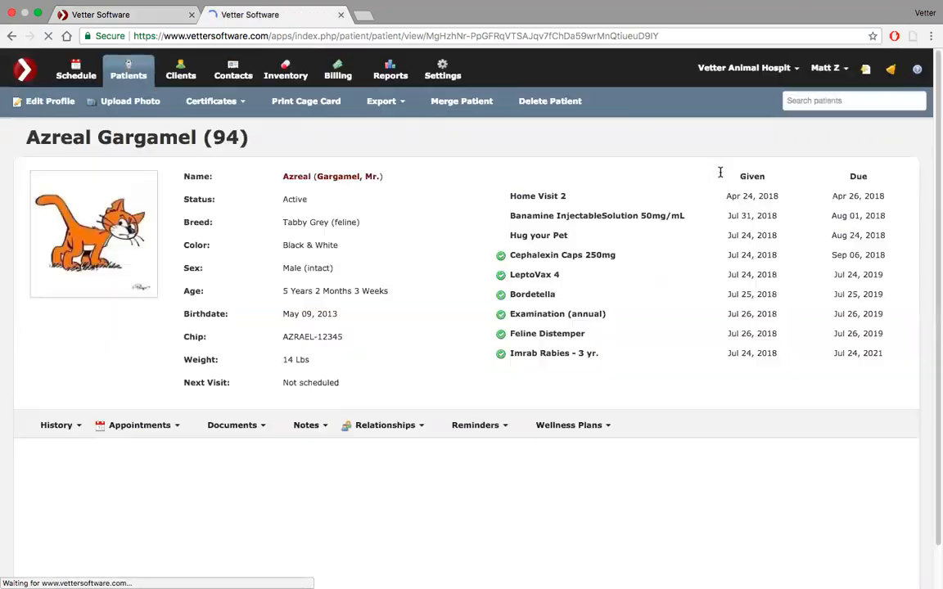
{"action": "scroll", "coordinate": [425, 292], "scroll_direction": "down", "scroll_amount": 3}
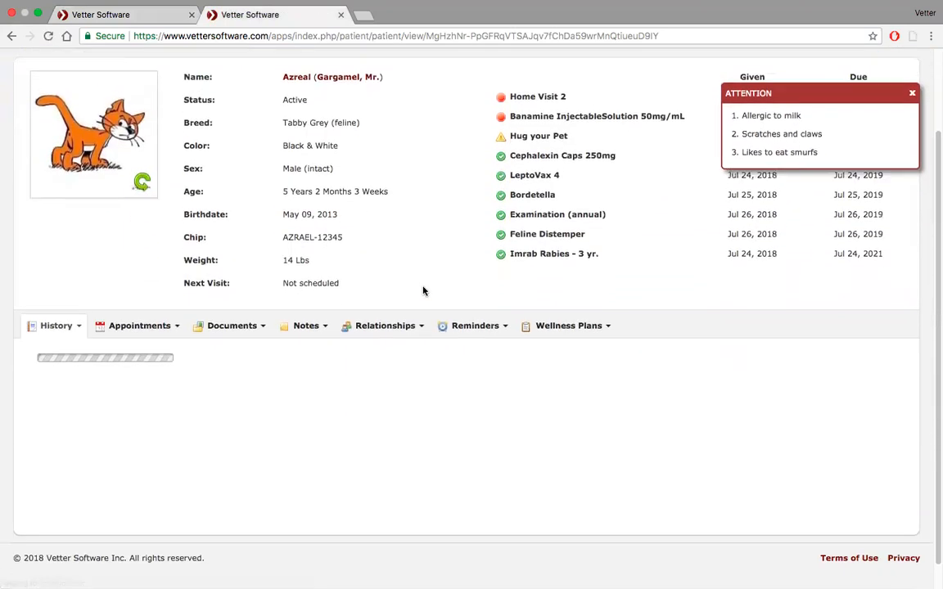
{"action": "left_click", "coordinate": [910, 99]}
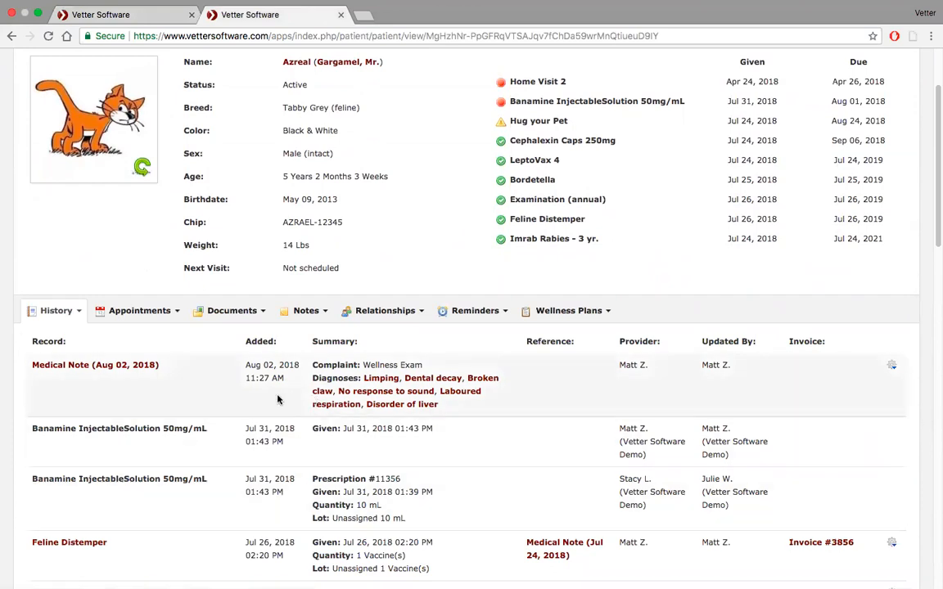
{"action": "scroll", "coordinate": [243, 392], "scroll_direction": "up", "scroll_amount": 1}
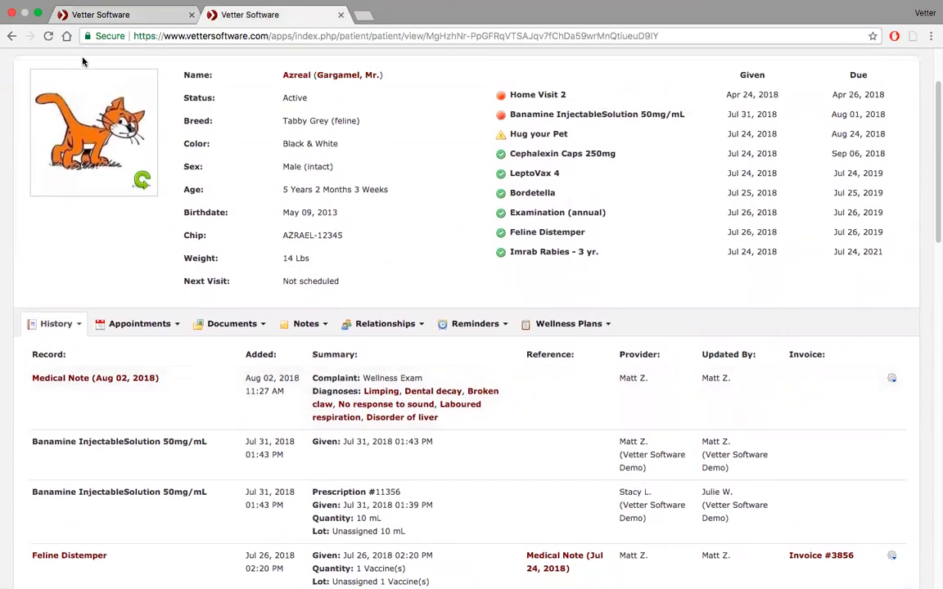
- Return to the medical note's browser tab, choose the Feline Wellness Exam for a new bundle and continue to its item list
{"action": "left_click", "coordinate": [141, 18]}
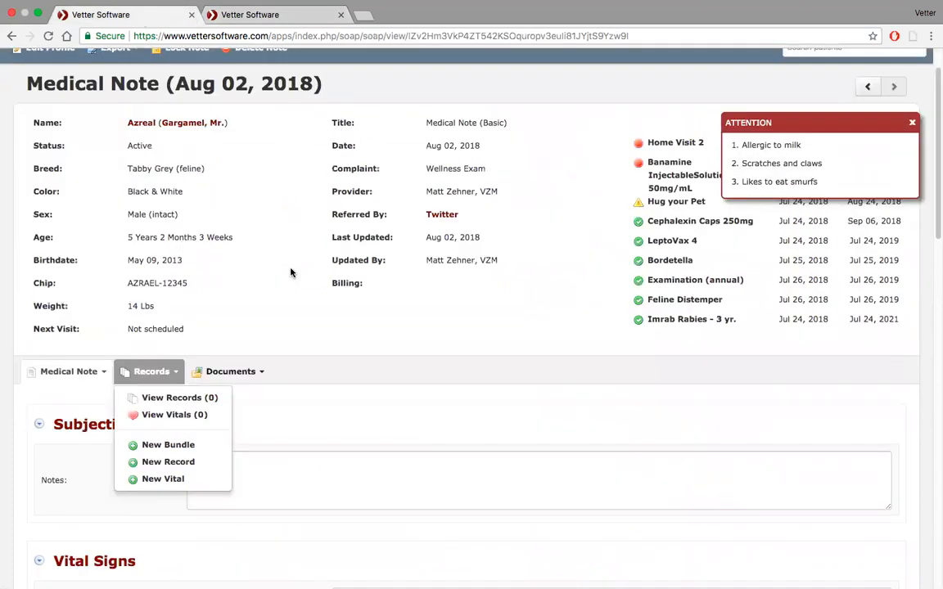
{"action": "scroll", "coordinate": [291, 272], "scroll_direction": "down", "scroll_amount": 2}
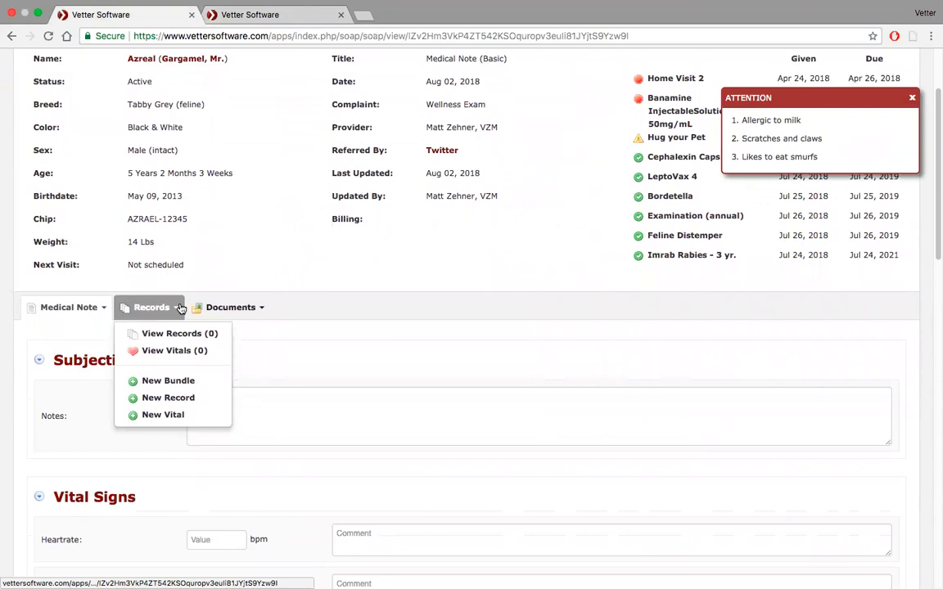
{"action": "left_click", "coordinate": [181, 382]}
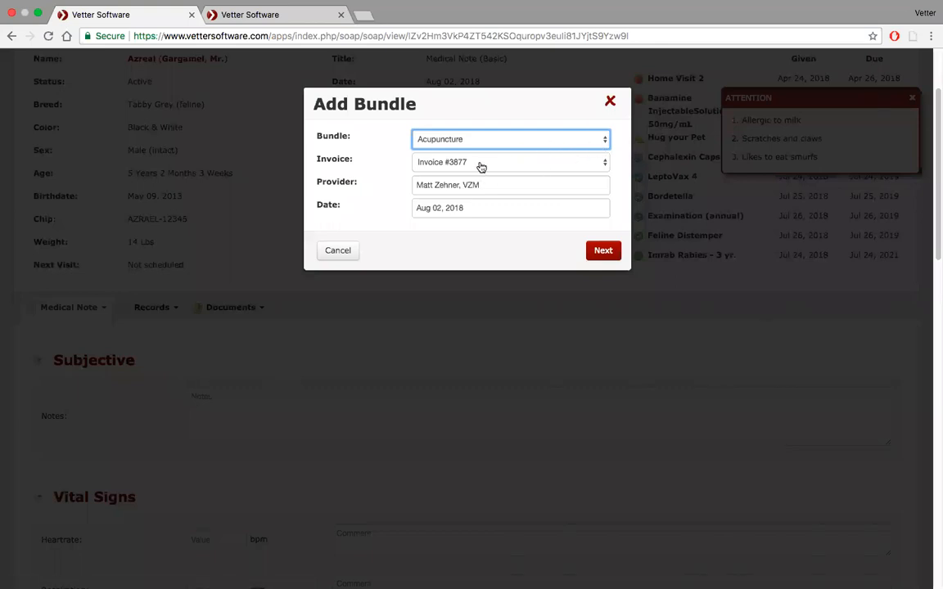
{"action": "left_click", "coordinate": [588, 141]}
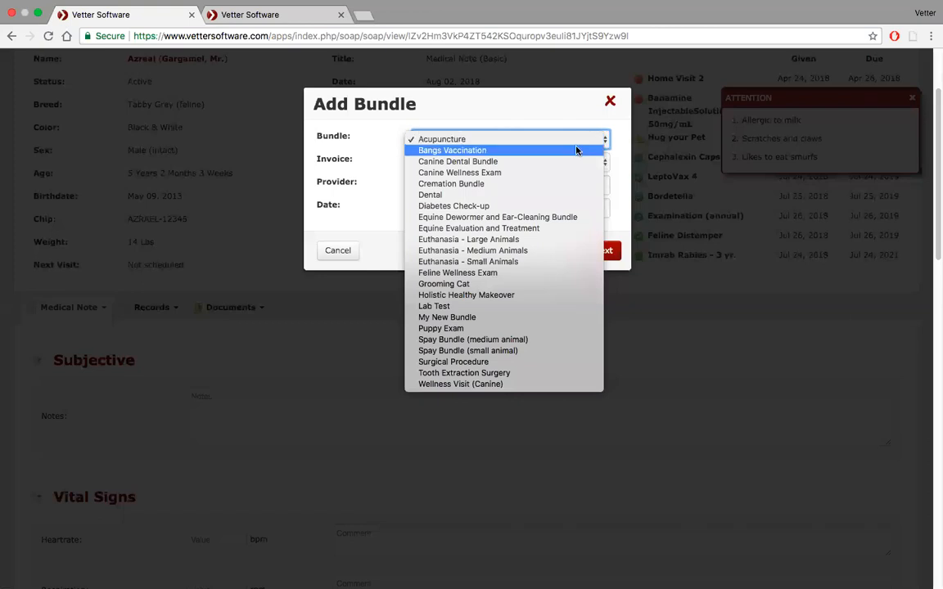
{"action": "left_click", "coordinate": [522, 276]}
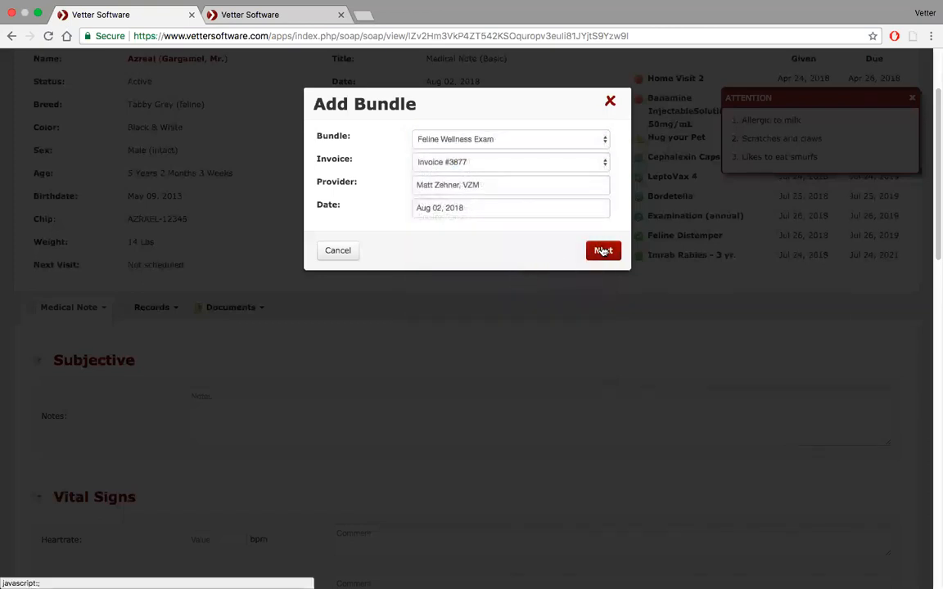
{"action": "left_click", "coordinate": [602, 251]}
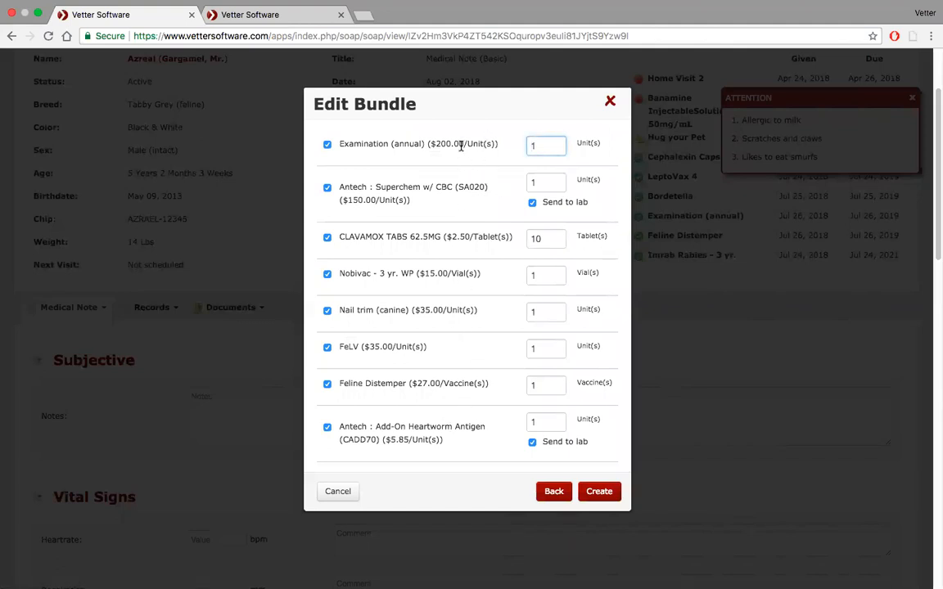
- Exclude the Antech Add-On Heartworm Antigen and Superchem w/ CBC items and their lab submissions from the bundle, and create its records
{"action": "left_click", "coordinate": [327, 429]}
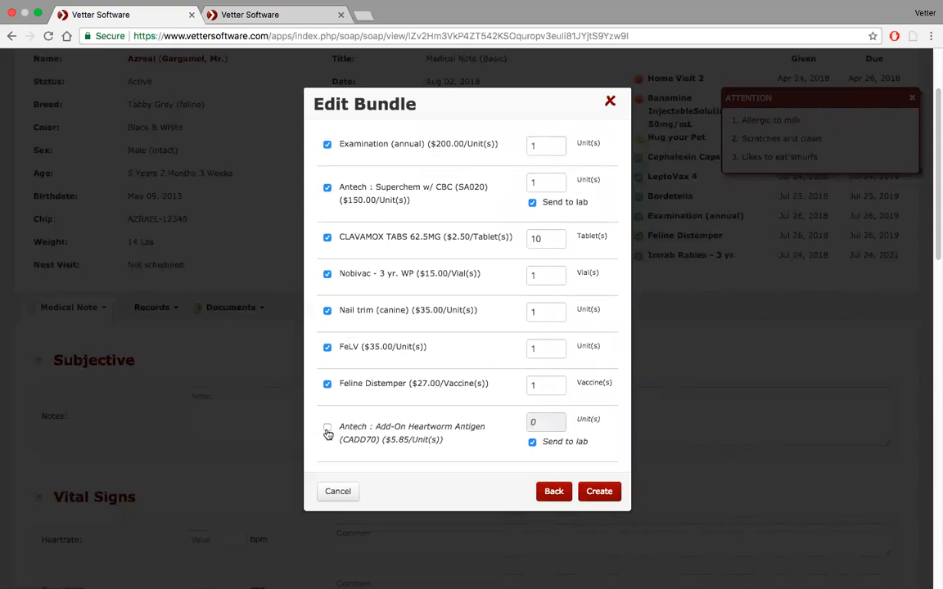
{"action": "left_click", "coordinate": [532, 442]}
{"action": "left_click", "coordinate": [327, 188]}
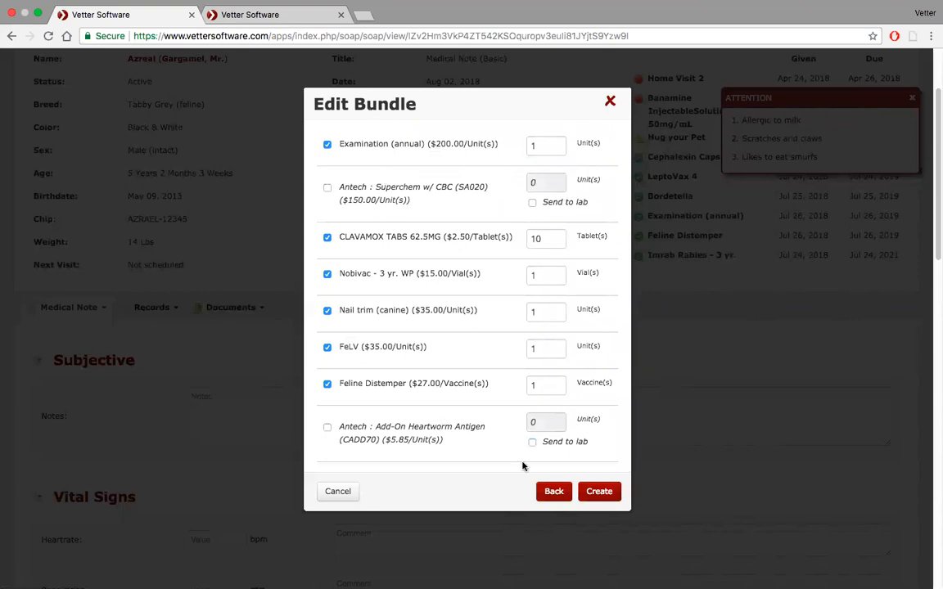
{"action": "left_click", "coordinate": [599, 493]}
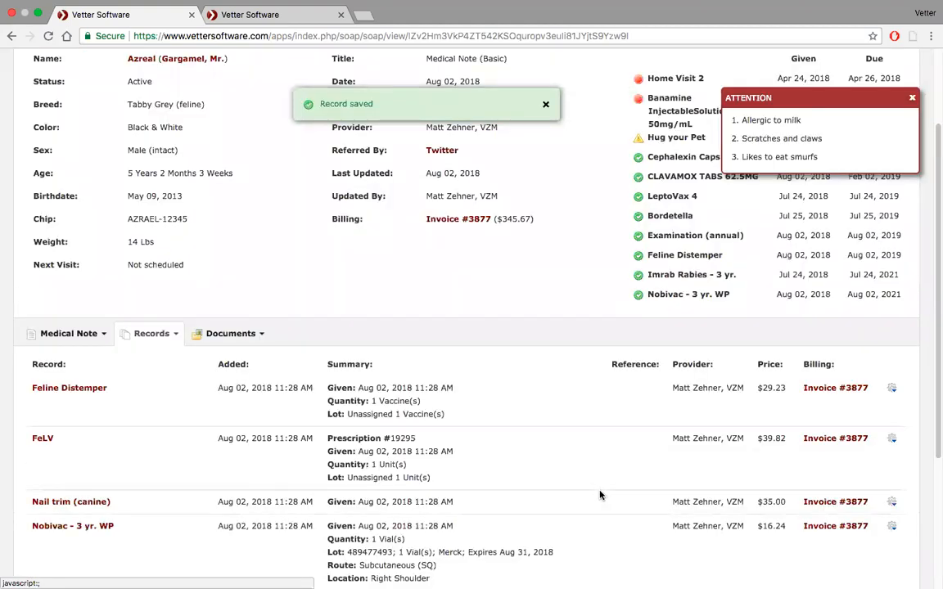
- Review the bundle's records, prices and linked invoice in the medical note, and dismiss the attention alert
{"action": "scroll", "coordinate": [599, 495], "scroll_direction": "down", "scroll_amount": 3}
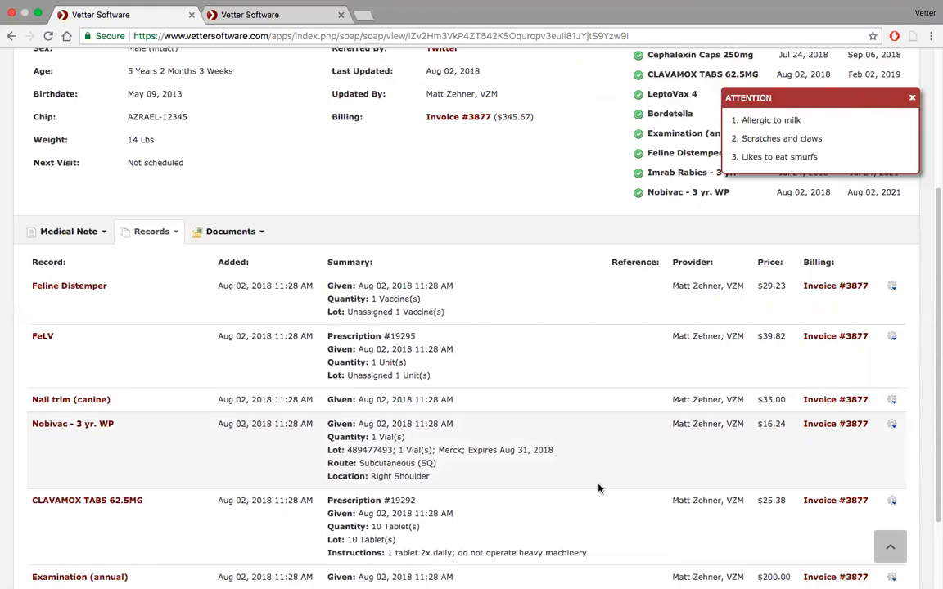
{"action": "scroll", "coordinate": [598, 488], "scroll_direction": "down", "scroll_amount": 2}
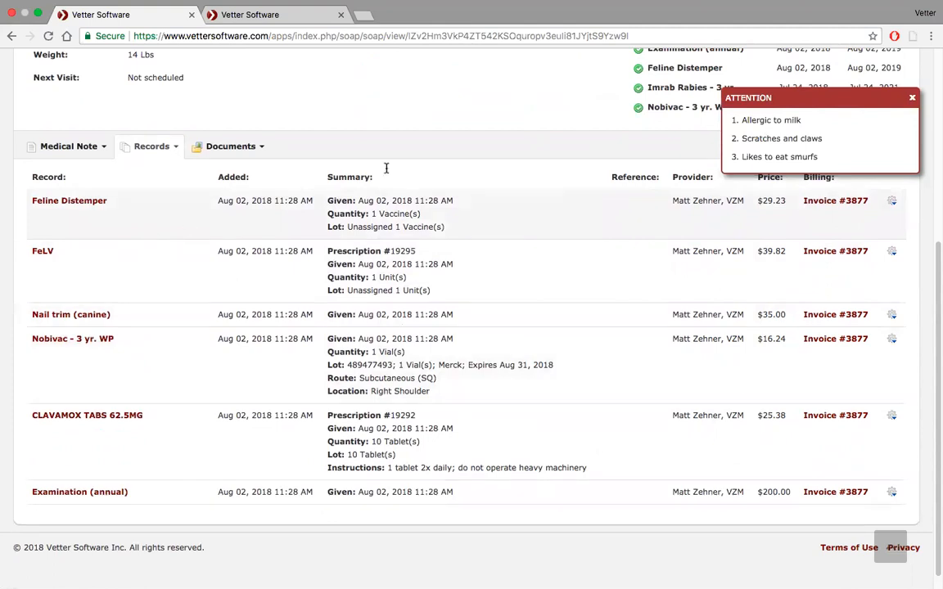
{"action": "left_click", "coordinate": [911, 99]}
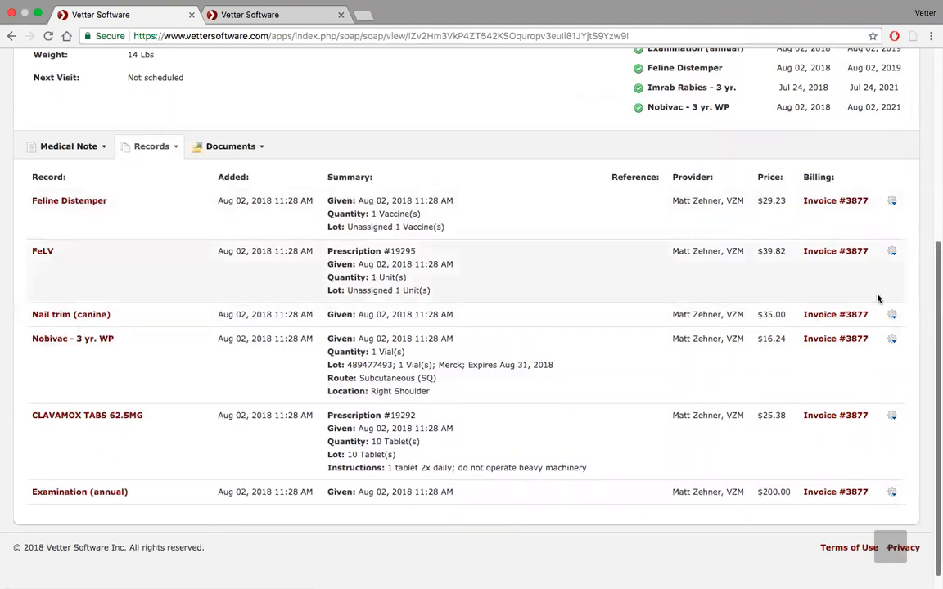
- Change the item of the Nail trim (canine) record to Nail Trim (feline) and save the record
{"action": "left_click", "coordinate": [891, 317]}
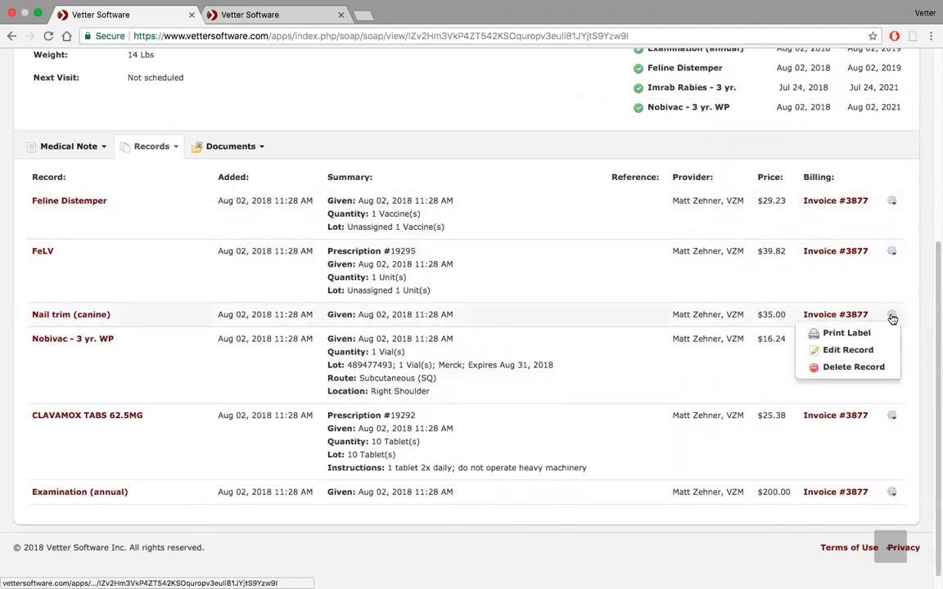
{"action": "left_click", "coordinate": [859, 349]}
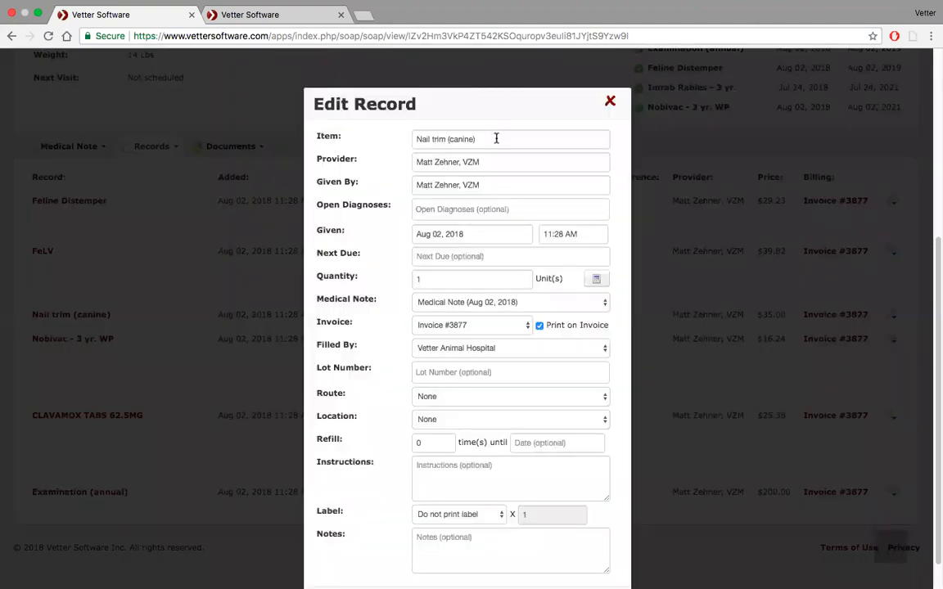
{"action": "left_click", "coordinate": [495, 139]}
{"action": "type", "text": "nail"}
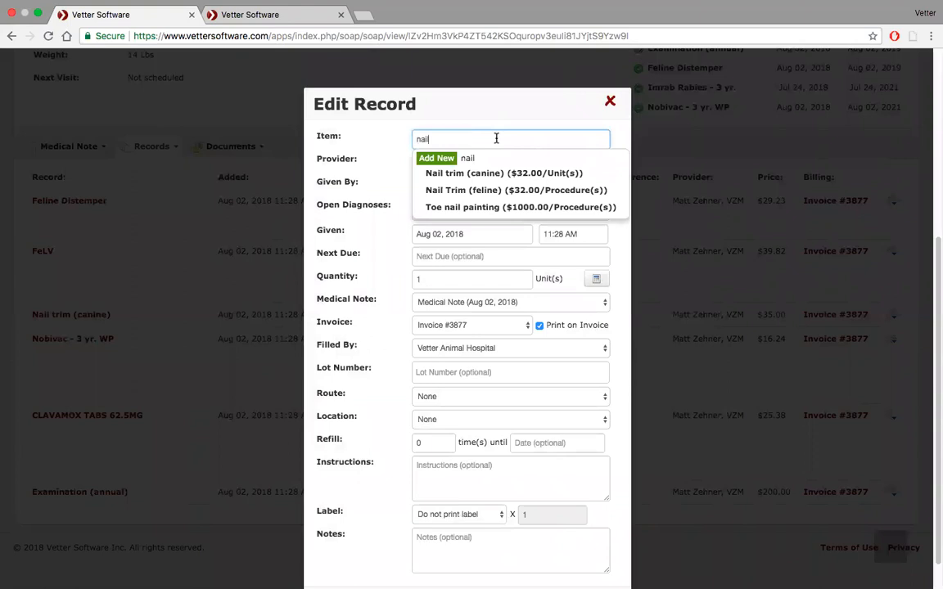
{"action": "left_click", "coordinate": [496, 189]}
{"action": "scroll", "coordinate": [472, 374], "scroll_direction": "down", "scroll_amount": 1}
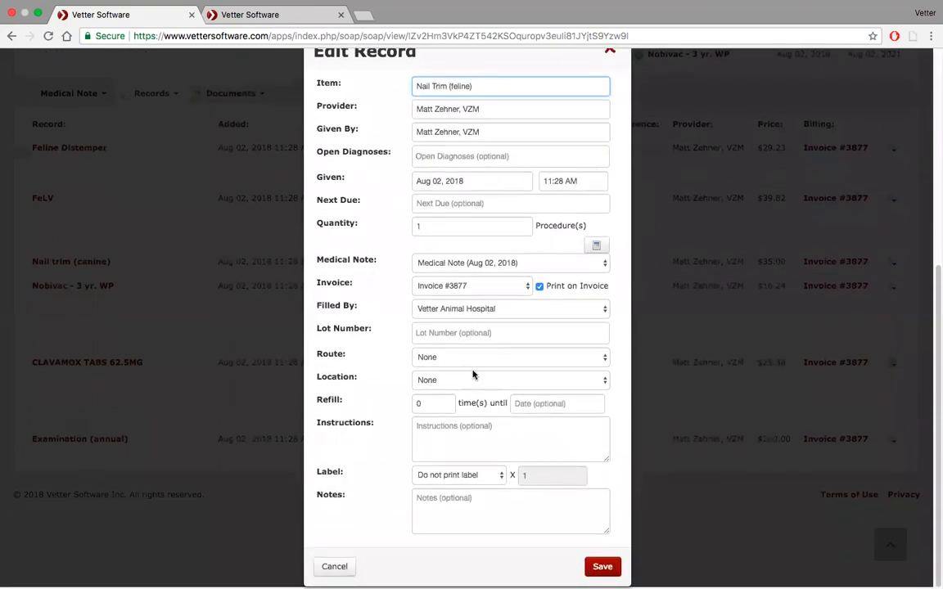
{"action": "left_click", "coordinate": [602, 566]}
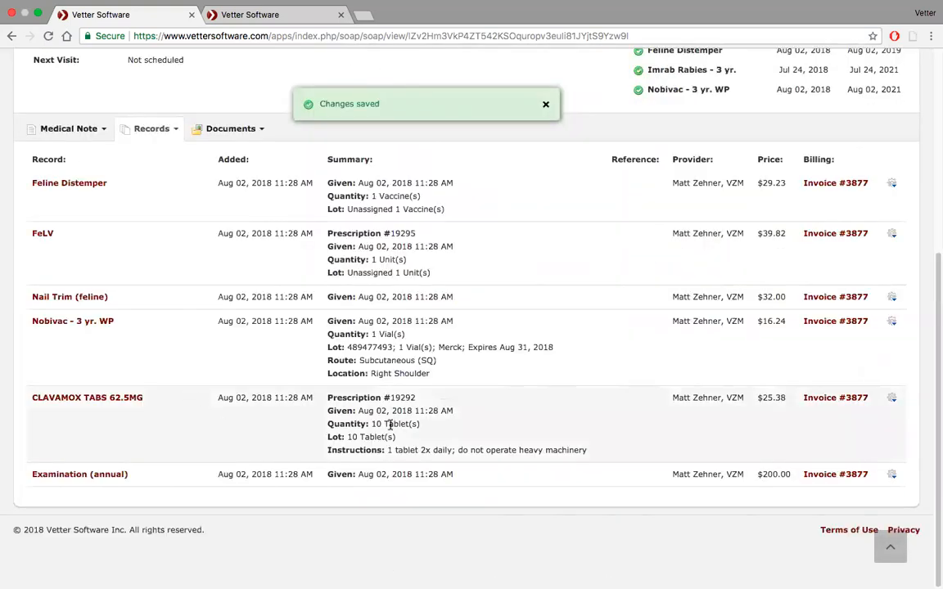
- Show the actions available for the CLAVAMOX TABS 62.5MG record
{"action": "left_click", "coordinate": [891, 398]}
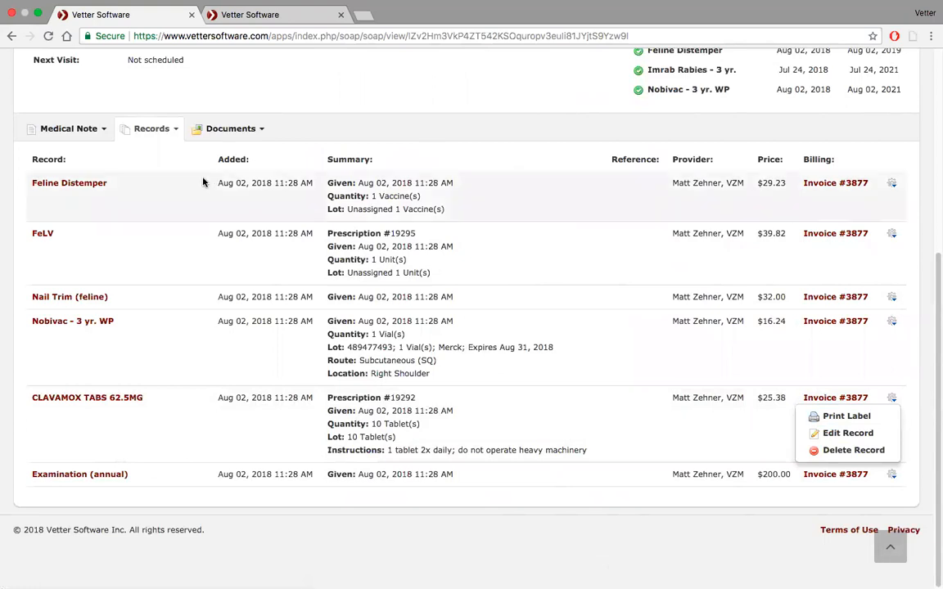
- Add a record for the item IDEXX: CBC, Comprehensive (300) to the medical note, keep it on the note's current invoice, and save it
{"action": "left_click", "coordinate": [177, 130]}
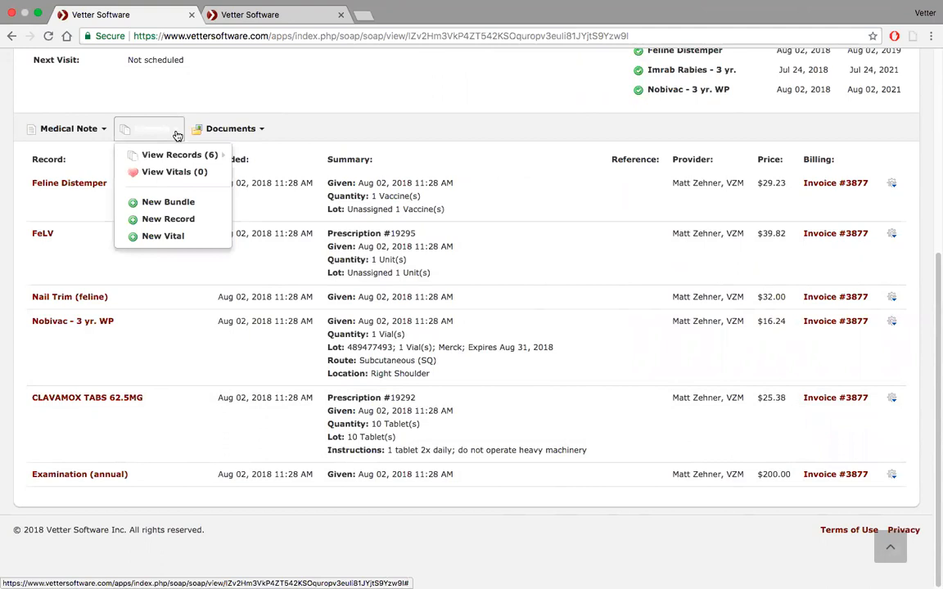
{"action": "left_click", "coordinate": [167, 219]}
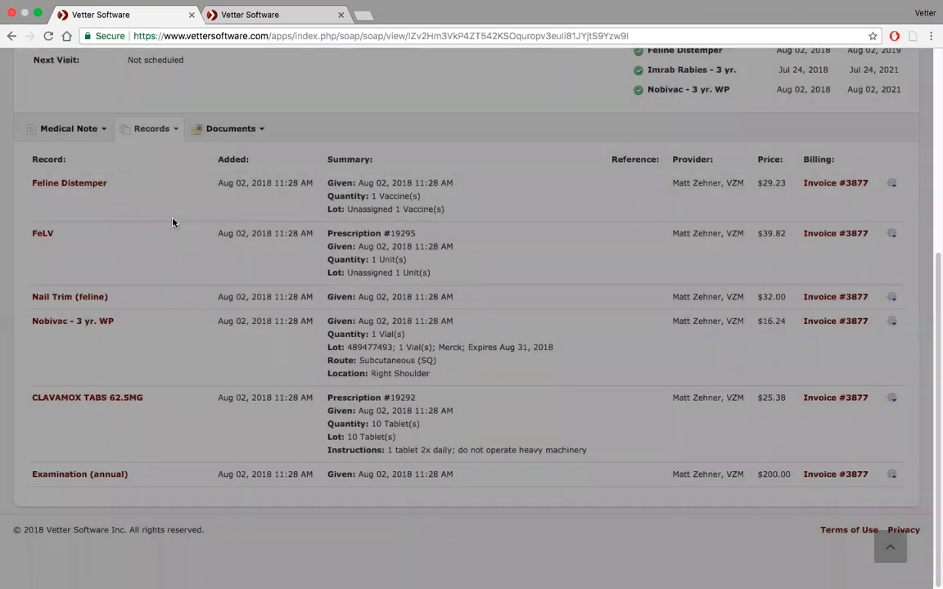
{"action": "type", "text": "Idex"}
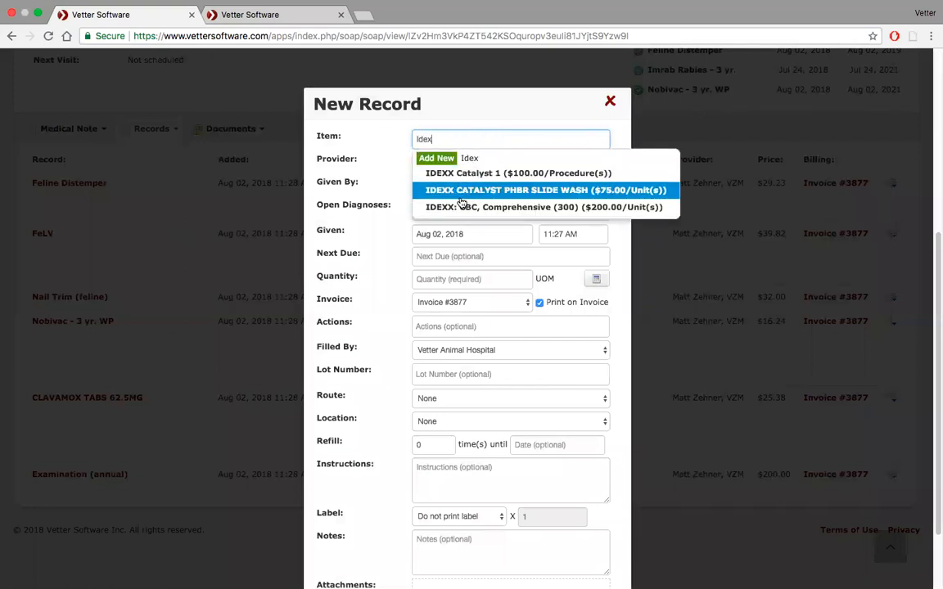
{"action": "left_click", "coordinate": [460, 205]}
{"action": "left_click", "coordinate": [479, 317]}
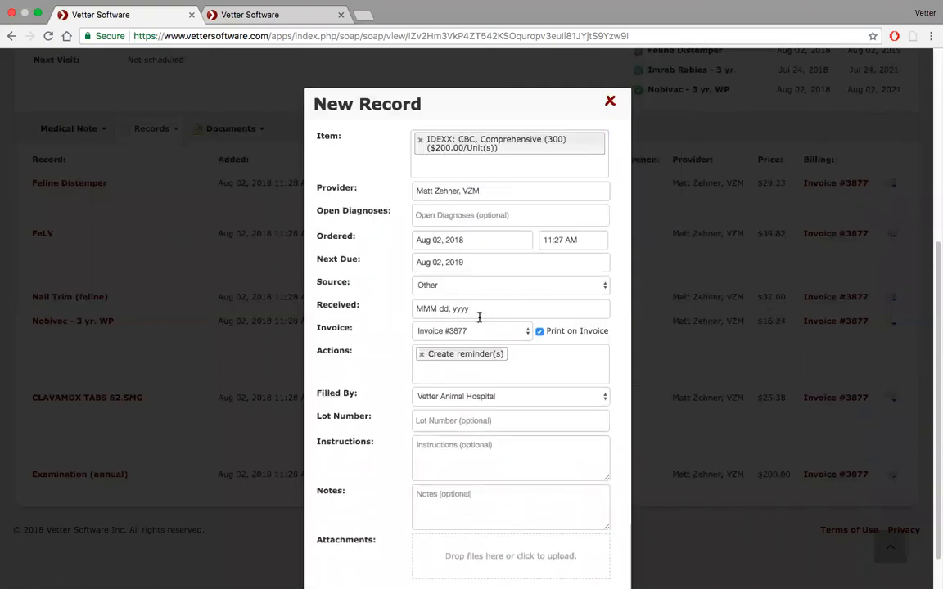
{"action": "left_click", "coordinate": [498, 332]}
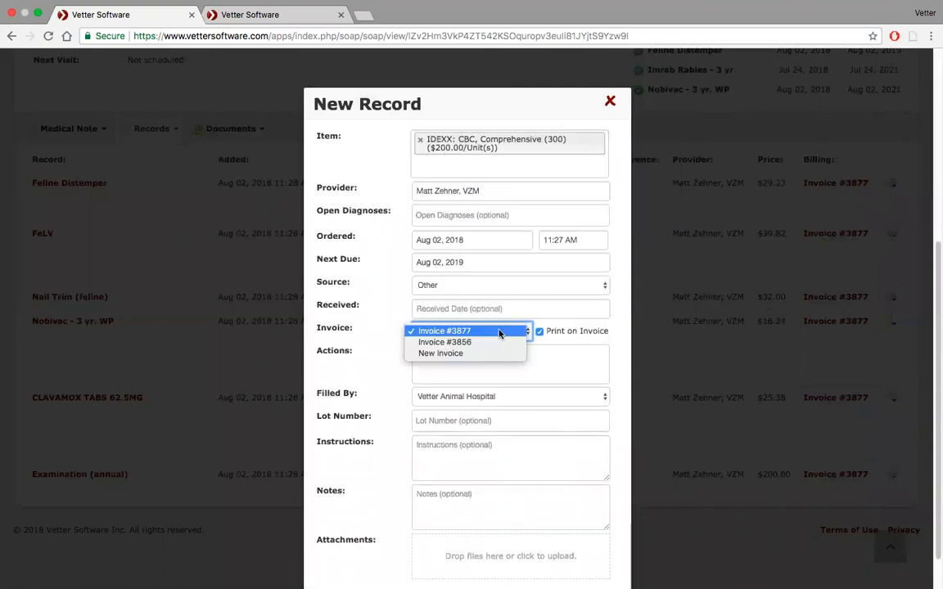
{"action": "left_click", "coordinate": [498, 331]}
{"action": "scroll", "coordinate": [384, 357], "scroll_direction": "down", "scroll_amount": 2}
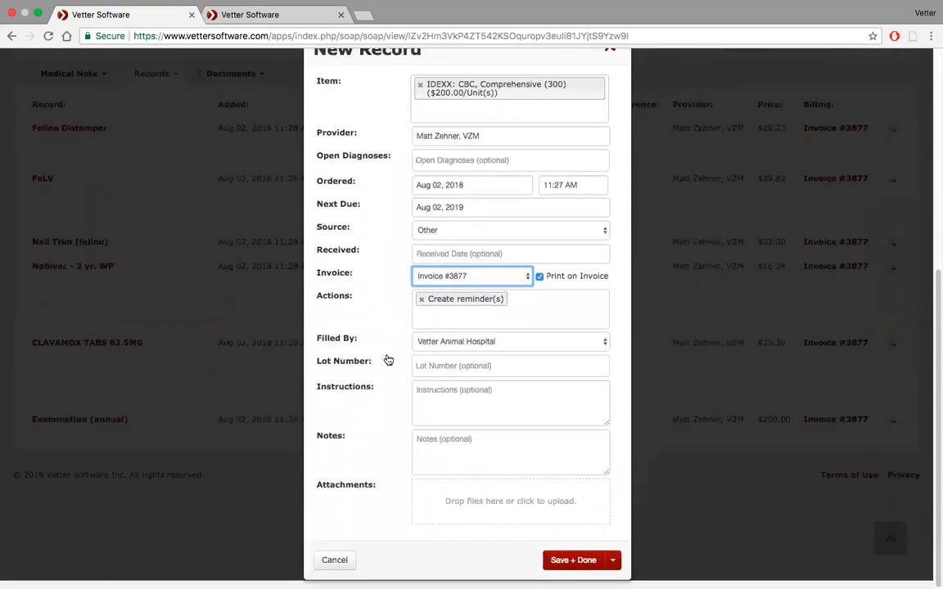
{"action": "left_click", "coordinate": [574, 566]}
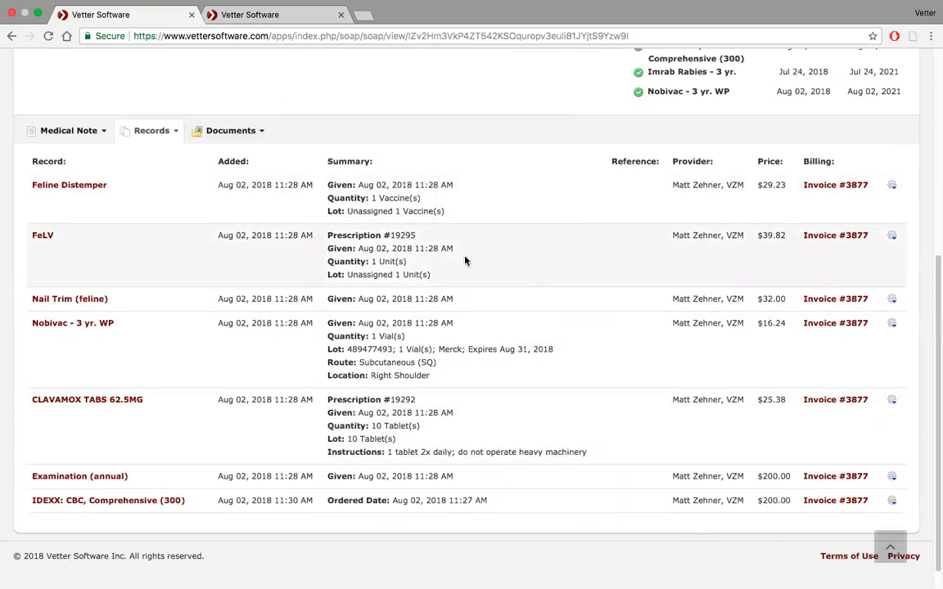
{"action": "mouse_move", "coordinate": [8, 1]}
{"action": "left_click", "coordinate": [36, 30]}
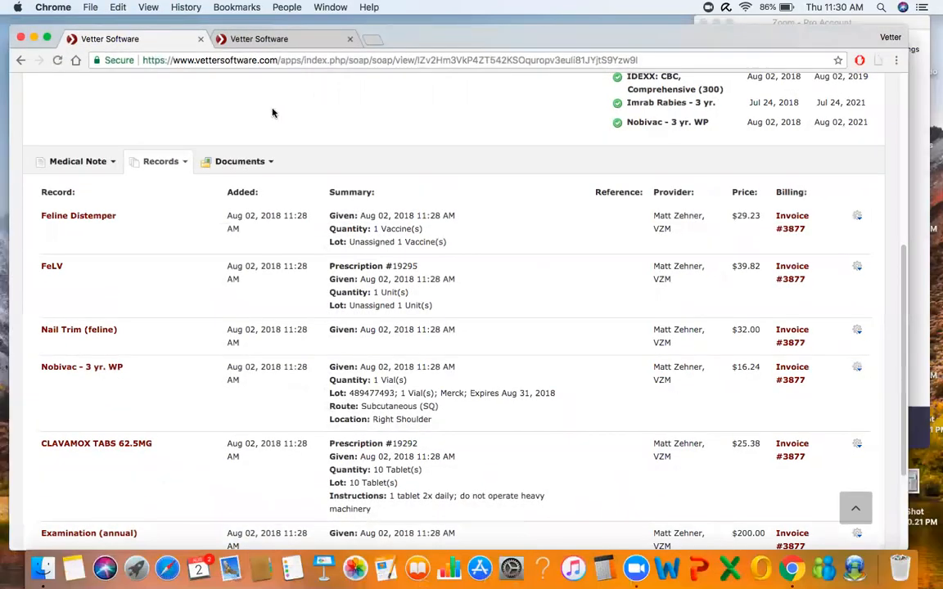
{"action": "left_click", "coordinate": [46, 38]}
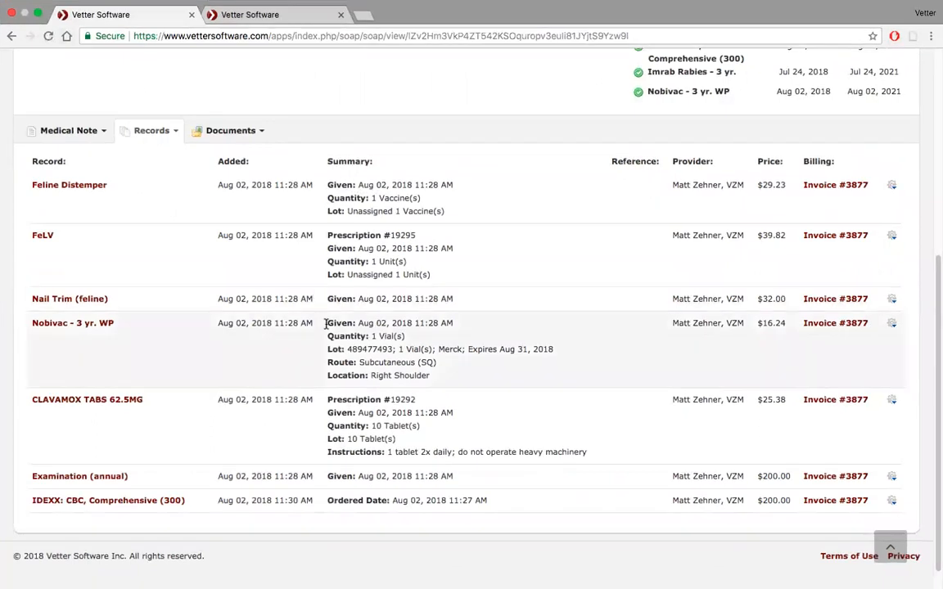
- Reload the patient's profile in the other browser tab, review the visit's records in its history, and dismiss the attention alert
{"action": "scroll", "coordinate": [265, 355], "scroll_direction": "up", "scroll_amount": 10}
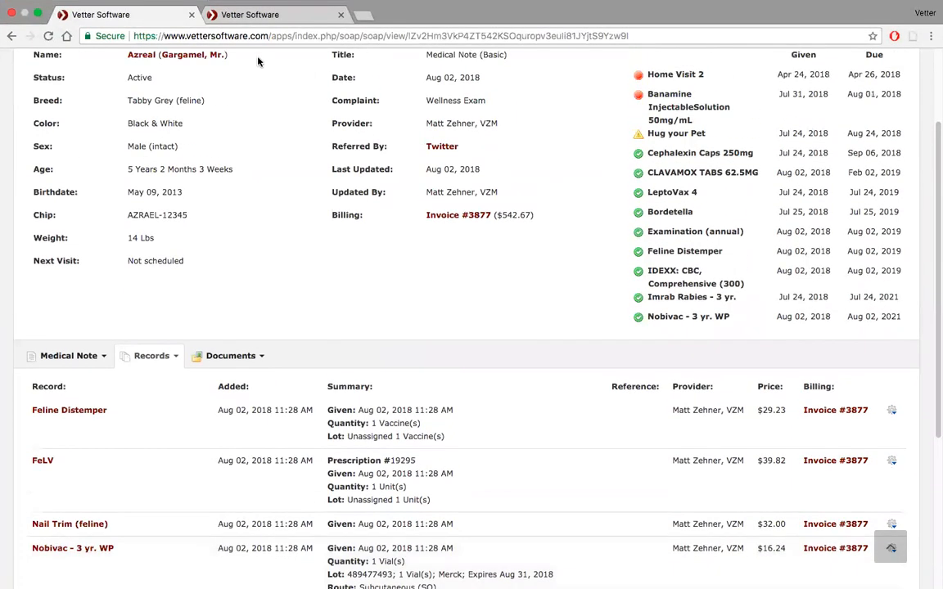
{"action": "left_click", "coordinate": [290, 14]}
{"action": "left_click", "coordinate": [49, 37]}
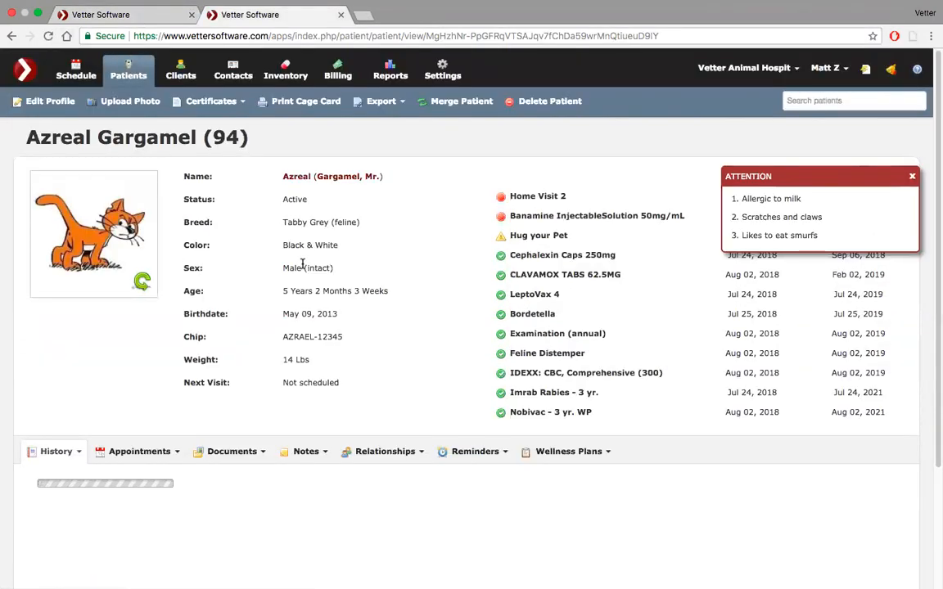
{"action": "scroll", "coordinate": [301, 263], "scroll_direction": "down", "scroll_amount": 5}
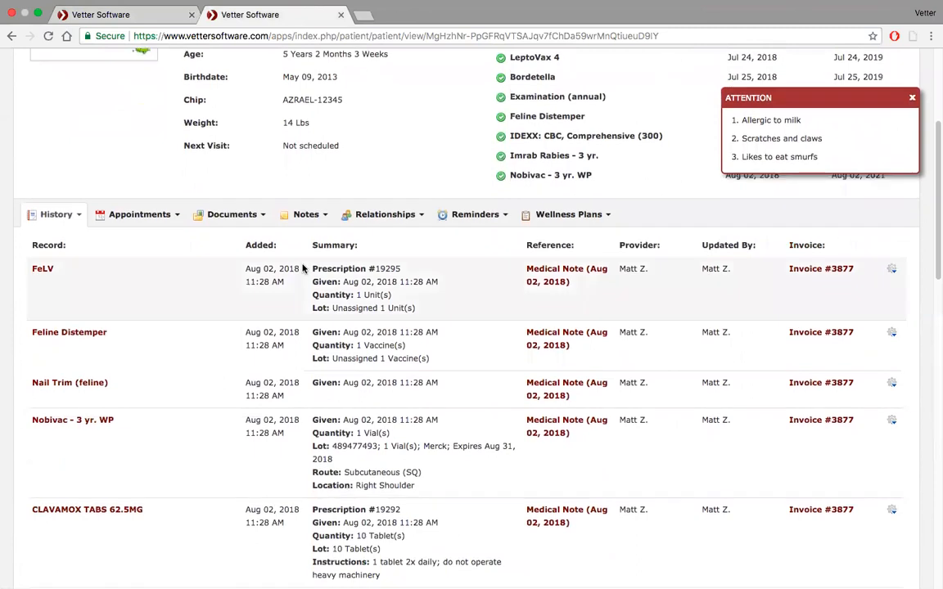
{"action": "scroll", "coordinate": [101, 387], "scroll_direction": "down", "scroll_amount": 5}
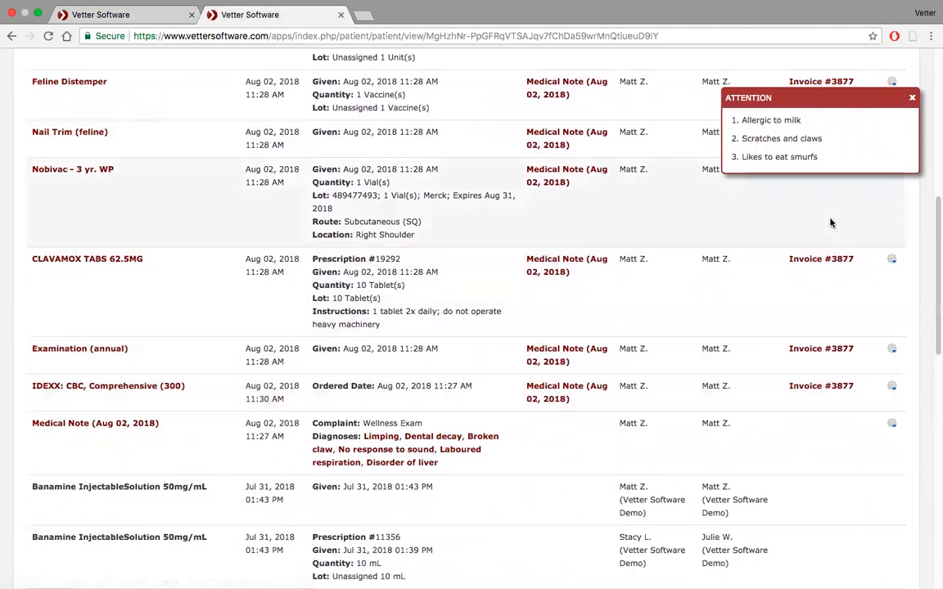
{"action": "scroll", "coordinate": [833, 220], "scroll_direction": "up", "scroll_amount": 5}
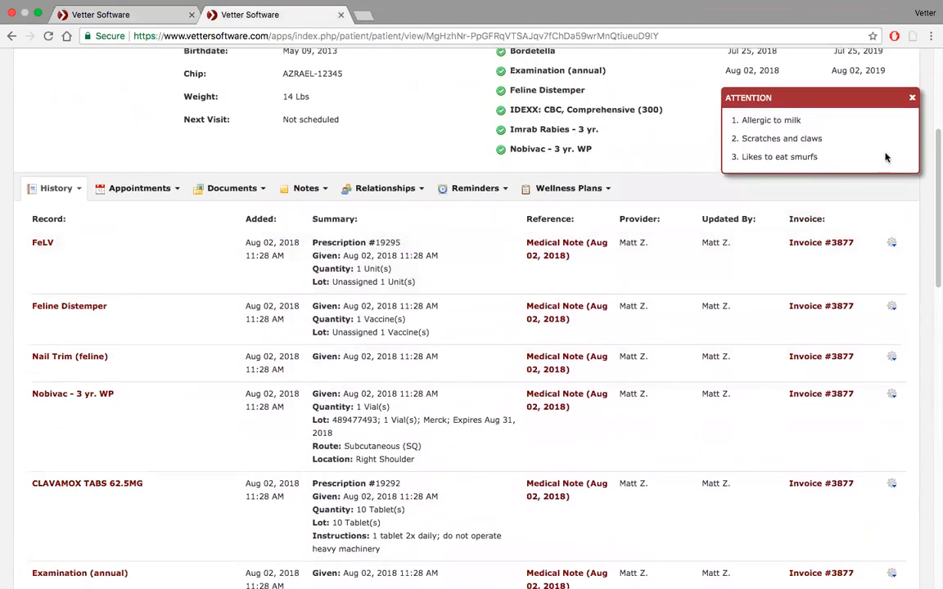
{"action": "left_click", "coordinate": [913, 100]}
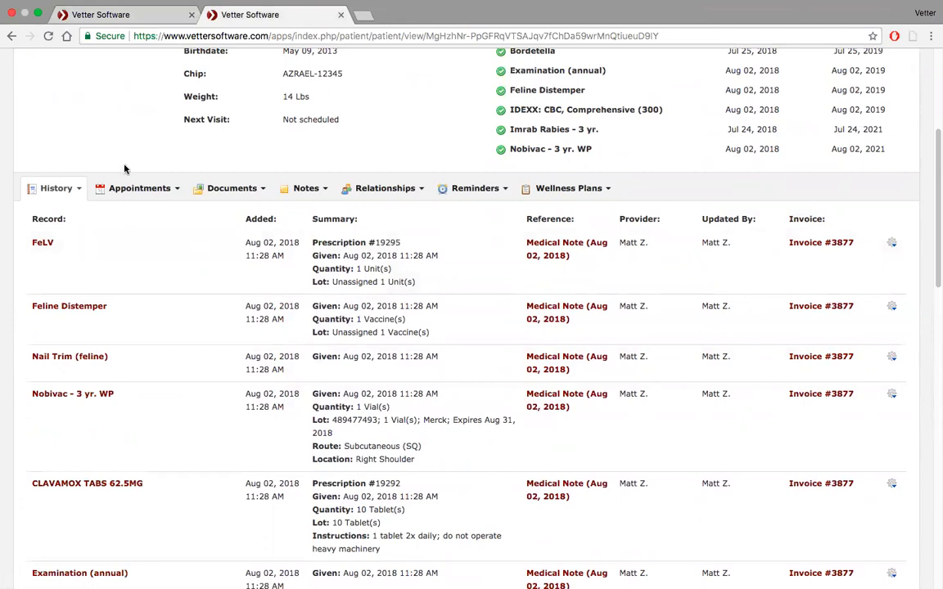
{"action": "scroll", "coordinate": [118, 158], "scroll_direction": "up", "scroll_amount": 3}
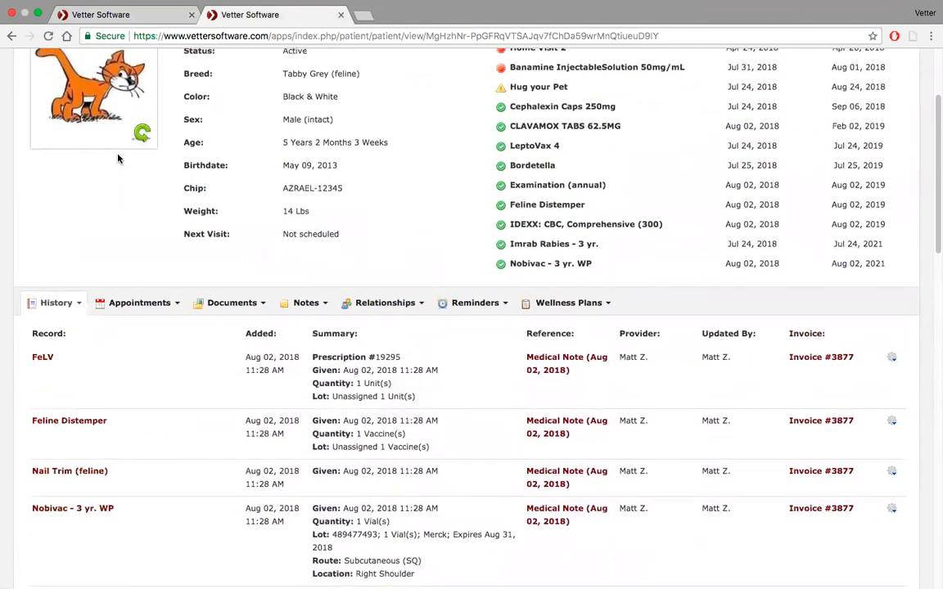
- Start a new letter from the patient's profile and view the medical notes available as its reference
{"action": "left_click", "coordinate": [258, 304]}
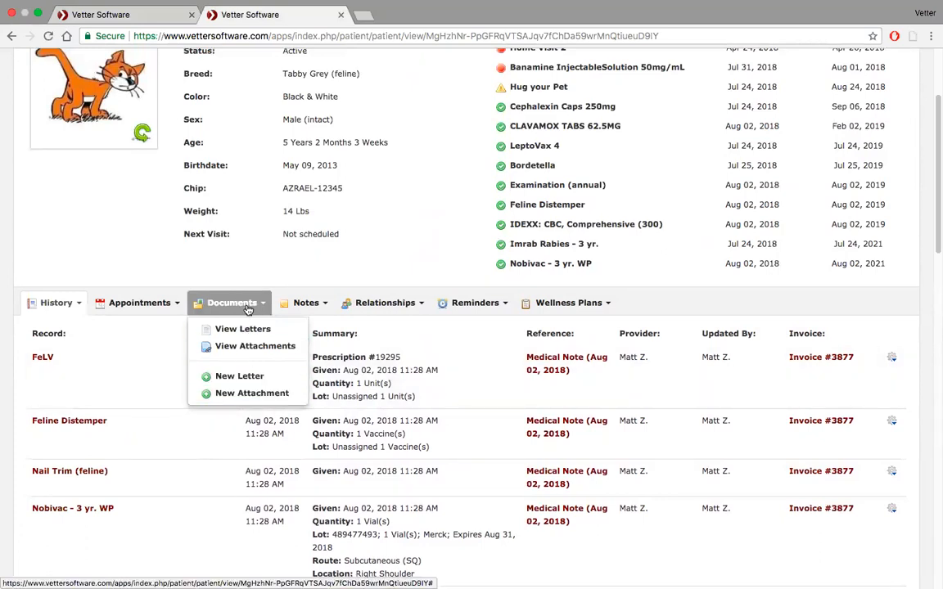
{"action": "left_click", "coordinate": [238, 380]}
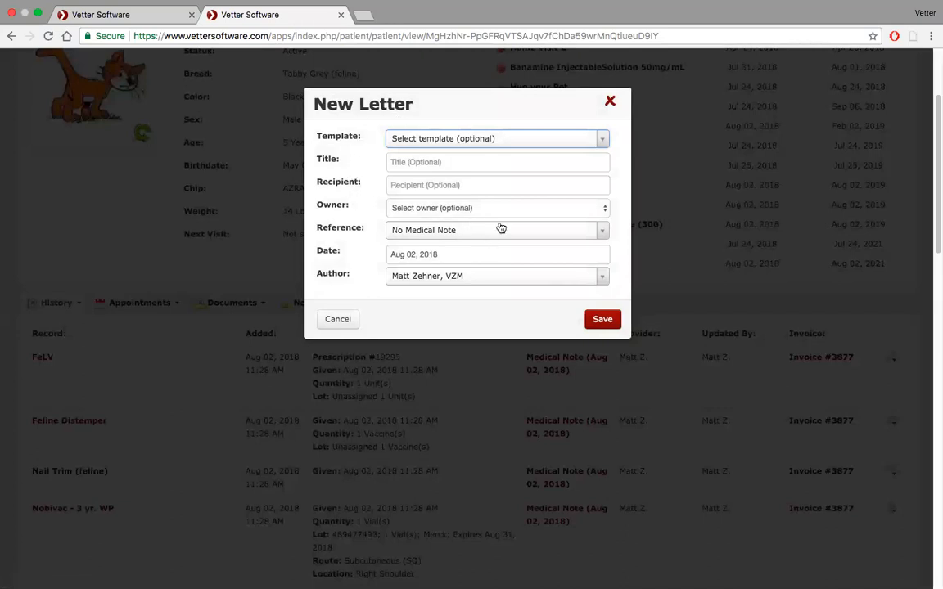
{"action": "left_click", "coordinate": [593, 235]}
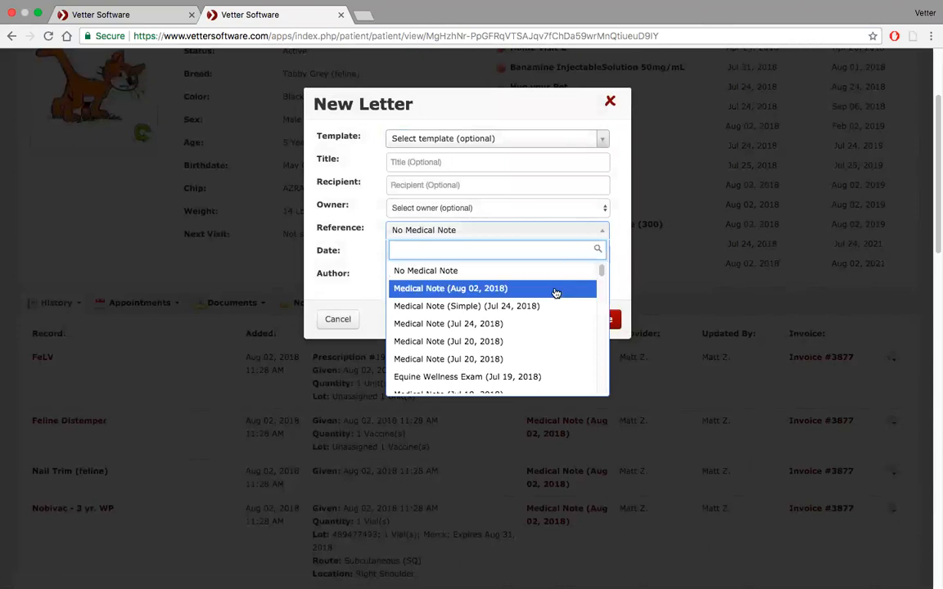
{"action": "left_click", "coordinate": [554, 105]}
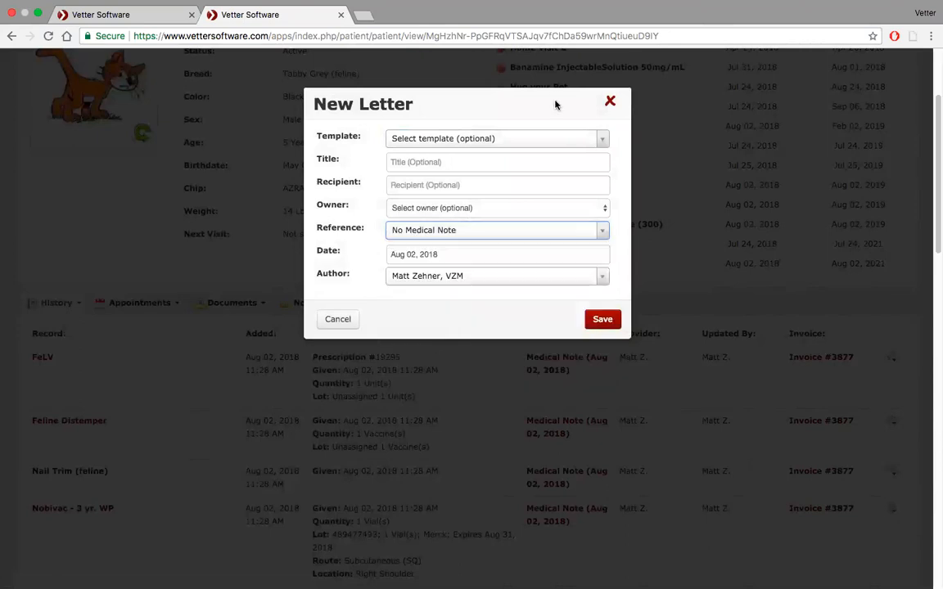
- Set the new letter's template to Exam Discharge Letter and select the patient's listed owner
{"action": "left_click", "coordinate": [534, 140]}
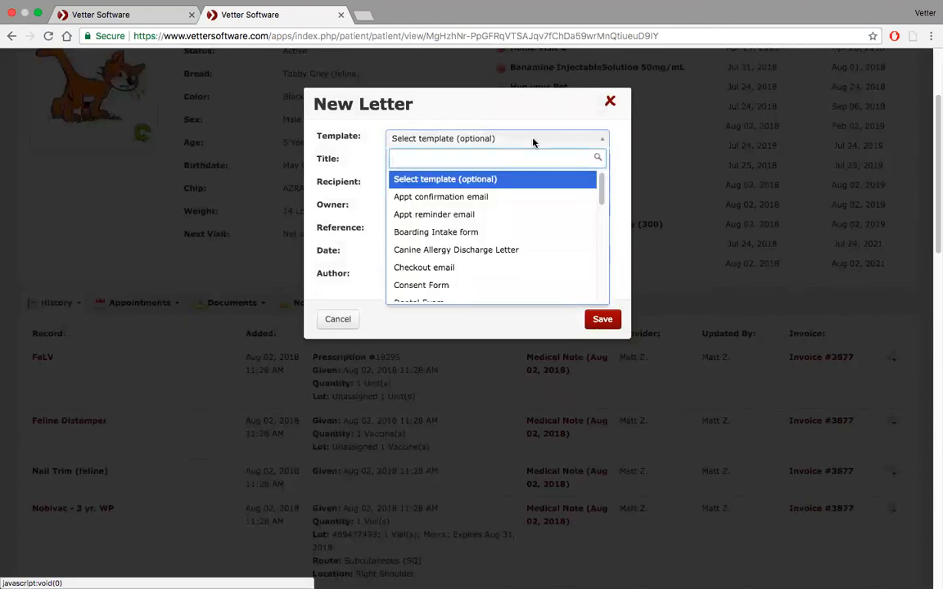
{"action": "scroll", "coordinate": [491, 227], "scroll_direction": "down", "scroll_amount": 2}
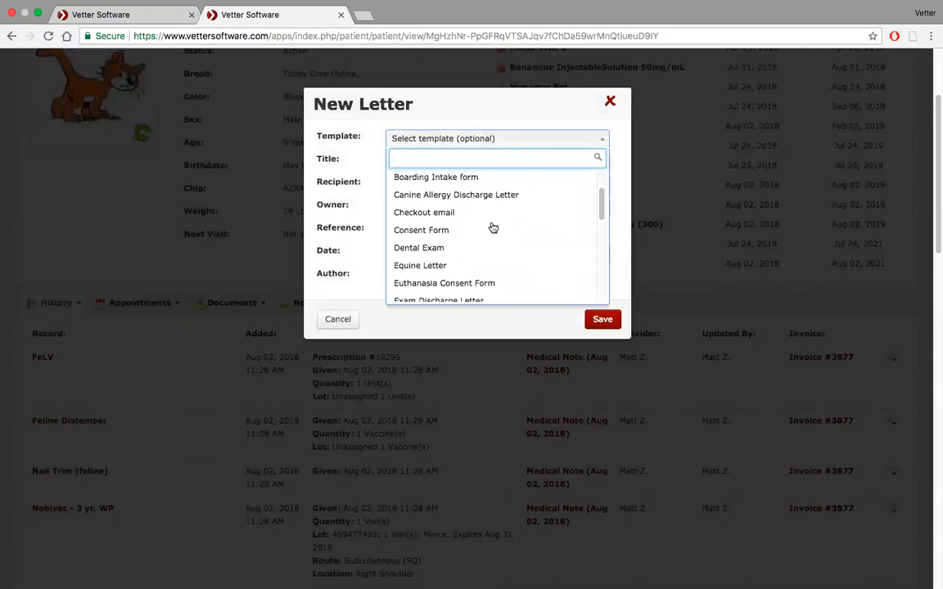
{"action": "scroll", "coordinate": [493, 228], "scroll_direction": "down", "scroll_amount": 1}
{"action": "scroll", "coordinate": [491, 227], "scroll_direction": "down", "scroll_amount": 2}
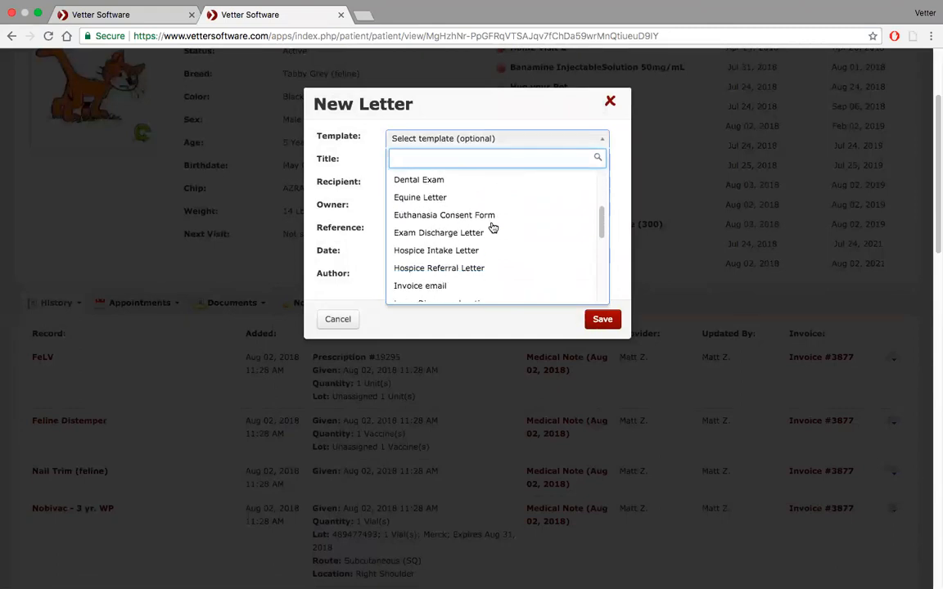
{"action": "left_click", "coordinate": [494, 234]}
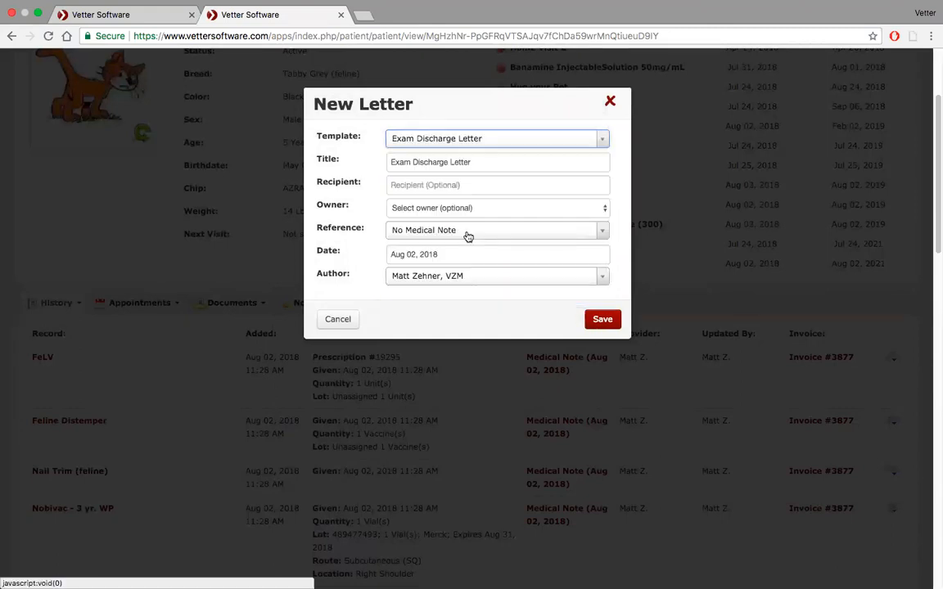
{"action": "left_click", "coordinate": [549, 212]}
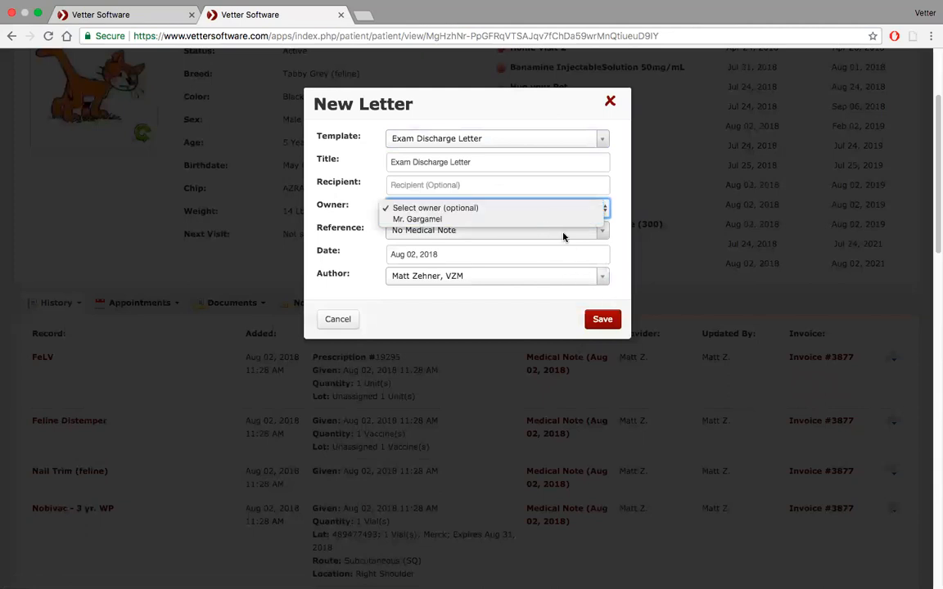
{"action": "left_click", "coordinate": [536, 221]}
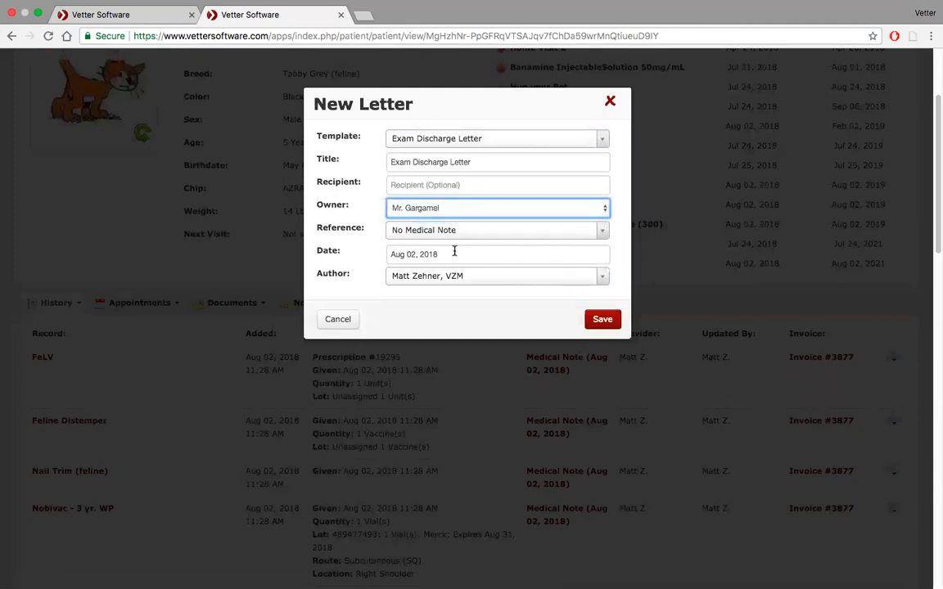
- Change the letter's template to Consent Form, check the reference choices again, and close the letter without saving
{"action": "left_click", "coordinate": [548, 144]}
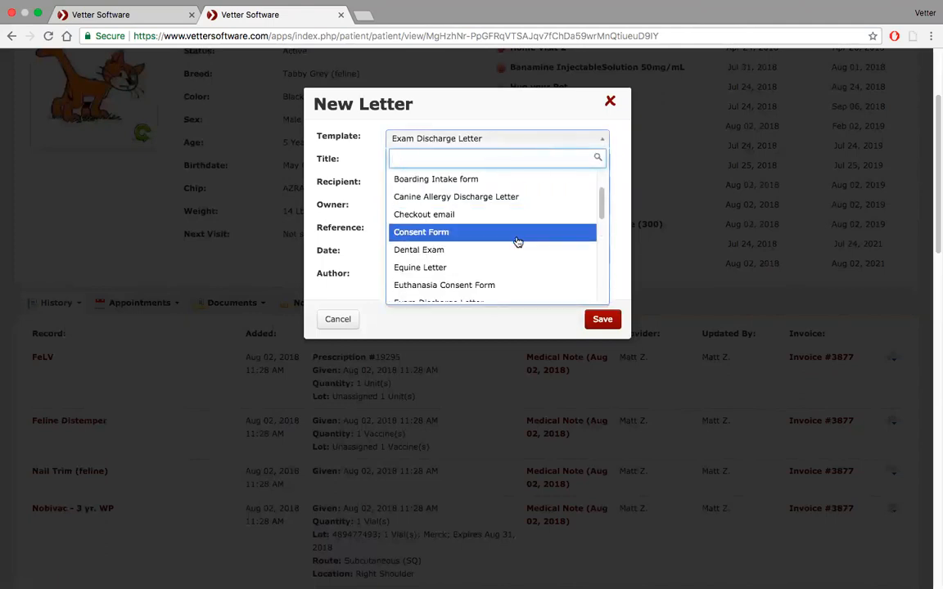
{"action": "left_click", "coordinate": [531, 242]}
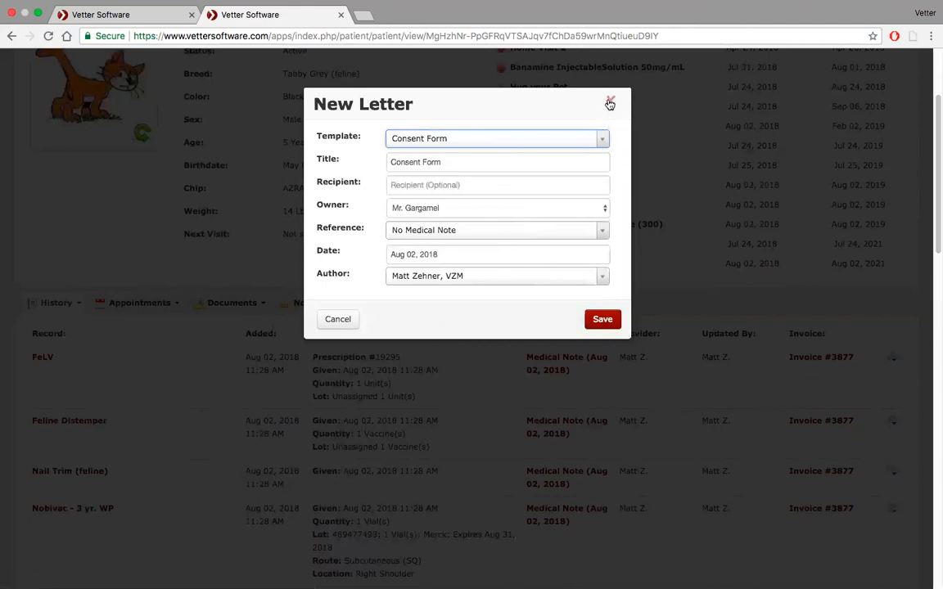
{"action": "left_click", "coordinate": [603, 231]}
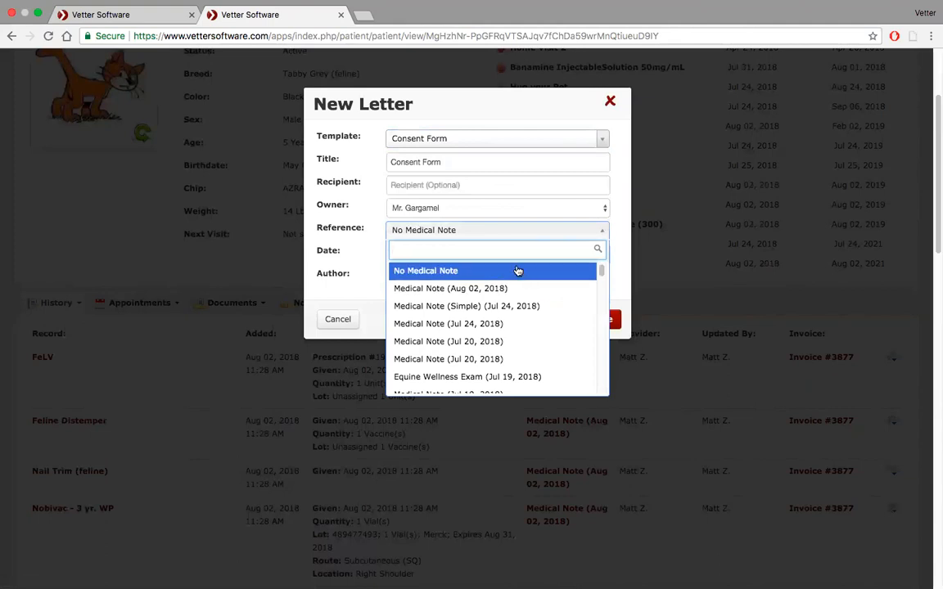
{"action": "left_click", "coordinate": [546, 107]}
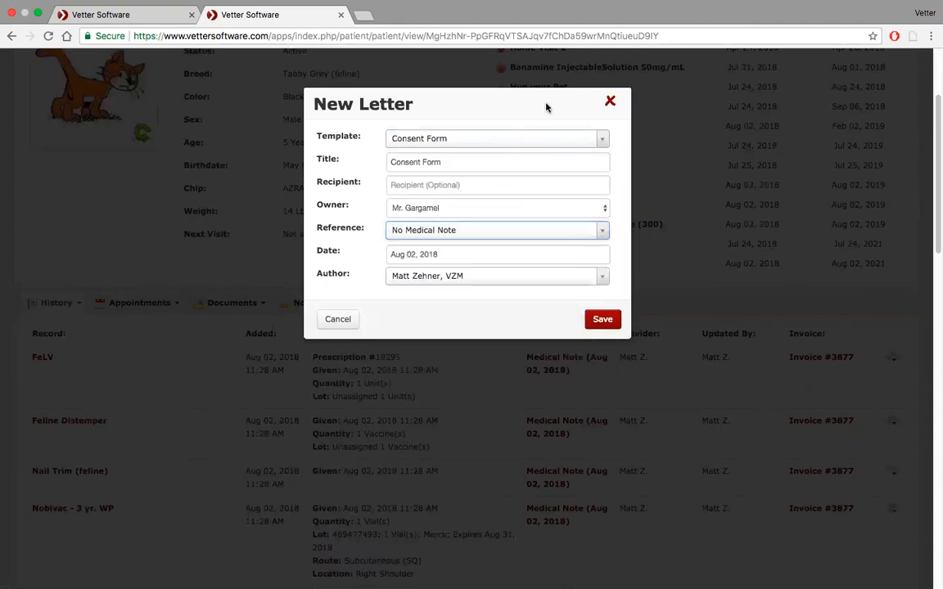
{"action": "left_click", "coordinate": [611, 102]}
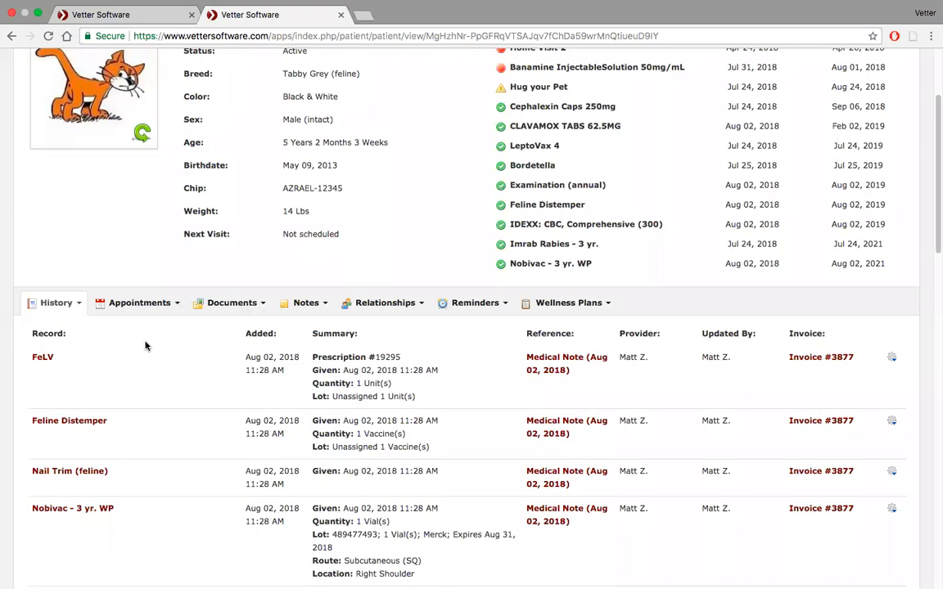
- View the upload, summary and source fields for a new patient attachment, and close the form without saving
{"action": "left_click", "coordinate": [225, 302]}
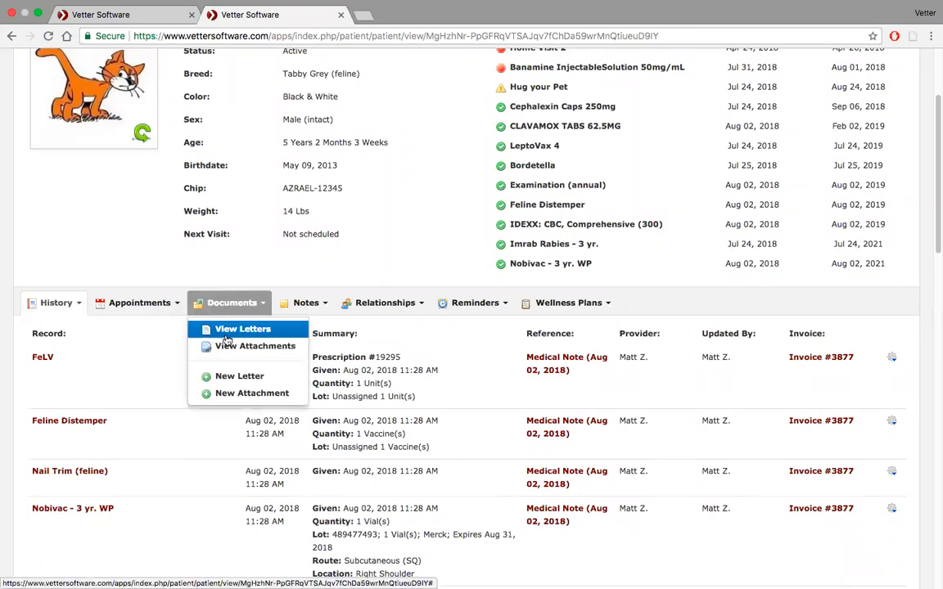
{"action": "left_click", "coordinate": [236, 394]}
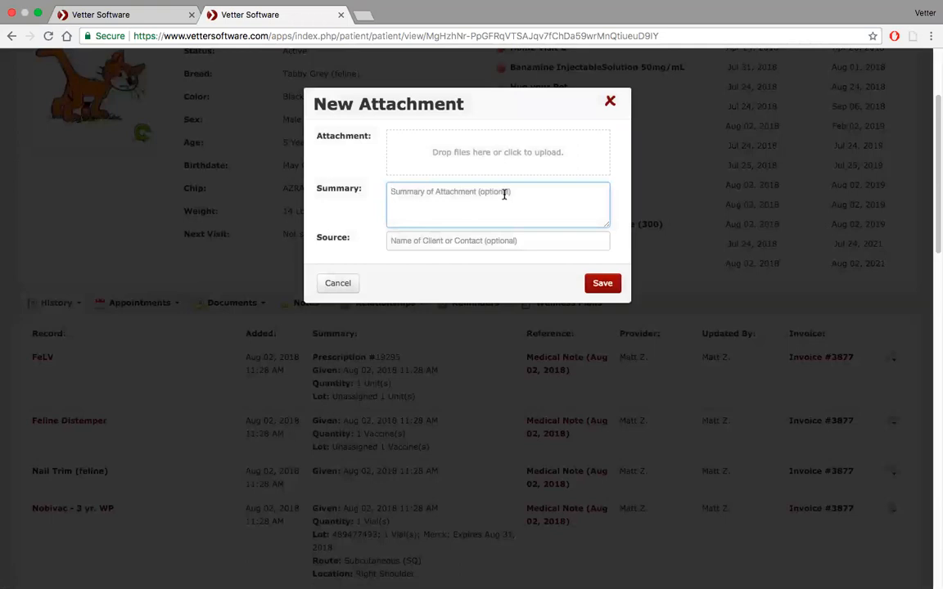
{"action": "left_click", "coordinate": [609, 104]}
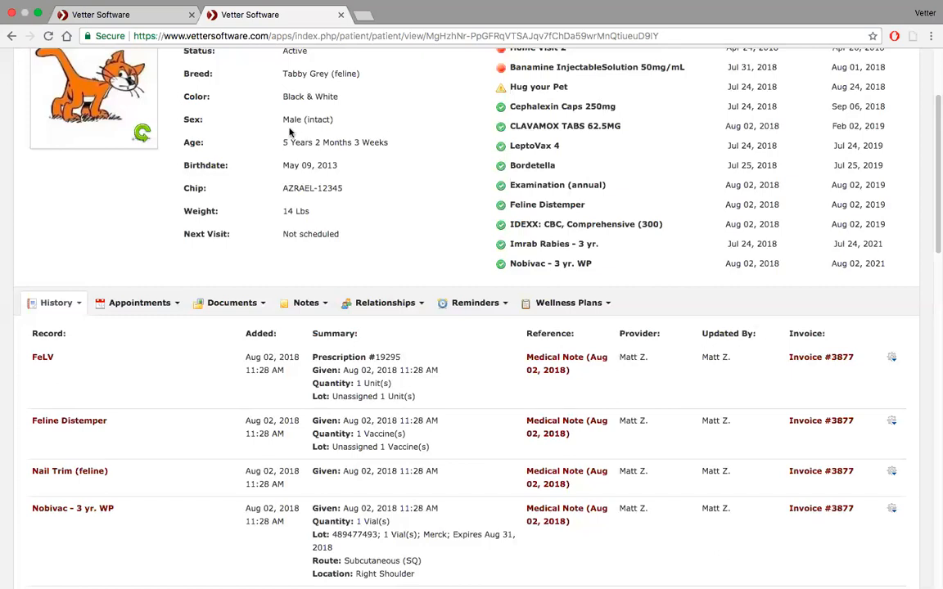
- Start a new attachment on the Aug 02, 2018 medical note and upload 20180131_154021.jpg from the Desktop
{"action": "left_click", "coordinate": [151, 17]}
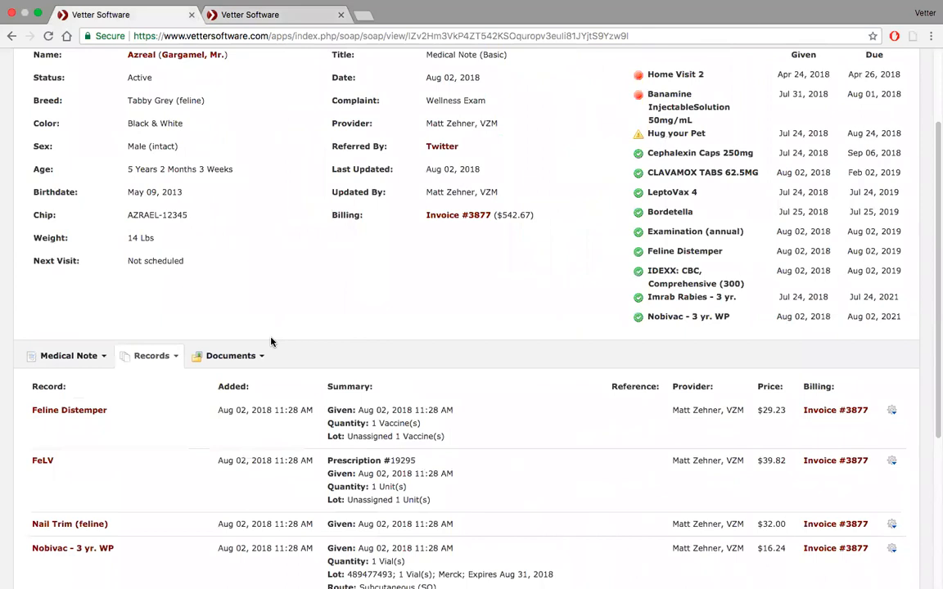
{"action": "scroll", "coordinate": [233, 282], "scroll_direction": "down", "scroll_amount": 3}
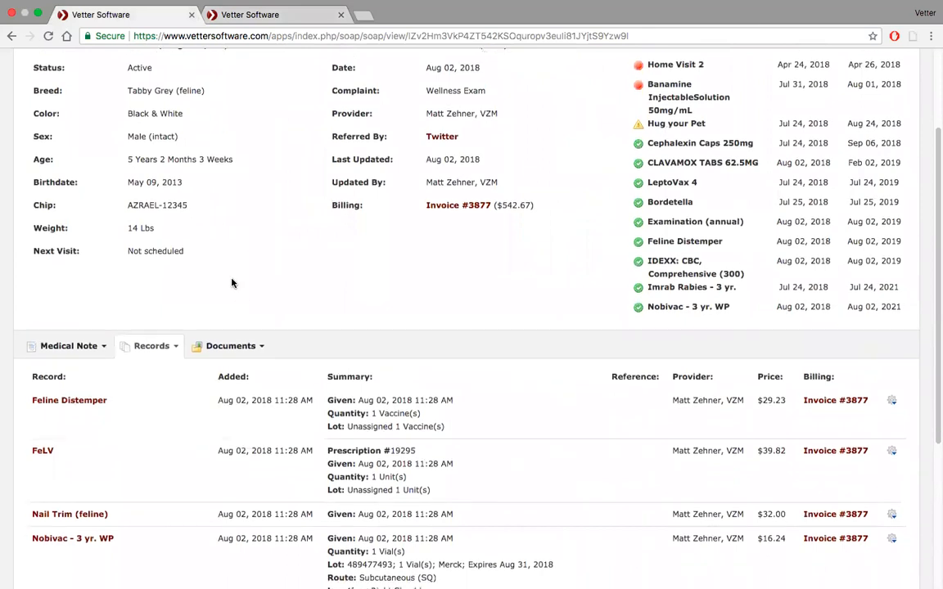
{"action": "scroll", "coordinate": [232, 283], "scroll_direction": "down", "scroll_amount": 3}
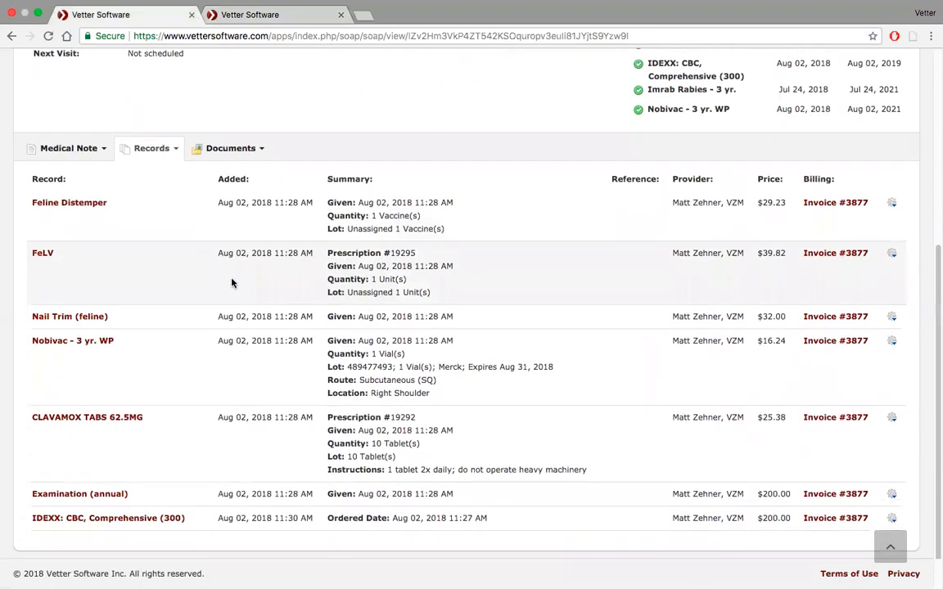
{"action": "left_click", "coordinate": [259, 179]}
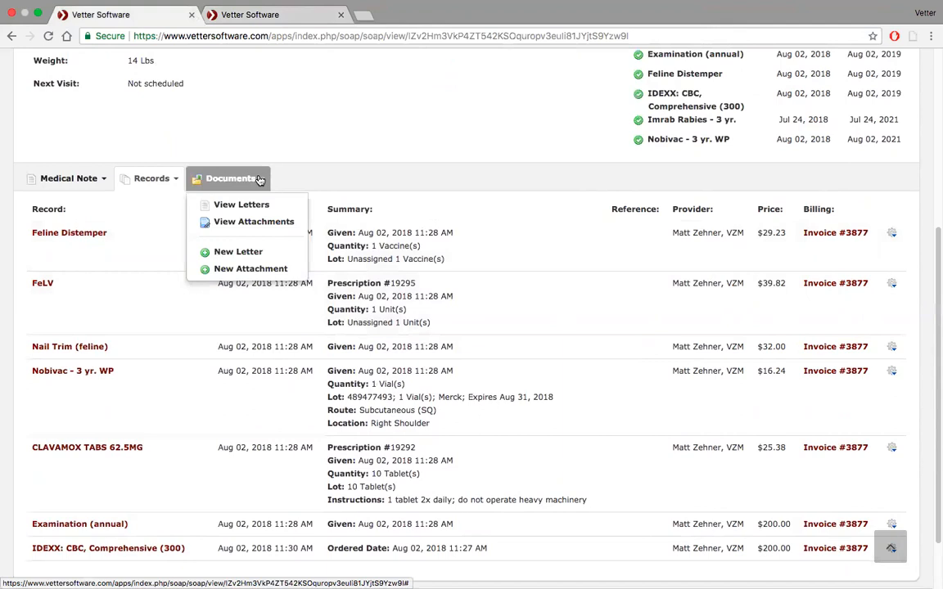
{"action": "left_click", "coordinate": [249, 269]}
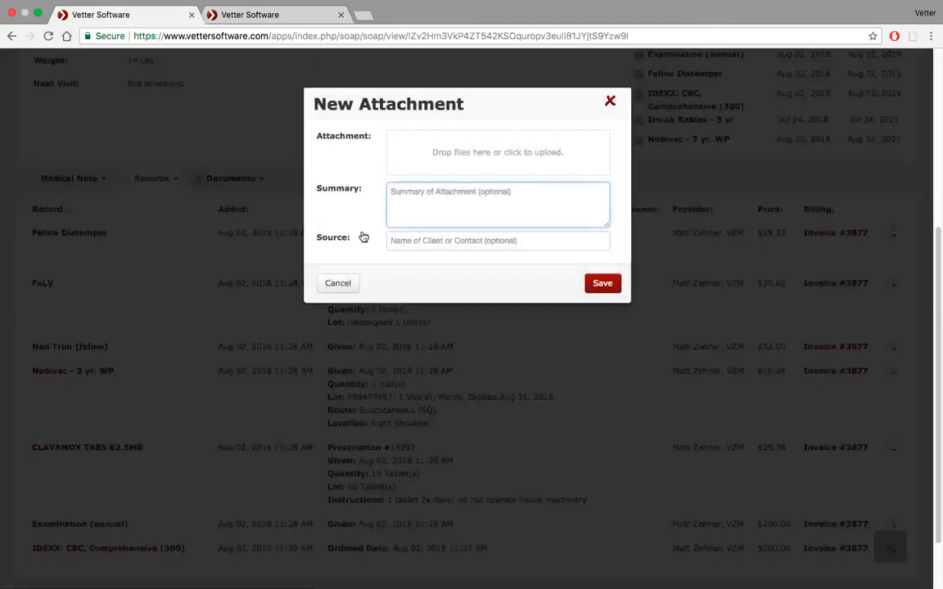
{"action": "left_click", "coordinate": [521, 164]}
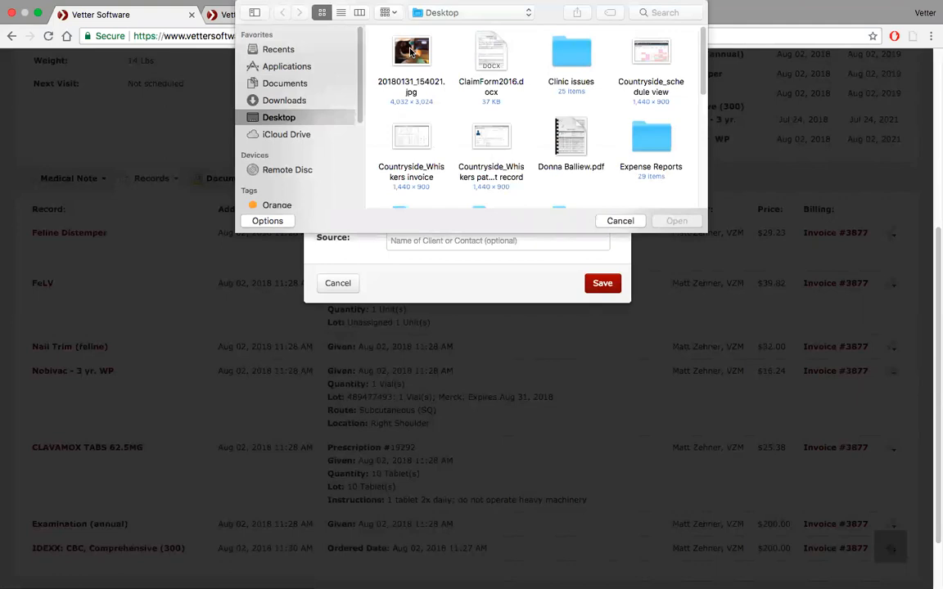
{"action": "left_click", "coordinate": [411, 51]}
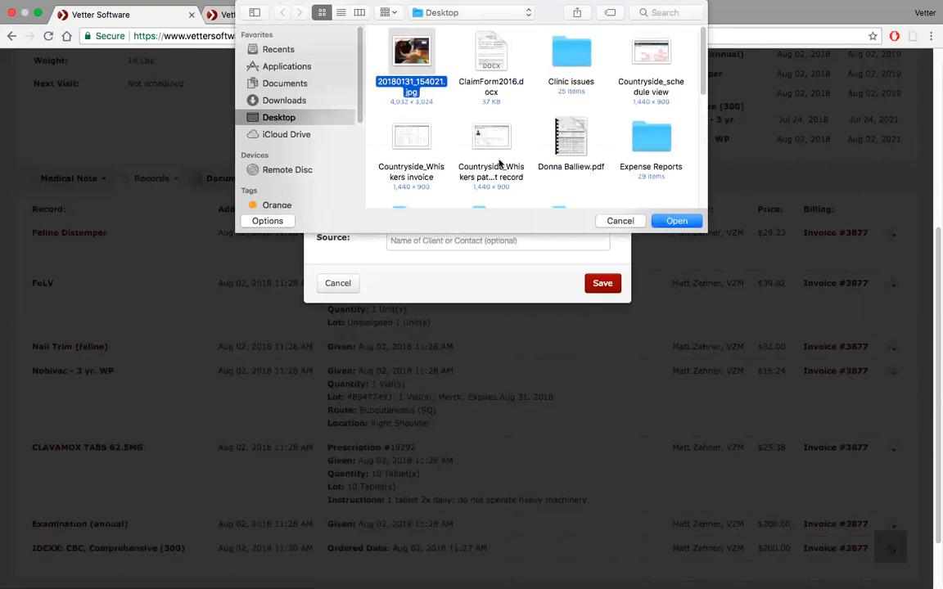
{"action": "left_click", "coordinate": [669, 221]}
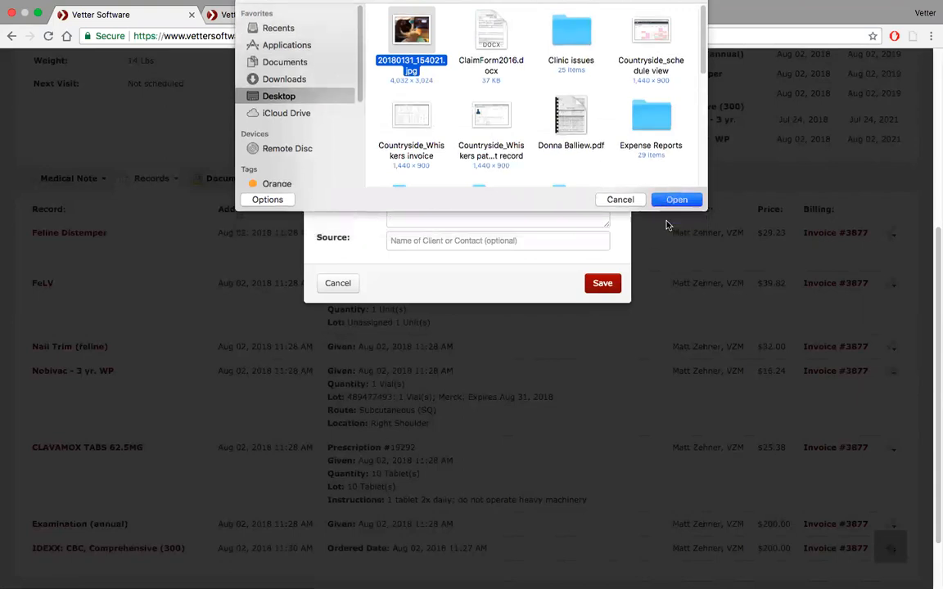
- Set the new attachment's source to the patient's owner and save it to the medical note
{"action": "left_click", "coordinate": [453, 263]}
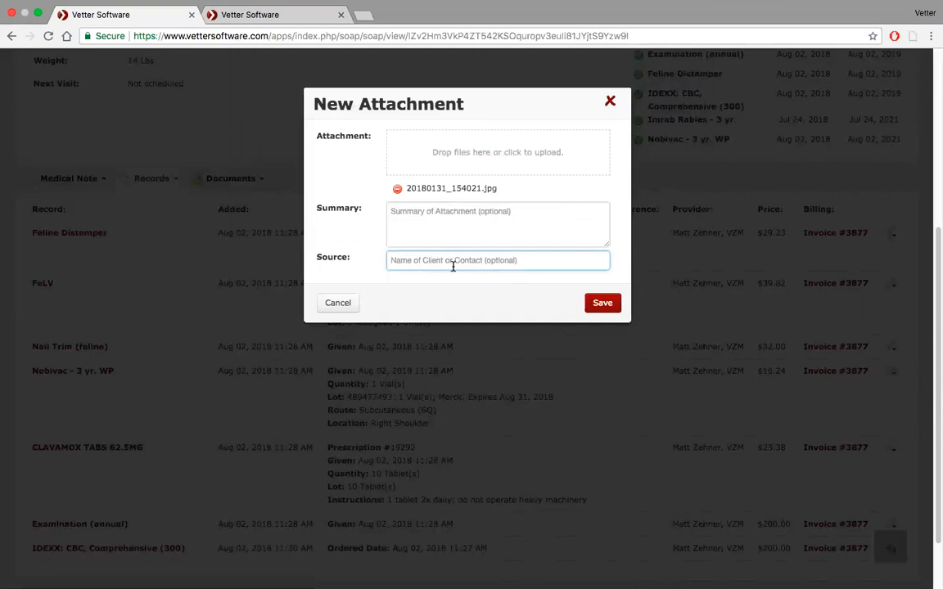
{"action": "type", "text": "Gar"}
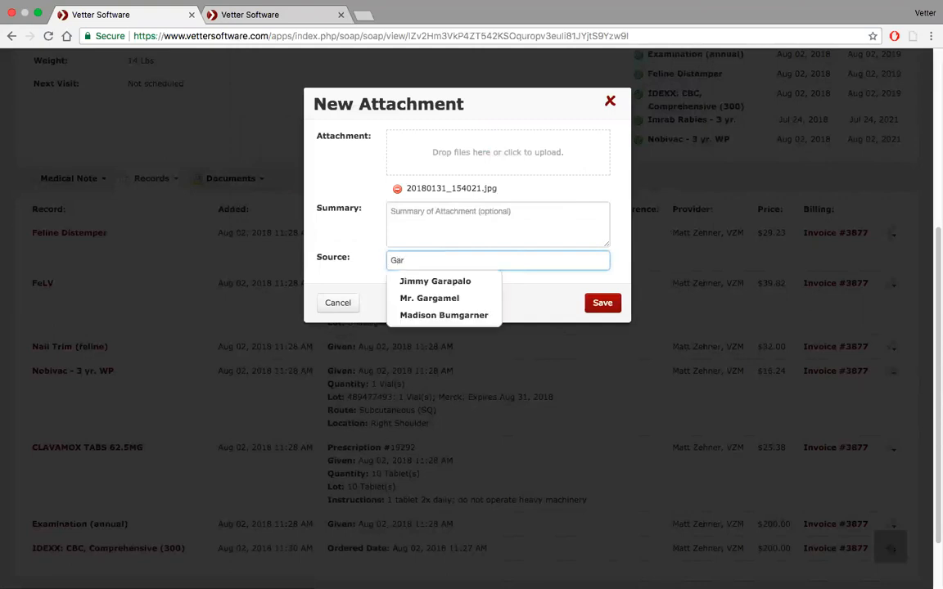
{"action": "left_click", "coordinate": [454, 301]}
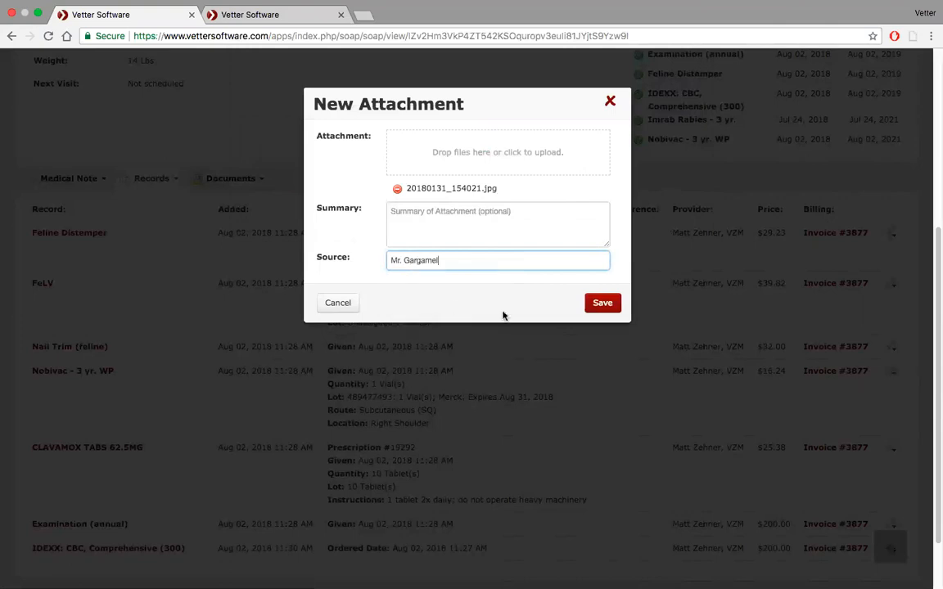
{"action": "left_click", "coordinate": [603, 302]}
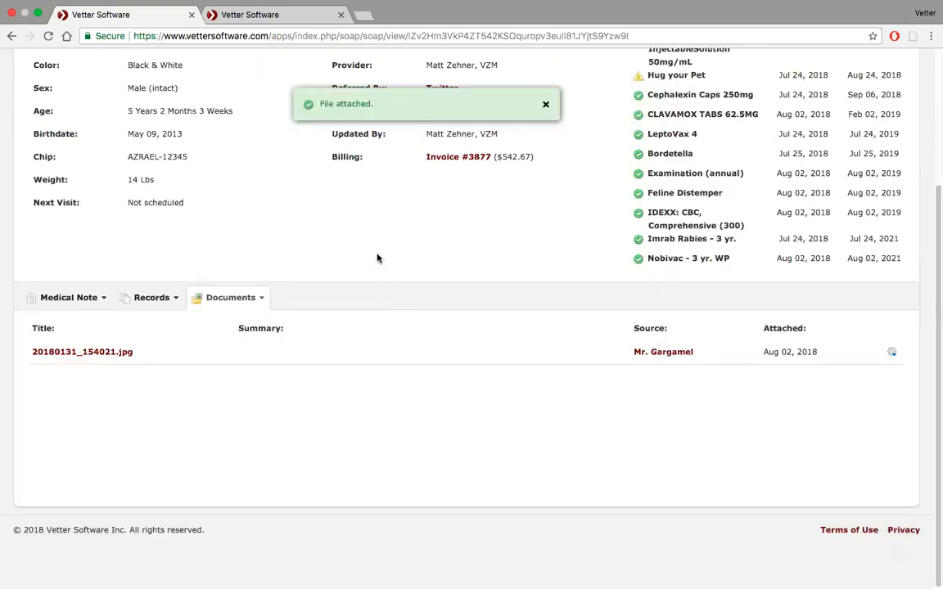
{"action": "scroll", "coordinate": [377, 258], "scroll_direction": "up", "scroll_amount": 5}
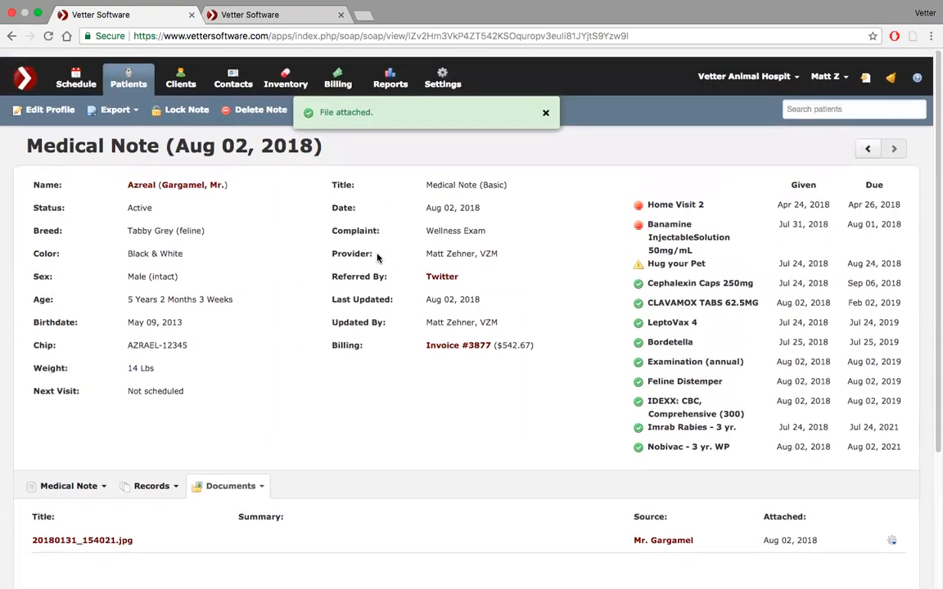
{"action": "scroll", "coordinate": [376, 253], "scroll_direction": "down", "scroll_amount": 2}
- Return to the patient's profile and view the list of all attachments with their sources and referenced medical notes
{"action": "left_click", "coordinate": [275, 10]}
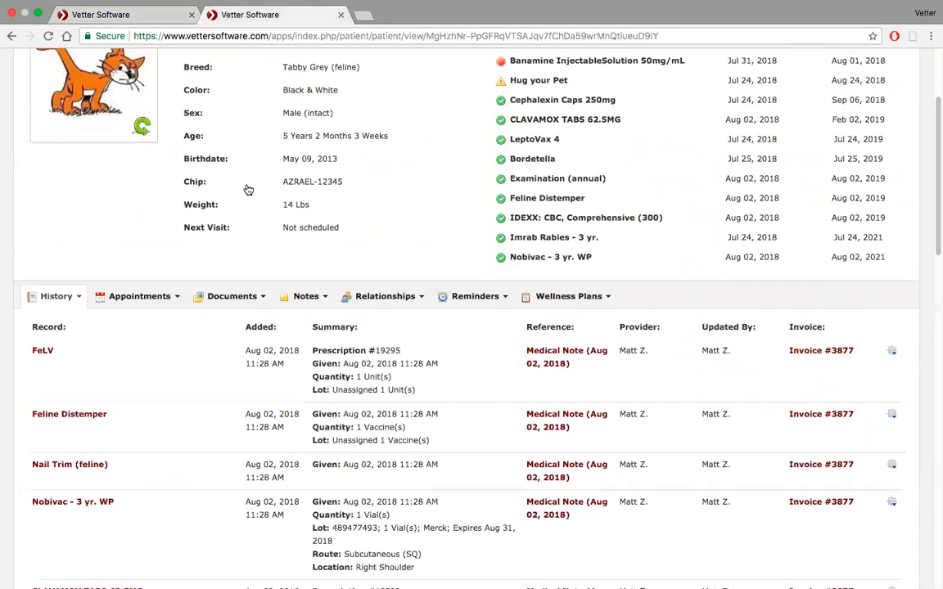
{"action": "scroll", "coordinate": [248, 190], "scroll_direction": "down", "scroll_amount": 3}
{"action": "left_click", "coordinate": [246, 199]}
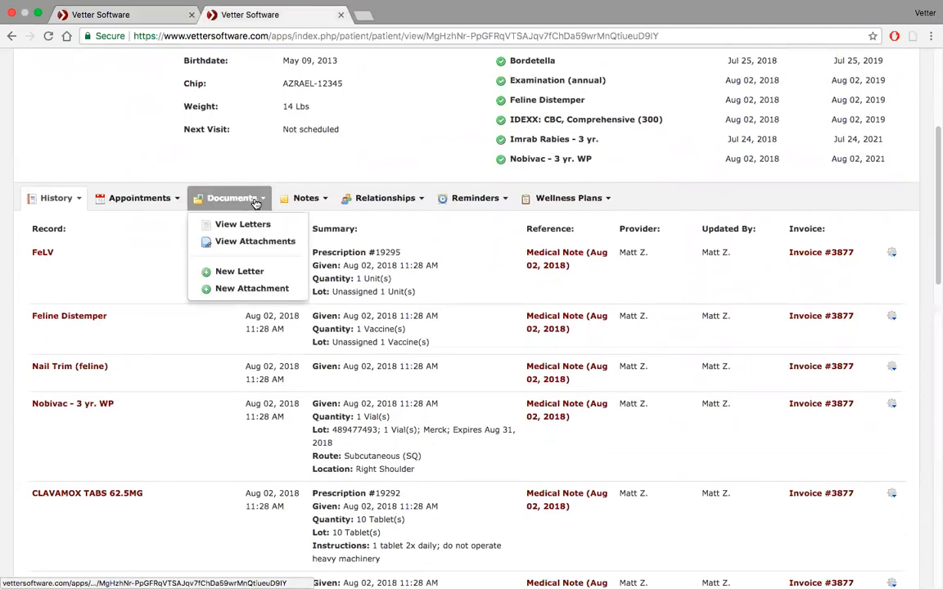
{"action": "left_click", "coordinate": [256, 242]}
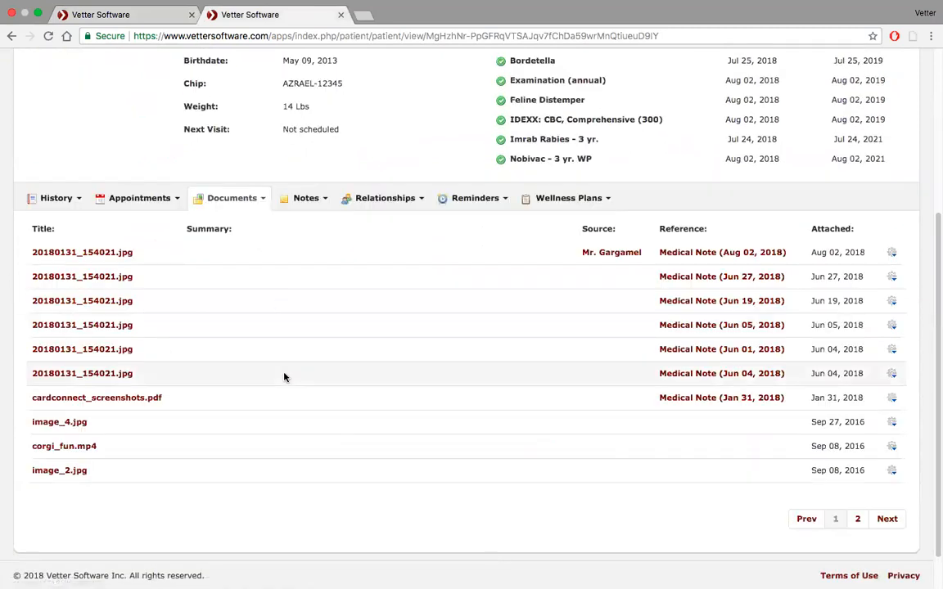
- Play the patient's corgi_fun.mp4 video attachment and close it when it ends
{"action": "left_click", "coordinate": [50, 447]}
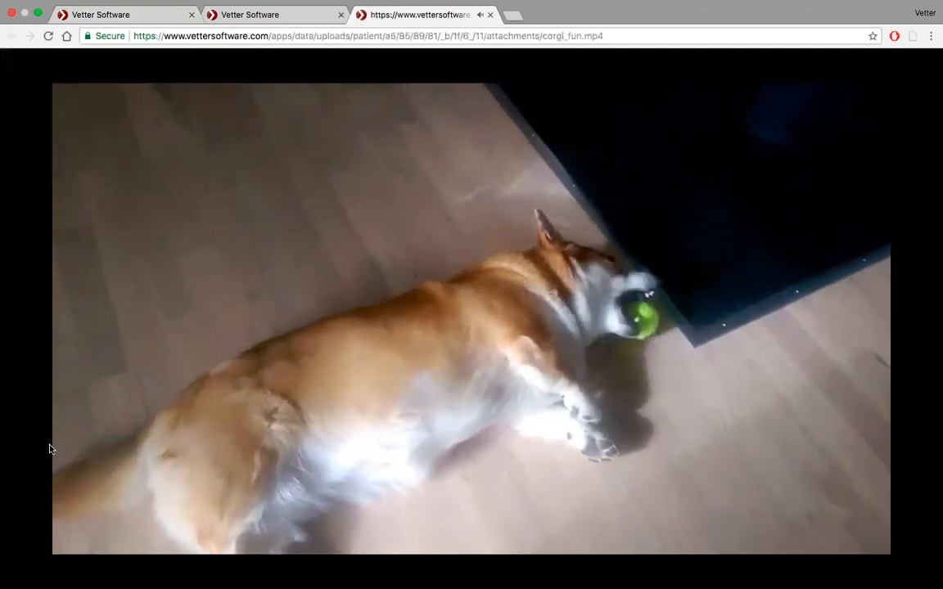
{"action": "mouse_move", "coordinate": [344, 288]}
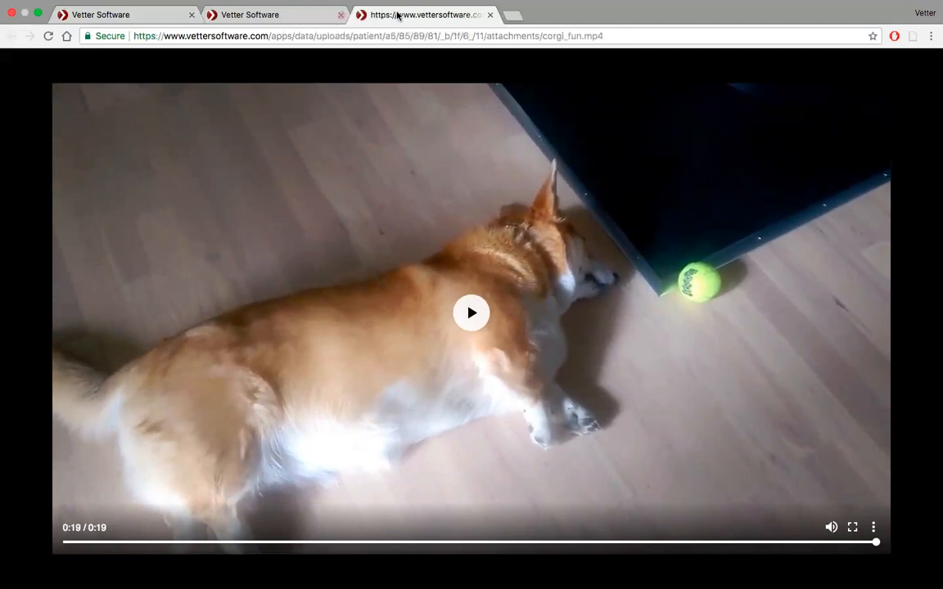
{"action": "left_click", "coordinate": [490, 15]}
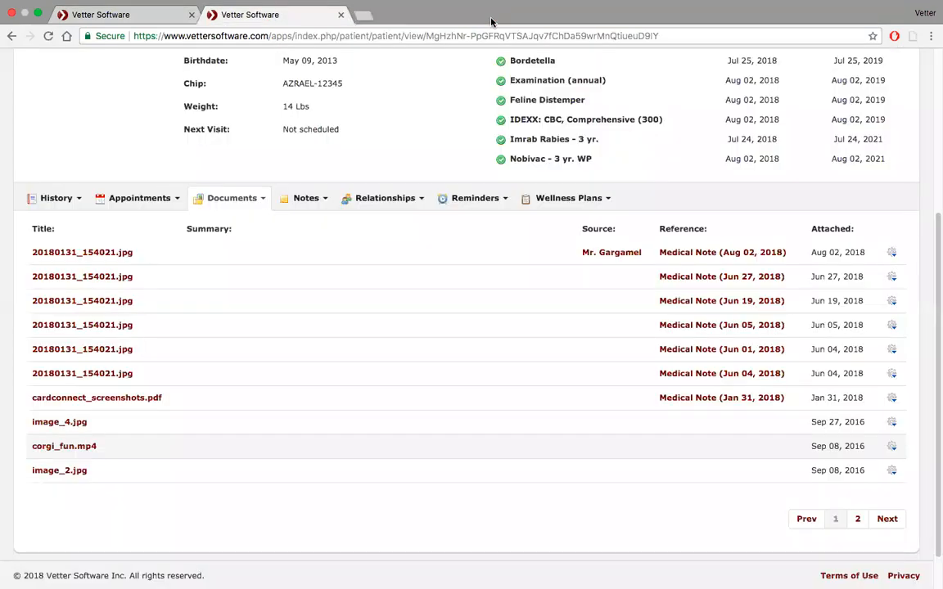
- Go back to the Aug 02, 2018 medical note and view the attachments stored with it
{"action": "left_click", "coordinate": [136, 18]}
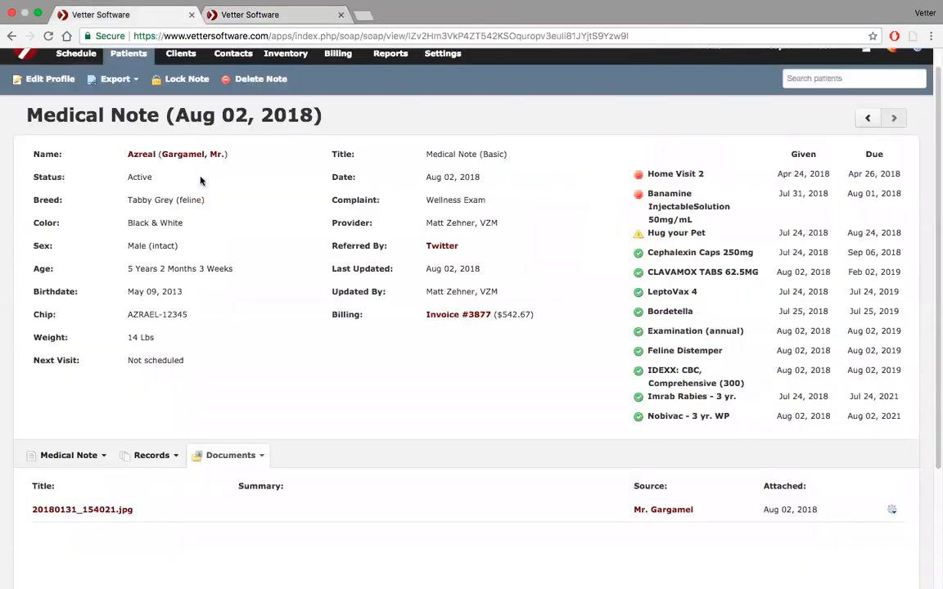
{"action": "scroll", "coordinate": [215, 245], "scroll_direction": "down", "scroll_amount": 3}
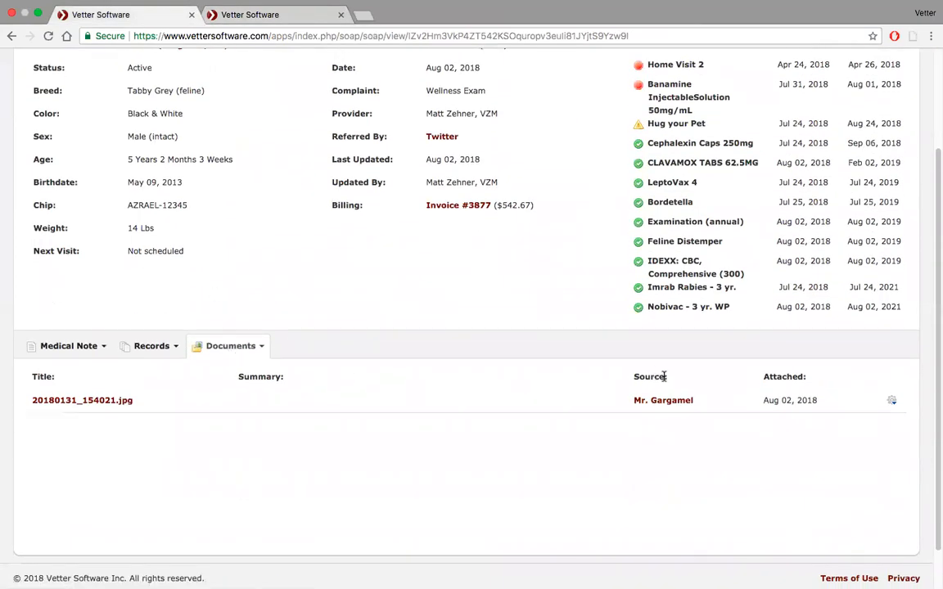
{"action": "left_click", "coordinate": [264, 347]}
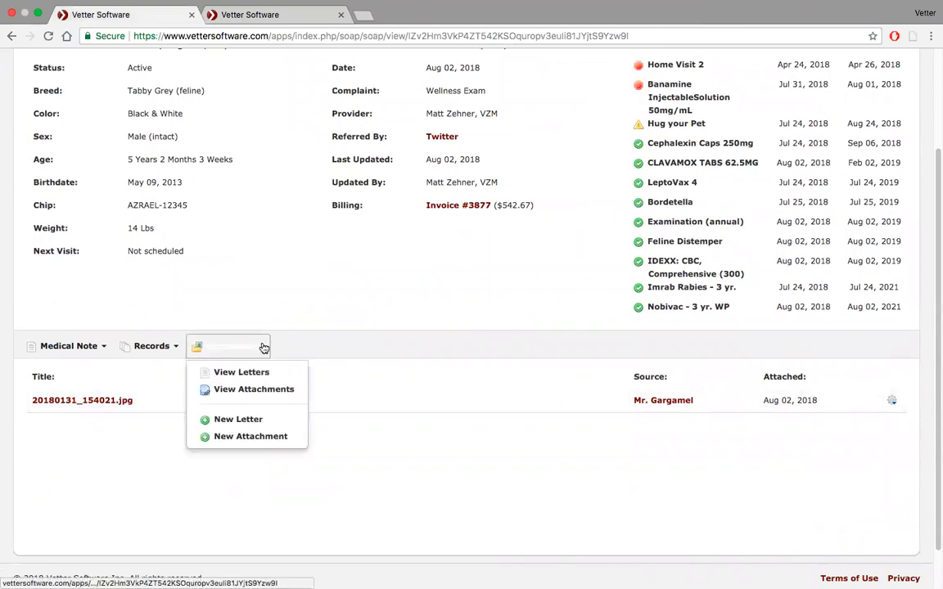
{"action": "left_click", "coordinate": [260, 390]}
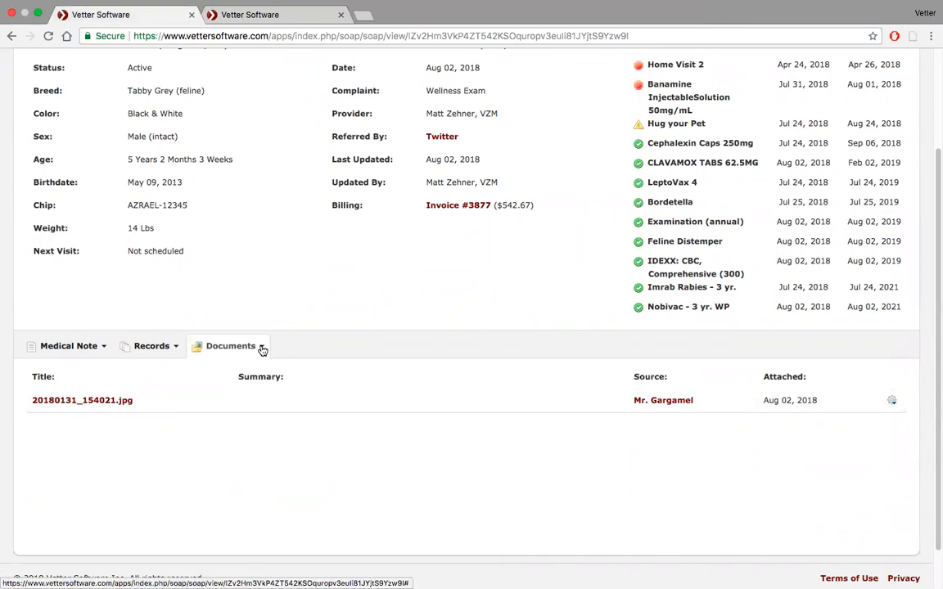
- Create a letter from the medical note using the Consent Form template, with the patient's listed owner, and save it
{"action": "left_click", "coordinate": [263, 349]}
{"action": "left_click", "coordinate": [261, 418]}
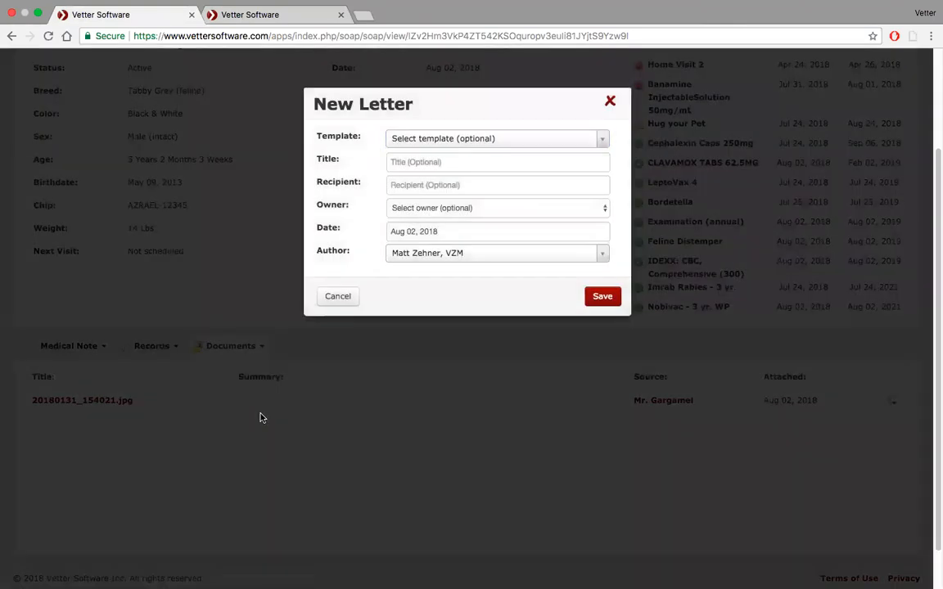
{"action": "left_click", "coordinate": [567, 144]}
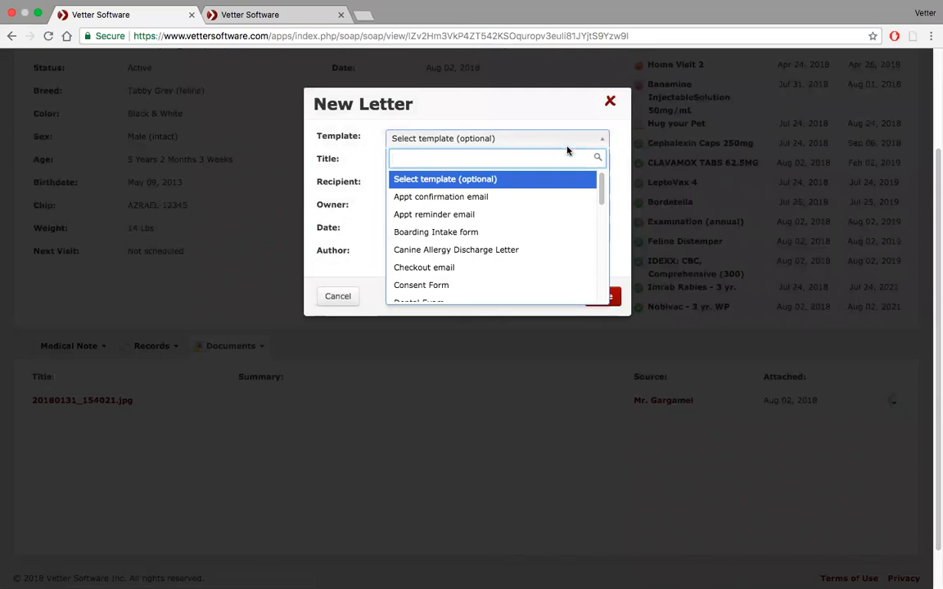
{"action": "left_click", "coordinate": [537, 284]}
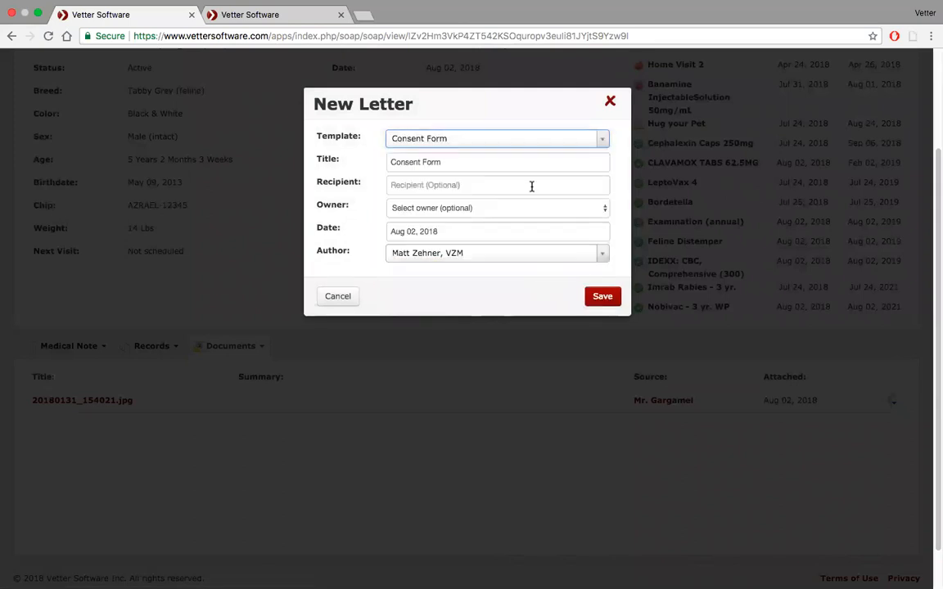
{"action": "left_click", "coordinate": [557, 211]}
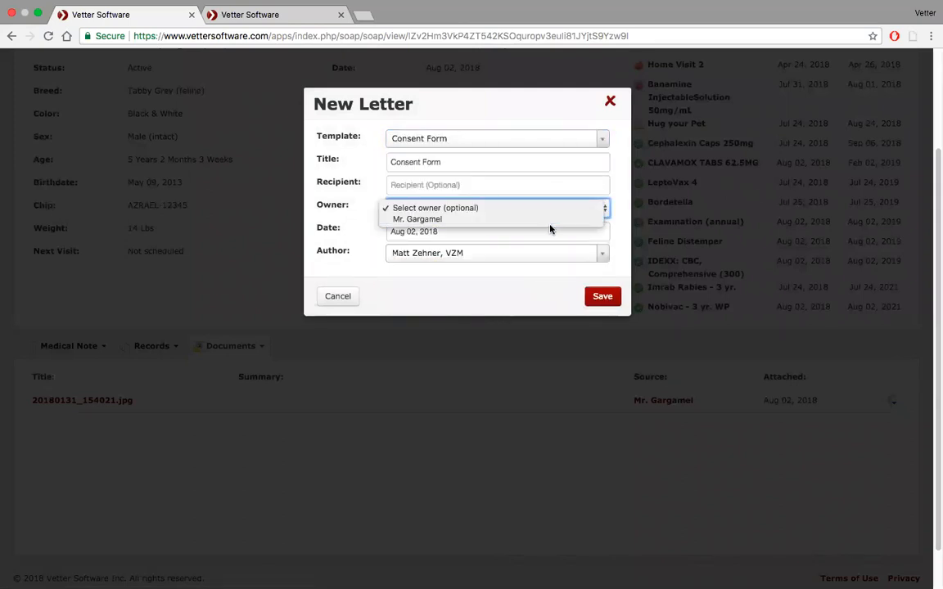
{"action": "left_click", "coordinate": [543, 218]}
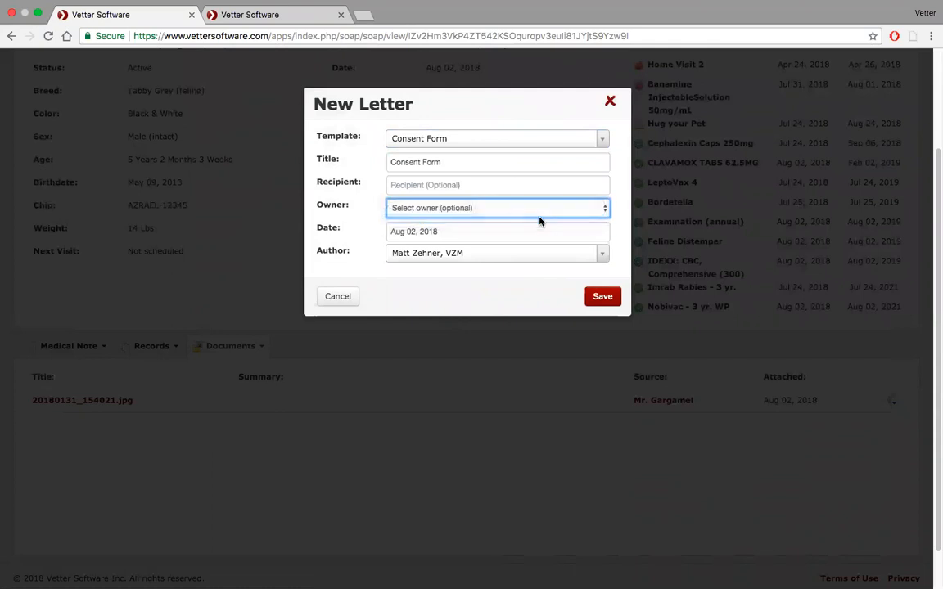
{"action": "left_click", "coordinate": [600, 299]}
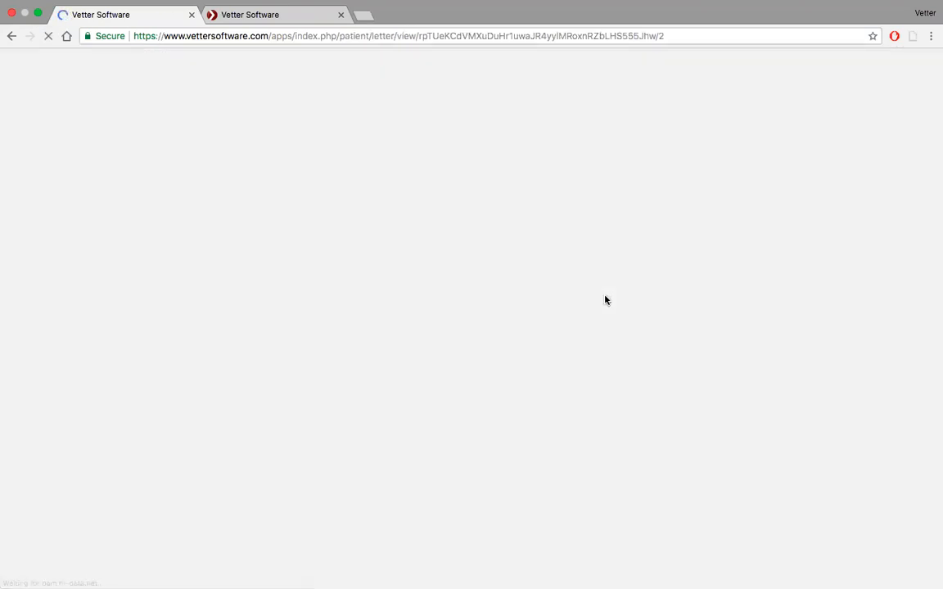
- Review the consent letter, start signing it, and draw a freehand signature
{"action": "scroll", "coordinate": [305, 383], "scroll_direction": "down", "scroll_amount": 3}
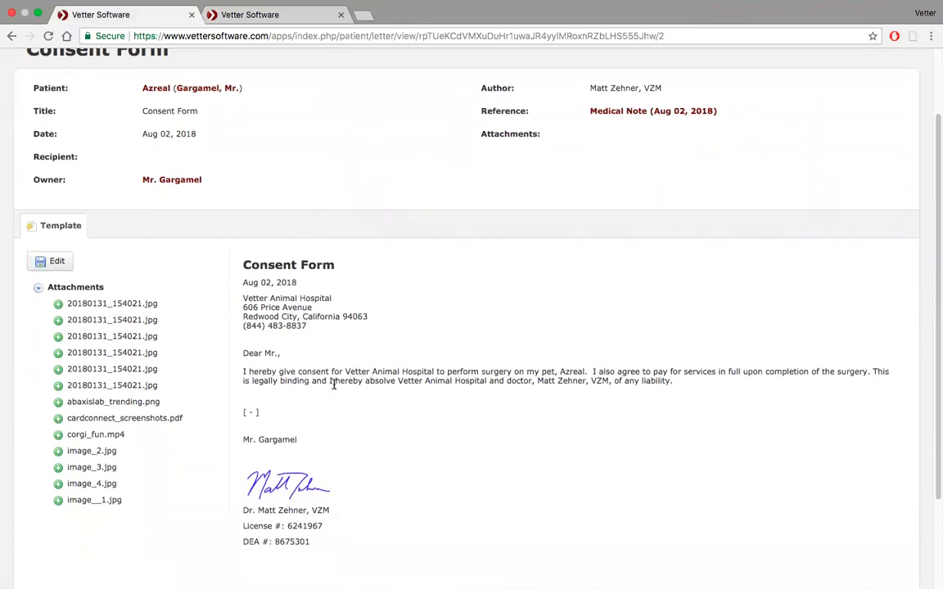
{"action": "scroll", "coordinate": [227, 361], "scroll_direction": "up", "scroll_amount": 2}
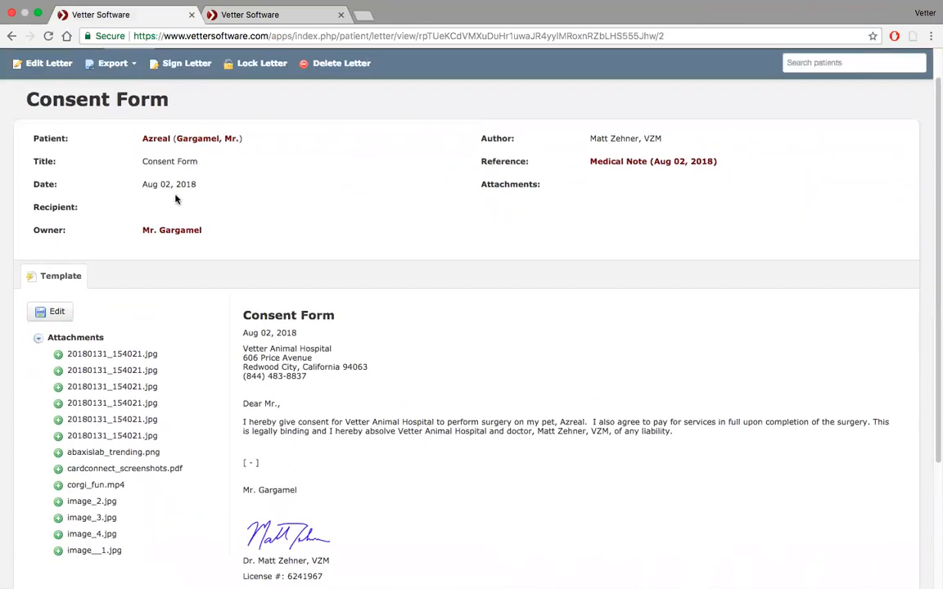
{"action": "left_click", "coordinate": [168, 67]}
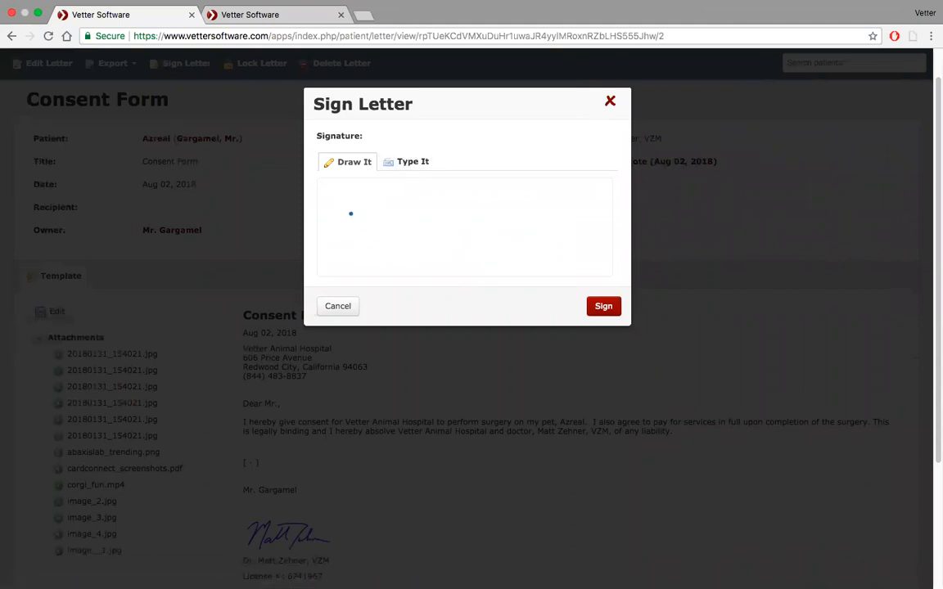
{"action": "left_click_drag", "start_coordinate": [359, 202], "coordinate": [561, 232]}
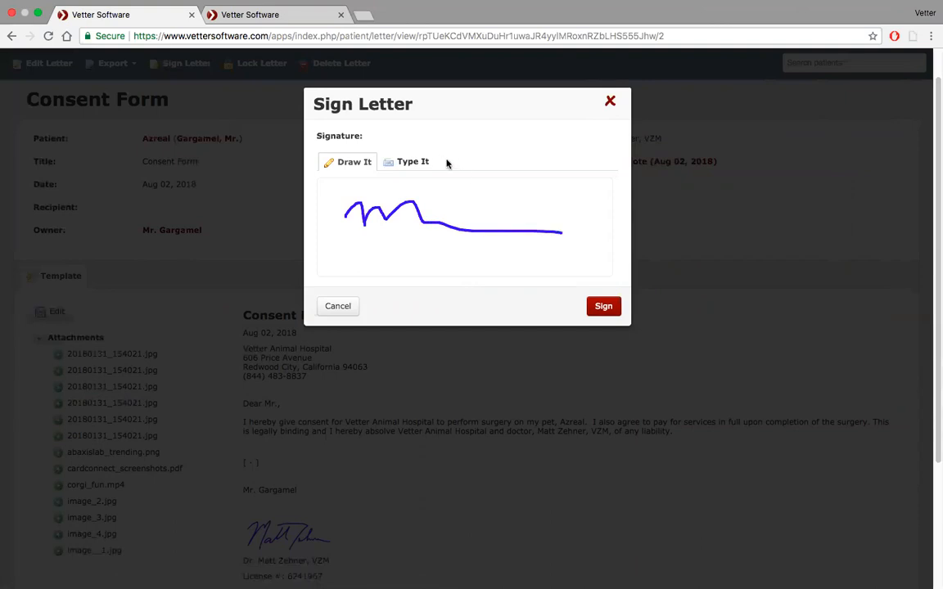
- Switch to a typed signature using the owner's name and sign the consent letter
{"action": "left_click", "coordinate": [418, 163]}
{"action": "type", "text": "Mr. Gargame"}
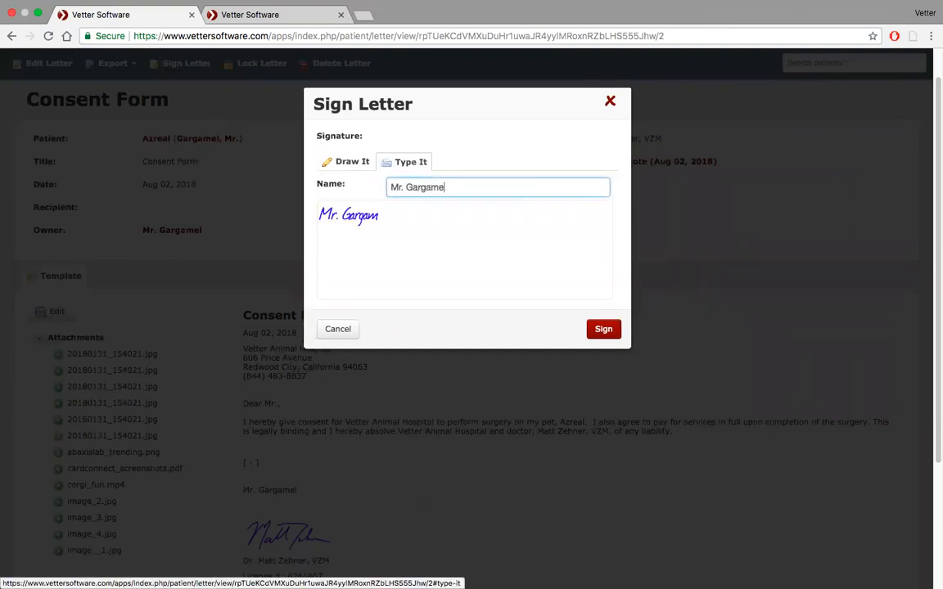
{"action": "type", "text": "l"}
{"action": "left_click", "coordinate": [603, 329]}
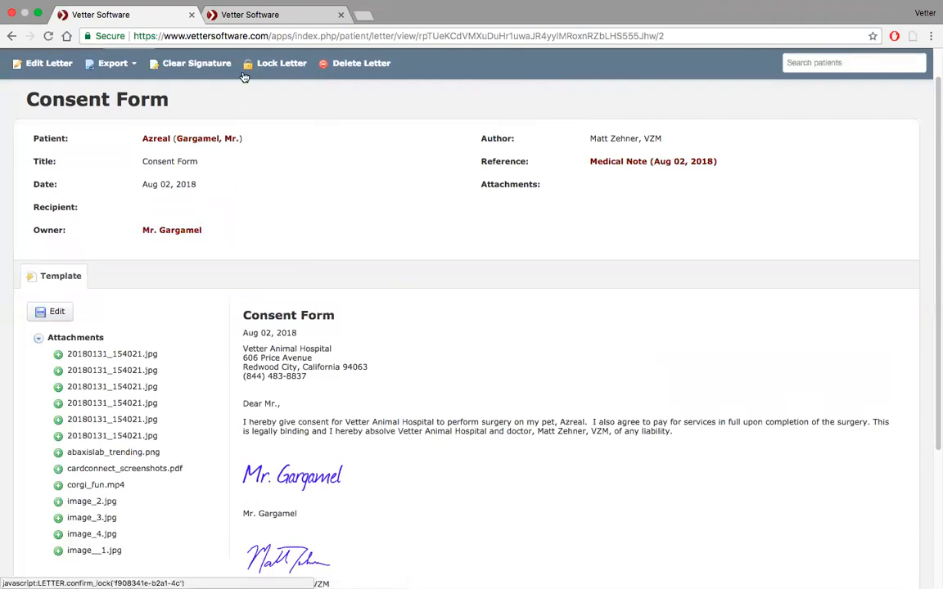
- View the letters stored on the patient's profile, and return to its list of attachments
{"action": "left_click", "coordinate": [295, 21]}
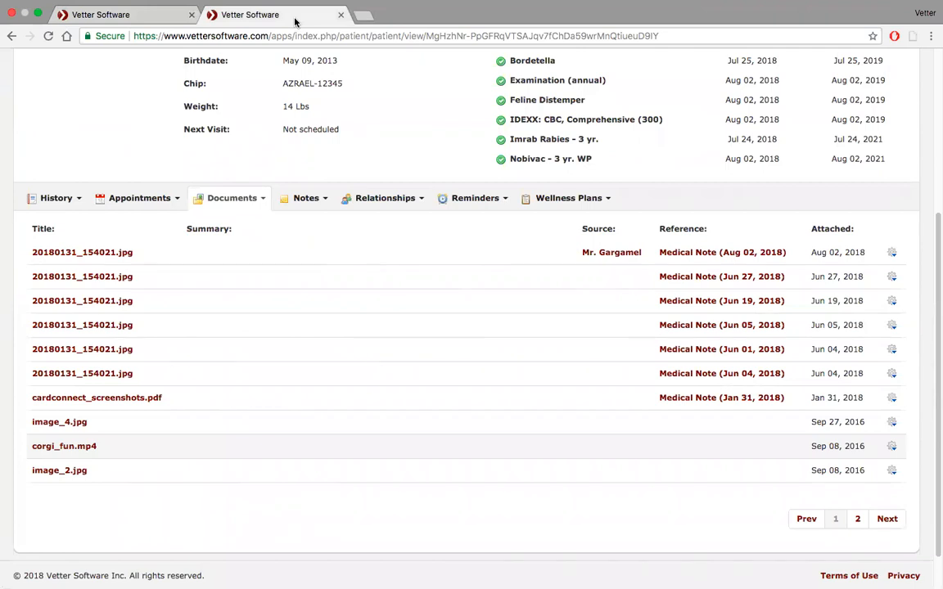
{"action": "left_click", "coordinate": [260, 199]}
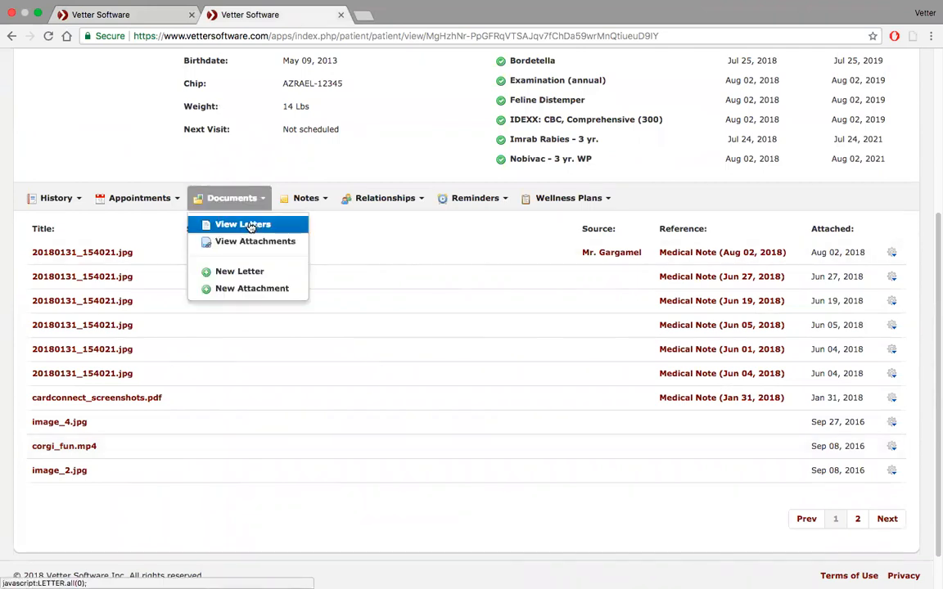
{"action": "left_click", "coordinate": [250, 225]}
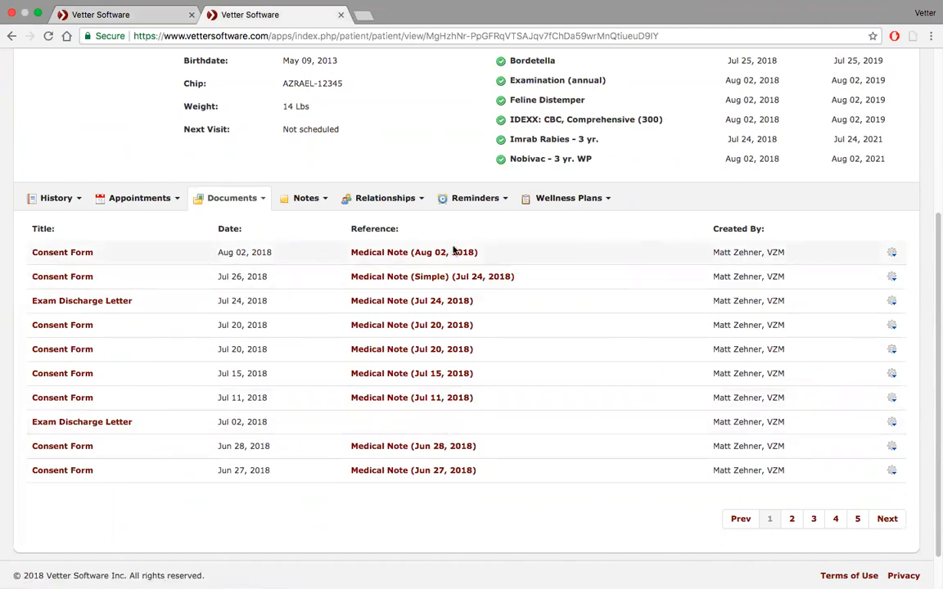
{"action": "left_click", "coordinate": [258, 201]}
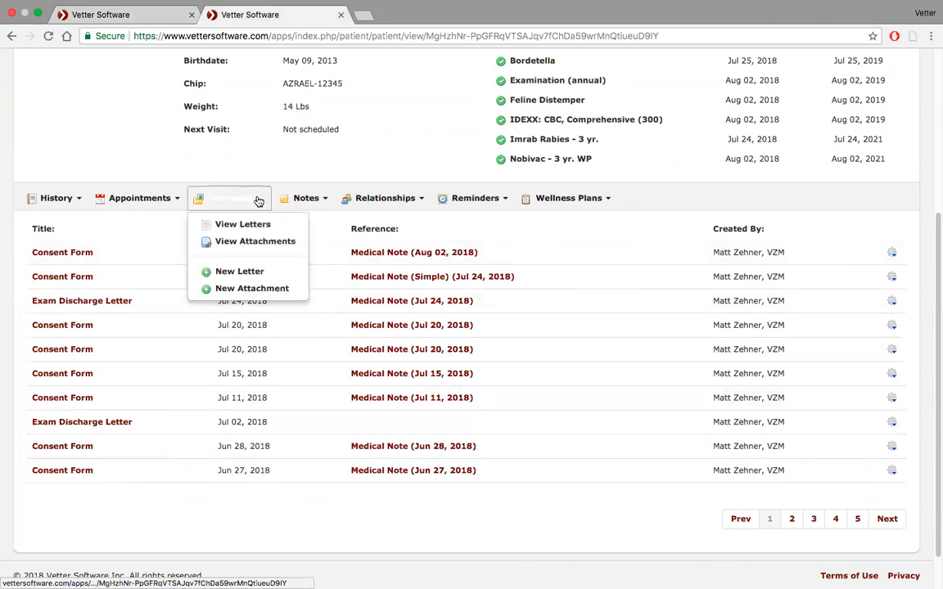
{"action": "left_click", "coordinate": [256, 243]}
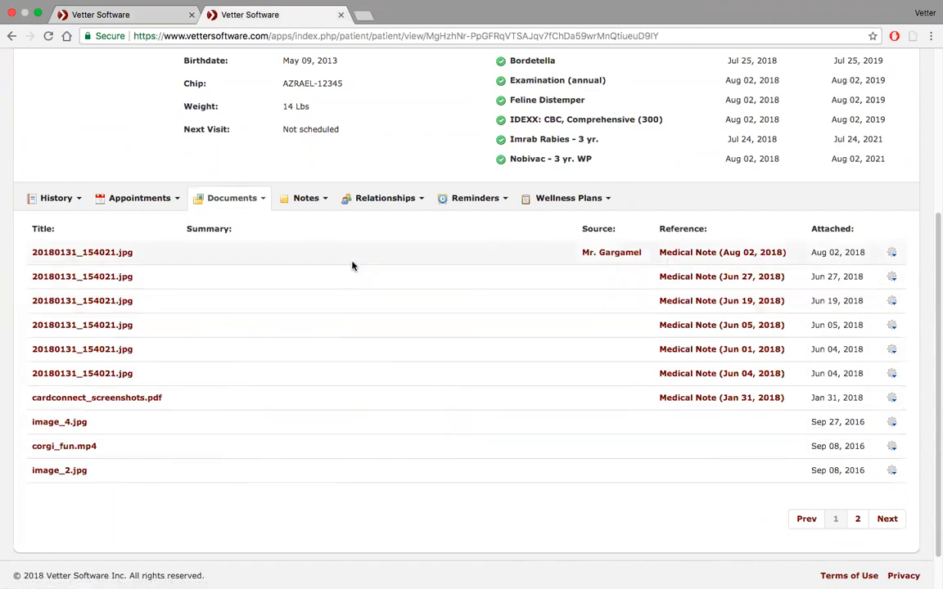
- Open the owner's client profile from the Aug 02, 2018 attachment and look at its document options
{"action": "left_click", "coordinate": [616, 254]}
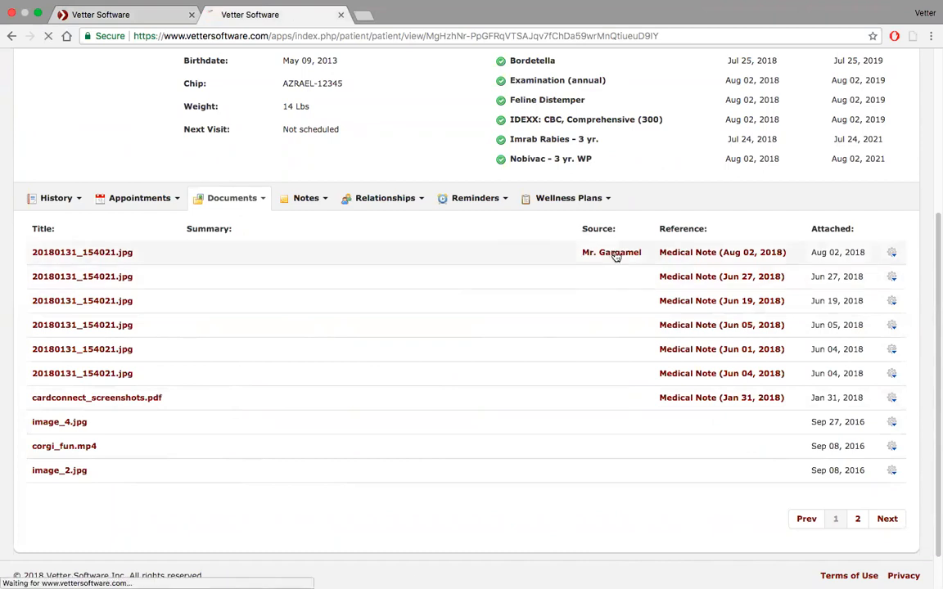
{"action": "scroll", "coordinate": [395, 303], "scroll_direction": "down", "scroll_amount": 2}
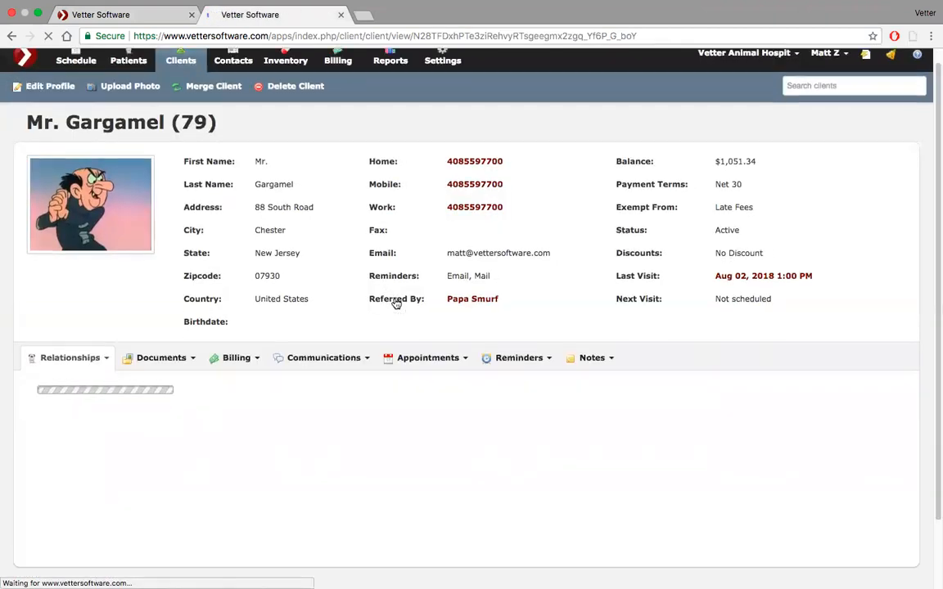
{"action": "left_click", "coordinate": [185, 300]}
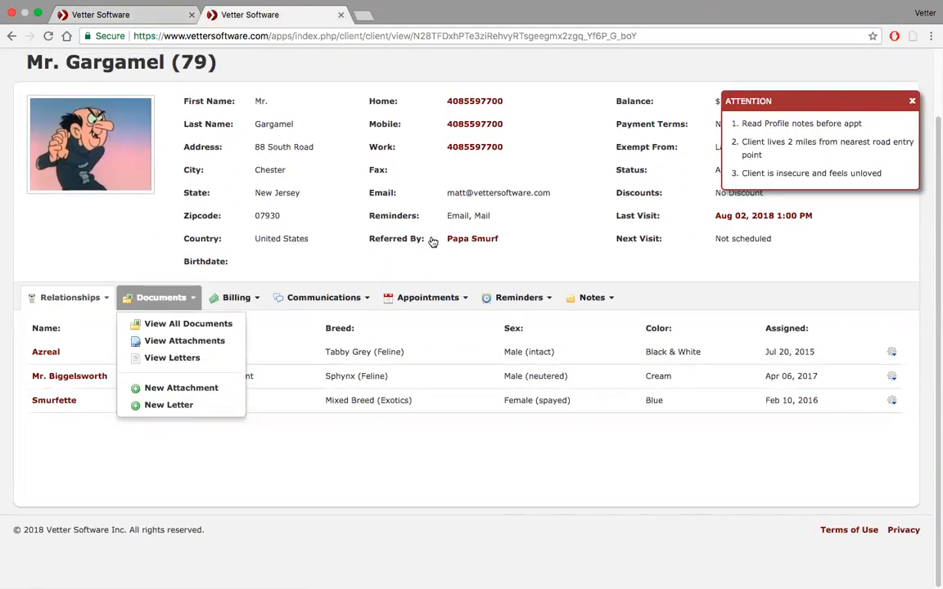
{"action": "scroll", "coordinate": [431, 242], "scroll_direction": "up", "scroll_amount": 2}
- Reopen the patient's profile from the recently viewed pages, and go back to the signed Consent Form letter
{"action": "left_click", "coordinate": [866, 70]}
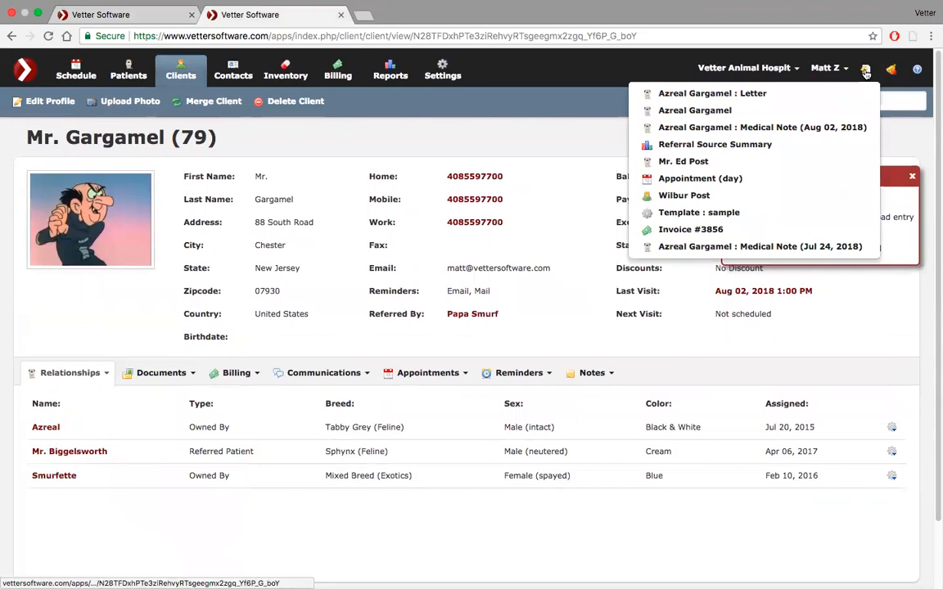
{"action": "left_click", "coordinate": [688, 101]}
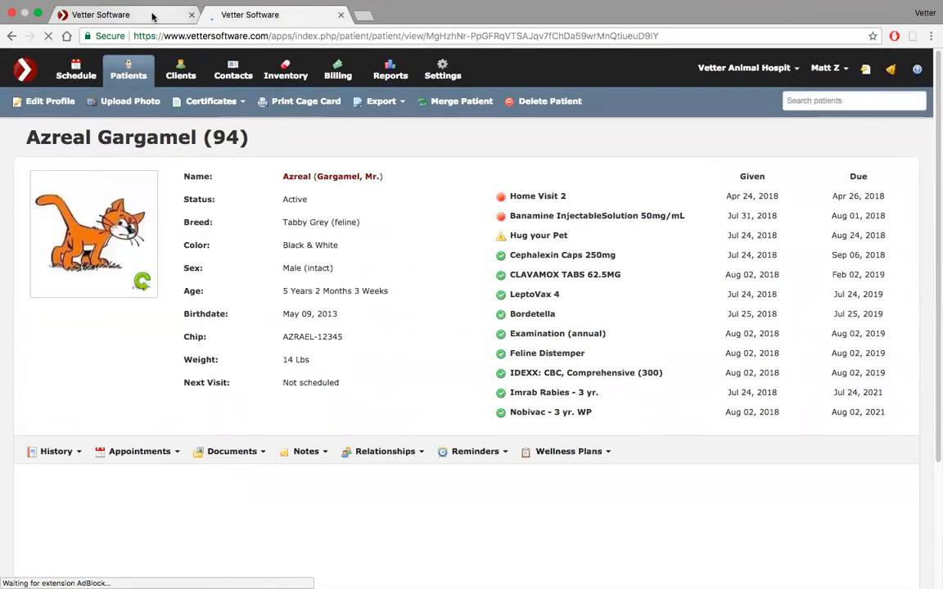
{"action": "left_click", "coordinate": [152, 15]}
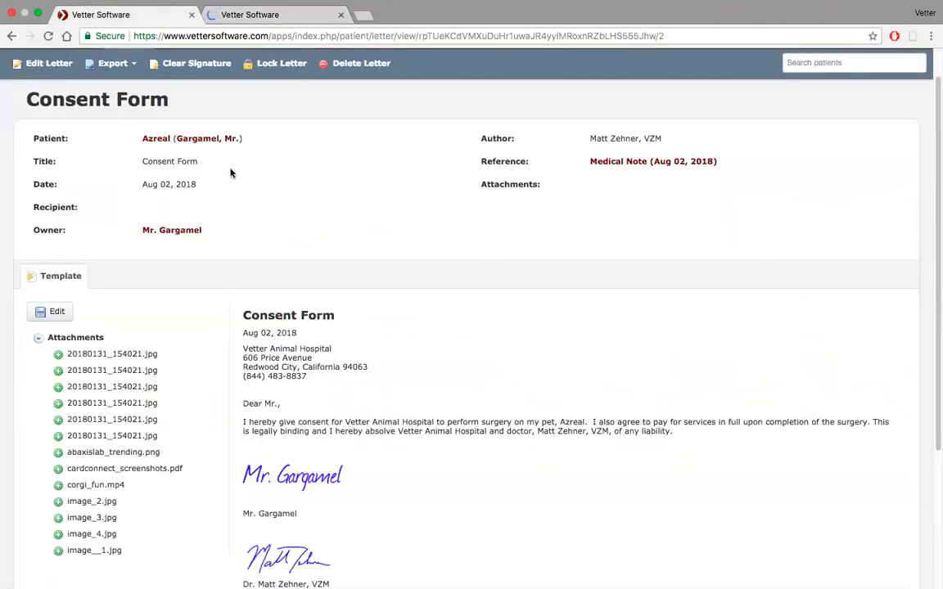
{"action": "scroll", "coordinate": [232, 174], "scroll_direction": "up", "scroll_amount": 1}
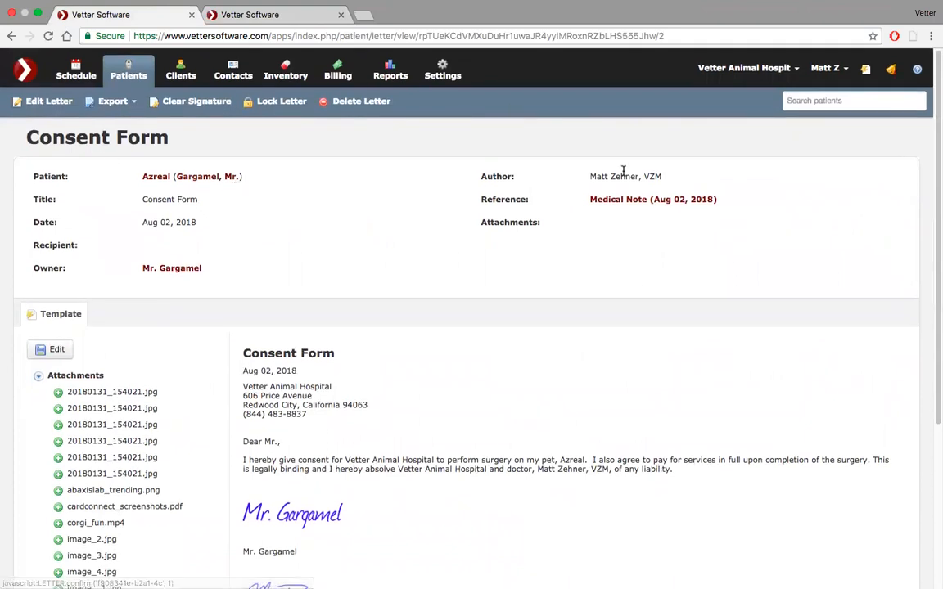
- From the Aug 02, 2018 medical note, create and save a letter using the Exam Discharge Letter template with the patient's listed owner
{"action": "left_click", "coordinate": [631, 199]}
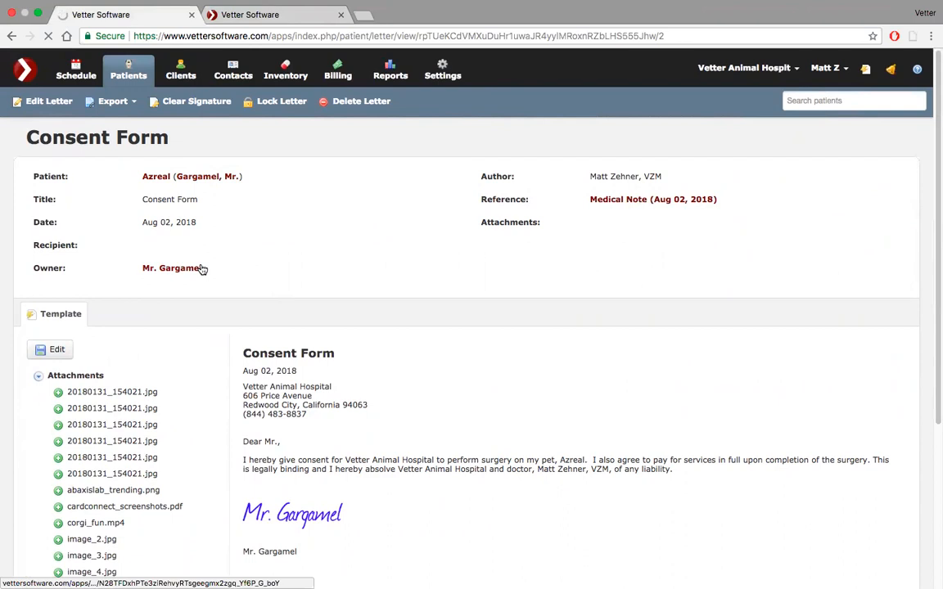
{"action": "scroll", "coordinate": [248, 274], "scroll_direction": "down", "scroll_amount": 5}
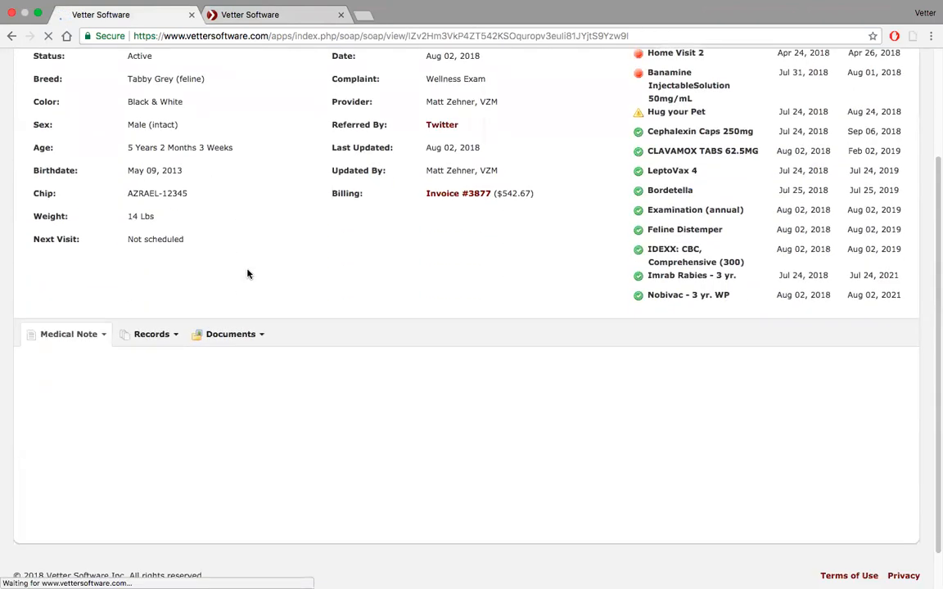
{"action": "left_click", "coordinate": [261, 286]}
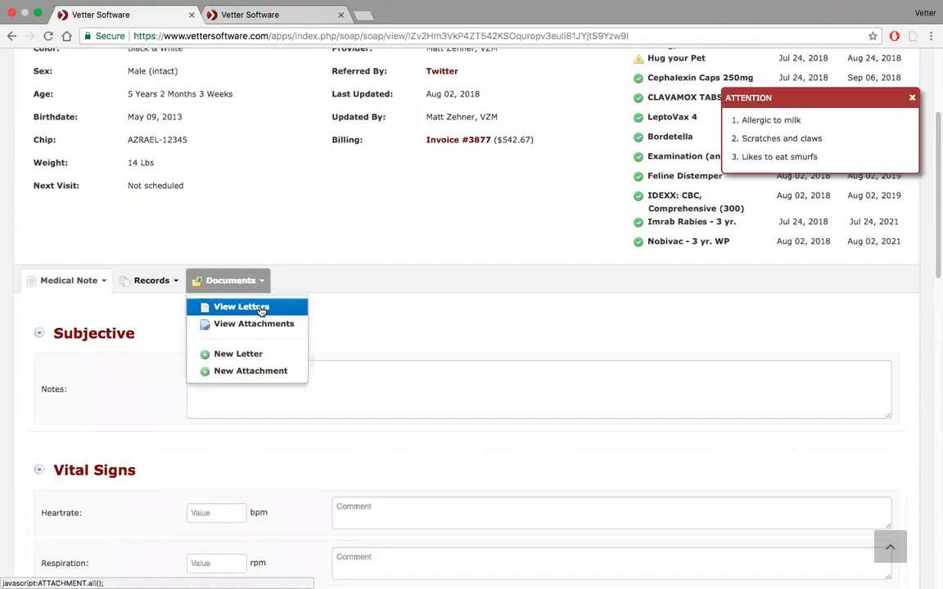
{"action": "left_click", "coordinate": [256, 354]}
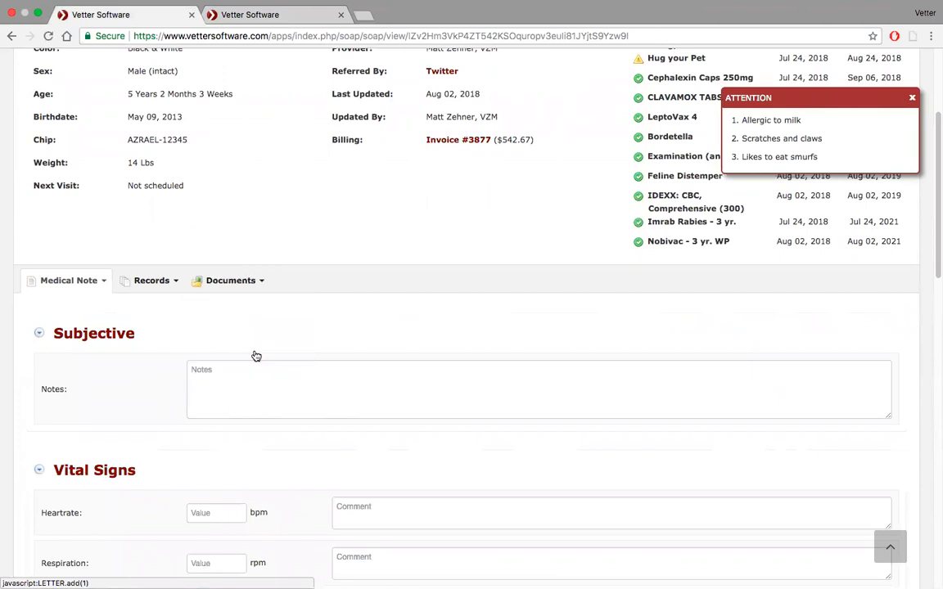
{"action": "left_click", "coordinate": [561, 139]}
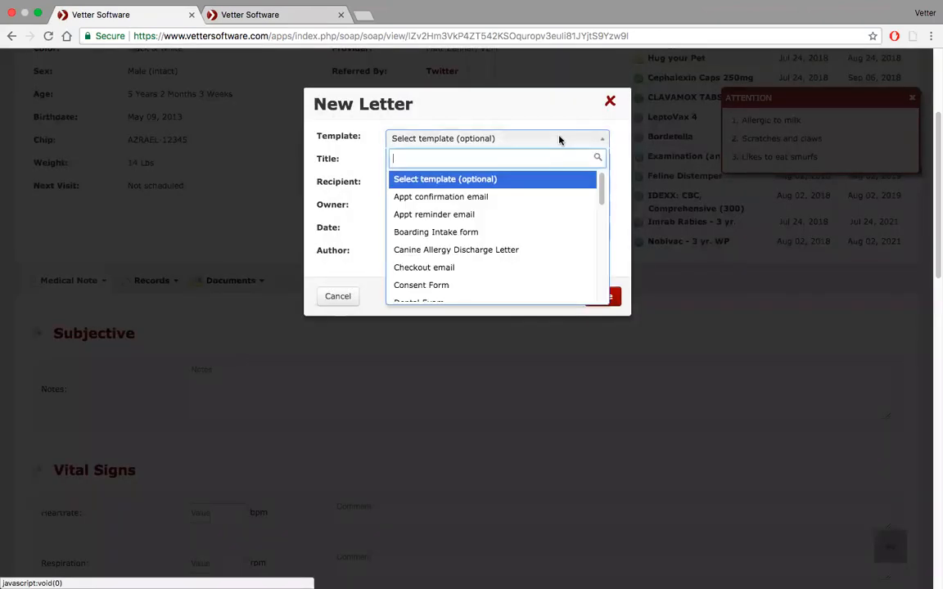
{"action": "scroll", "coordinate": [526, 219], "scroll_direction": "down", "scroll_amount": 4}
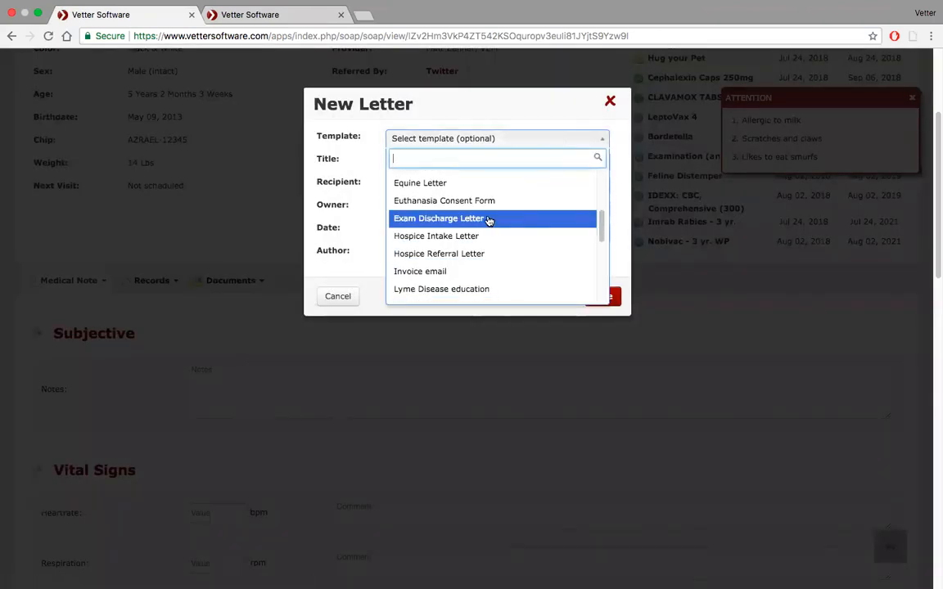
{"action": "left_click", "coordinate": [489, 218]}
{"action": "left_click", "coordinate": [561, 210]}
{"action": "left_click", "coordinate": [552, 219]}
{"action": "left_click", "coordinate": [606, 298]}
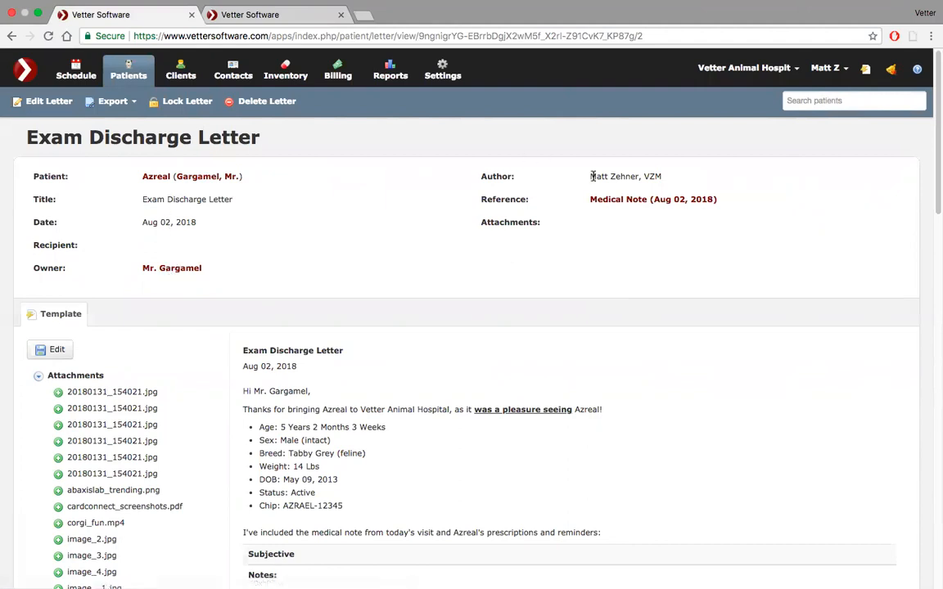
- Return to the Aug 02, 2018 medical note from the discharge letter and view the letters linked to the note
{"action": "left_click", "coordinate": [621, 199]}
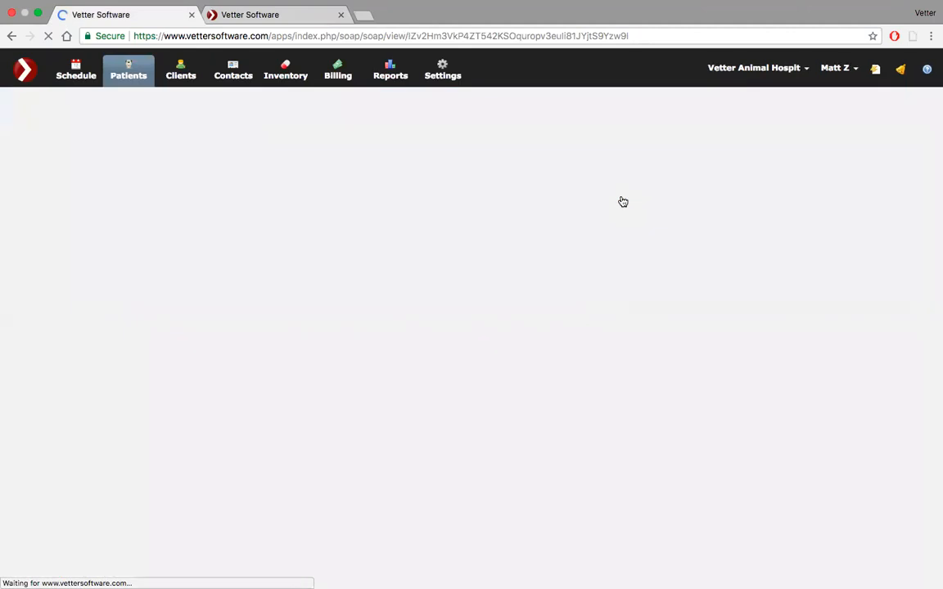
{"action": "scroll", "coordinate": [358, 256], "scroll_direction": "down", "scroll_amount": 3}
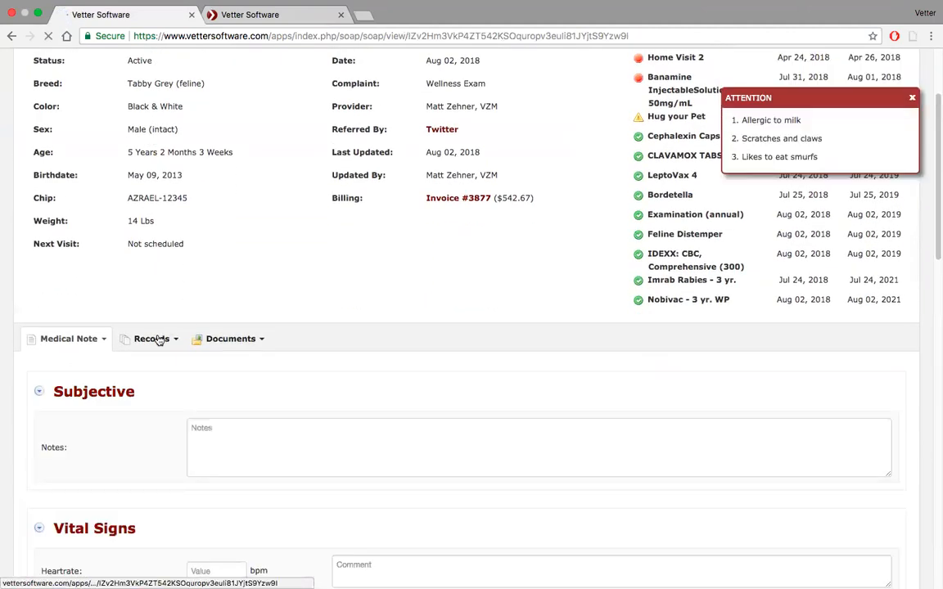
{"action": "left_click", "coordinate": [246, 339]}
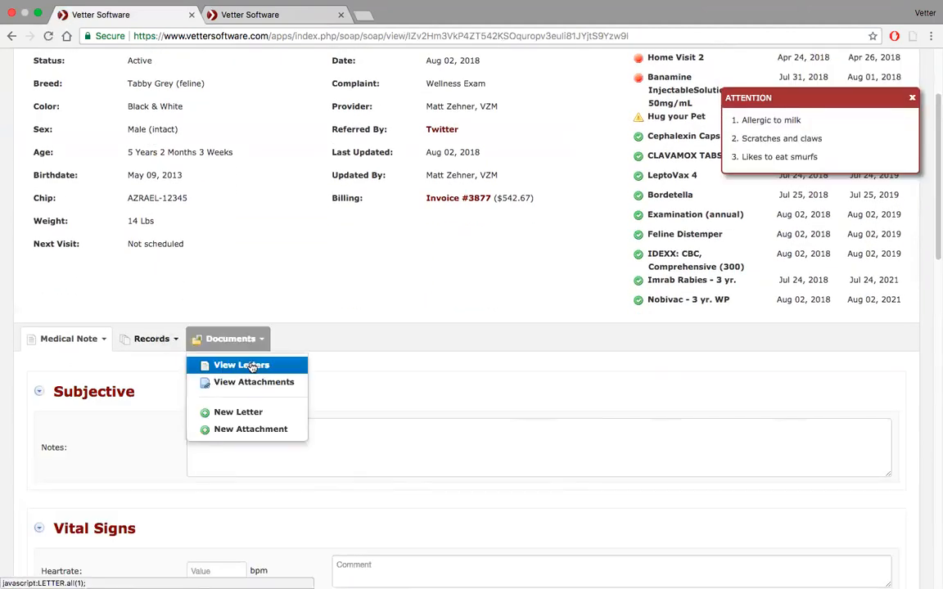
{"action": "left_click", "coordinate": [237, 365]}
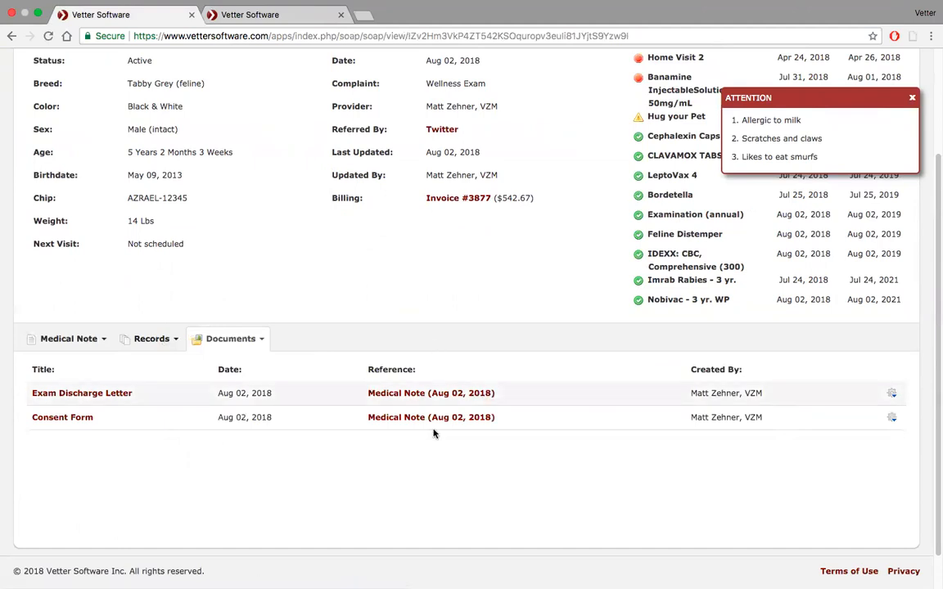
- View all records of the Aug 02, 2018 medical note and review their summaries and invoice references
{"action": "left_click", "coordinate": [165, 338]}
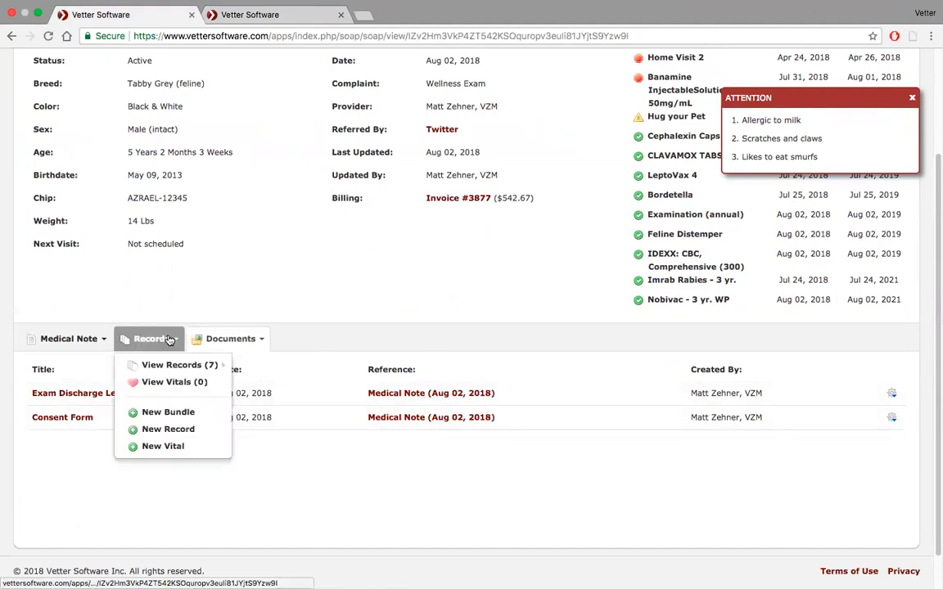
{"action": "mouse_move", "coordinate": [172, 365]}
{"action": "left_click", "coordinate": [301, 369]}
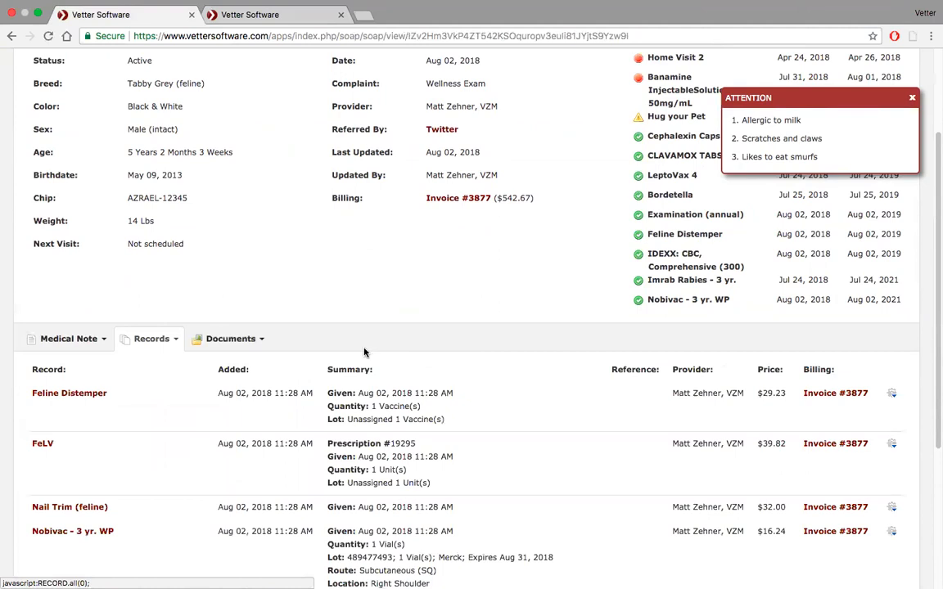
{"action": "scroll", "coordinate": [557, 444], "scroll_direction": "down", "scroll_amount": 3}
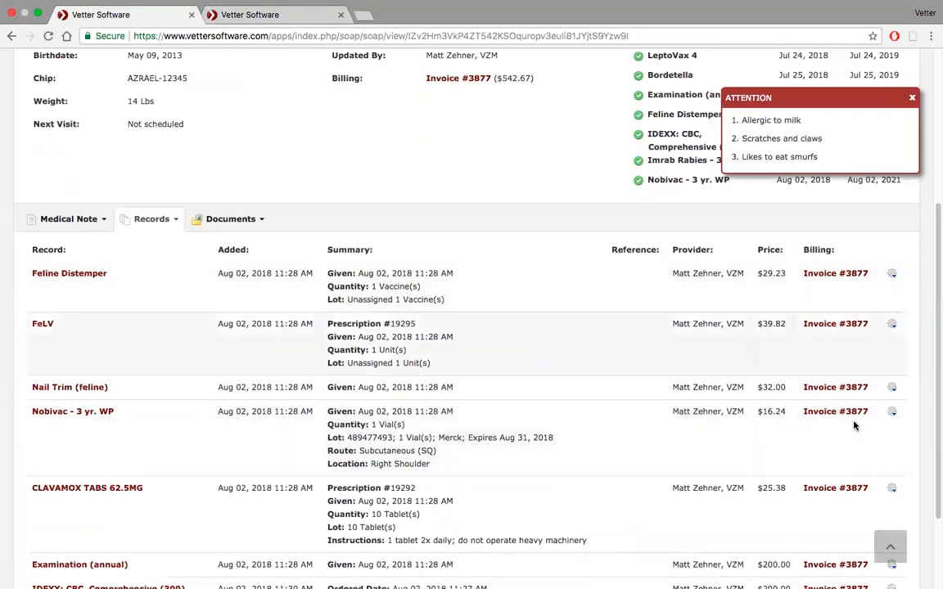
{"action": "scroll", "coordinate": [605, 367], "scroll_direction": "up", "scroll_amount": 6}
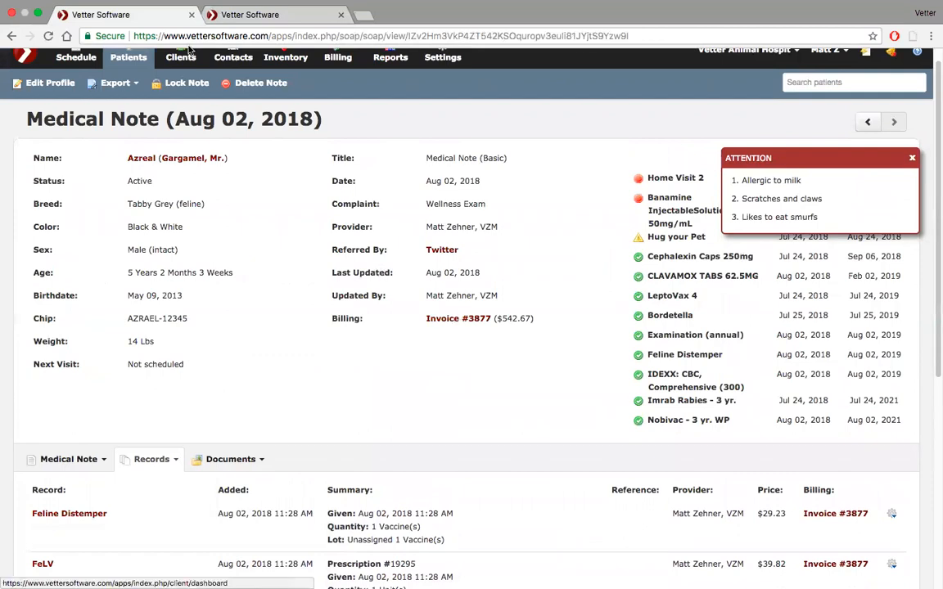
- Review the patient's history on the profile, including each record's linked medical note and invoice
{"action": "left_click", "coordinate": [272, 16]}
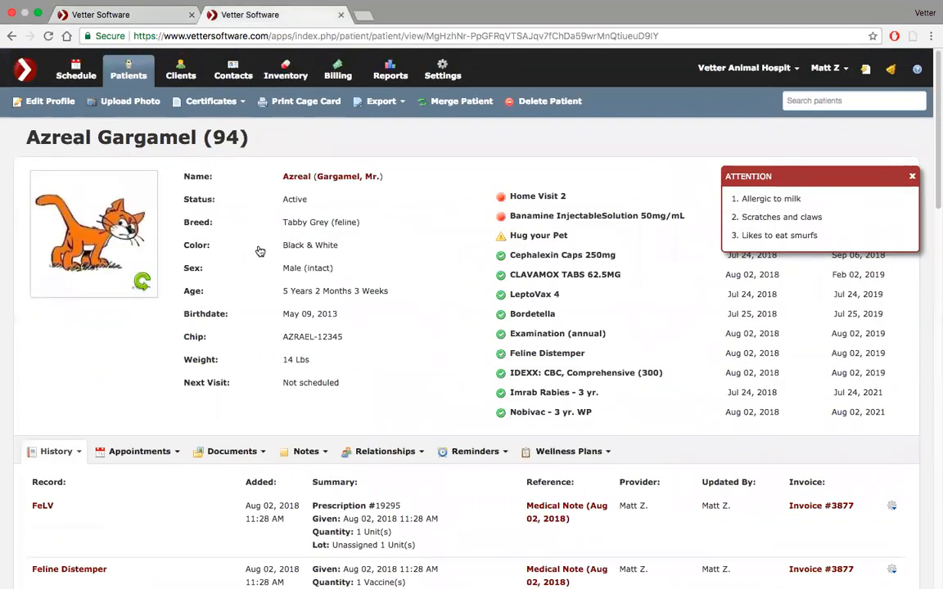
{"action": "scroll", "coordinate": [258, 250], "scroll_direction": "down", "scroll_amount": 4}
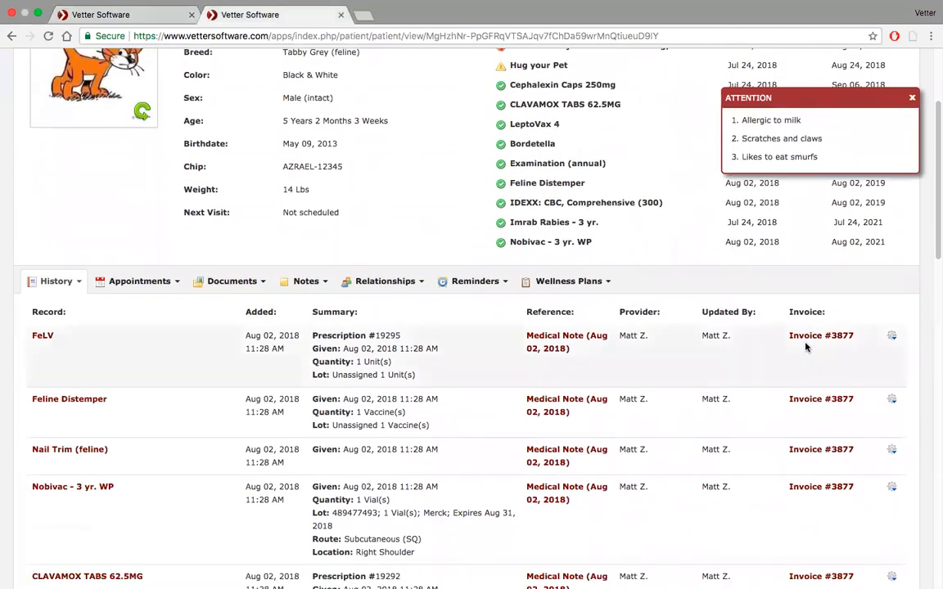
{"action": "scroll", "coordinate": [412, 218], "scroll_direction": "up", "scroll_amount": 4}
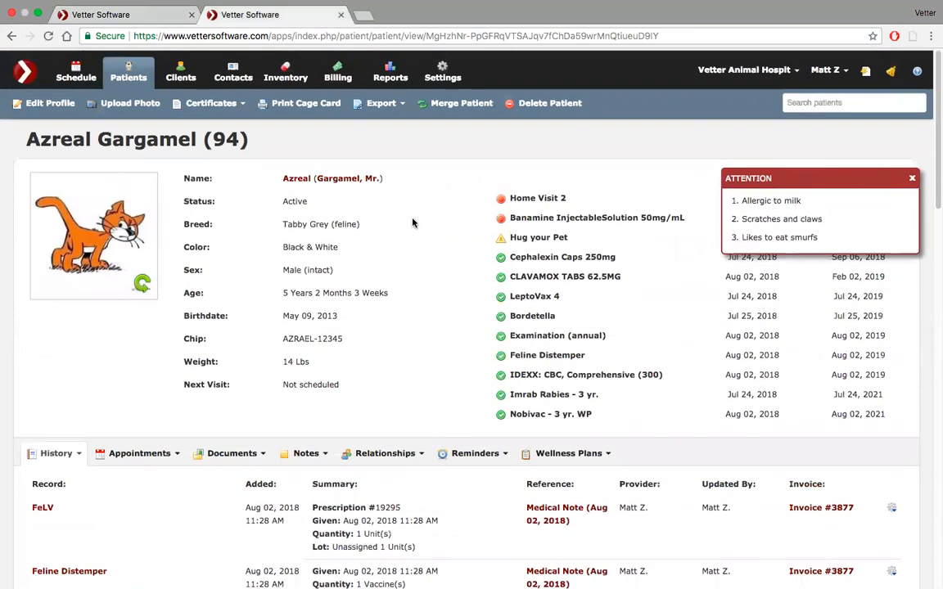
- Open the owner's client profile to look at its billing options, and go to the practice's Billing Dashboard
{"action": "left_click", "coordinate": [344, 177]}
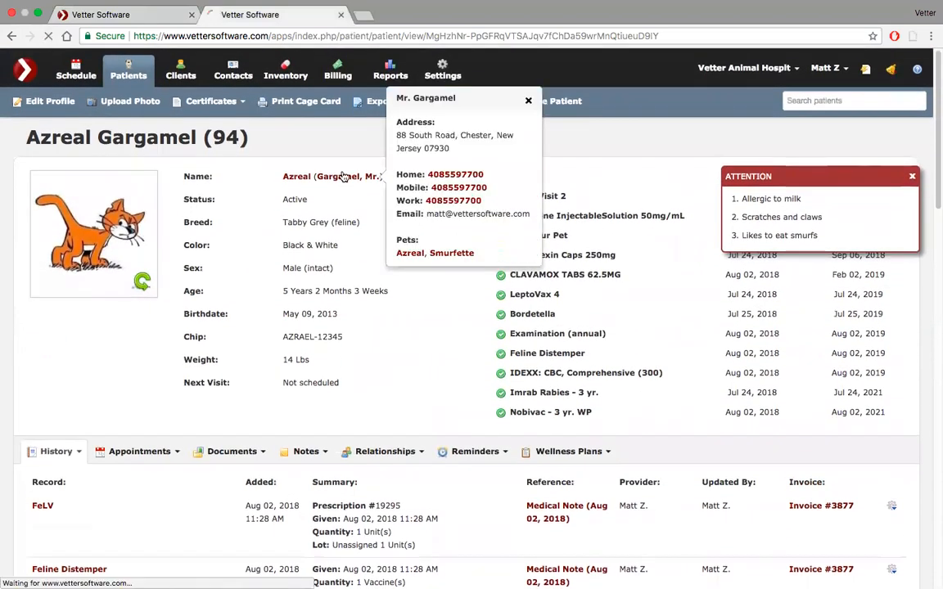
{"action": "scroll", "coordinate": [244, 303], "scroll_direction": "down", "scroll_amount": 2}
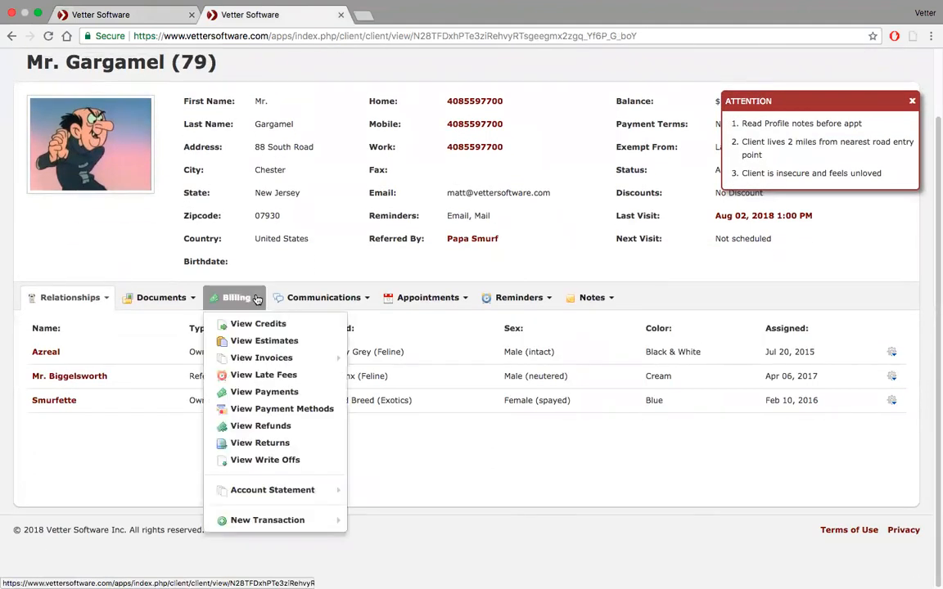
{"action": "mouse_move", "coordinate": [264, 364]}
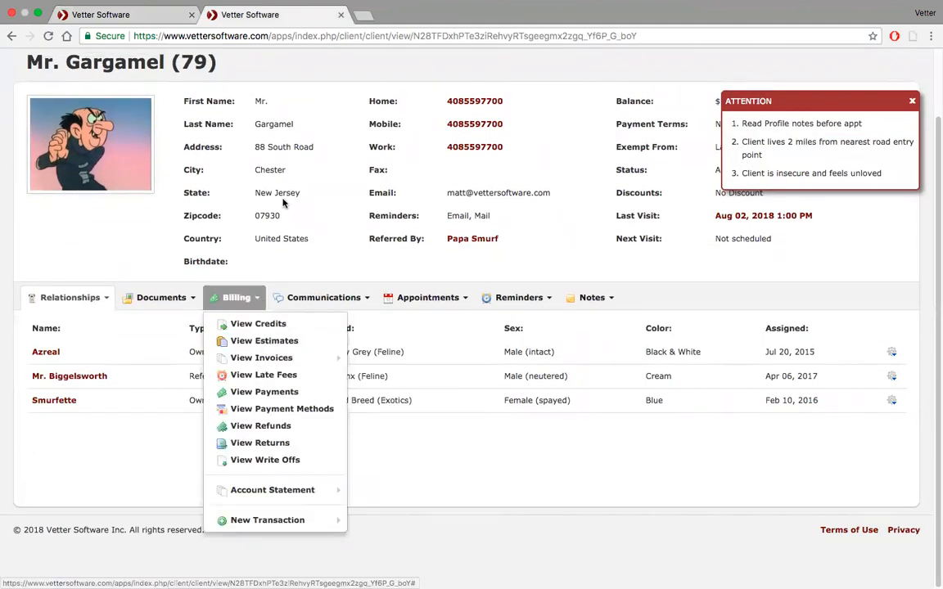
{"action": "scroll", "coordinate": [284, 204], "scroll_direction": "up", "scroll_amount": 3}
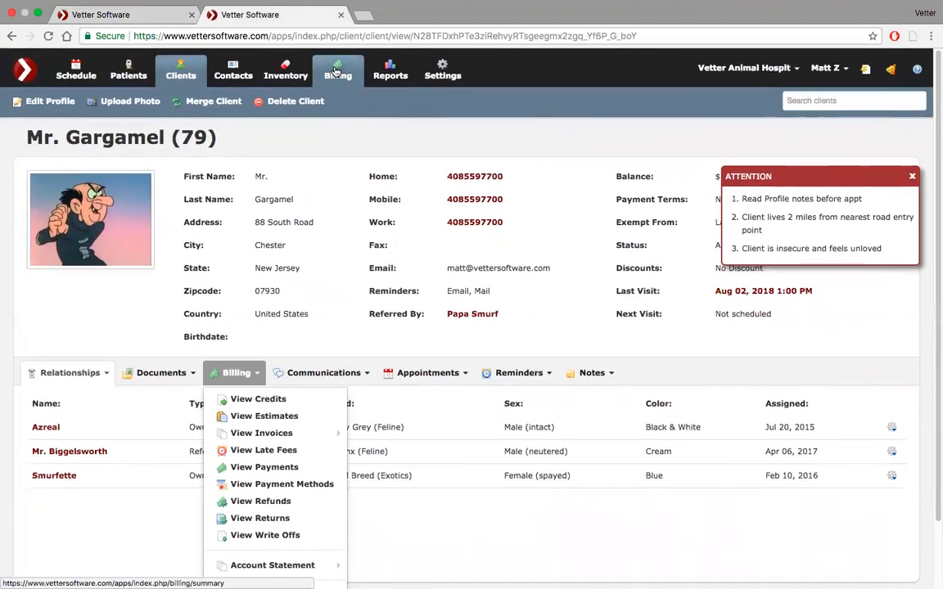
{"action": "left_click", "coordinate": [335, 72]}
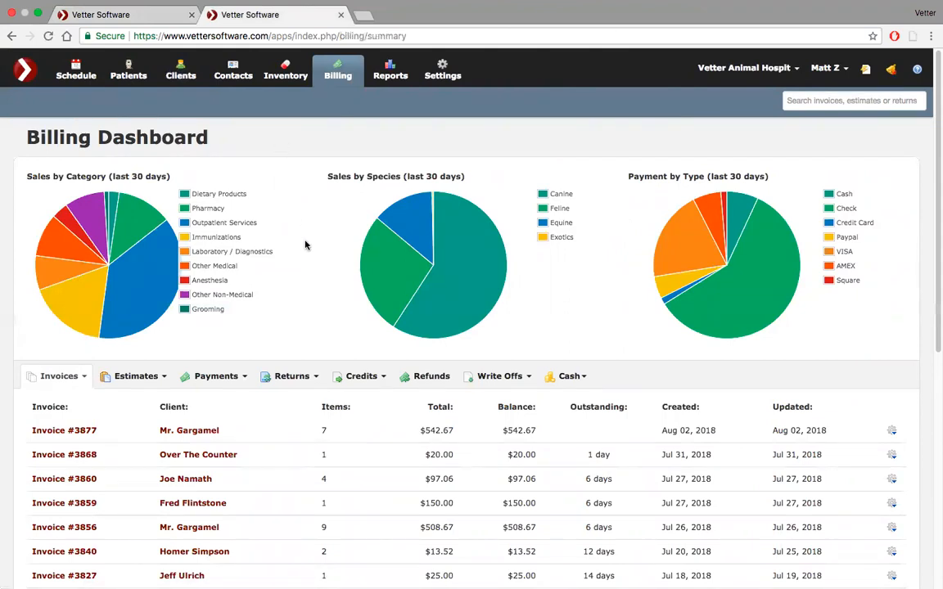
- Review the Billing Dashboard's sales and payment charts together with its list of invoices
{"action": "scroll", "coordinate": [305, 244], "scroll_direction": "down", "scroll_amount": 3}
{"action": "scroll", "coordinate": [304, 244], "scroll_direction": "up", "scroll_amount": 2}
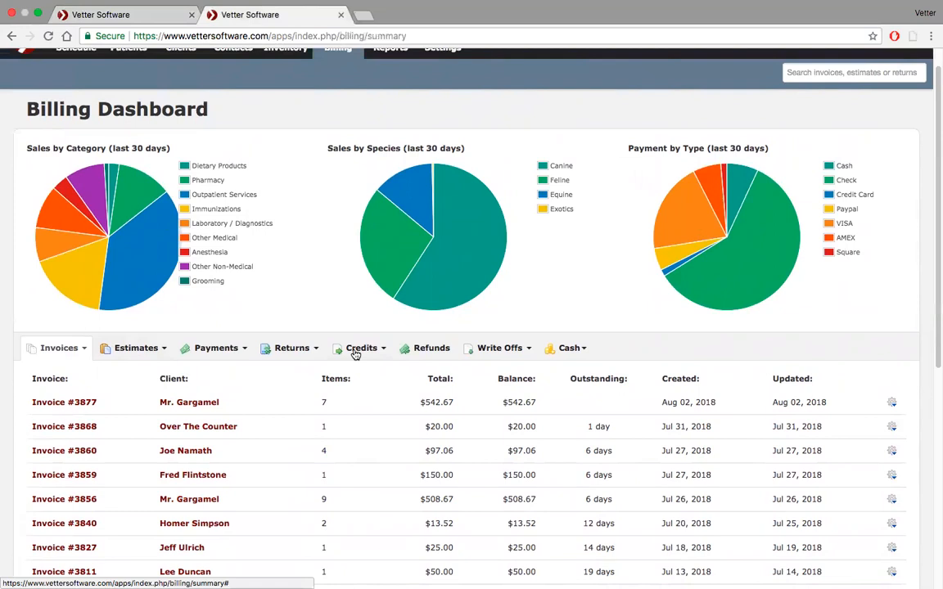
{"action": "scroll", "coordinate": [354, 353], "scroll_direction": "up", "scroll_amount": 1}
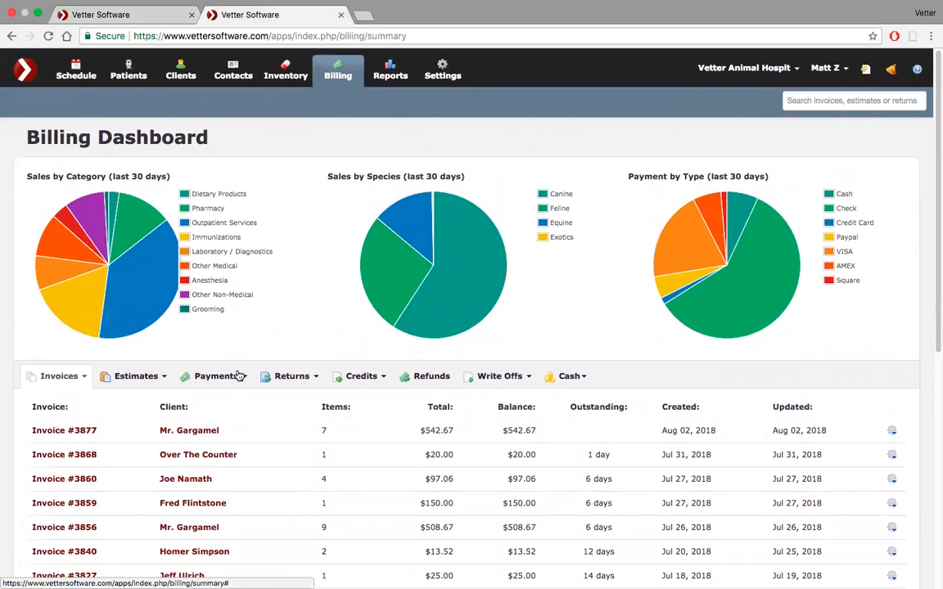
{"action": "scroll", "coordinate": [238, 374], "scroll_direction": "down", "scroll_amount": 3}
{"action": "scroll", "coordinate": [238, 375], "scroll_direction": "up", "scroll_amount": 3}
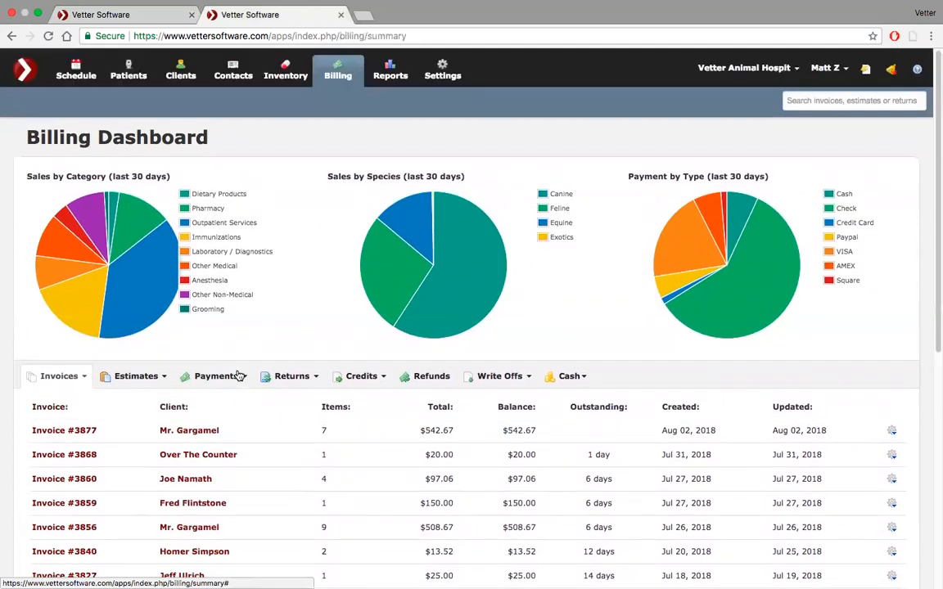
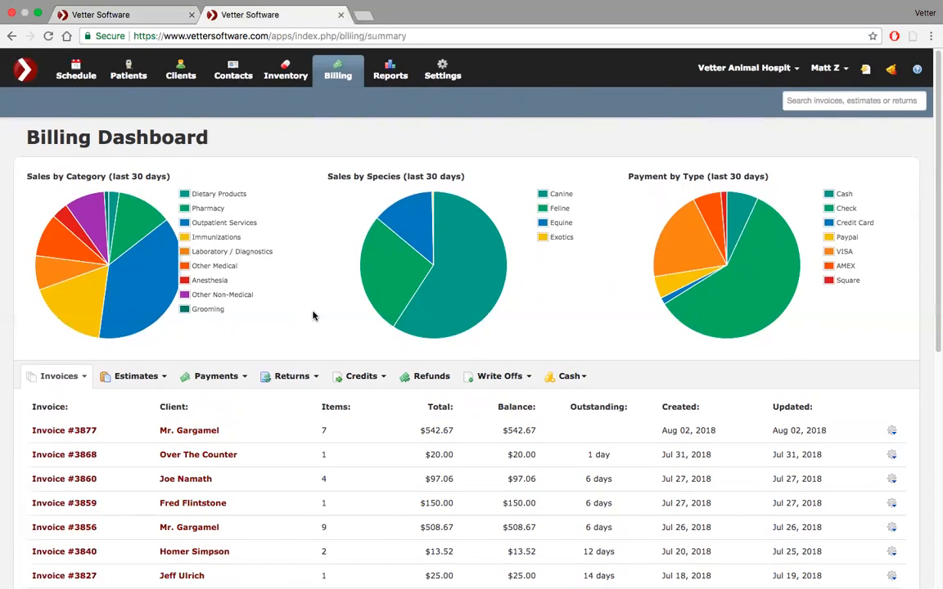
- Open the Aug 02, 2018 invoice from the Billing Dashboard and view its items
{"action": "scroll", "coordinate": [312, 315], "scroll_direction": "down", "scroll_amount": 3}
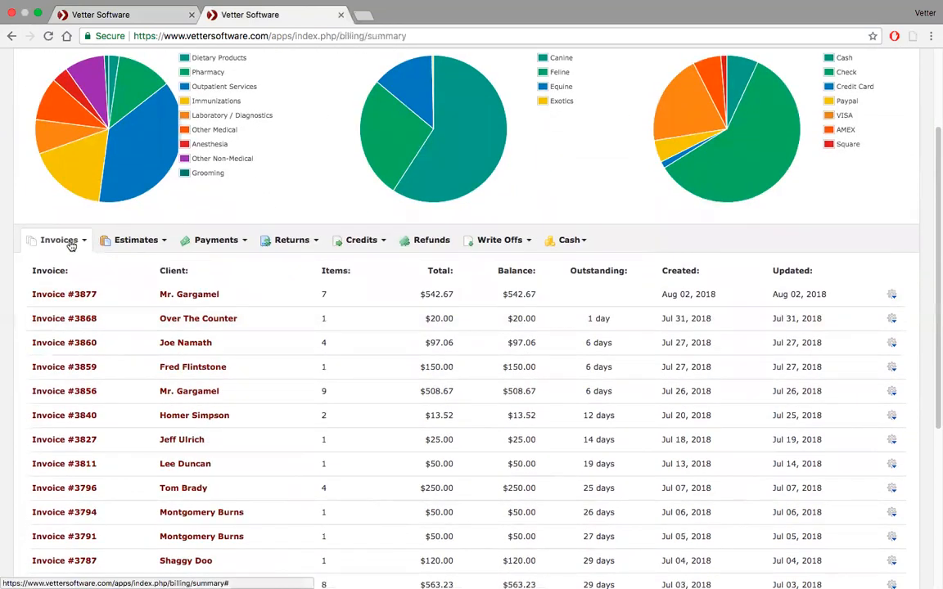
{"action": "left_click", "coordinate": [58, 296]}
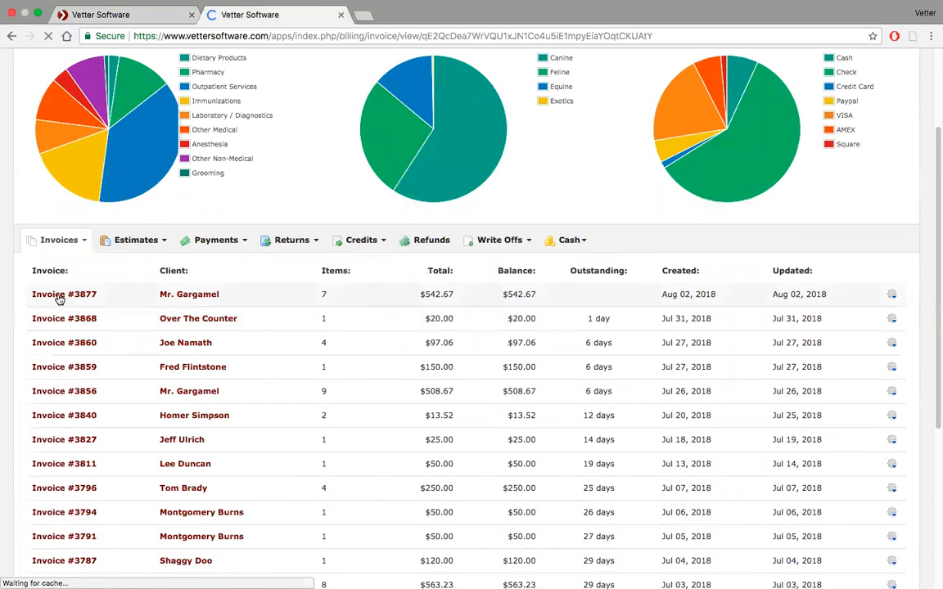
{"action": "scroll", "coordinate": [192, 273], "scroll_direction": "down", "scroll_amount": 2}
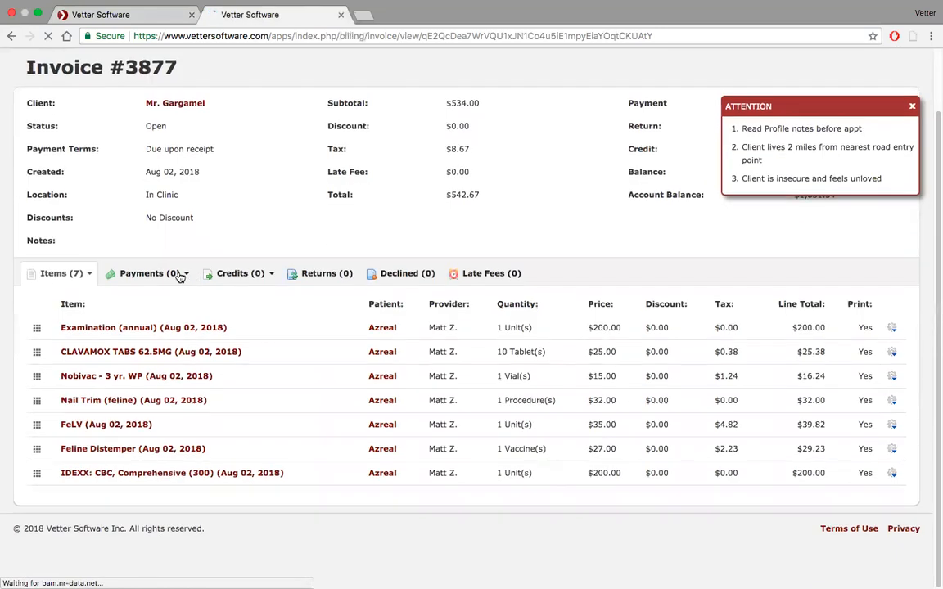
- Add Hills Canine Adult - Mature Healthy Advantage 4LB to the invoice, linked to Medical Note (Aug 02, 2018), and save the item
{"action": "left_click", "coordinate": [87, 276]}
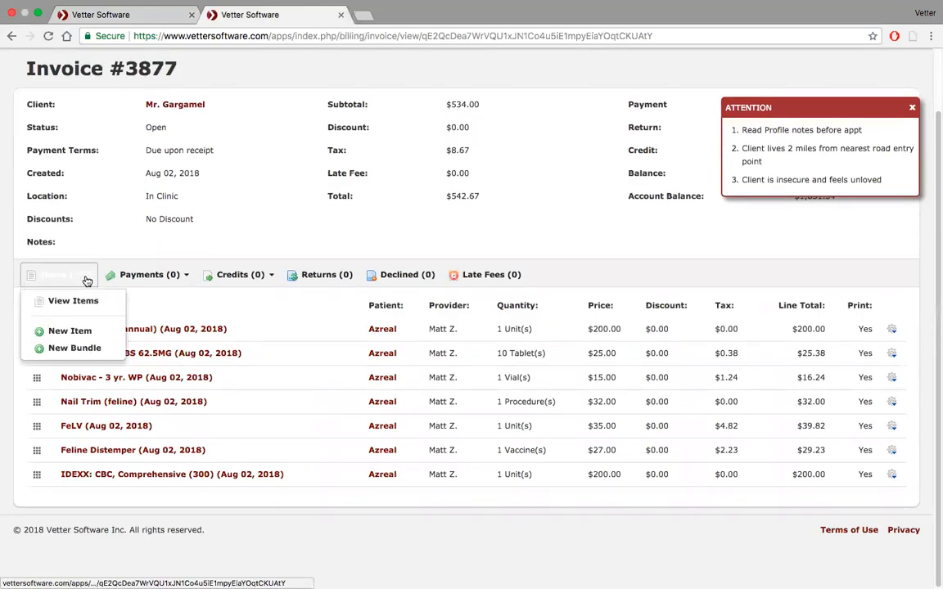
{"action": "left_click", "coordinate": [85, 330]}
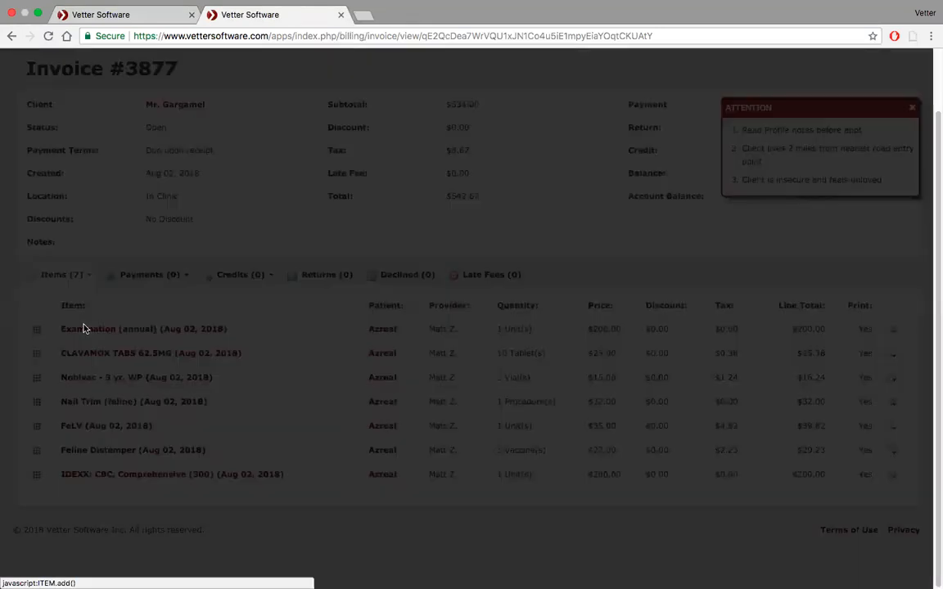
{"action": "type", "text": "hills"}
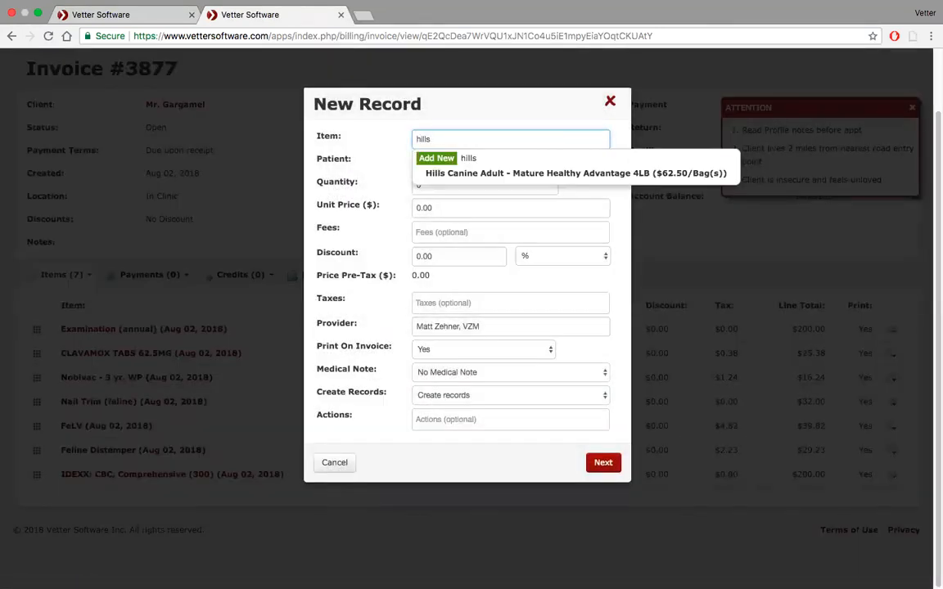
{"action": "left_click", "coordinate": [503, 174]}
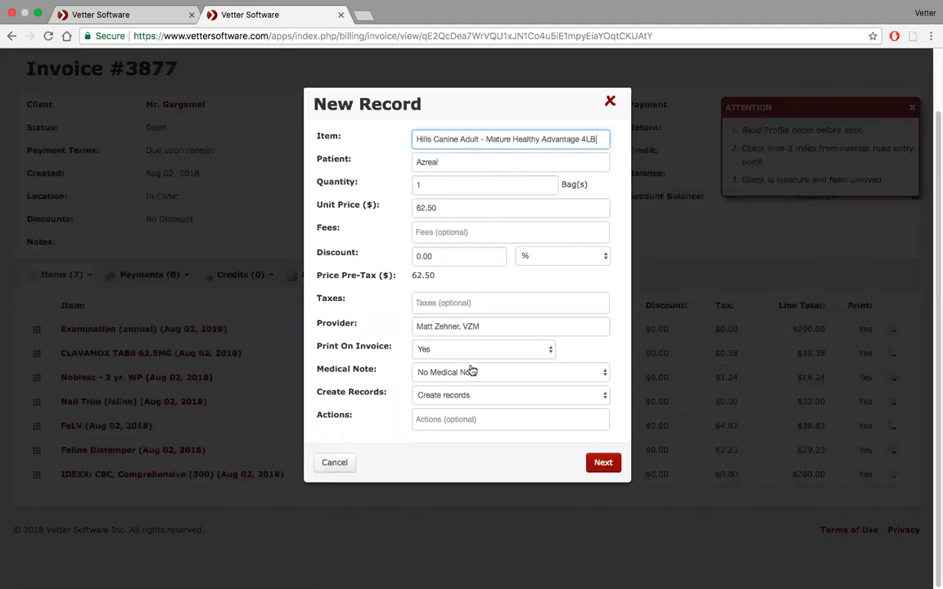
{"action": "left_click", "coordinate": [556, 374]}
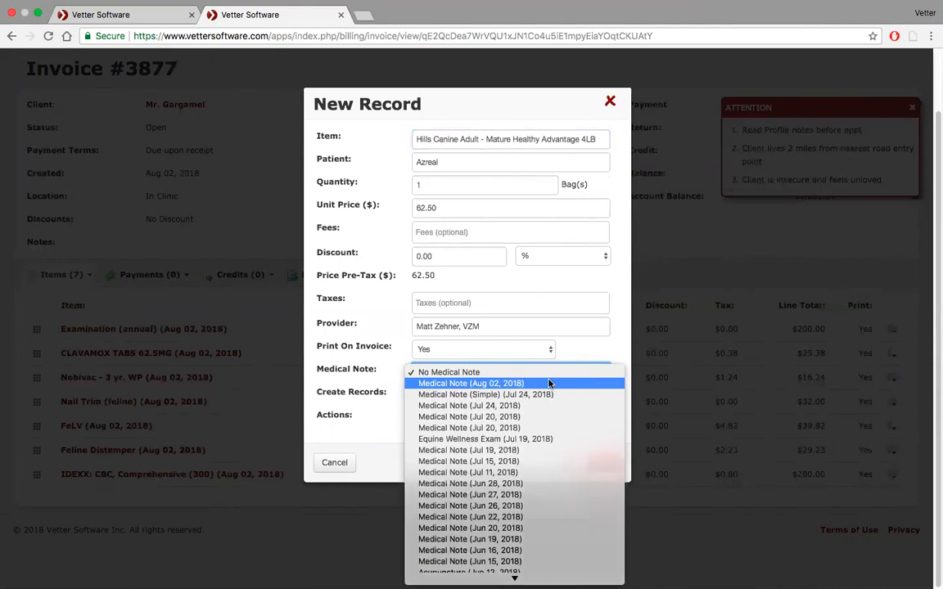
{"action": "left_click", "coordinate": [548, 383]}
{"action": "left_click", "coordinate": [604, 464]}
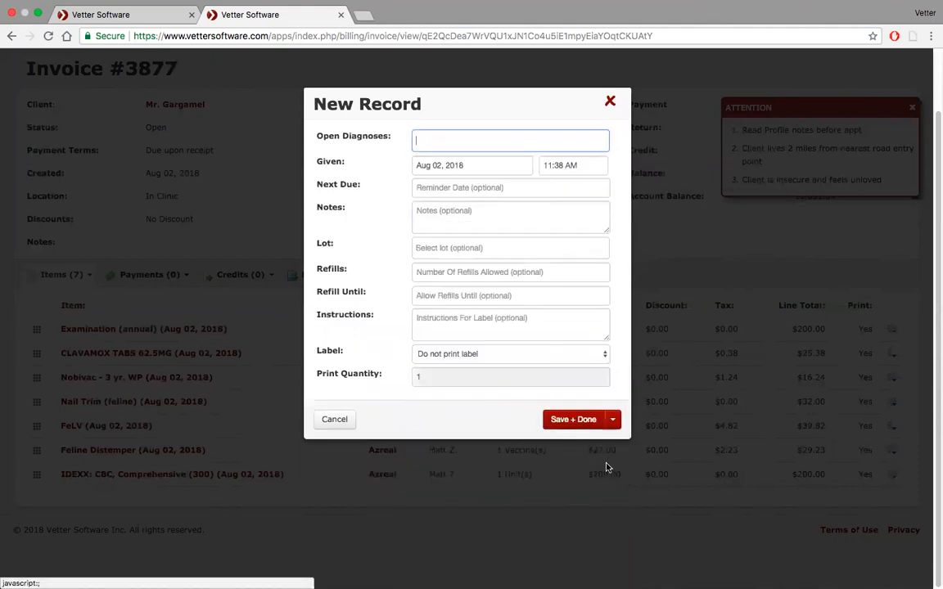
{"action": "left_click", "coordinate": [578, 423]}
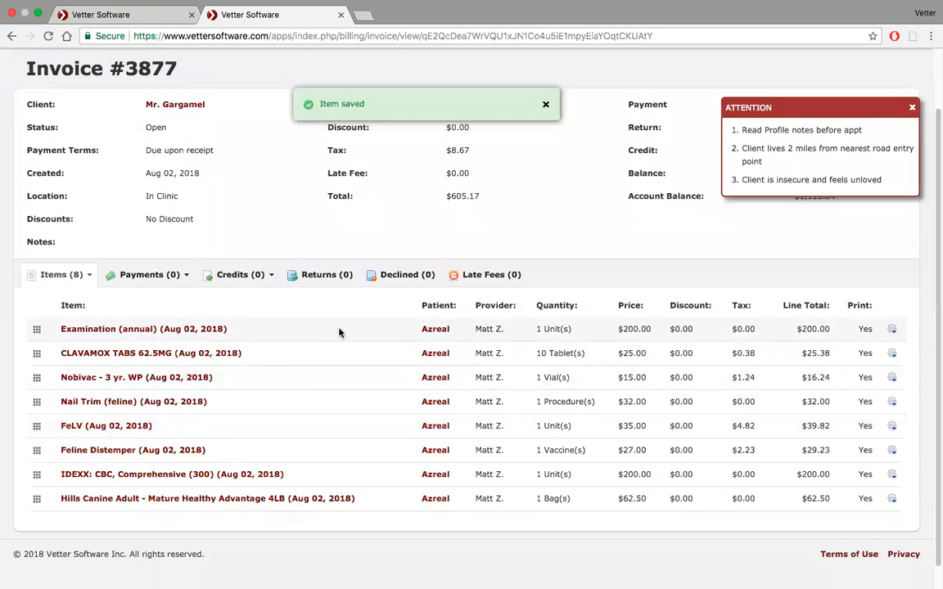
- View the new payment form for the invoice and close it without saving
{"action": "left_click", "coordinate": [182, 275]}
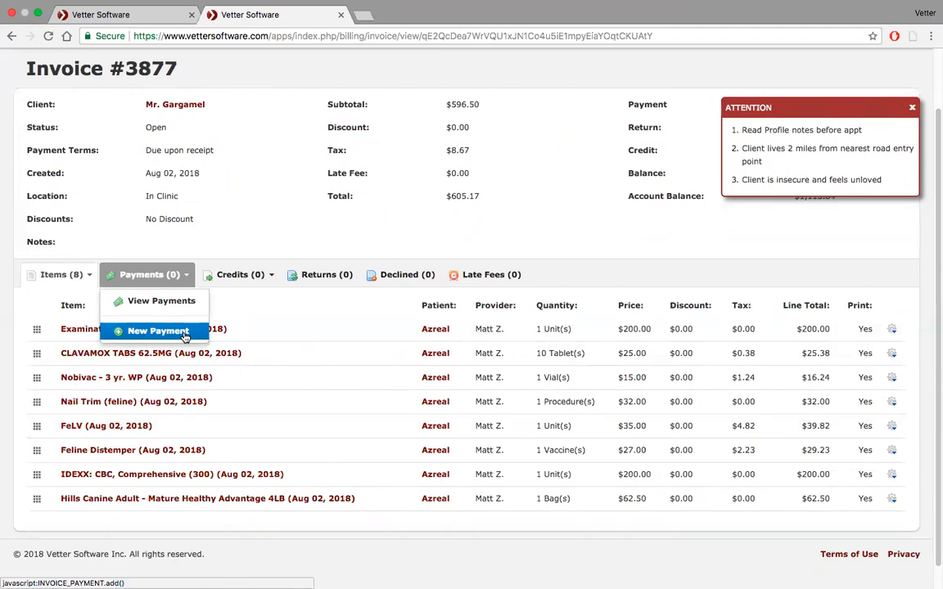
{"action": "left_click", "coordinate": [185, 336]}
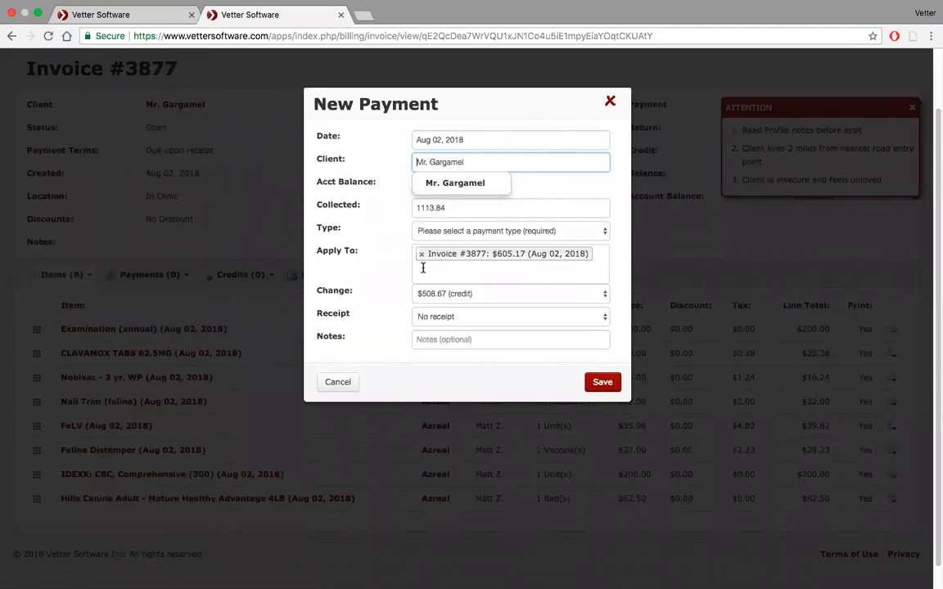
{"action": "left_click", "coordinate": [612, 101]}
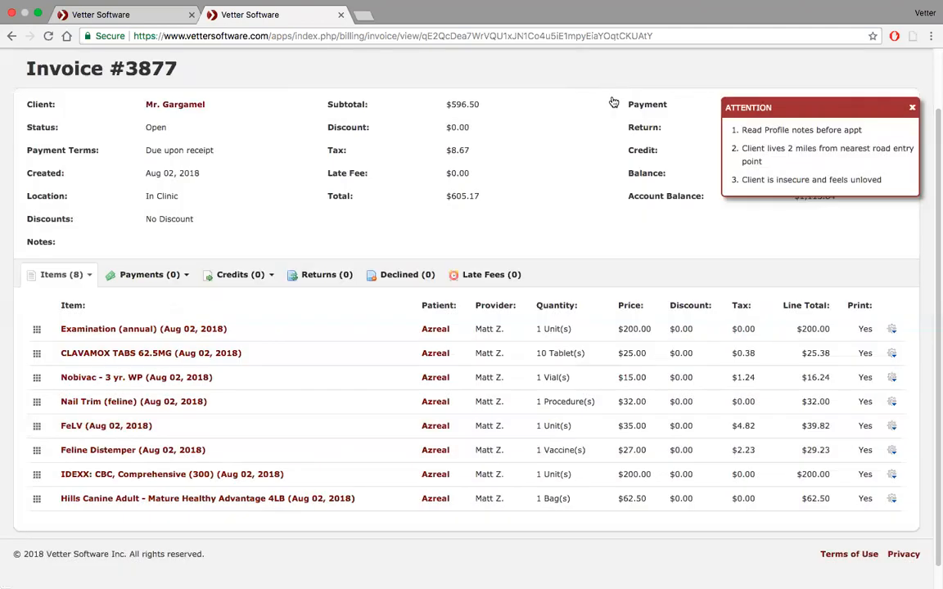
- Open Azreal's 1:00 pm wellness exam appointment on the Aug 2, 2018 schedule and start its check-out
{"action": "scroll", "coordinate": [265, 152], "scroll_direction": "up", "scroll_amount": 2}
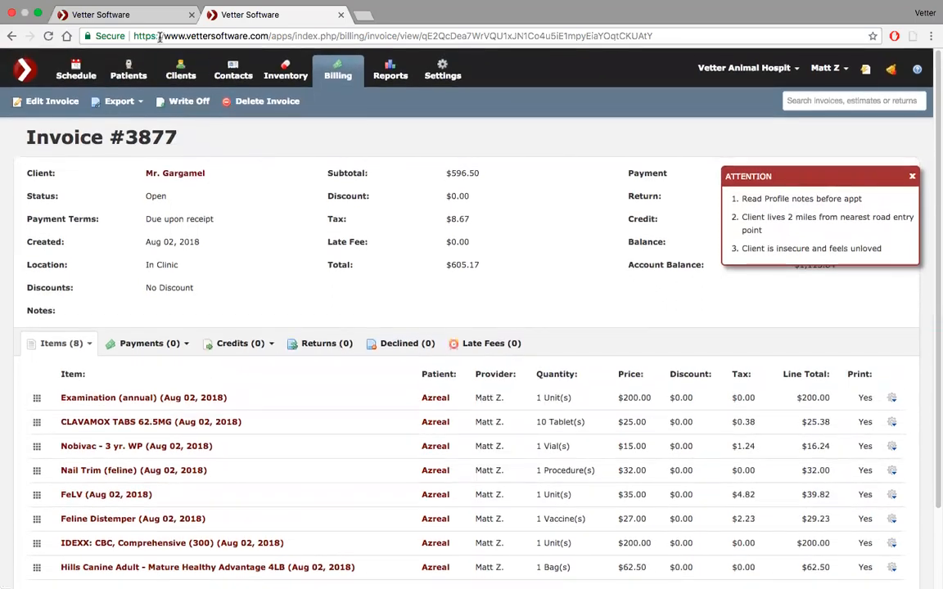
{"action": "left_click", "coordinate": [143, 15]}
{"action": "scroll", "coordinate": [154, 54], "scroll_direction": "up", "scroll_amount": 1}
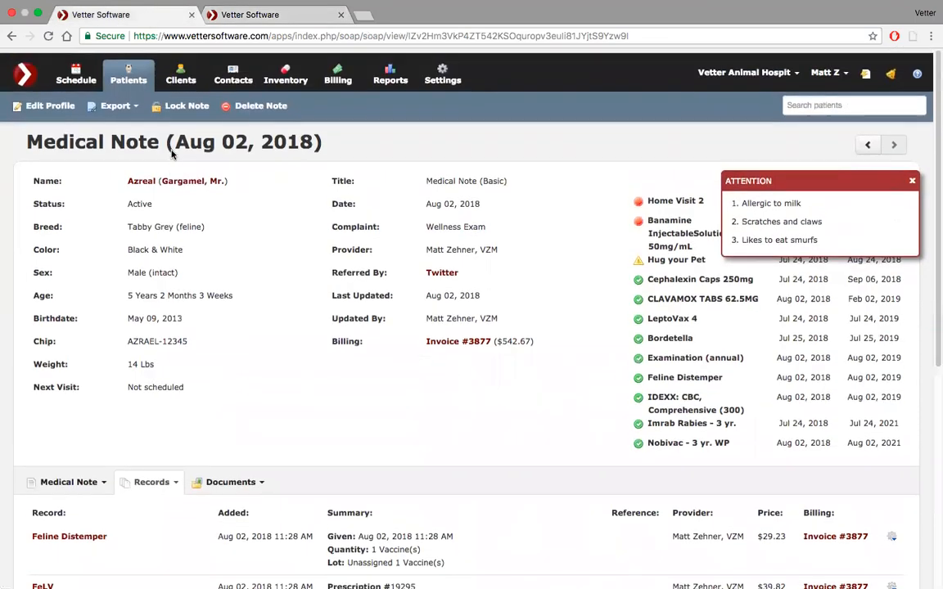
{"action": "left_click", "coordinate": [73, 69]}
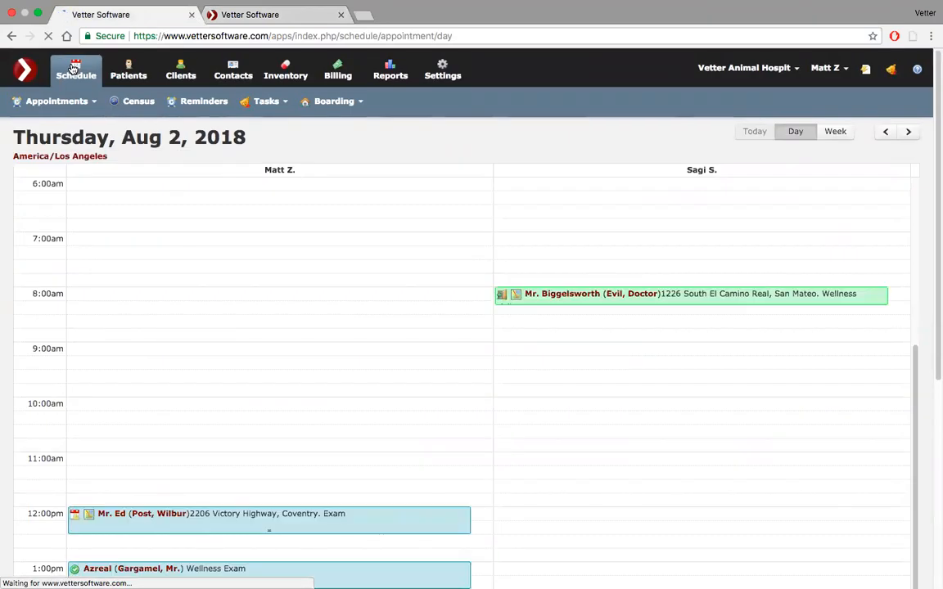
{"action": "scroll", "coordinate": [179, 230], "scroll_direction": "down", "scroll_amount": 2}
{"action": "scroll", "coordinate": [179, 231], "scroll_direction": "down", "scroll_amount": 2}
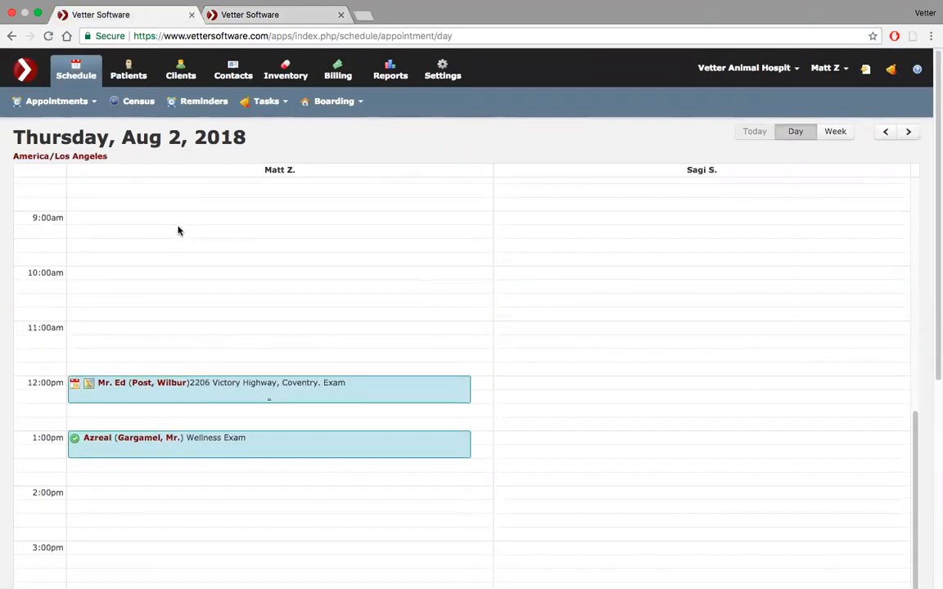
{"action": "left_click", "coordinate": [327, 389]}
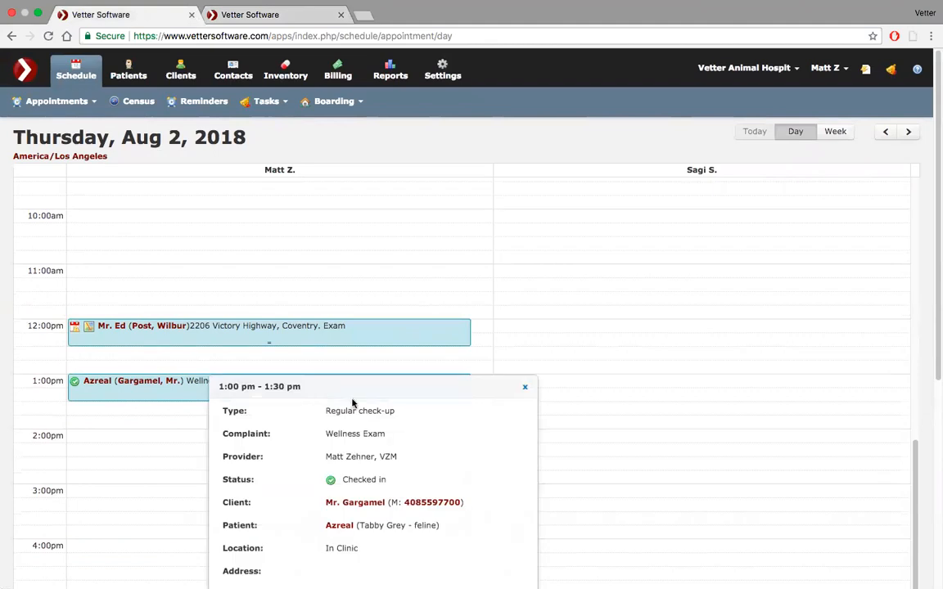
{"action": "scroll", "coordinate": [401, 426], "scroll_direction": "down", "scroll_amount": 5}
{"action": "scroll", "coordinate": [401, 427], "scroll_direction": "down", "scroll_amount": 1}
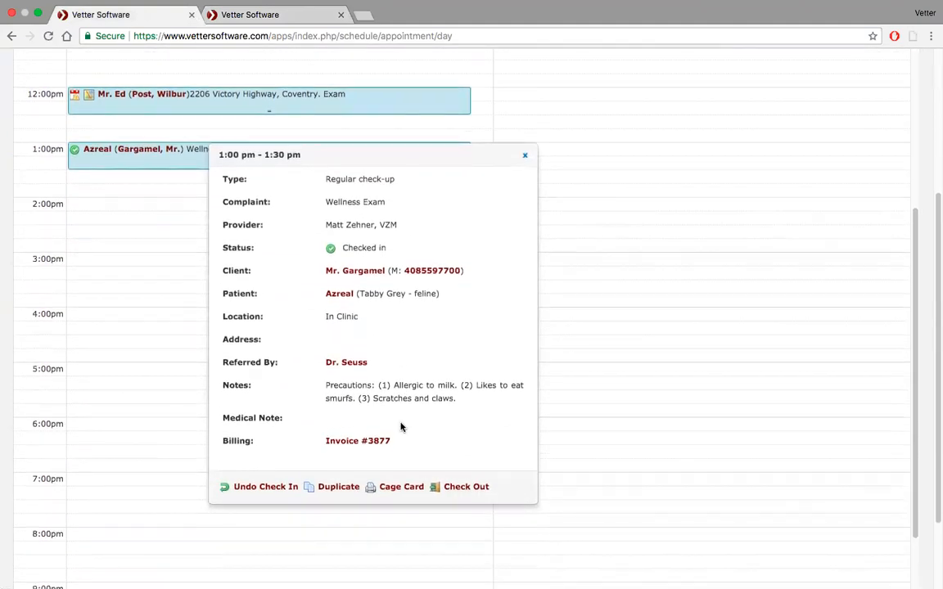
{"action": "left_click", "coordinate": [466, 488]}
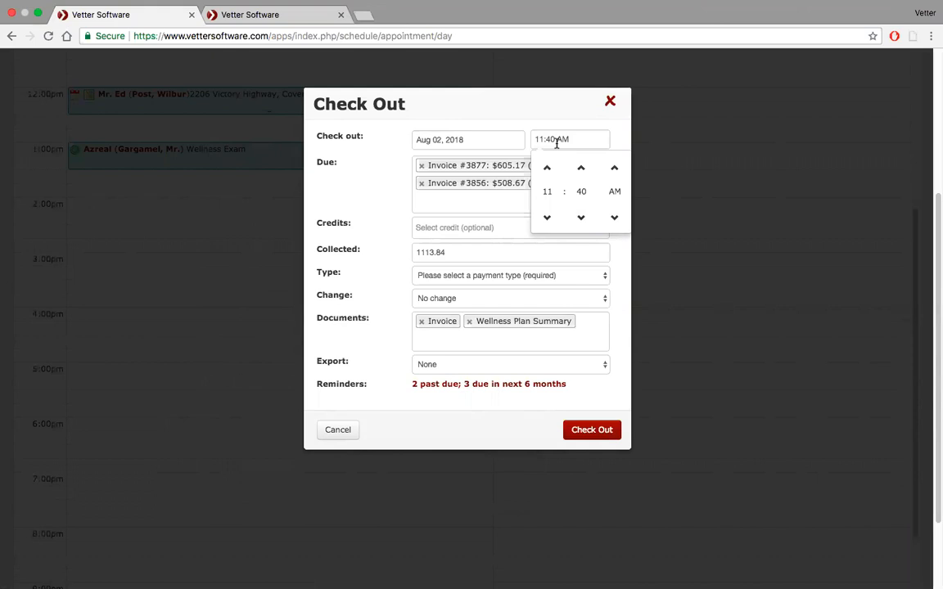
{"action": "left_click", "coordinate": [324, 179]}
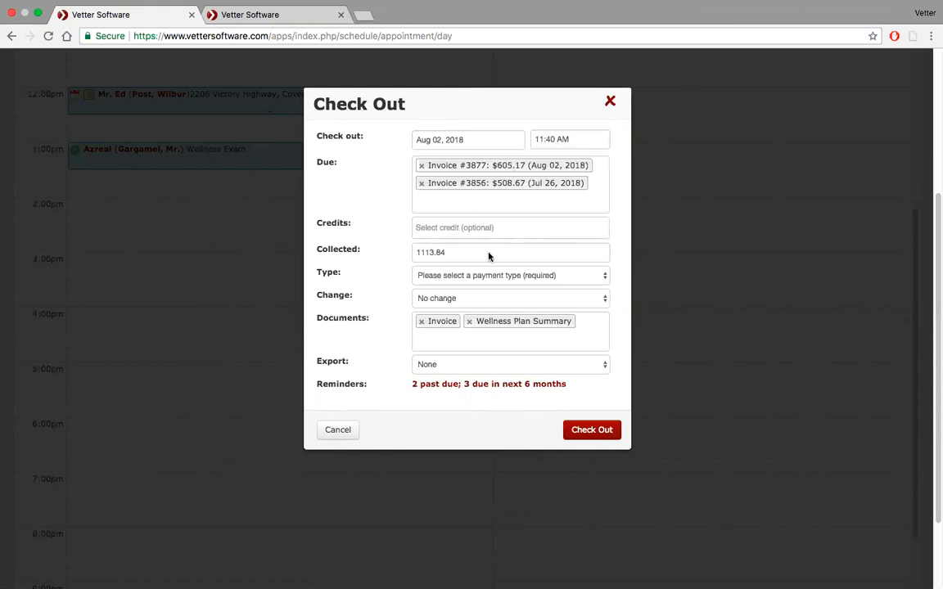
- Replace Wellness Plan Summary with Exam Discharge Letter in the check-out documents
{"action": "left_click", "coordinate": [469, 321]}
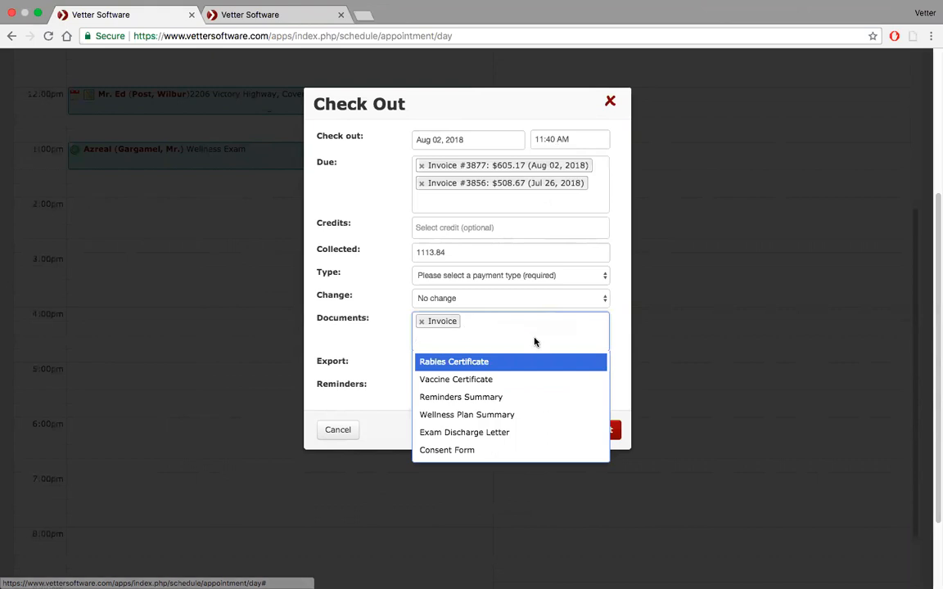
{"action": "scroll", "coordinate": [535, 341], "scroll_direction": "down", "scroll_amount": 2}
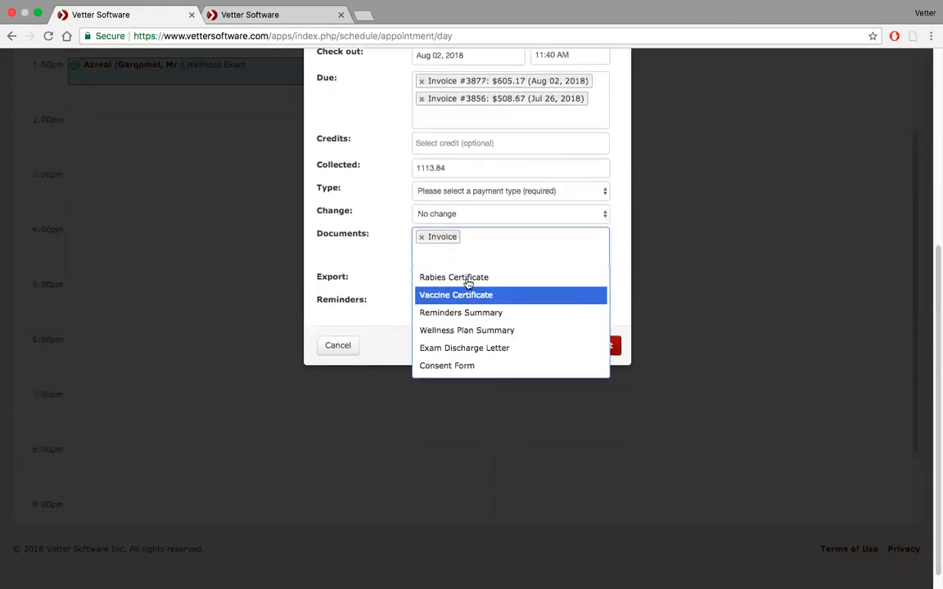
{"action": "scroll", "coordinate": [501, 356], "scroll_direction": "down", "scroll_amount": 1}
{"action": "scroll", "coordinate": [501, 356], "scroll_direction": "up", "scroll_amount": 1}
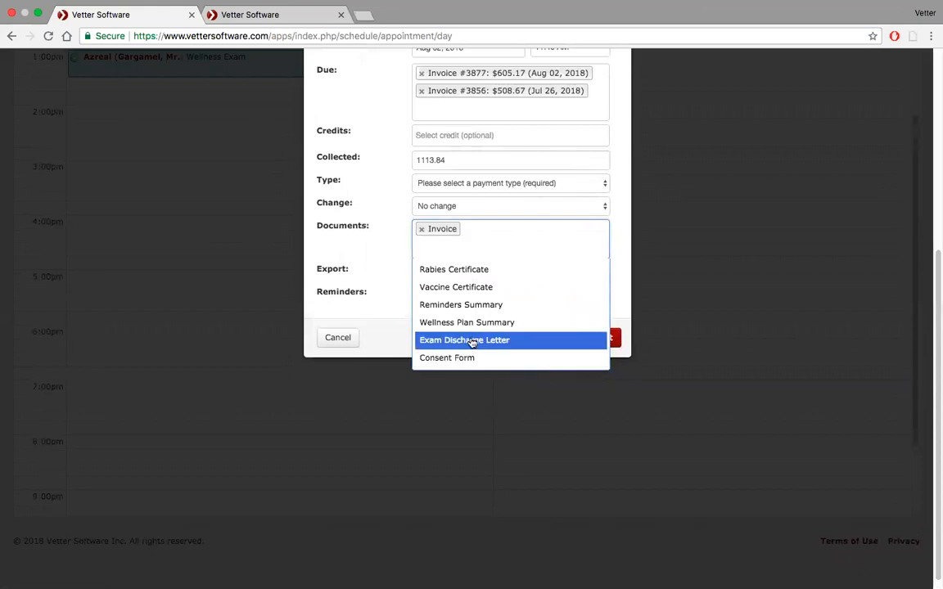
{"action": "left_click", "coordinate": [471, 341]}
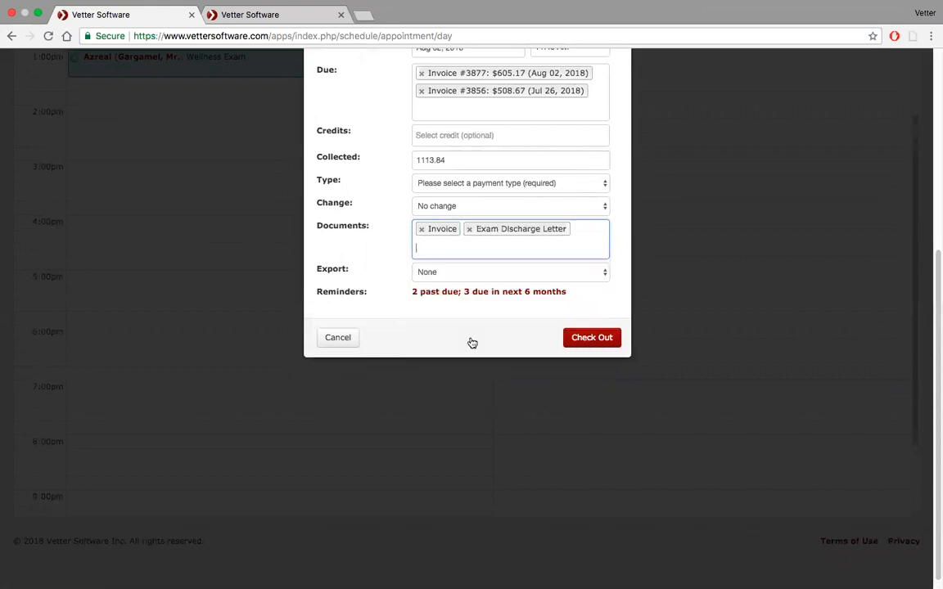
- Add Consent Form, Reminders Summary and Vaccine Certificate to the check-out documents
{"action": "left_click", "coordinate": [496, 246]}
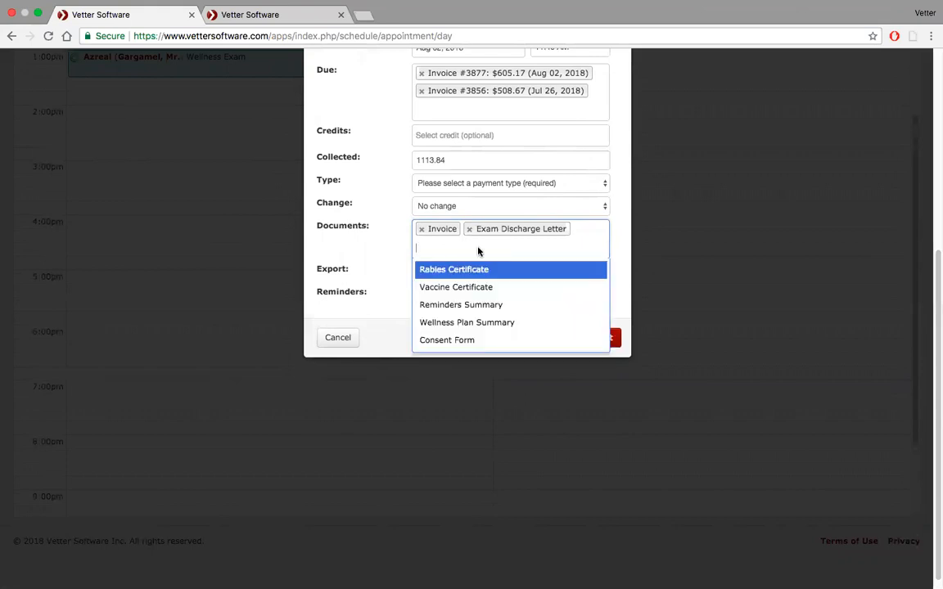
{"action": "left_click", "coordinate": [450, 342]}
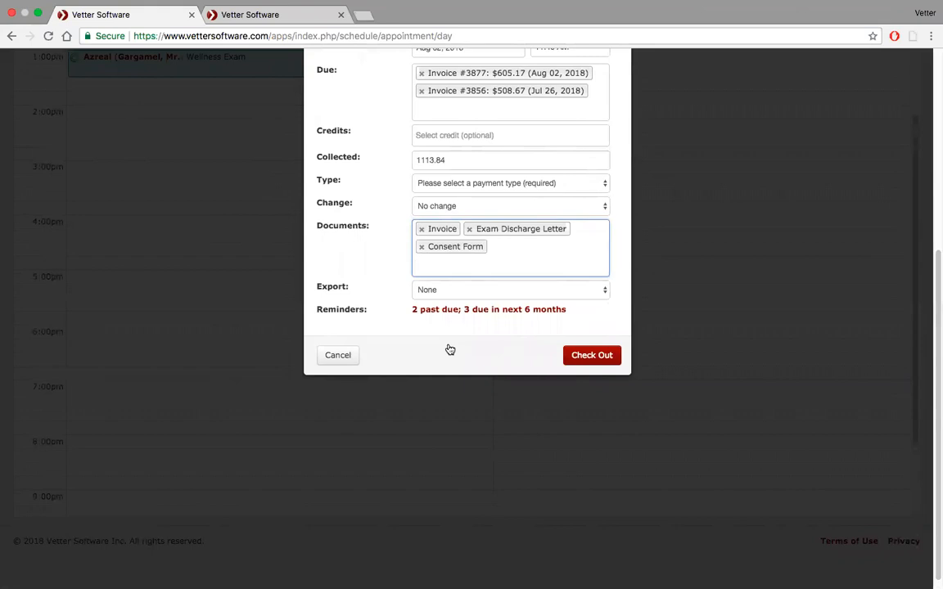
{"action": "left_click", "coordinate": [528, 263]}
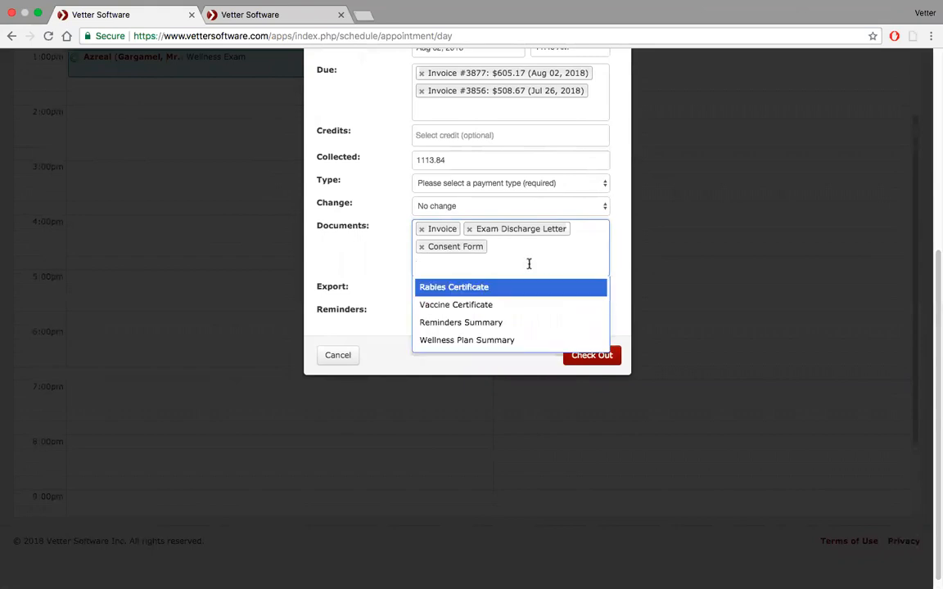
{"action": "left_click", "coordinate": [497, 323]}
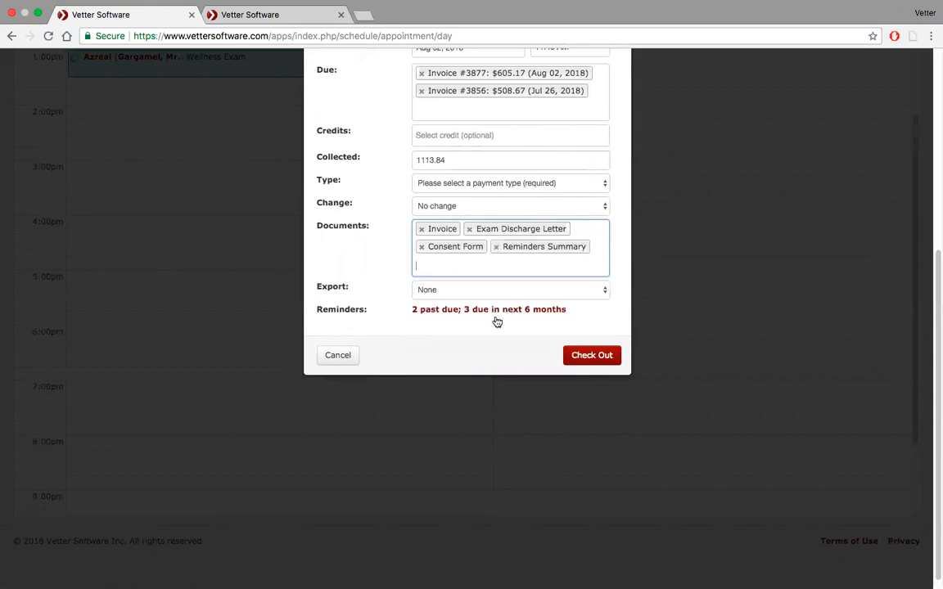
{"action": "left_click", "coordinate": [534, 264]}
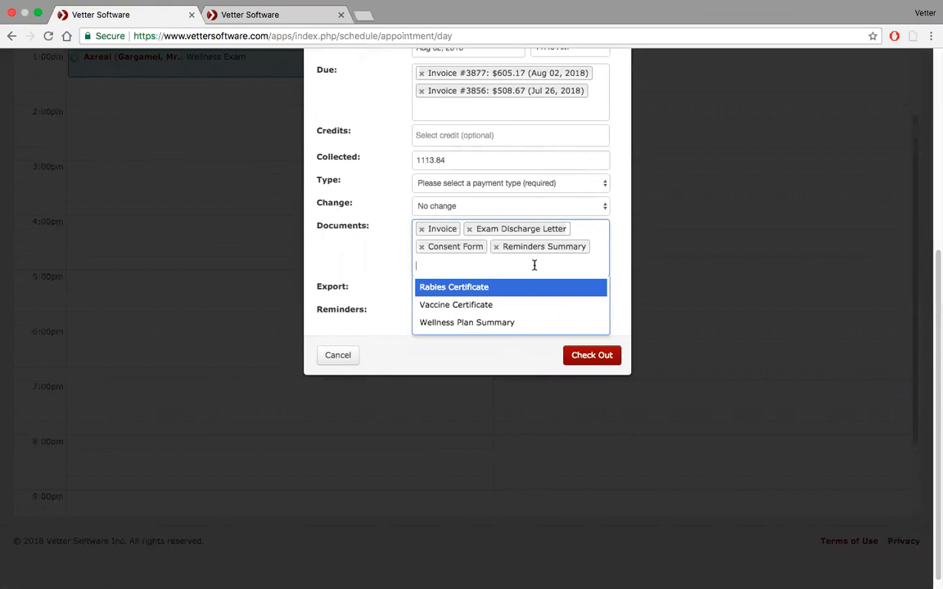
{"action": "left_click", "coordinate": [477, 305]}
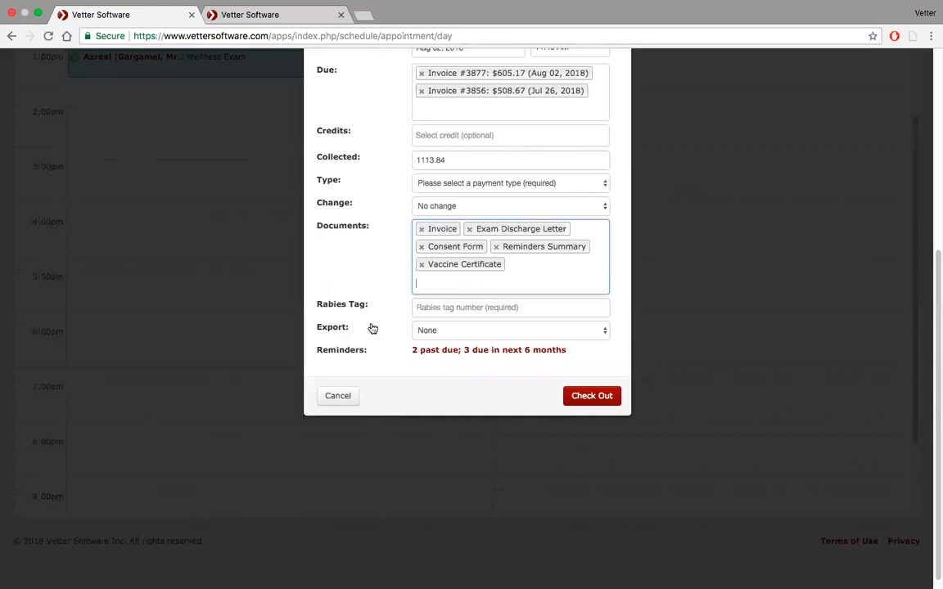
- Set the check-out payment type to VISA and enter sample as the rabies tag number
{"action": "left_click", "coordinate": [436, 307]}
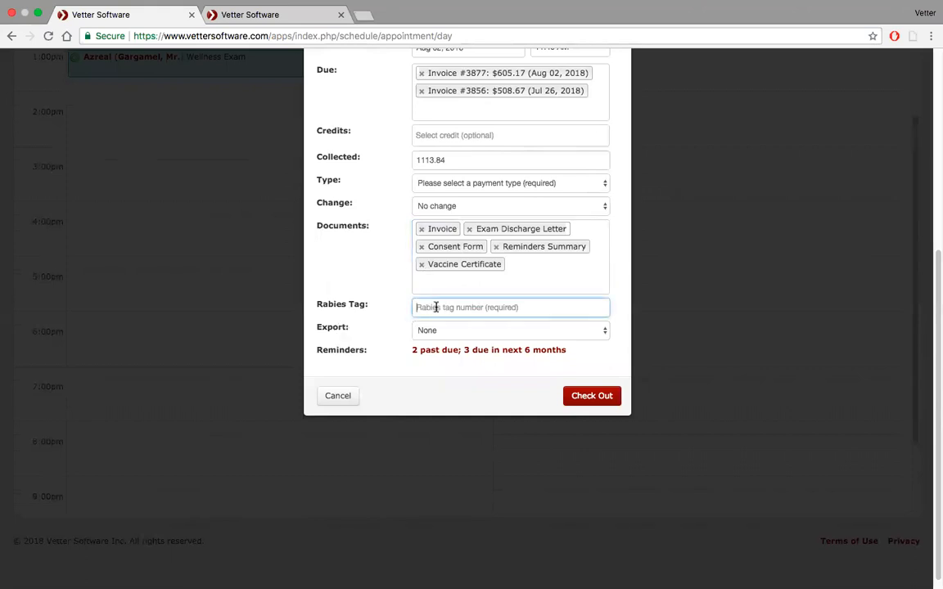
{"action": "left_click", "coordinate": [606, 181]}
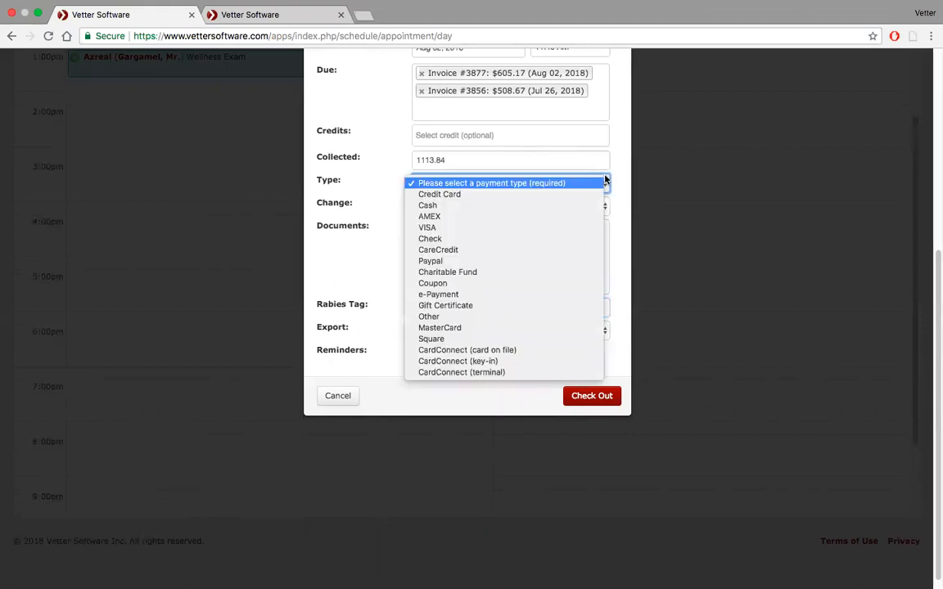
{"action": "left_click", "coordinate": [553, 229]}
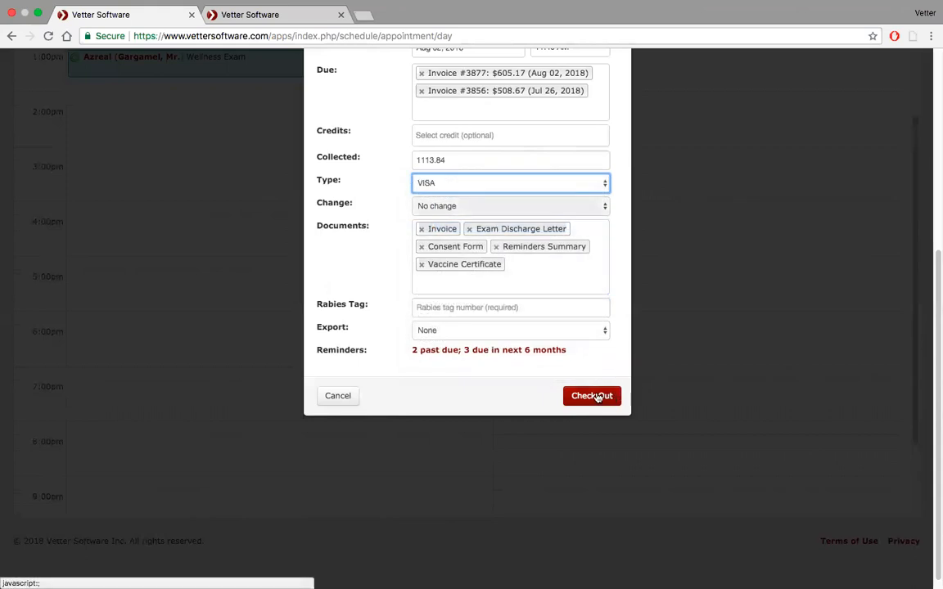
{"action": "left_click", "coordinate": [594, 396]}
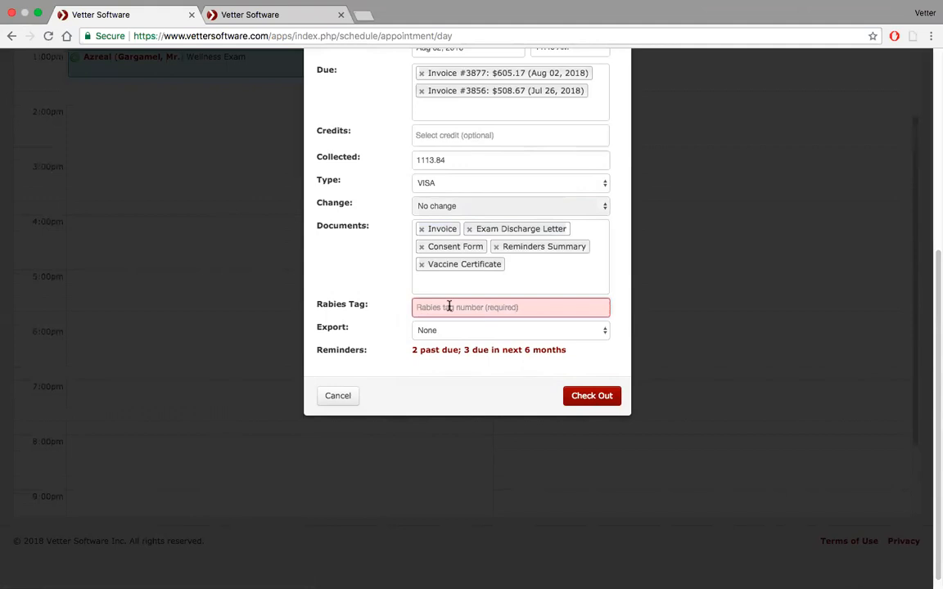
{"action": "type", "text": "sample"}
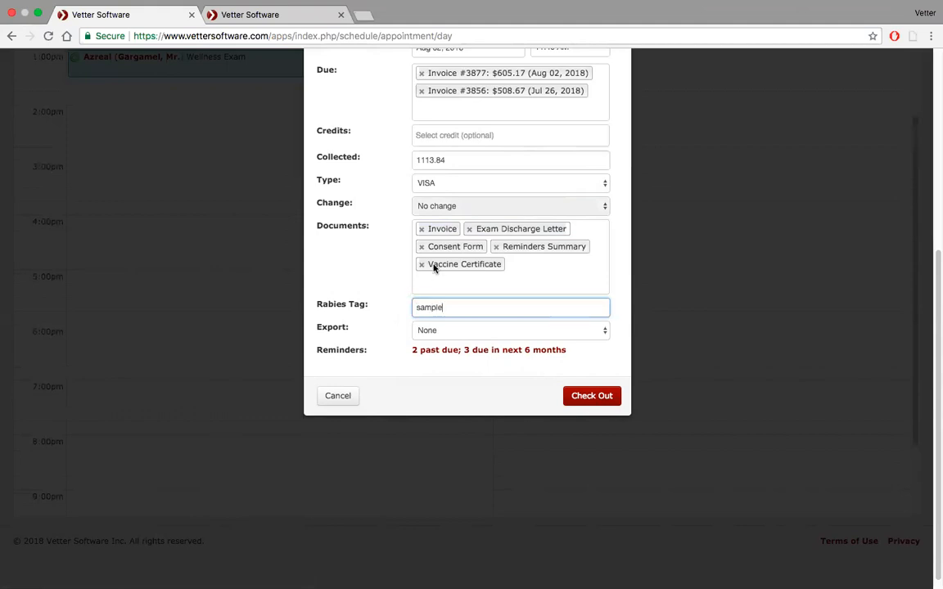
- Set the check-out documents to export by Print and complete Azreal's check-out
{"action": "scroll", "coordinate": [413, 133], "scroll_direction": "up", "scroll_amount": 3}
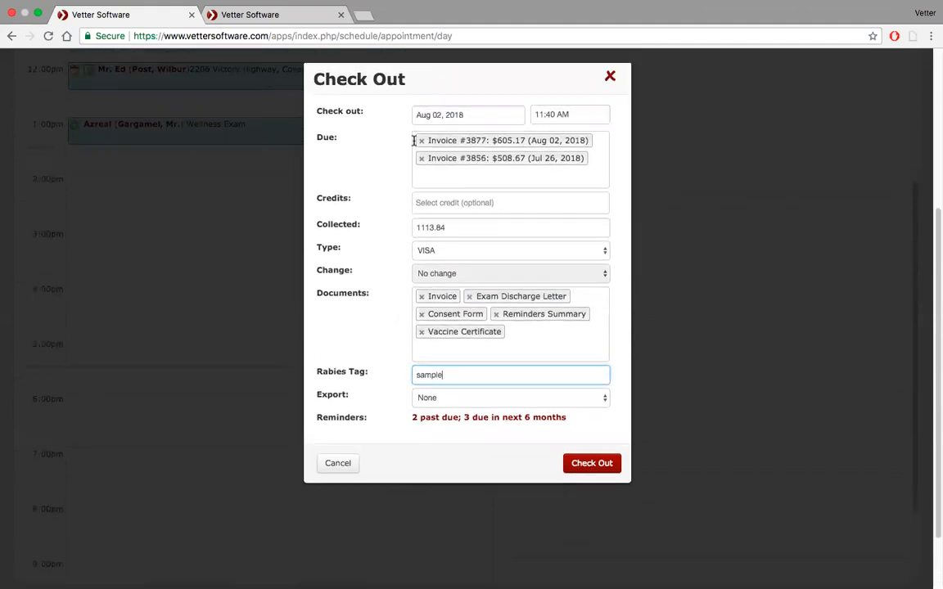
{"action": "scroll", "coordinate": [413, 141], "scroll_direction": "down", "scroll_amount": 2}
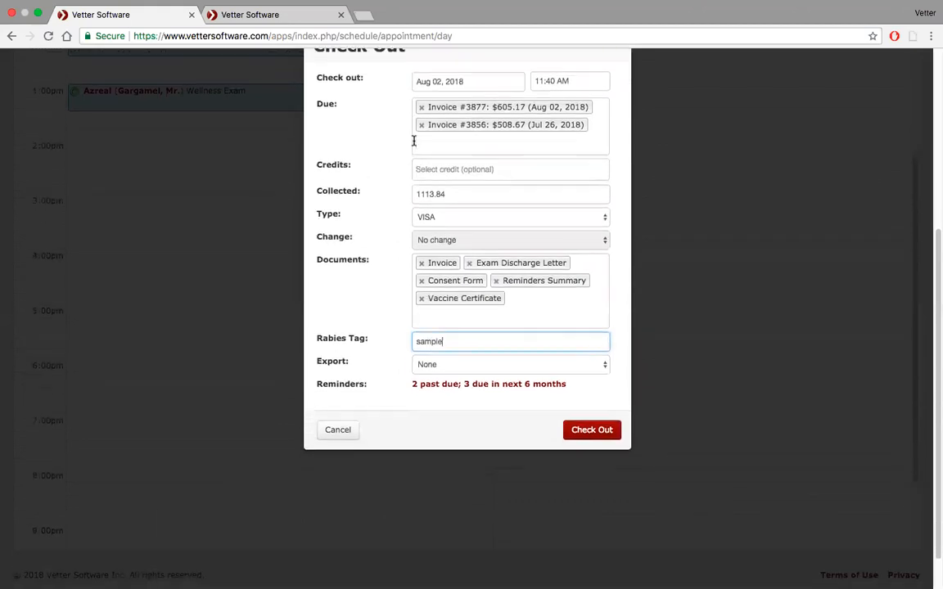
{"action": "left_click", "coordinate": [601, 363]}
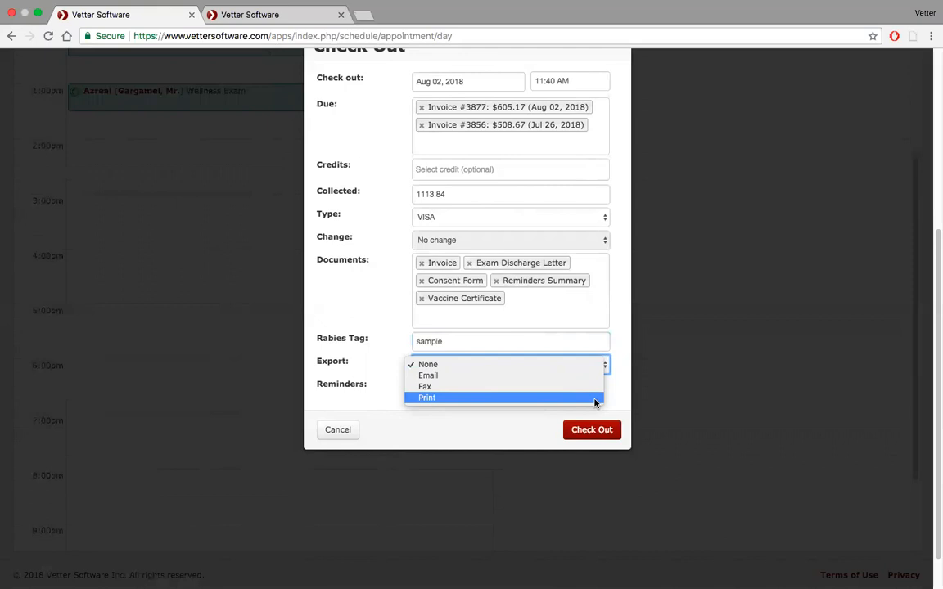
{"action": "left_click", "coordinate": [595, 401]}
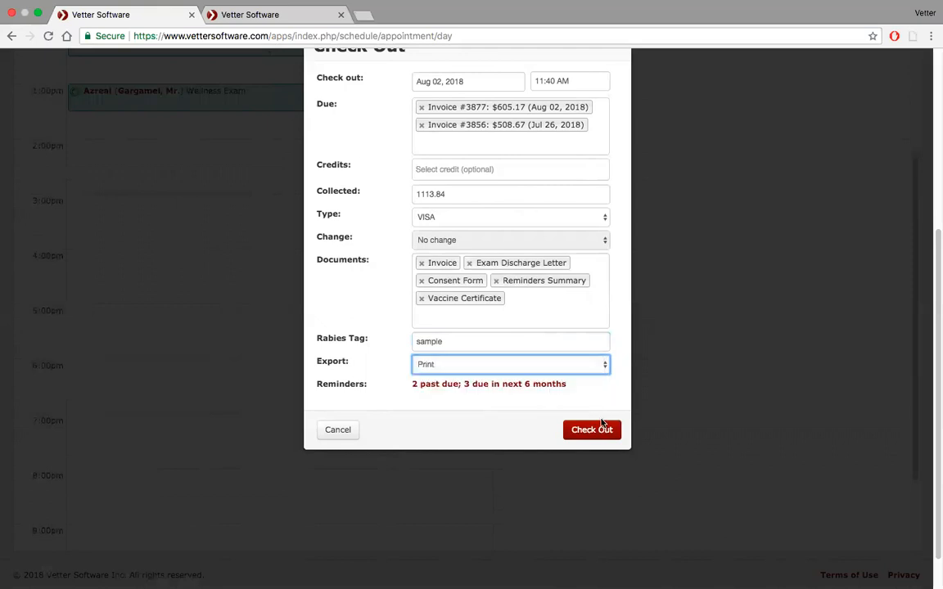
{"action": "left_click", "coordinate": [603, 430]}
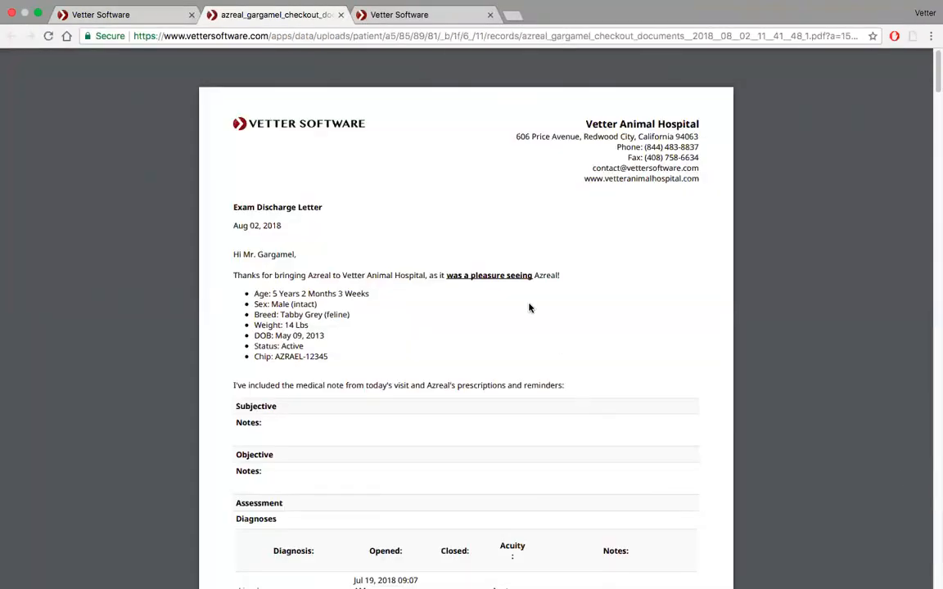
- Review the Exam Discharge Letter and Consent Form in the generated check-out documents PDF
{"action": "scroll", "coordinate": [324, 362], "scroll_direction": "down", "scroll_amount": 2}
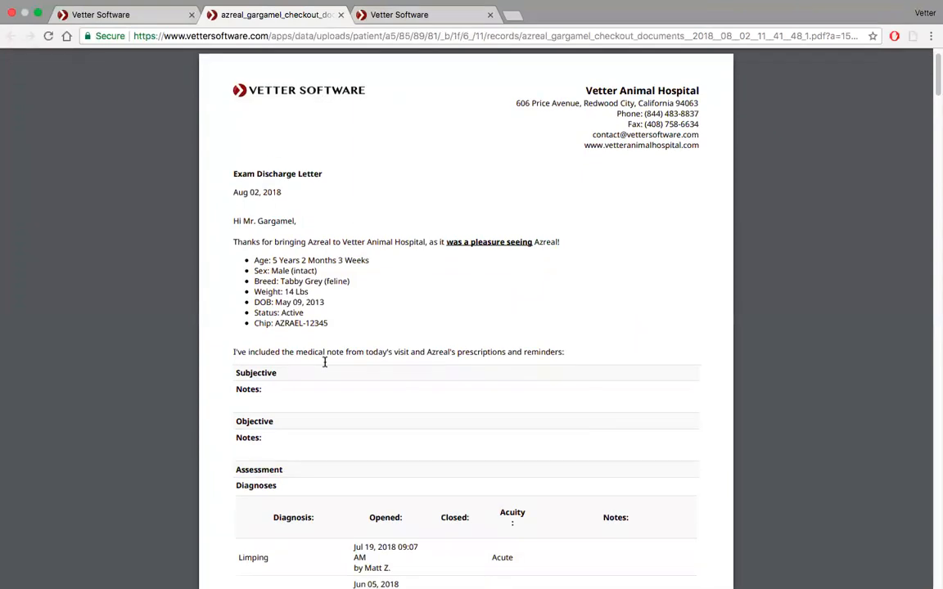
{"action": "scroll", "coordinate": [324, 362], "scroll_direction": "down", "scroll_amount": 1}
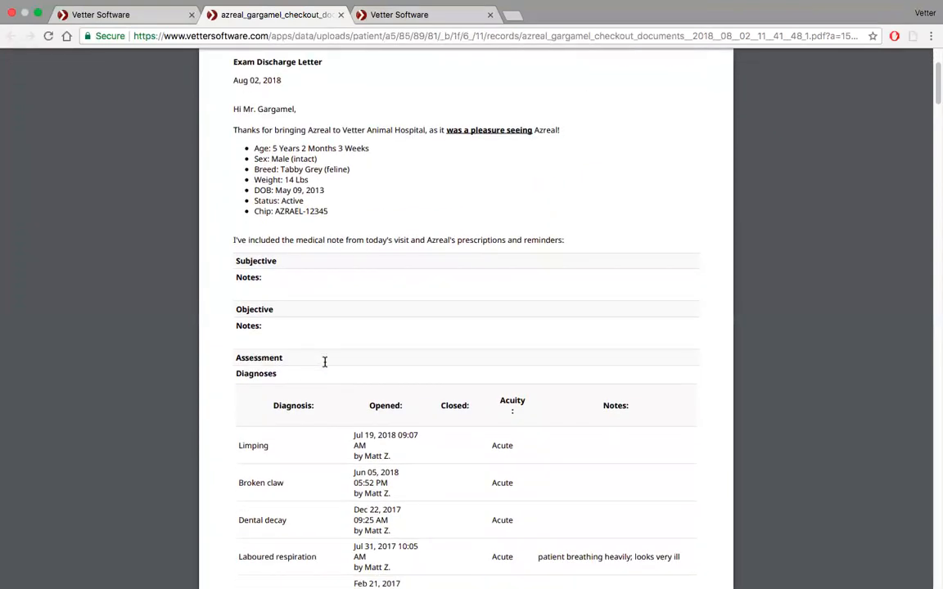
{"action": "scroll", "coordinate": [324, 362], "scroll_direction": "down", "scroll_amount": 7}
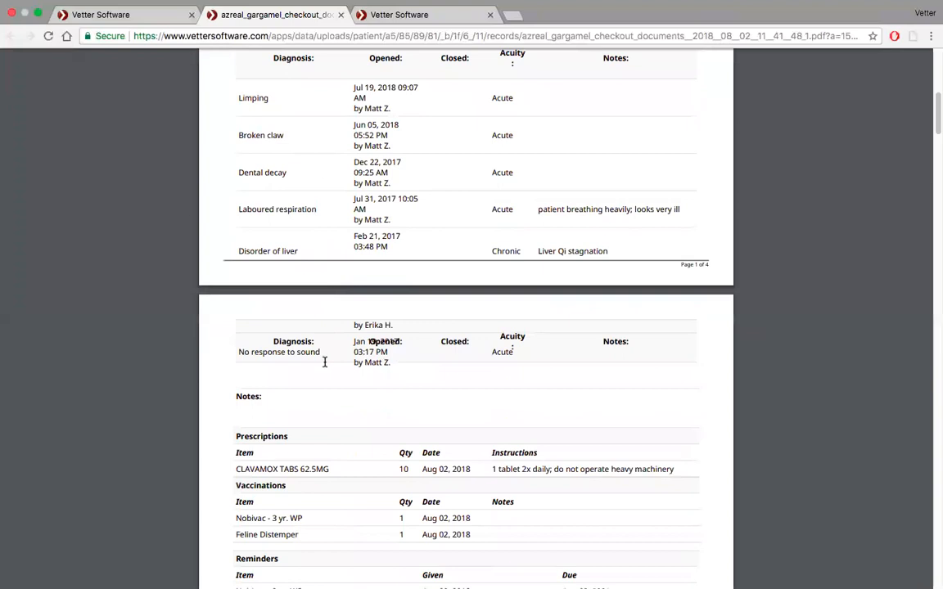
{"action": "scroll", "coordinate": [324, 361], "scroll_direction": "down", "scroll_amount": 3}
{"action": "scroll", "coordinate": [325, 361], "scroll_direction": "down", "scroll_amount": 1}
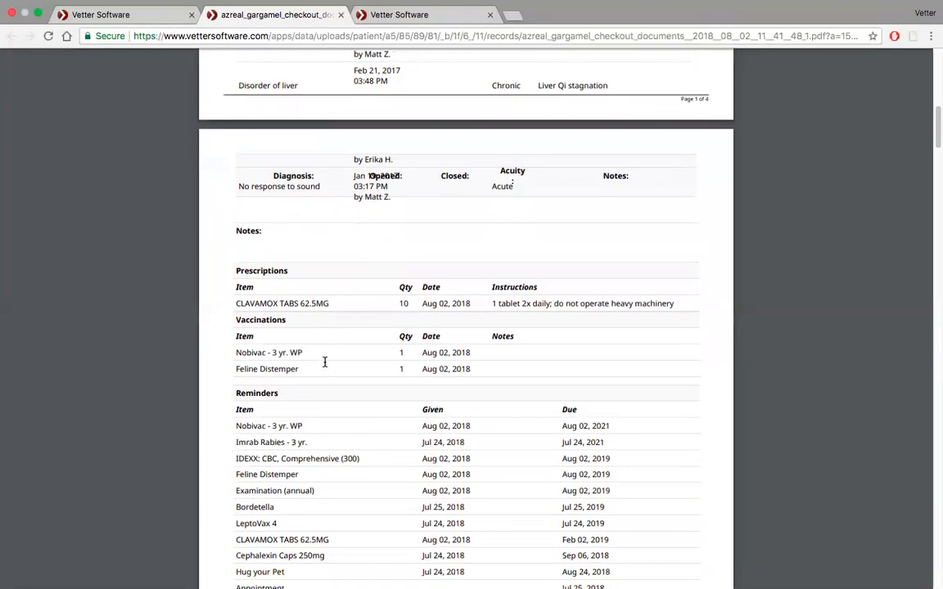
{"action": "scroll", "coordinate": [324, 361], "scroll_direction": "down", "scroll_amount": 6}
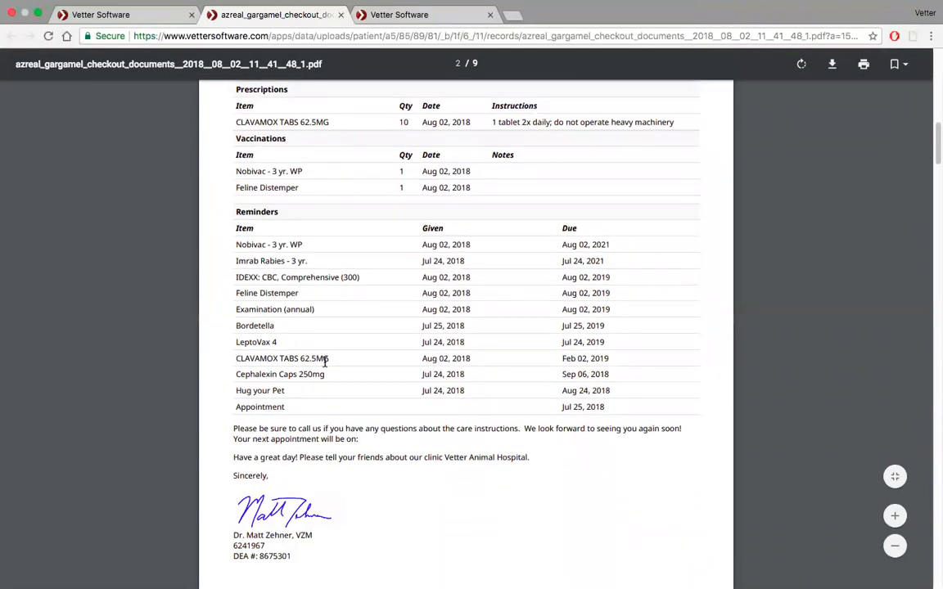
{"action": "scroll", "coordinate": [324, 362], "scroll_direction": "down", "scroll_amount": 15}
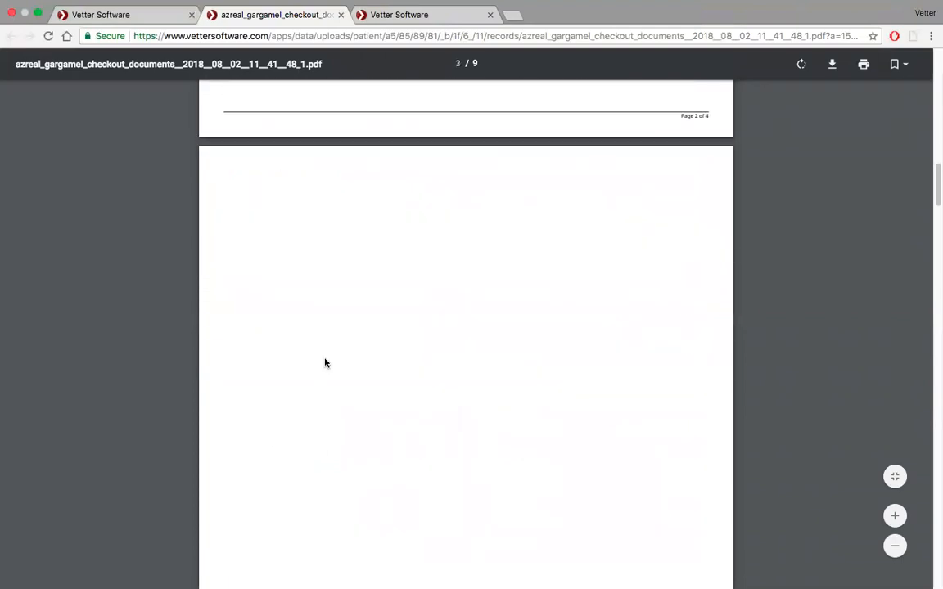
{"action": "scroll", "coordinate": [324, 361], "scroll_direction": "down", "scroll_amount": 5}
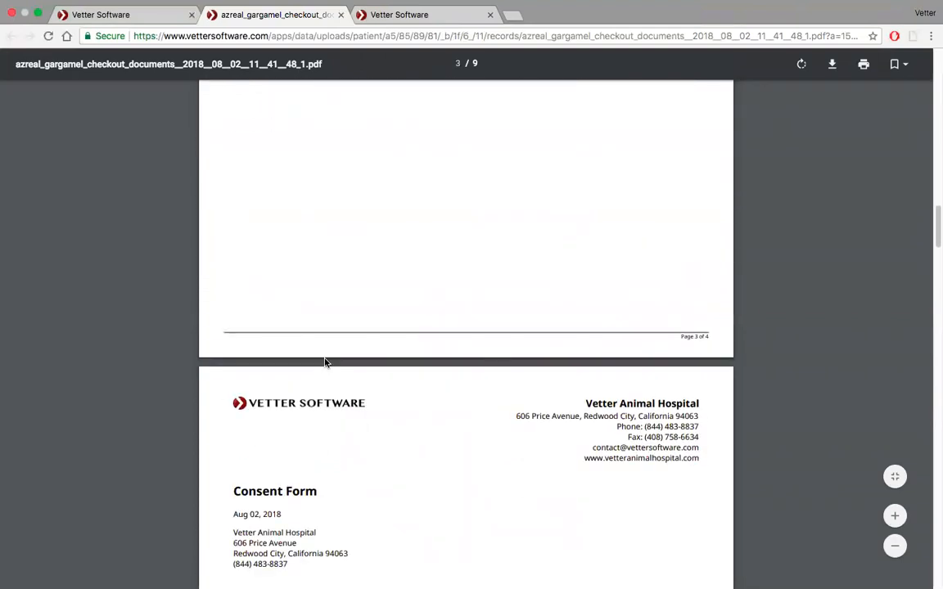
{"action": "scroll", "coordinate": [324, 362], "scroll_direction": "down", "scroll_amount": 7}
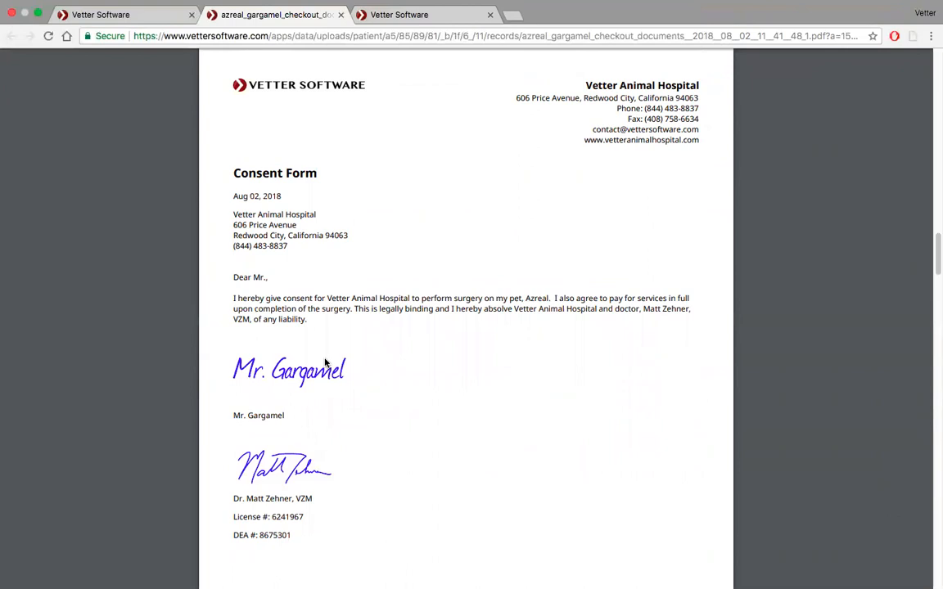
{"action": "scroll", "coordinate": [324, 362], "scroll_direction": "down", "scroll_amount": 9}
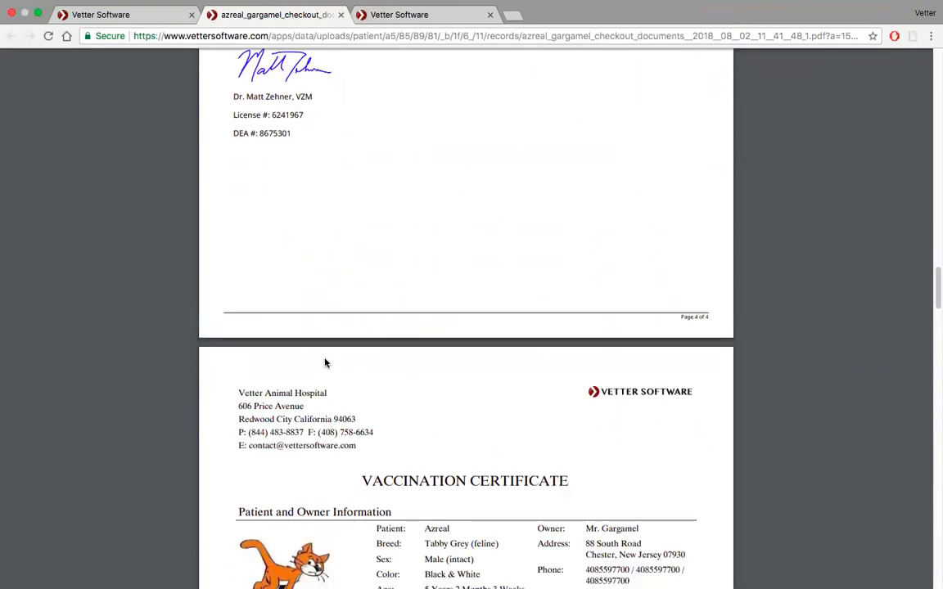
{"action": "scroll", "coordinate": [324, 362], "scroll_direction": "up", "scroll_amount": 6}
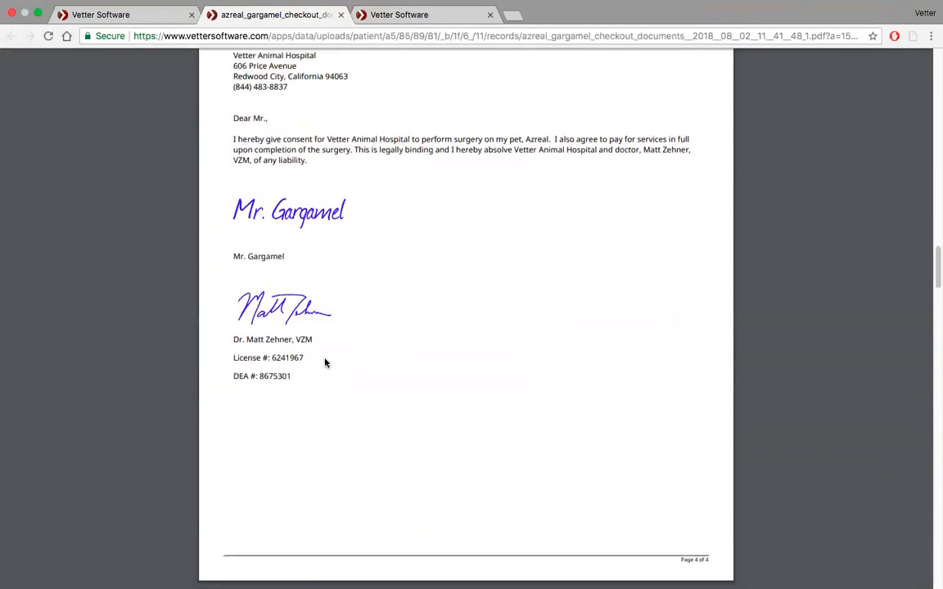
- Review the vaccination certificate, reminders and invoices in the check-out PDF, and return to the day schedule
{"action": "scroll", "coordinate": [324, 362], "scroll_direction": "down", "scroll_amount": 12}
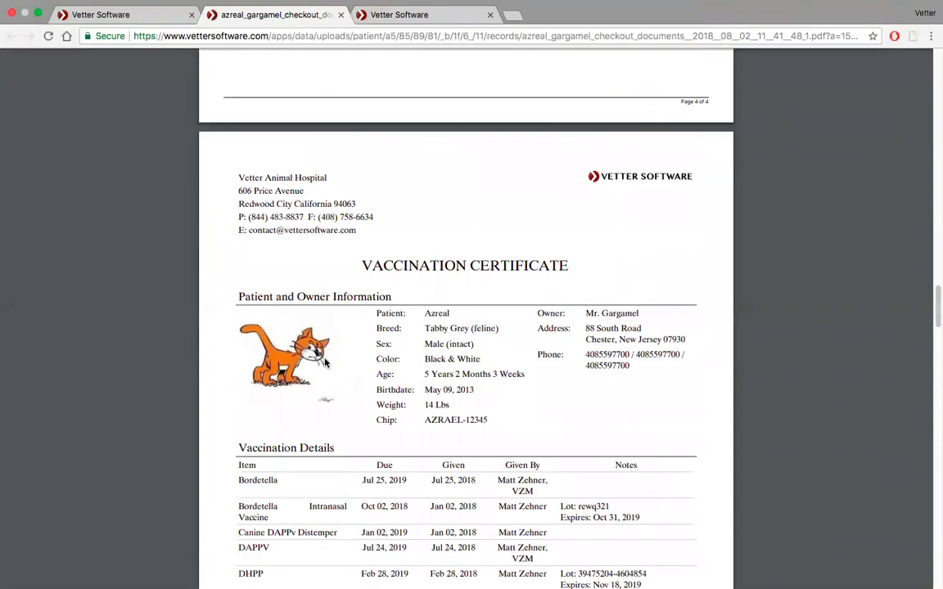
{"action": "scroll", "coordinate": [324, 363], "scroll_direction": "down", "scroll_amount": 1}
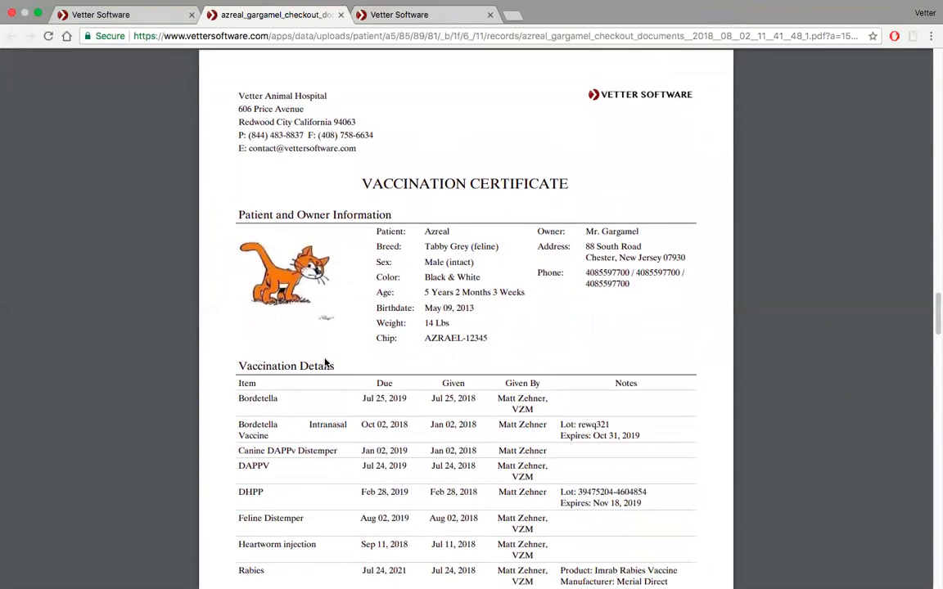
{"action": "scroll", "coordinate": [324, 362], "scroll_direction": "down", "scroll_amount": 12}
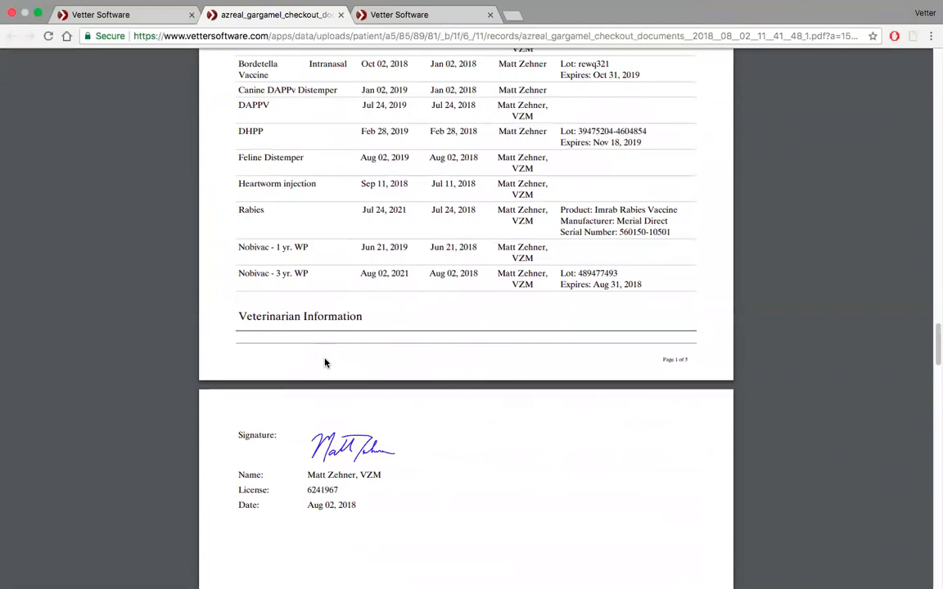
{"action": "scroll", "coordinate": [324, 363], "scroll_direction": "down", "scroll_amount": 19}
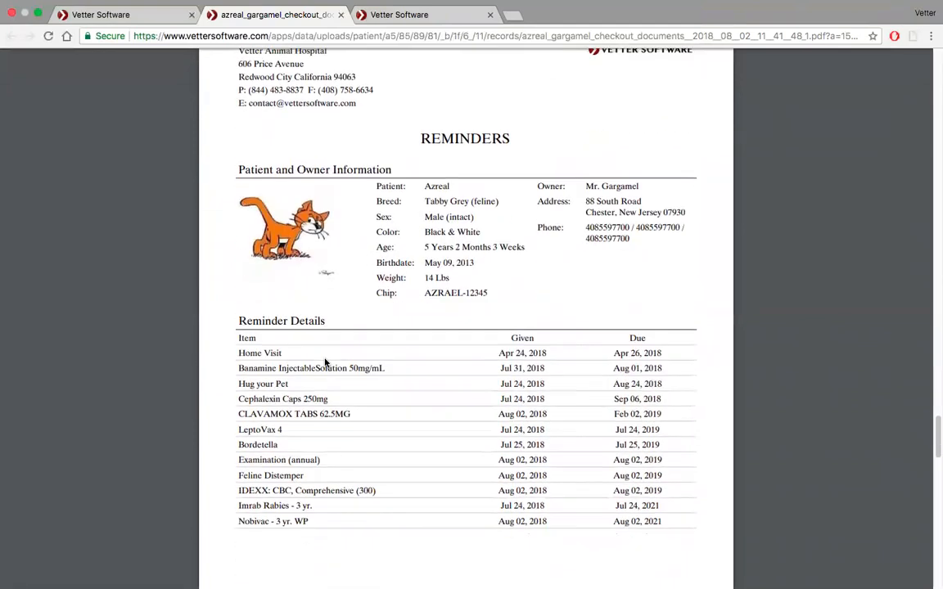
{"action": "scroll", "coordinate": [324, 362], "scroll_direction": "down", "scroll_amount": 12}
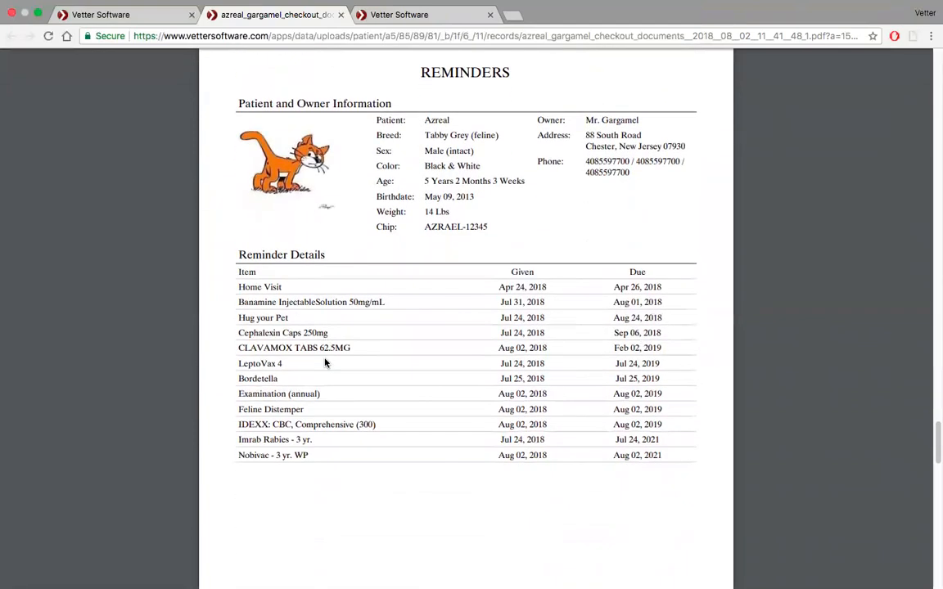
{"action": "scroll", "coordinate": [324, 363], "scroll_direction": "down", "scroll_amount": 16}
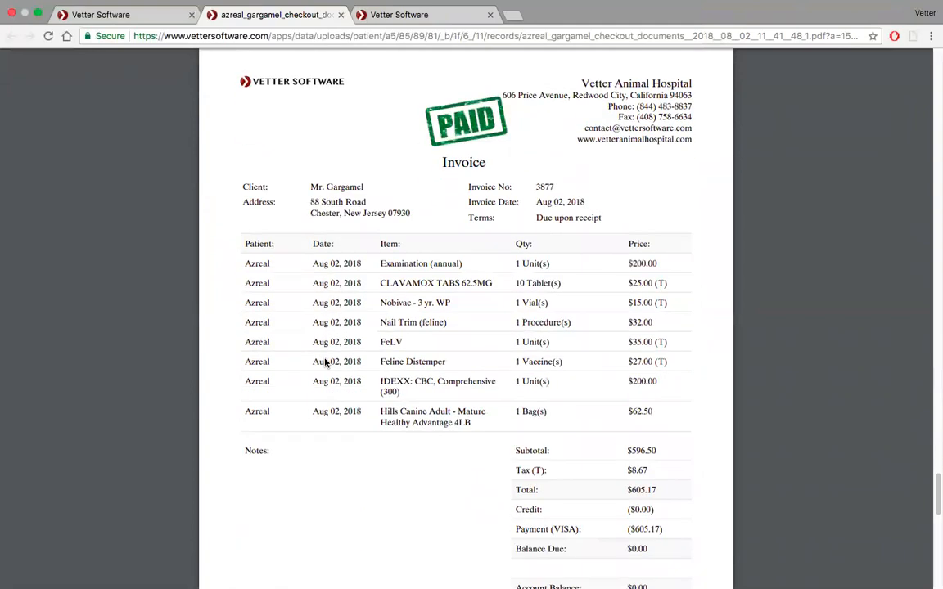
{"action": "scroll", "coordinate": [324, 363], "scroll_direction": "down", "scroll_amount": 7}
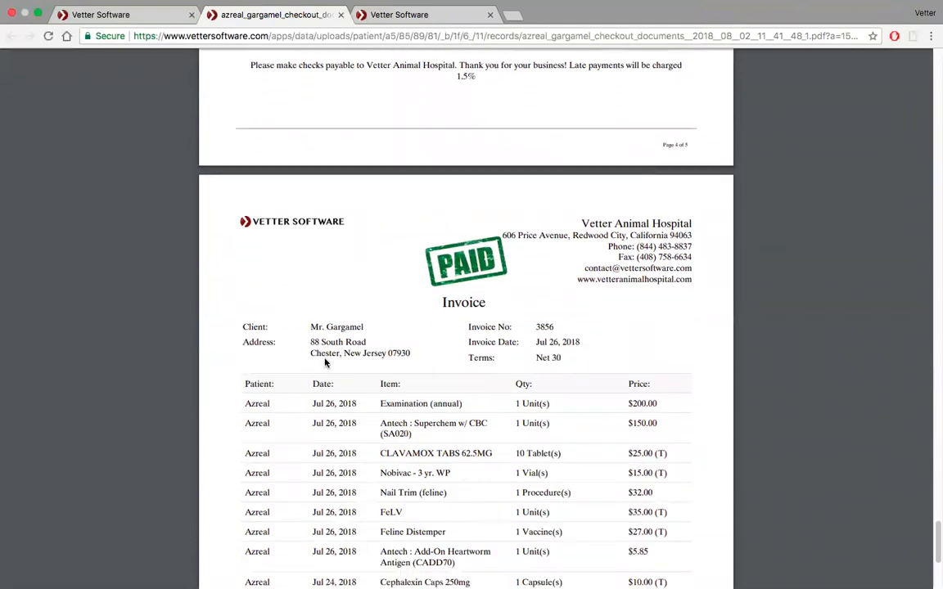
{"action": "scroll", "coordinate": [324, 363], "scroll_direction": "up", "scroll_amount": 20}
{"action": "scroll", "coordinate": [324, 363], "scroll_direction": "up", "scroll_amount": 20}
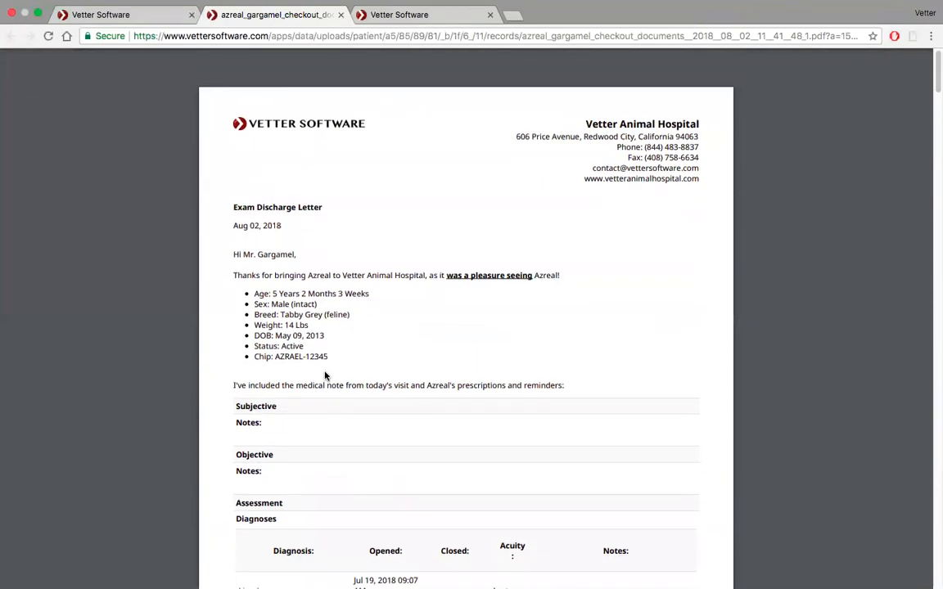
{"action": "left_click", "coordinate": [148, 20]}
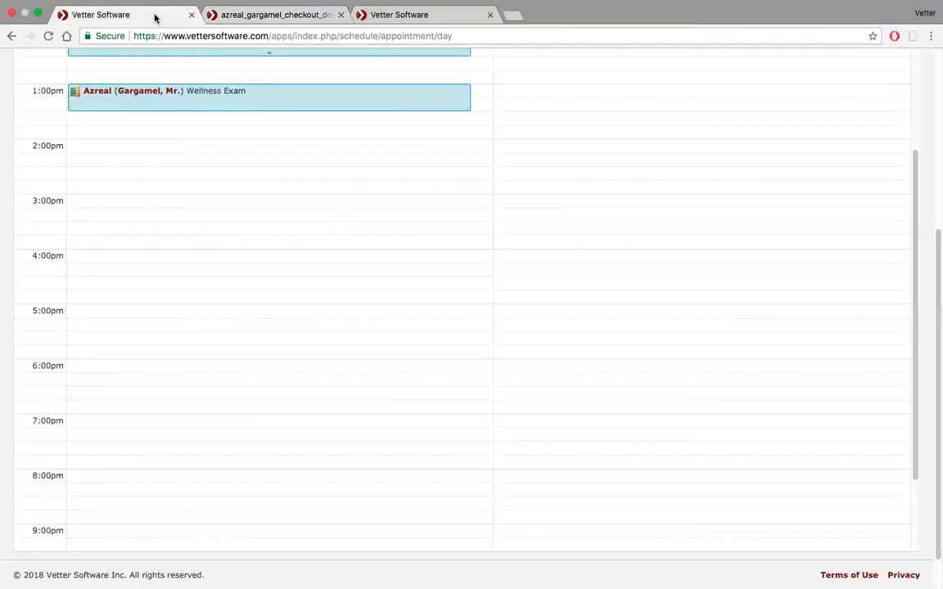
{"action": "left_click", "coordinate": [39, 13]}
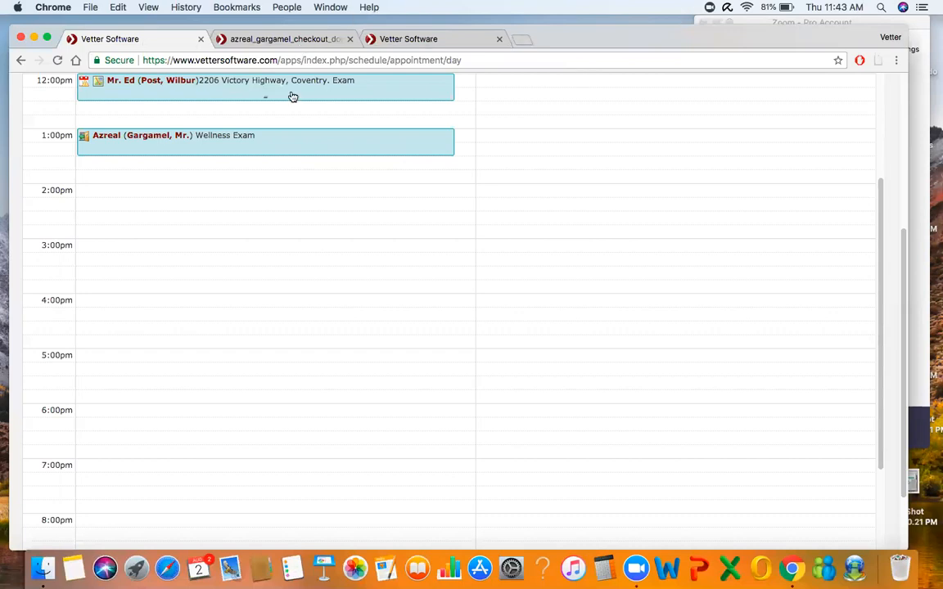
{"action": "left_click", "coordinate": [46, 38]}
- Start a 2:00 PM appointment on Aug 02, 2018 with type Annual Appointment (60 minutes) and complaint sample
{"action": "scroll", "coordinate": [143, 219], "scroll_direction": "up", "scroll_amount": 5}
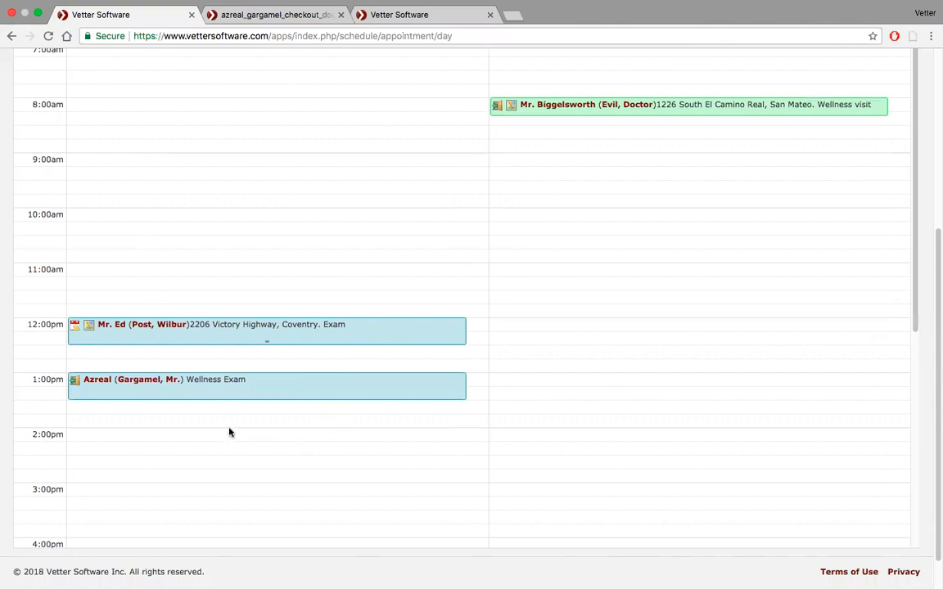
{"action": "left_click", "coordinate": [198, 439]}
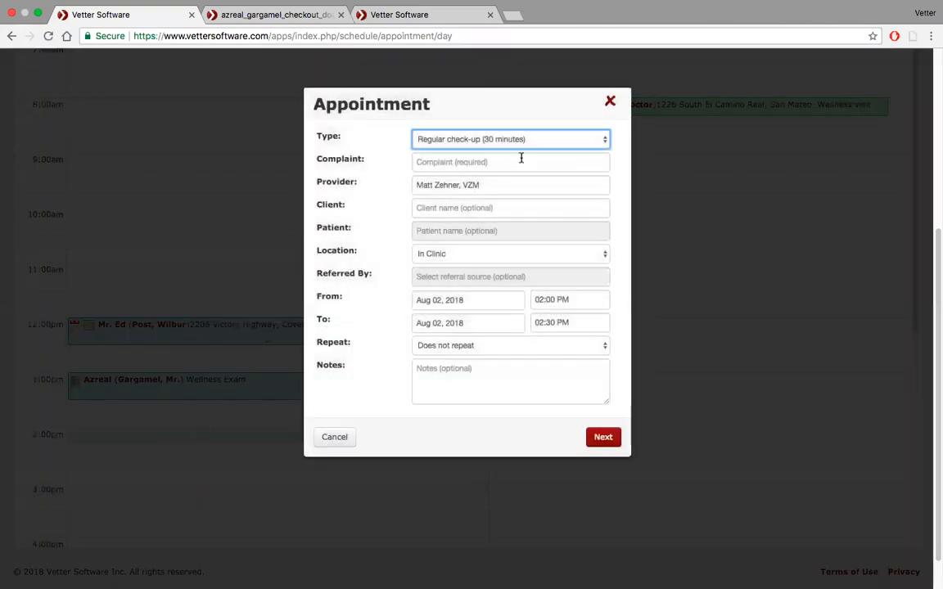
{"action": "left_click", "coordinate": [566, 144]}
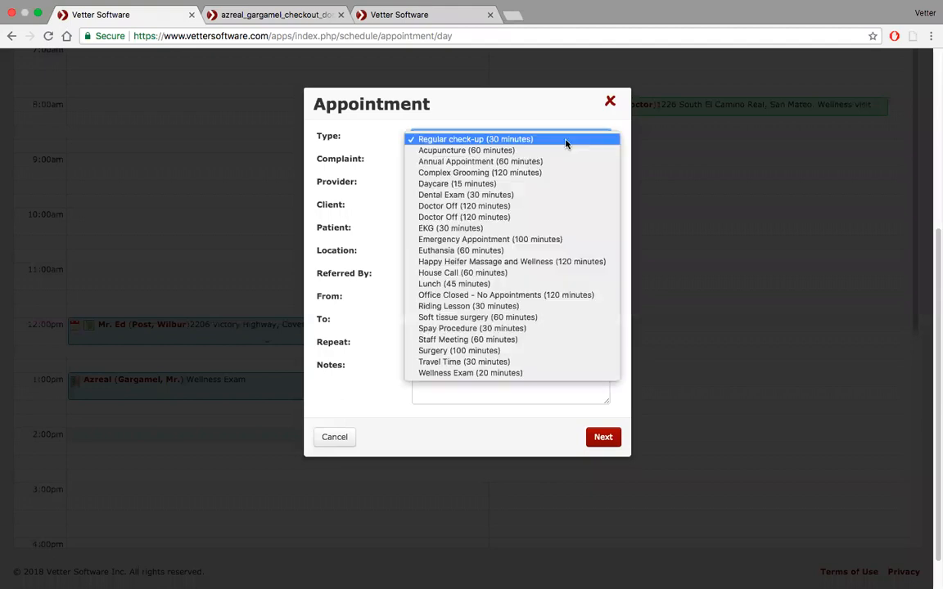
{"action": "left_click", "coordinate": [562, 160]}
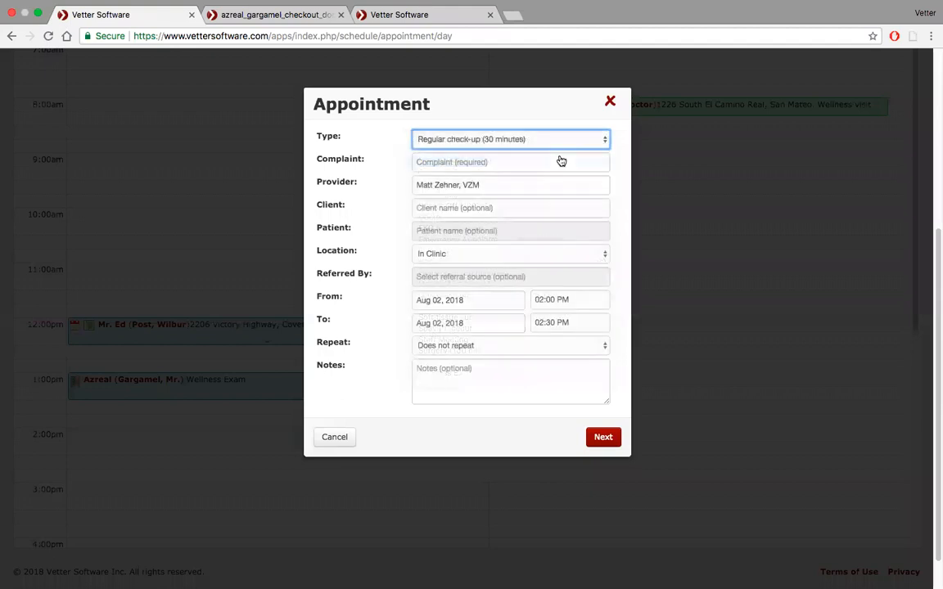
{"action": "left_click", "coordinate": [542, 162]}
{"action": "type", "text": "sam"}
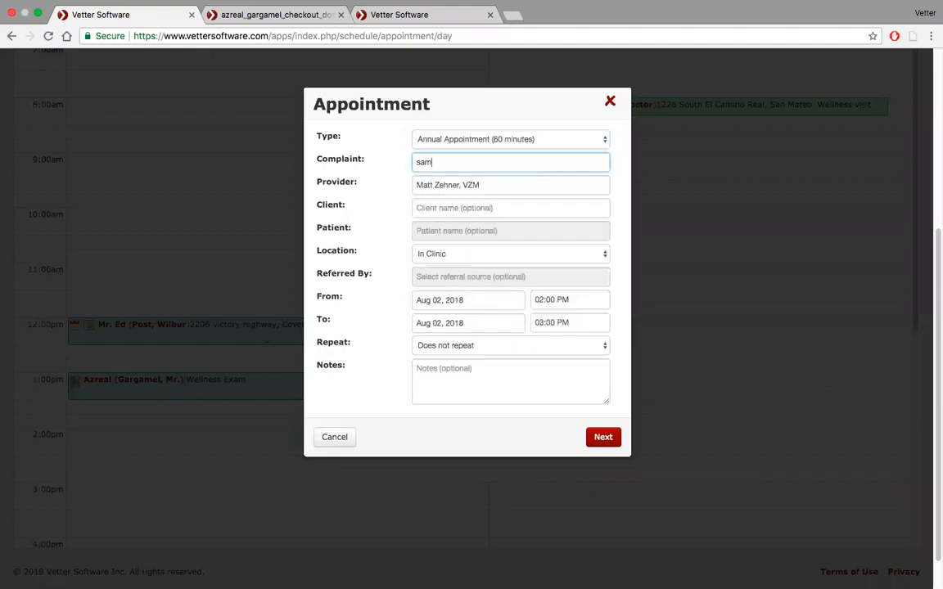
{"action": "type", "text": "ple"}
{"action": "left_click", "coordinate": [502, 209]}
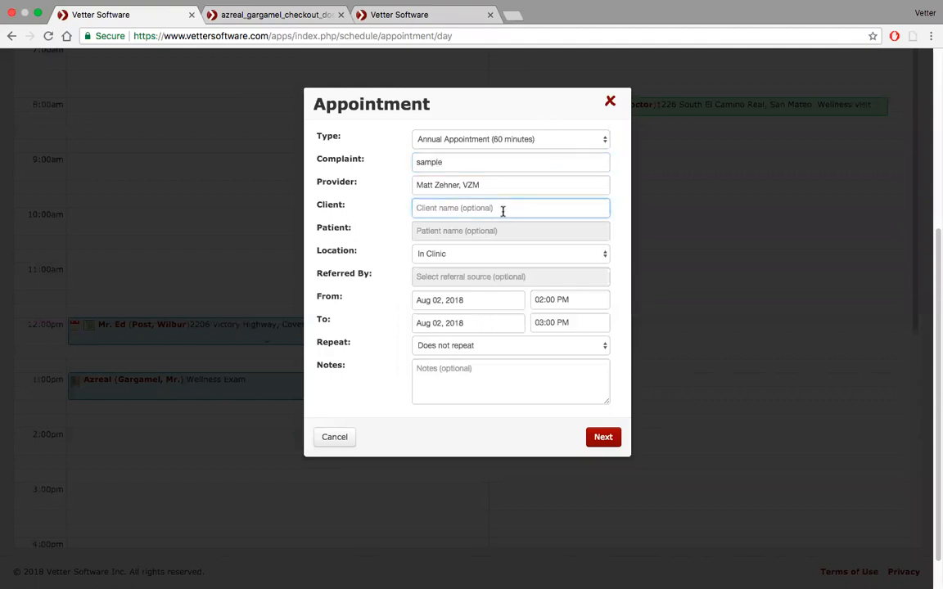
{"action": "type", "text": "gar"}
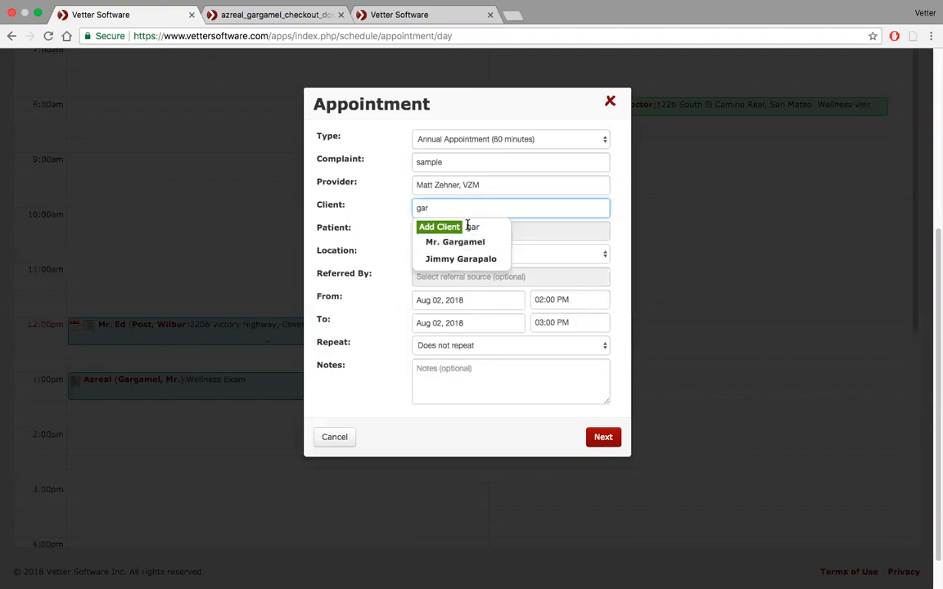
{"action": "left_click", "coordinate": [472, 244]}
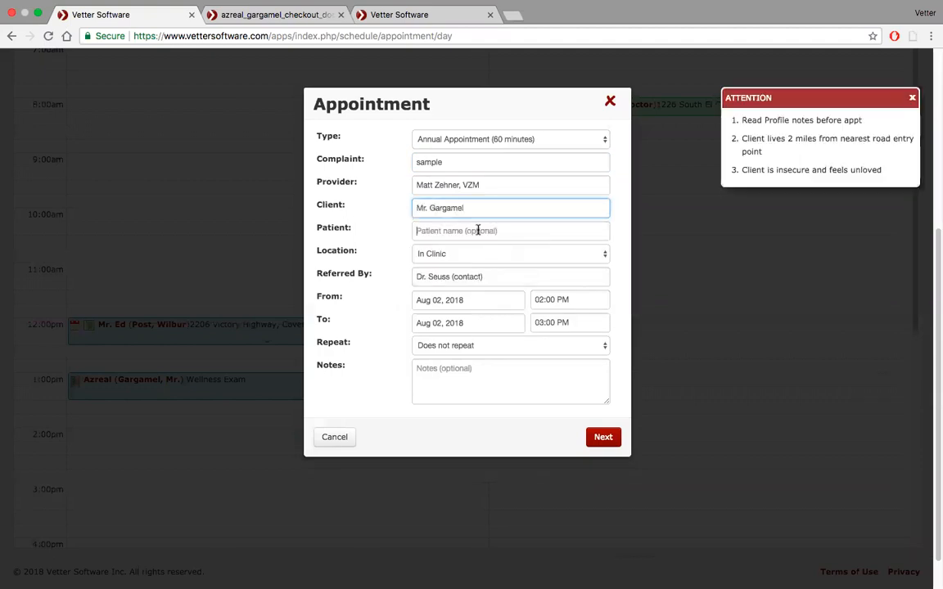
{"action": "left_click", "coordinate": [480, 232]}
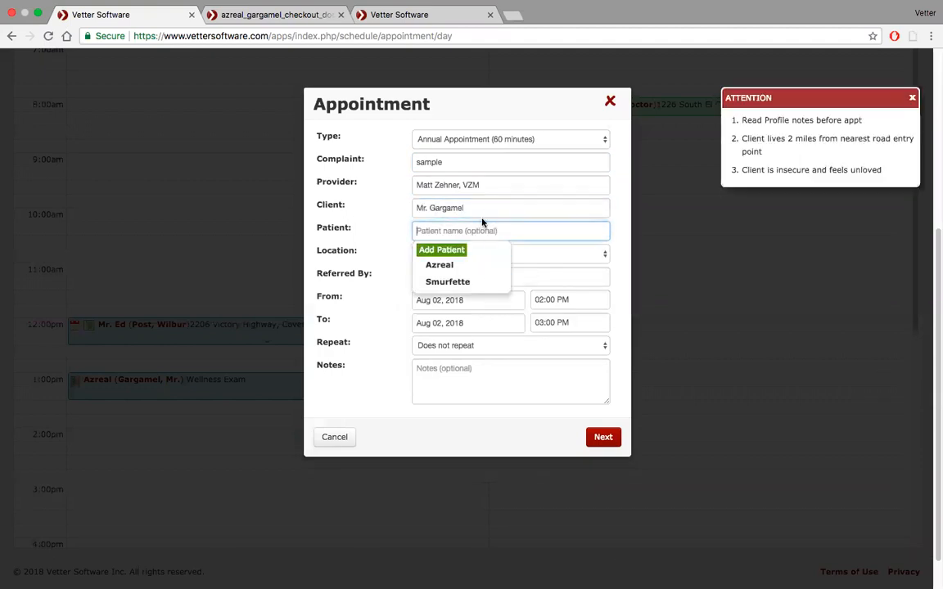
- Search for the appointment's client with gar, choose the second match, and select Niner as the patient
{"action": "left_click", "coordinate": [482, 211]}
{"action": "type", "text": "gar"}
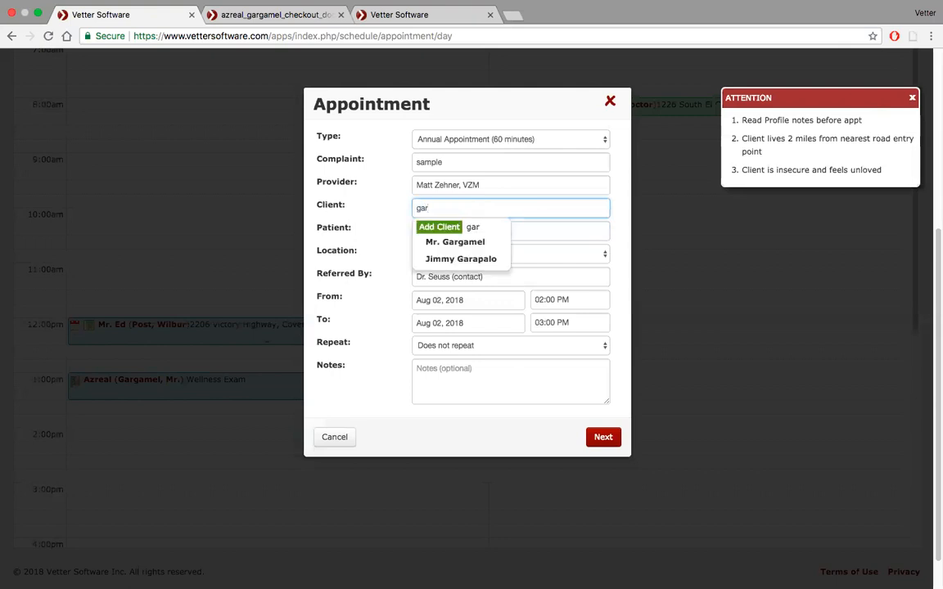
{"action": "left_click", "coordinate": [483, 259]}
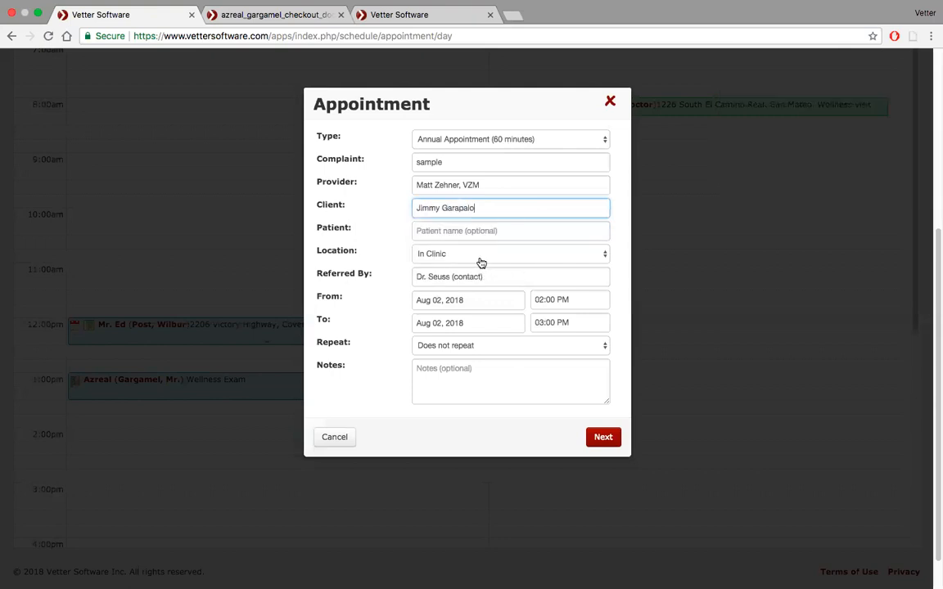
{"action": "left_click", "coordinate": [438, 232]}
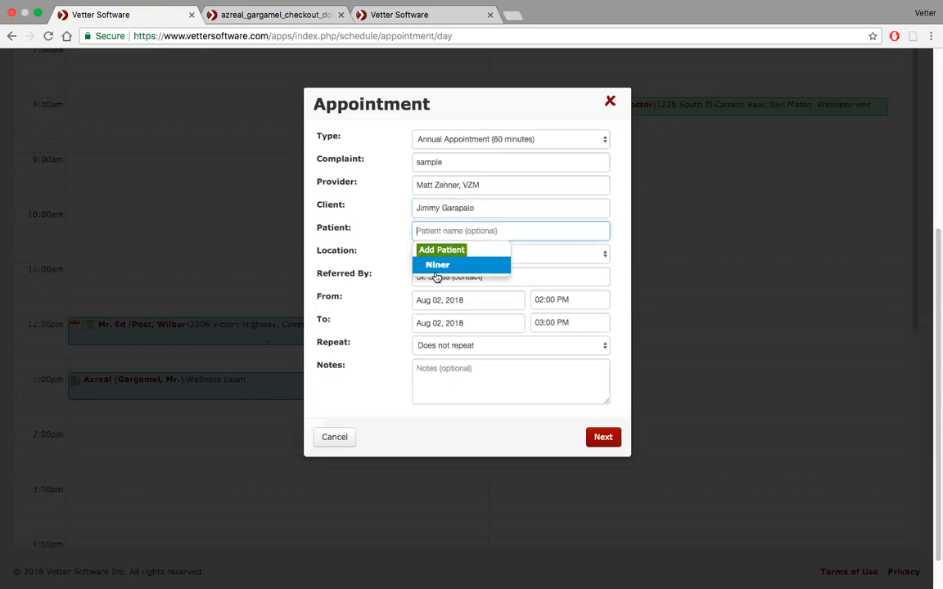
{"action": "left_click", "coordinate": [437, 270]}
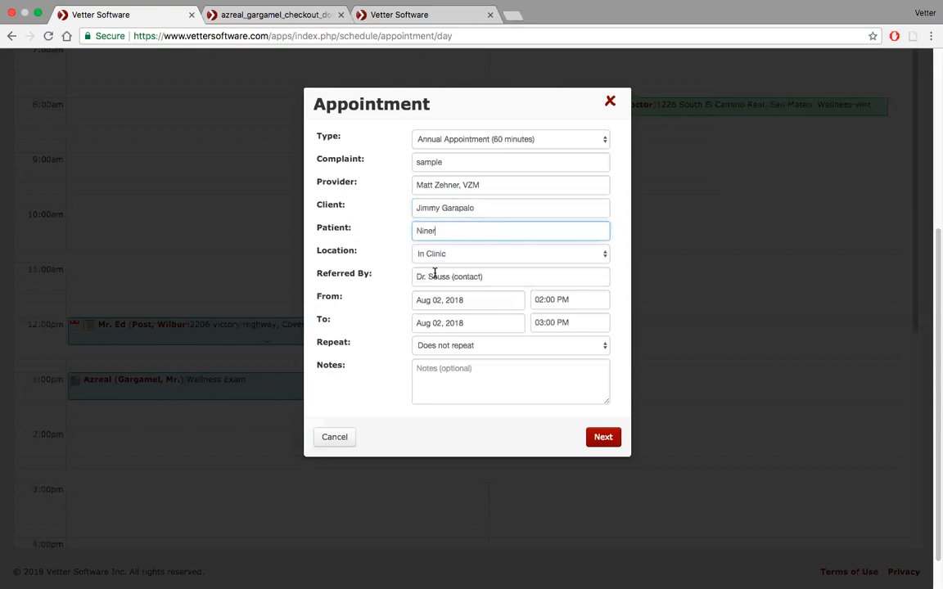
- Continue to the appointment confirmation and save it with Email as both confirmation and reminder method
{"action": "left_click", "coordinate": [603, 438]}
{"action": "left_click", "coordinate": [604, 497]}
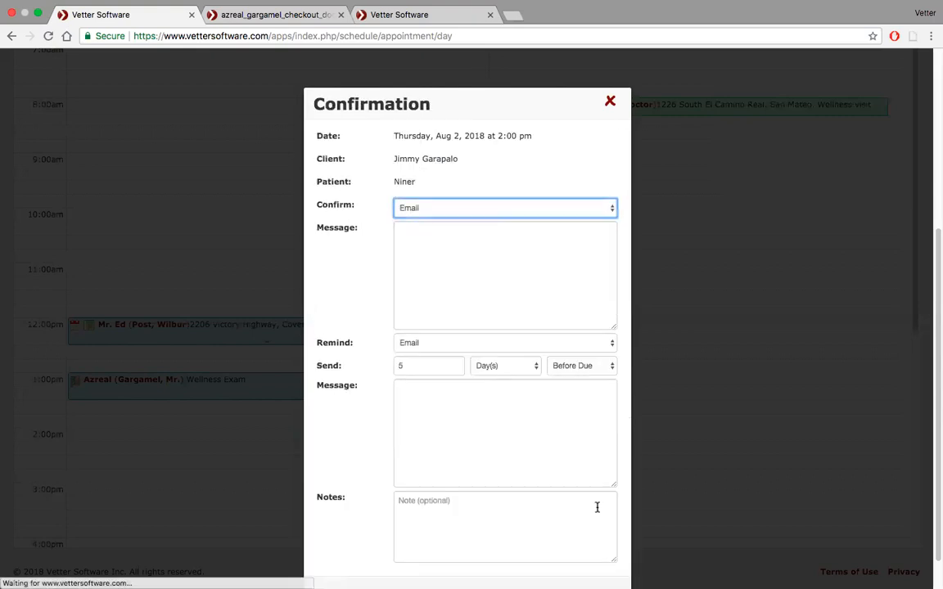
{"action": "scroll", "coordinate": [597, 515], "scroll_direction": "down", "scroll_amount": 1}
{"action": "left_click", "coordinate": [603, 557]}
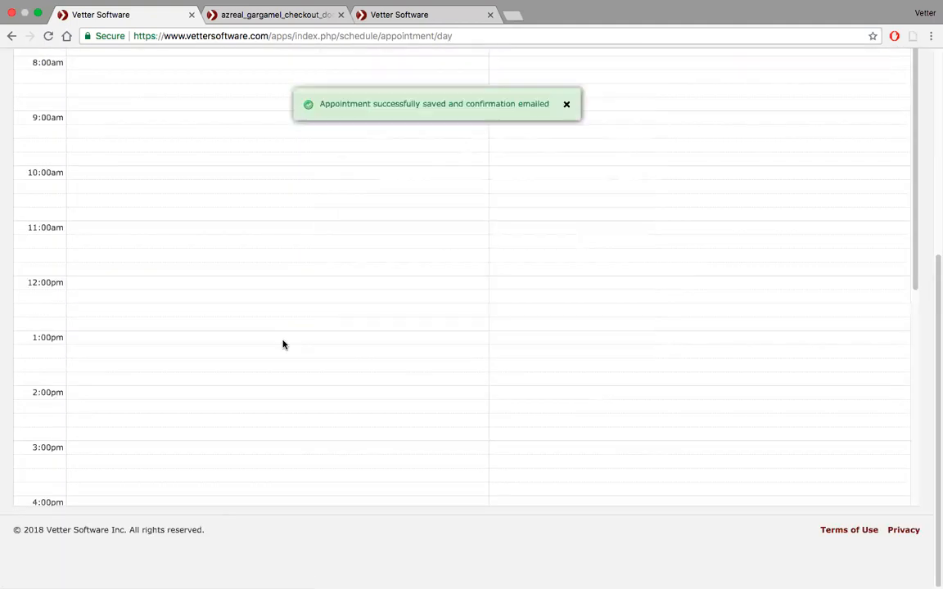
- Start checking in Niner's 2:00 pm appointment with Canine Annual Exam as the medical note
{"action": "left_click", "coordinate": [276, 422]}
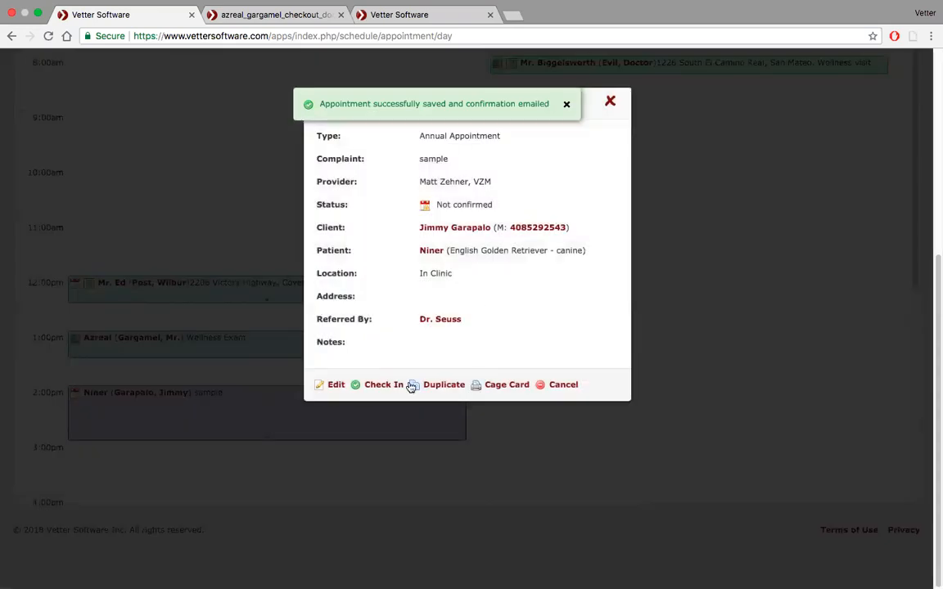
{"action": "left_click", "coordinate": [396, 386]}
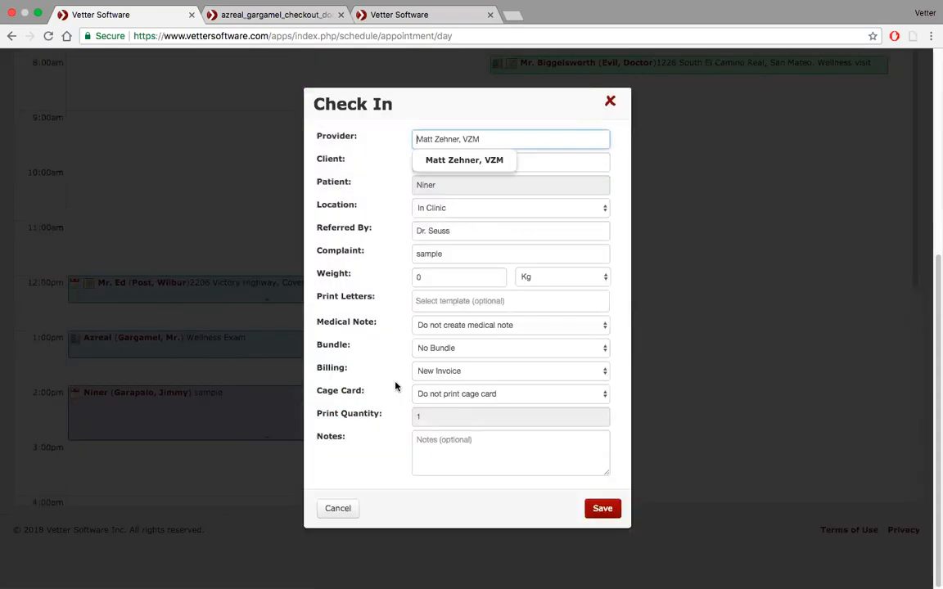
{"action": "left_click", "coordinate": [601, 372]}
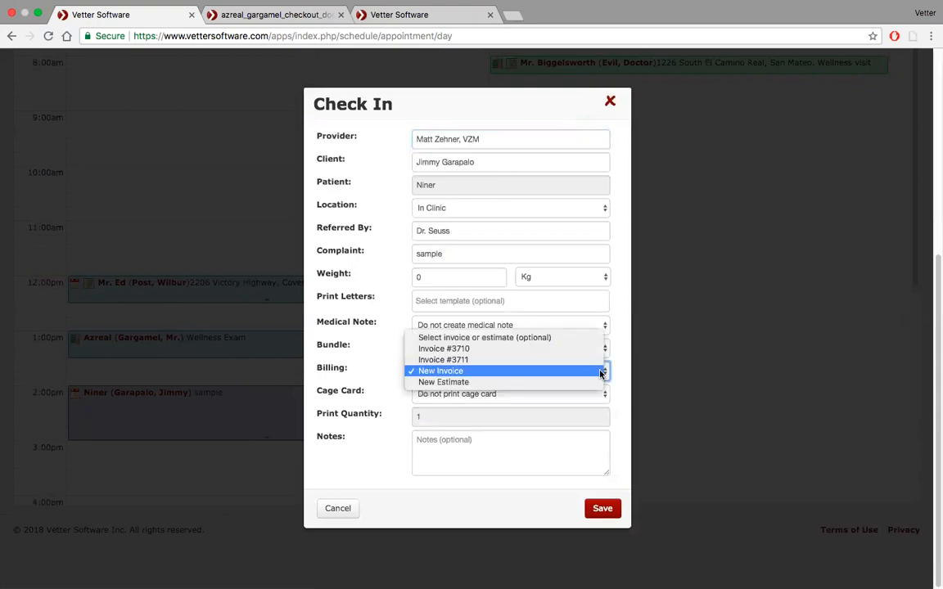
{"action": "left_click", "coordinate": [620, 319]}
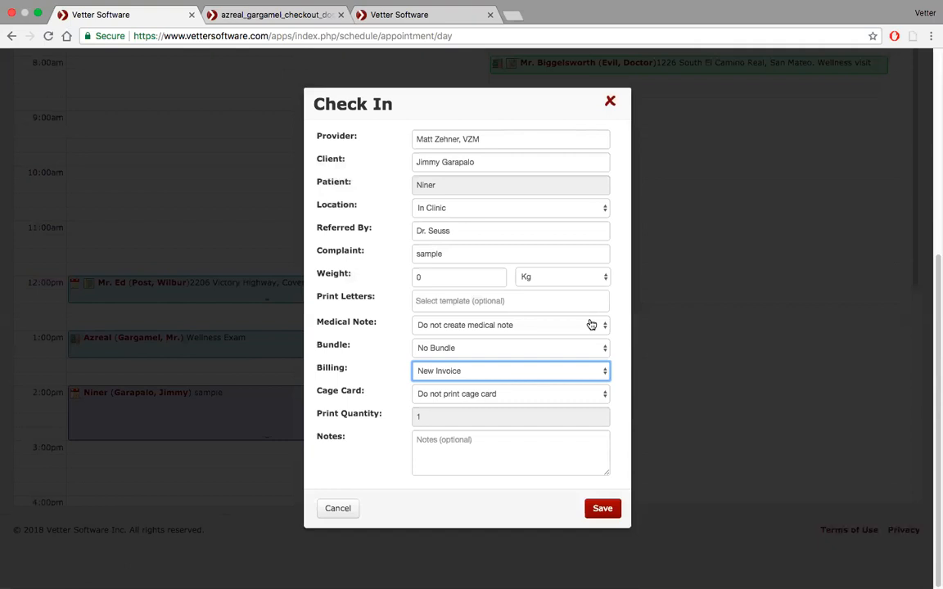
{"action": "left_click", "coordinate": [590, 325]}
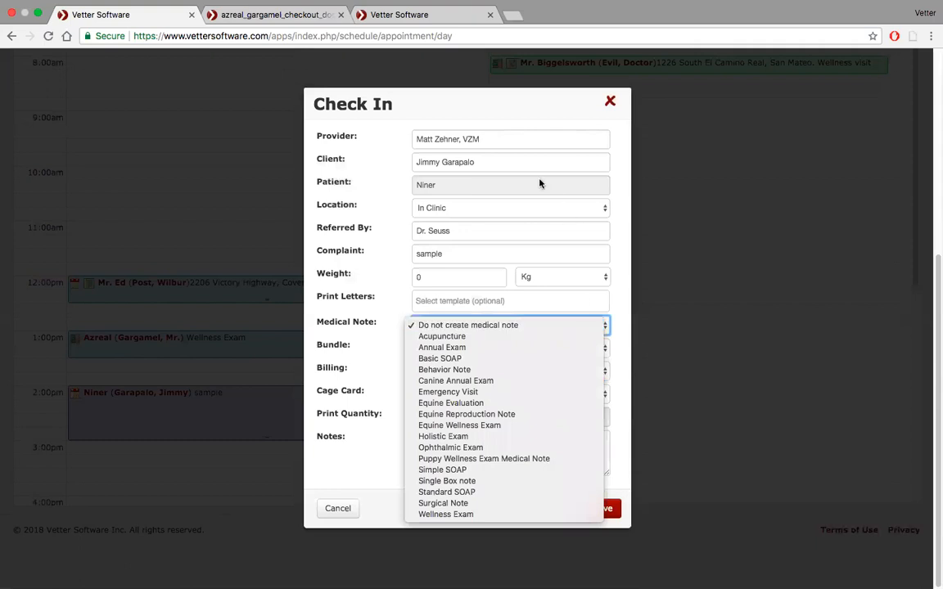
{"action": "left_click", "coordinate": [494, 381]}
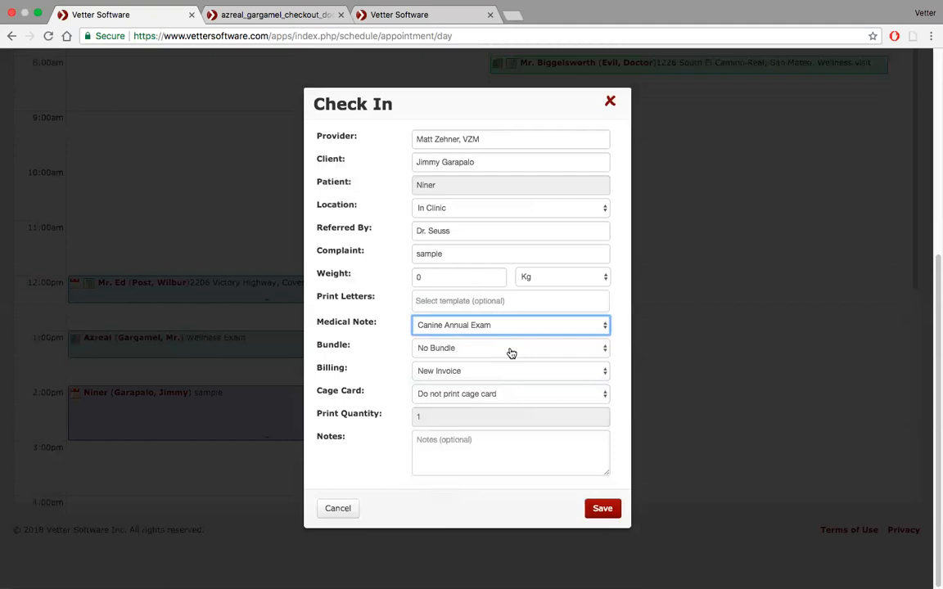
- Set the check-in billing to New Estimate and the bundle to Canine Wellness Exam
{"action": "left_click", "coordinate": [527, 372]}
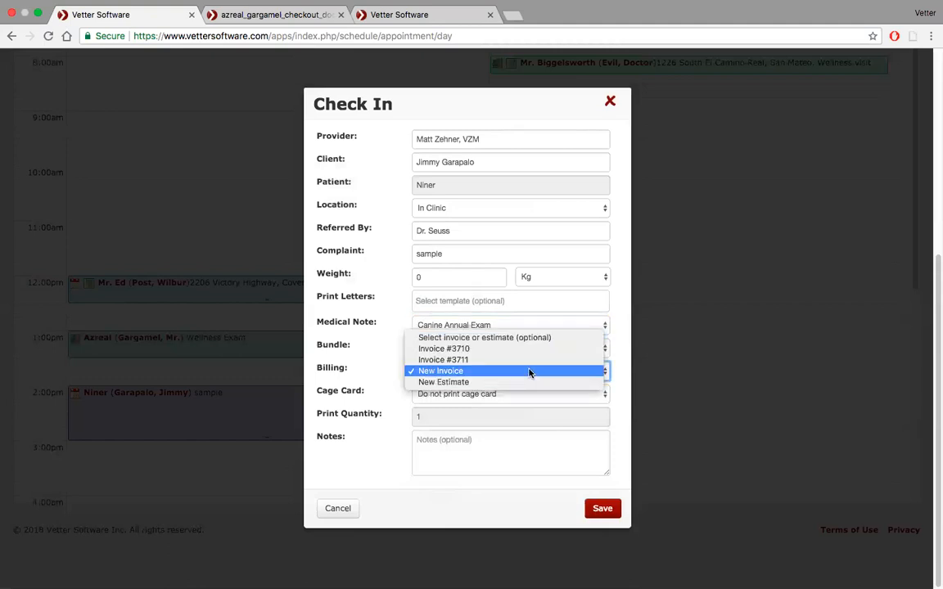
{"action": "left_click", "coordinate": [528, 382]}
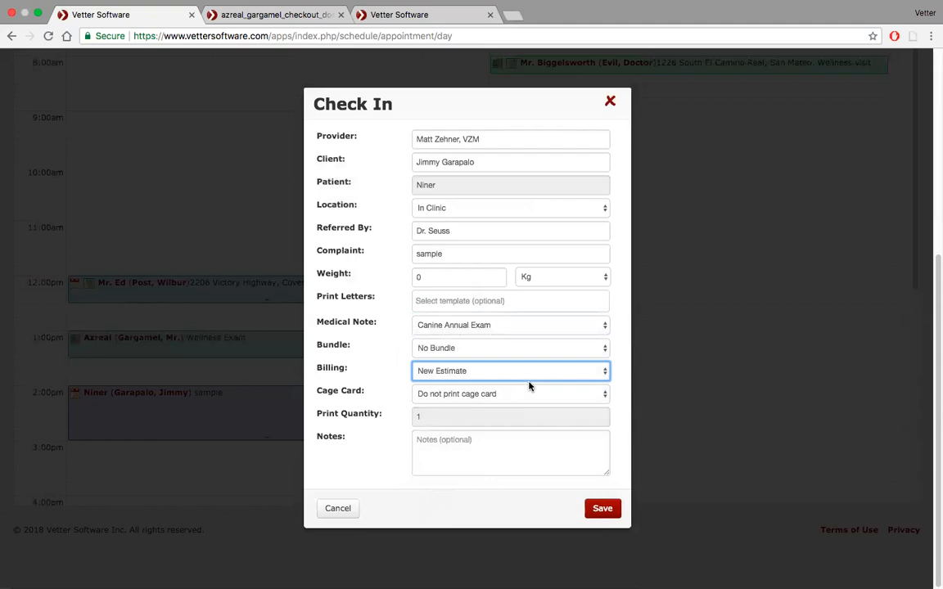
{"action": "left_click", "coordinate": [582, 349]}
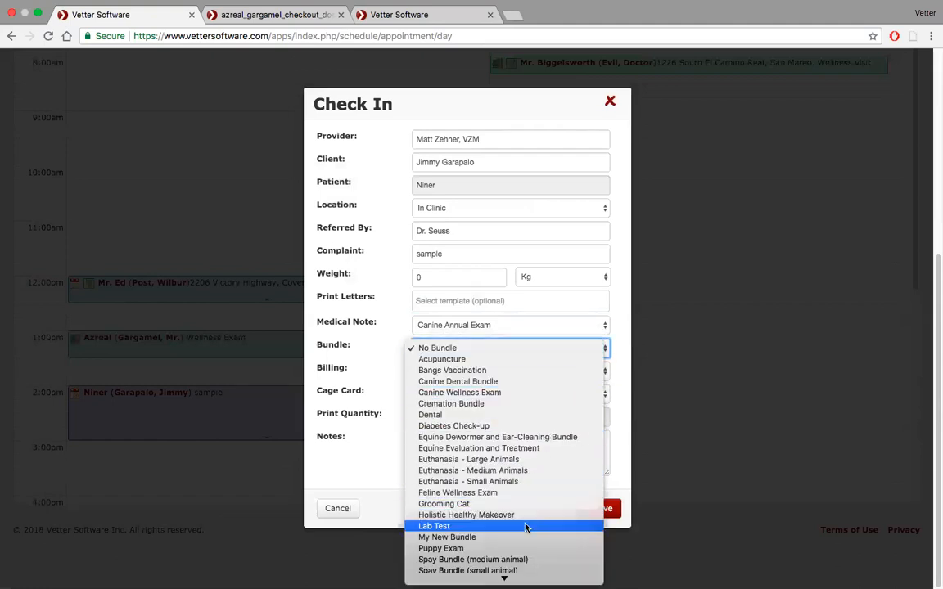
{"action": "left_click", "coordinate": [517, 393]}
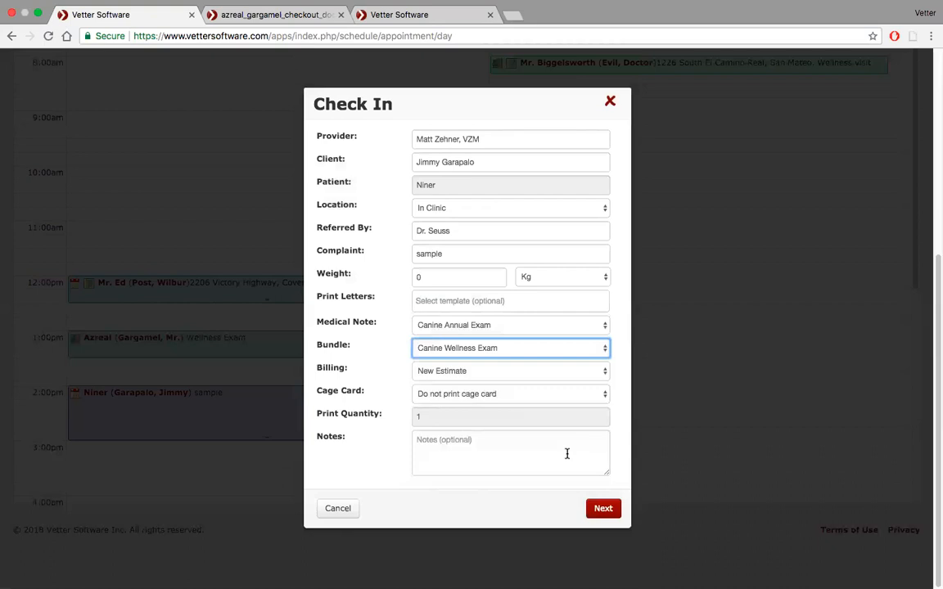
- Continue to the bundle items and set the upper quantity of Examination (annual) to 2 units
{"action": "left_click", "coordinate": [603, 508]}
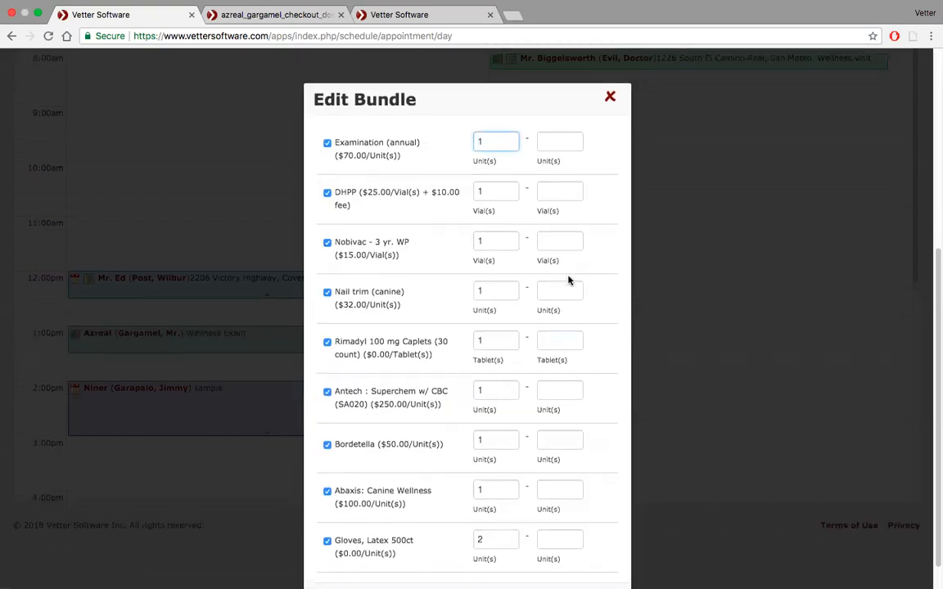
{"action": "scroll", "coordinate": [569, 280], "scroll_direction": "down", "scroll_amount": 1}
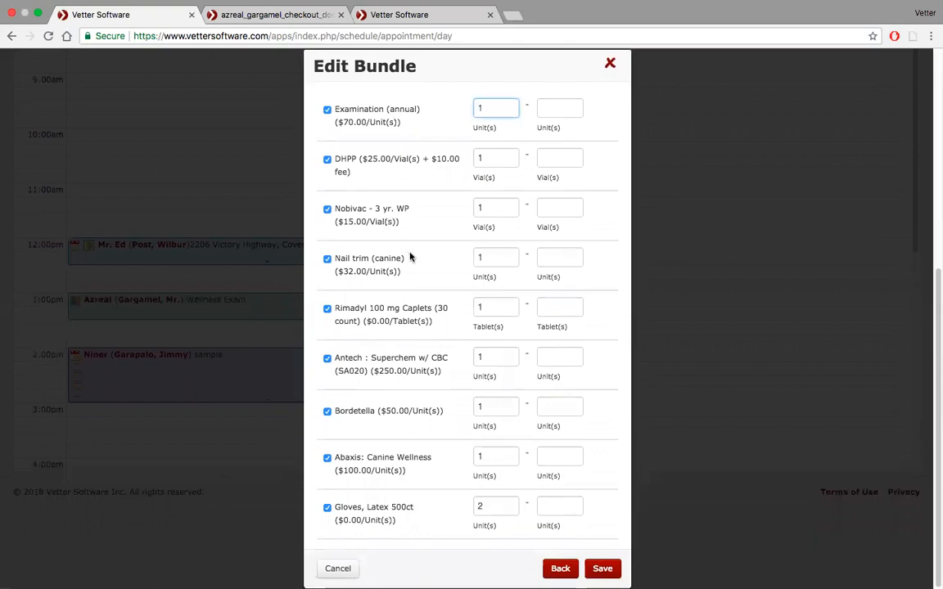
{"action": "left_click", "coordinate": [554, 107]}
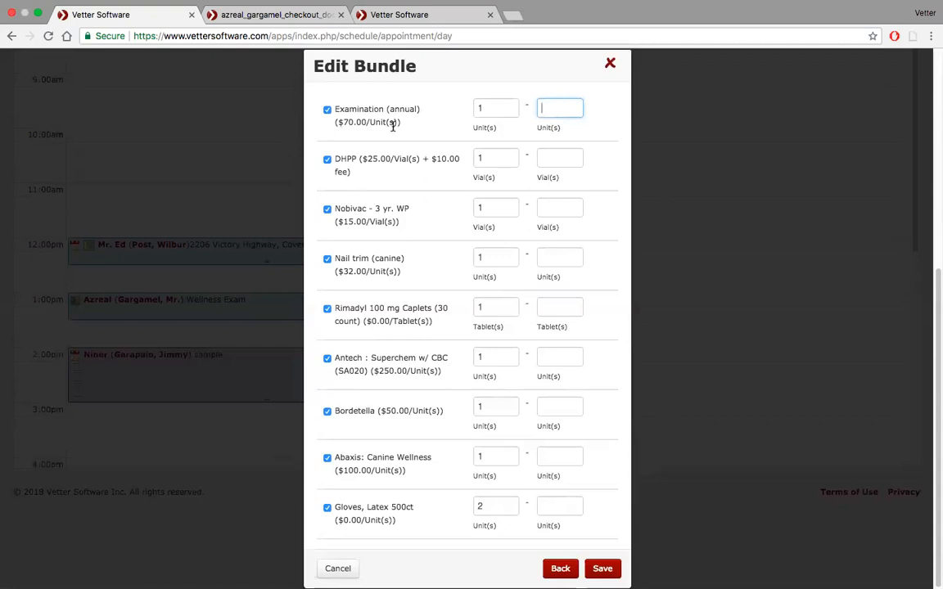
{"action": "type", "text": "2"}
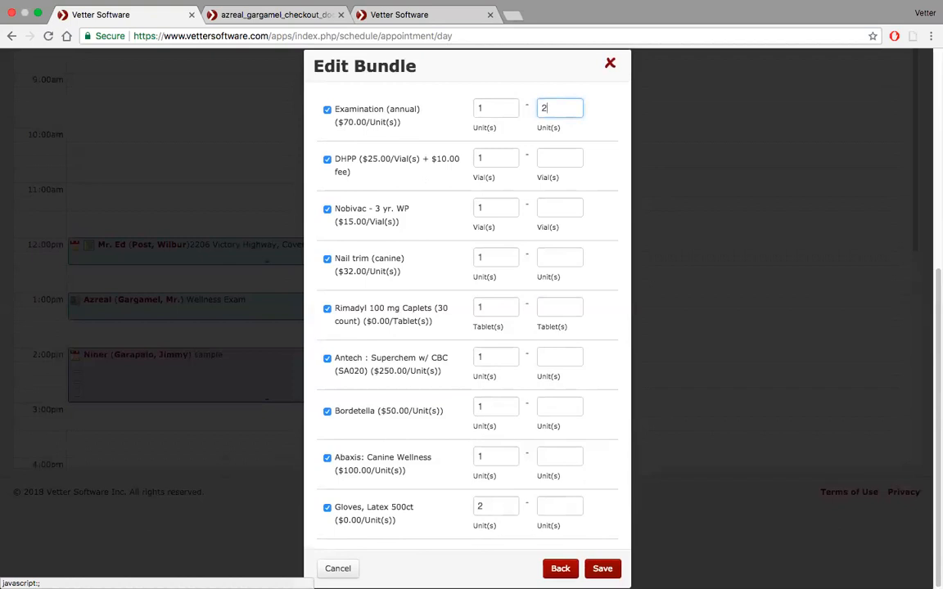
- Set the upper quantity of Rimadyl 100 mg Caplets to 20 tablets and save the check-in
{"action": "left_click", "coordinate": [552, 309]}
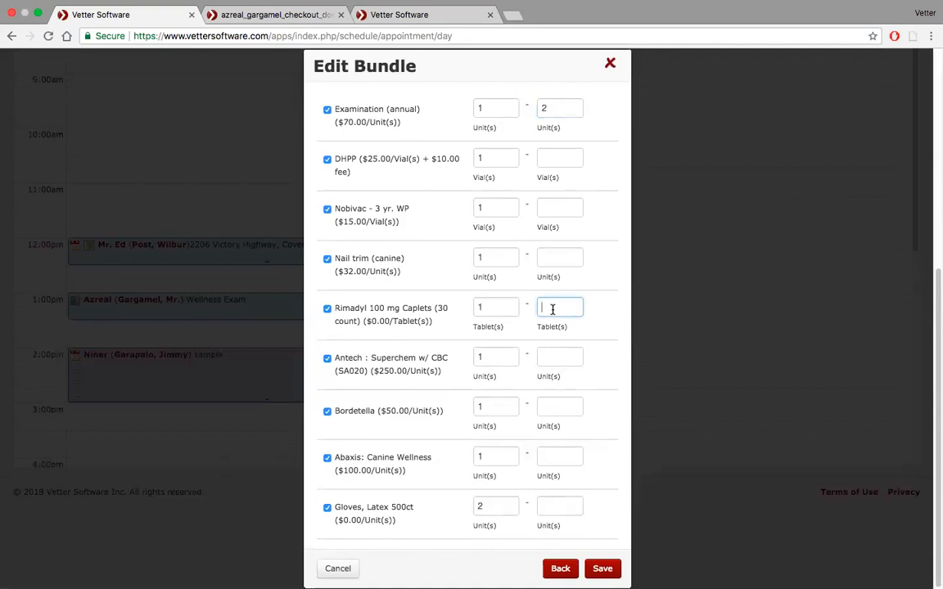
{"action": "type", "text": "50"}
{"action": "key", "text": "BackSpace"}
{"action": "key", "text": "BackSpace"}
{"action": "type", "text": "20"}
{"action": "left_click", "coordinate": [602, 569]}
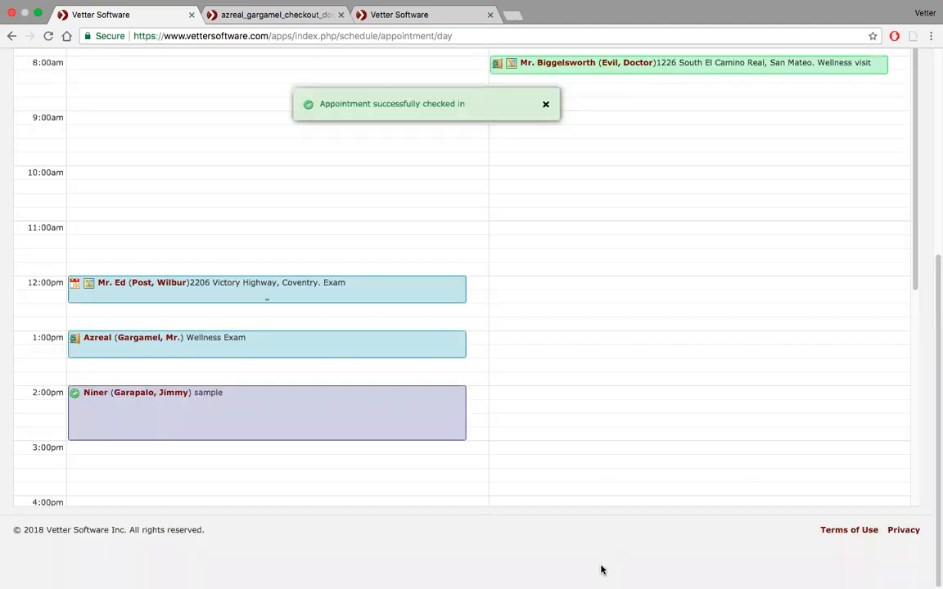
- Open the estimate attached to Niner's 2:00 pm appointment and approve it with a drawn client signature
{"action": "left_click", "coordinate": [302, 422]}
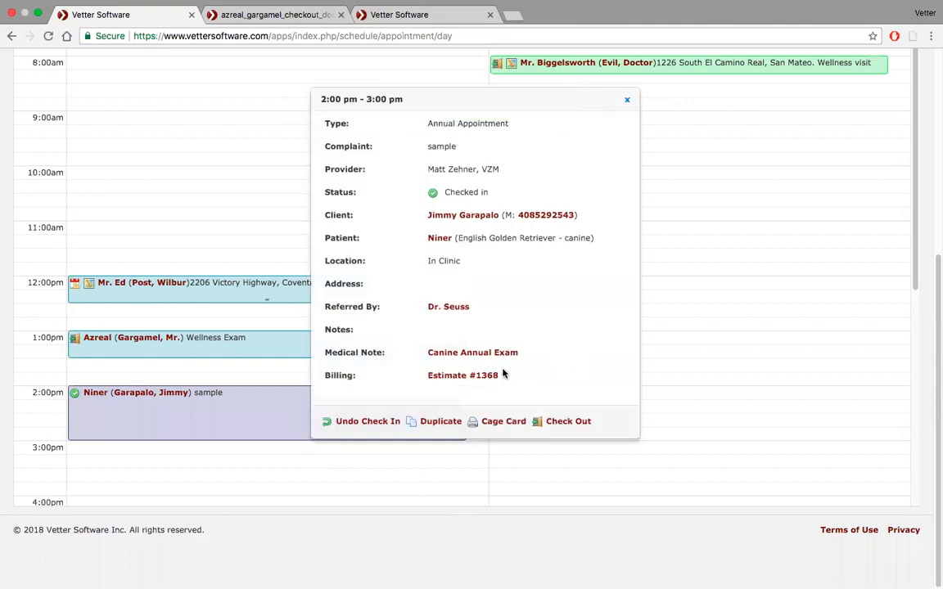
{"action": "left_click", "coordinate": [475, 378]}
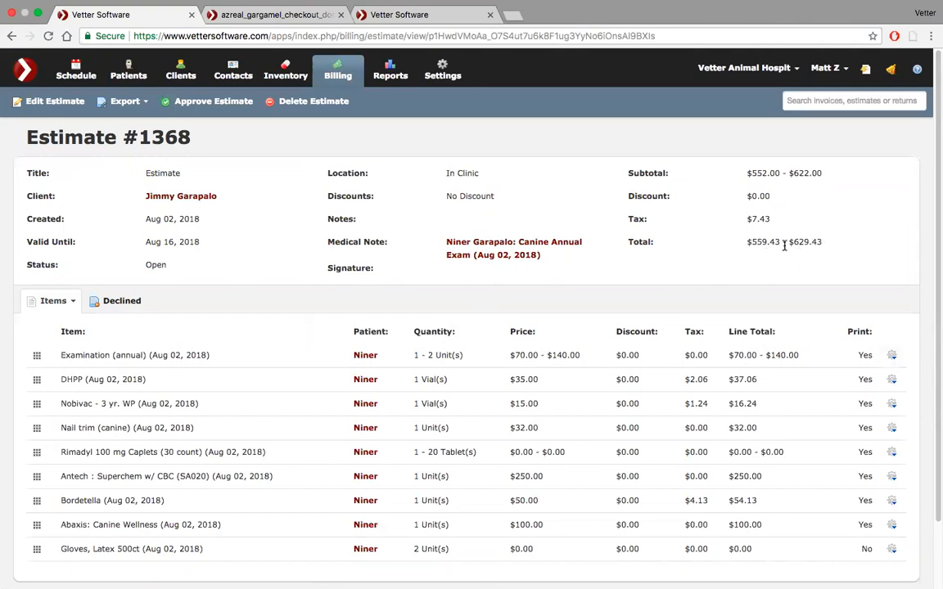
{"action": "left_click", "coordinate": [225, 106]}
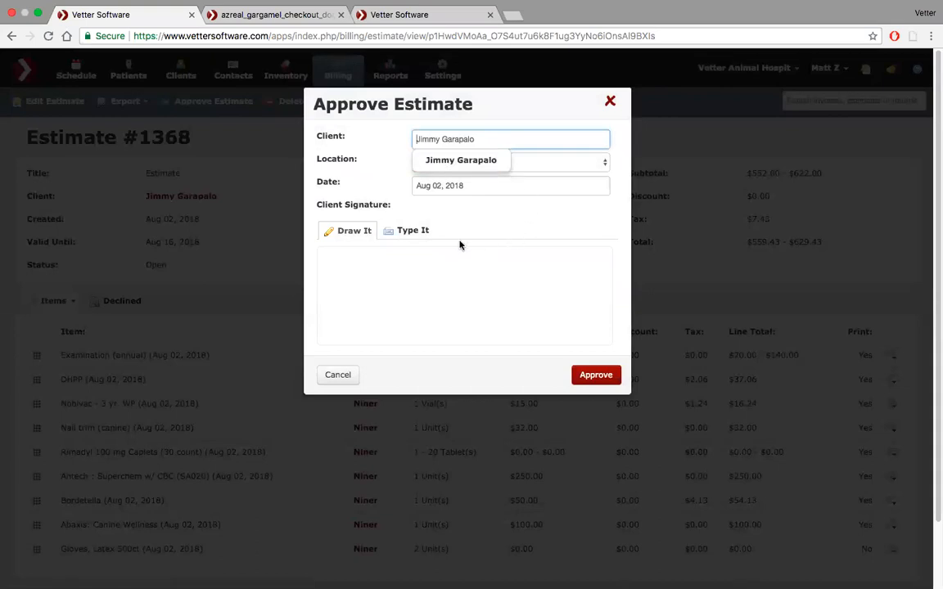
{"action": "left_click", "coordinate": [468, 162]}
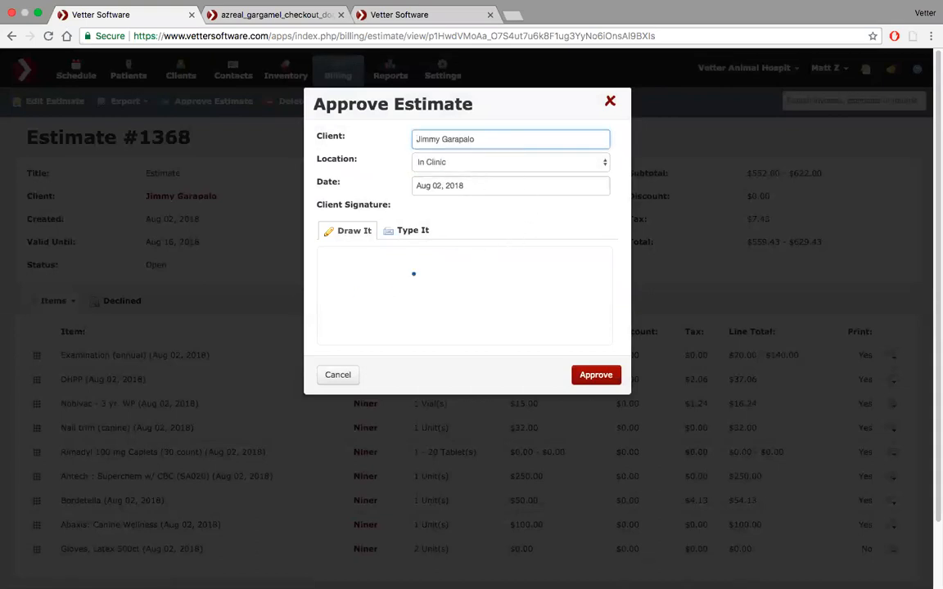
{"action": "mouse_move", "coordinate": [372, 279]}
{"action": "left_mouse_down"}
{"action": "mouse_move", "coordinate": [362, 271]}
{"action": "mouse_move", "coordinate": [426, 266]}
{"action": "mouse_move", "coordinate": [431, 300]}
{"action": "mouse_move", "coordinate": [458, 291]}
{"action": "mouse_move", "coordinate": [507, 248]}
{"action": "left_mouse_up"}
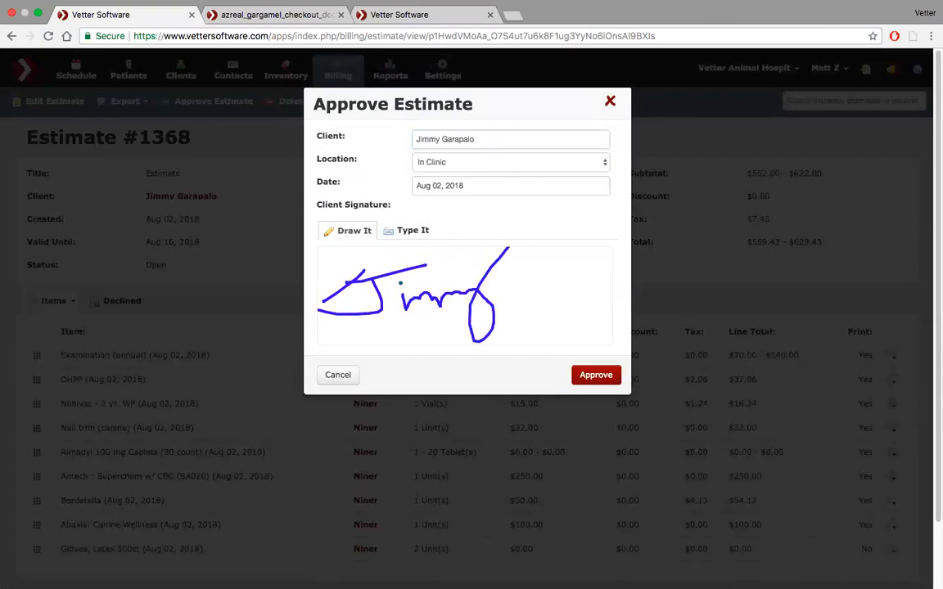
{"action": "left_click", "coordinate": [578, 377]}
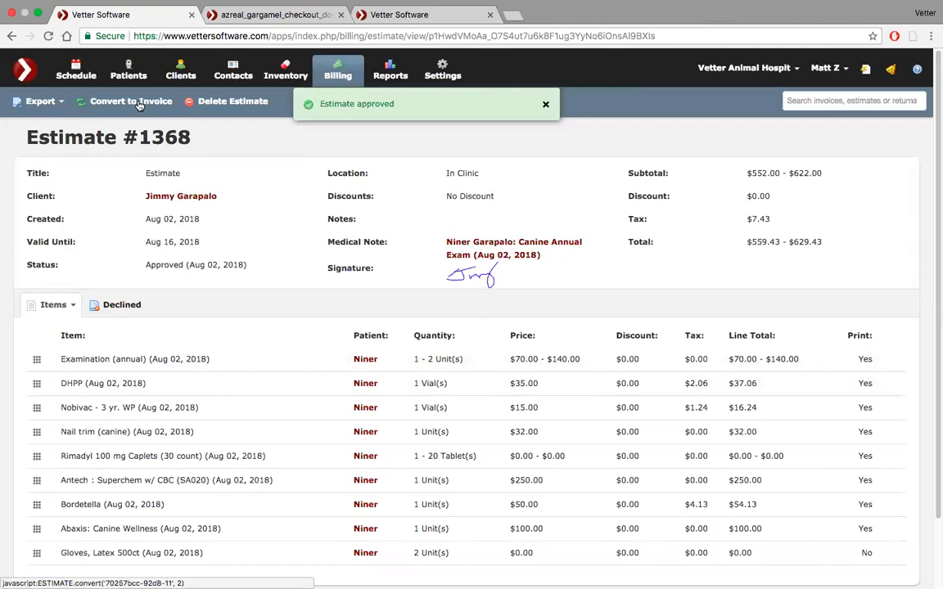
- Convert the approved estimate to an invoice, applying the high price range and keeping the Canine Annual Exam medical note
{"action": "left_click", "coordinate": [139, 103]}
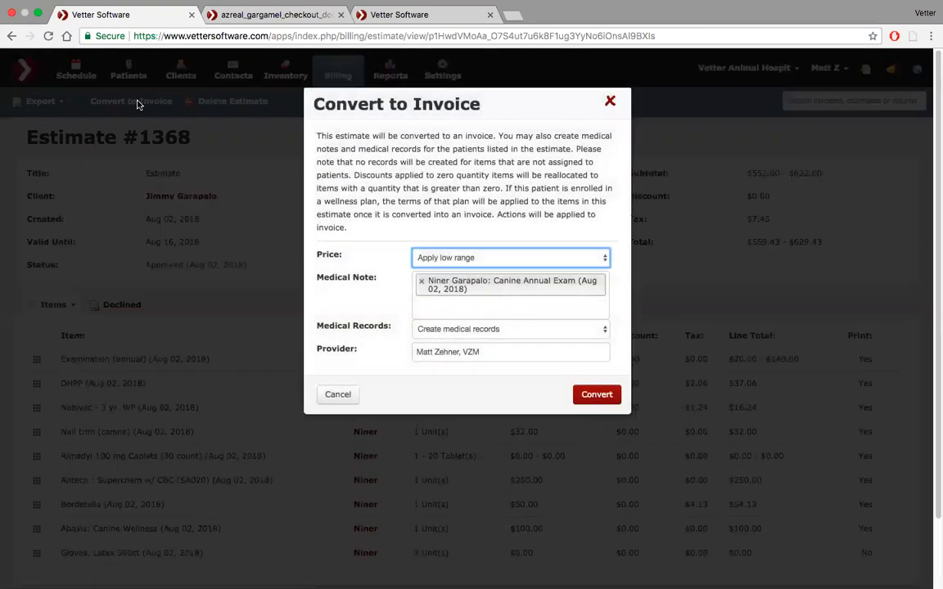
{"action": "left_click", "coordinate": [596, 259]}
{"action": "left_click", "coordinate": [594, 268]}
{"action": "left_click", "coordinate": [597, 395]}
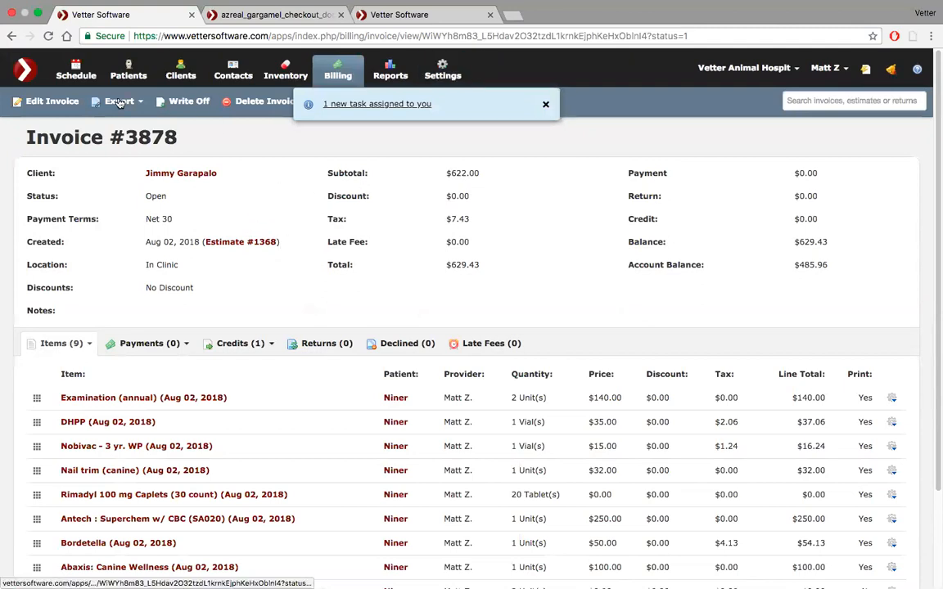
- Return to the day schedule and check the billing entry on Niner's 2:00 pm appointment
{"action": "left_click", "coordinate": [79, 73]}
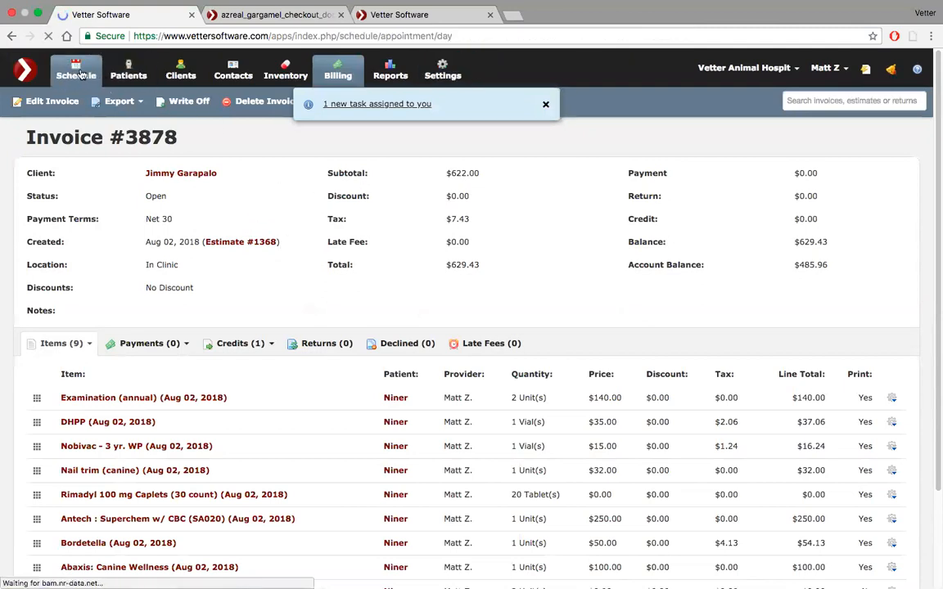
{"action": "scroll", "coordinate": [208, 316], "scroll_direction": "down", "scroll_amount": 5}
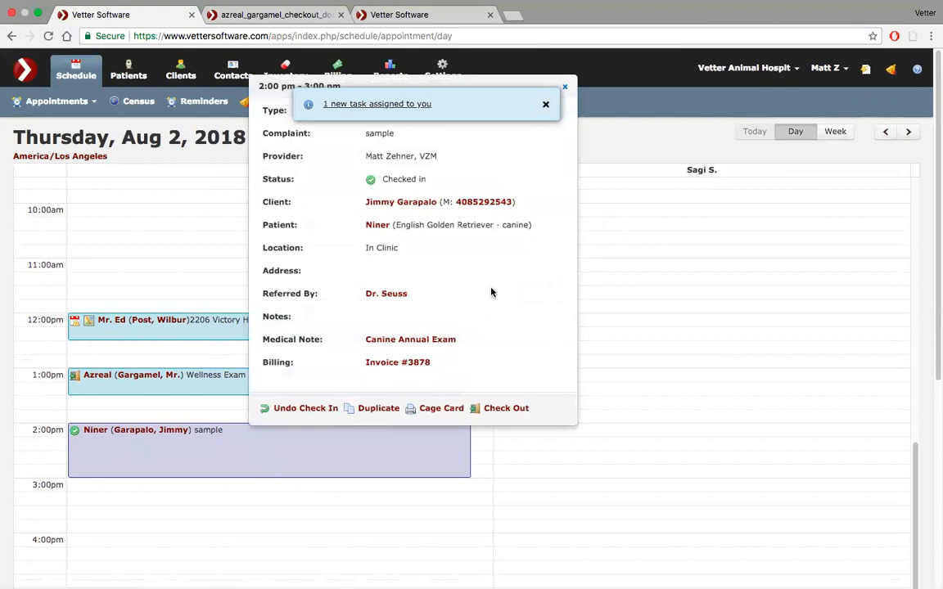
{"action": "left_click", "coordinate": [38, 27]}
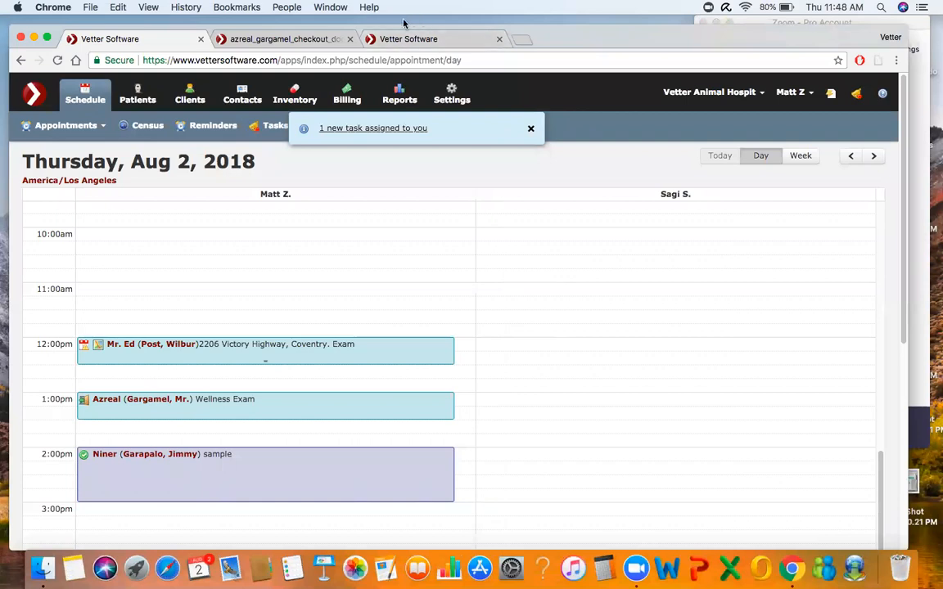
- Dismiss the new task notification on the schedule and restore the browser window to full size
{"action": "left_click", "coordinate": [270, 204]}
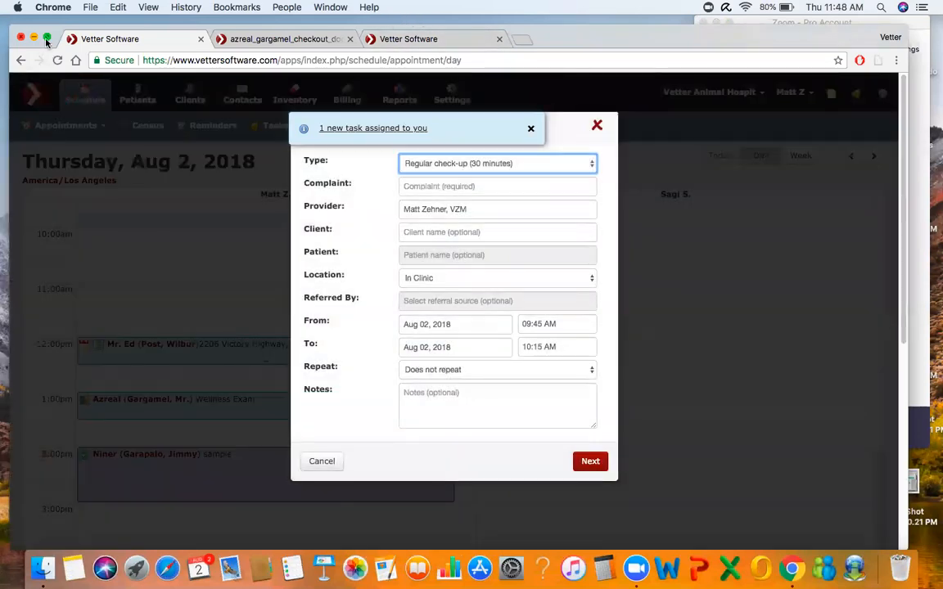
{"action": "left_click", "coordinate": [596, 127]}
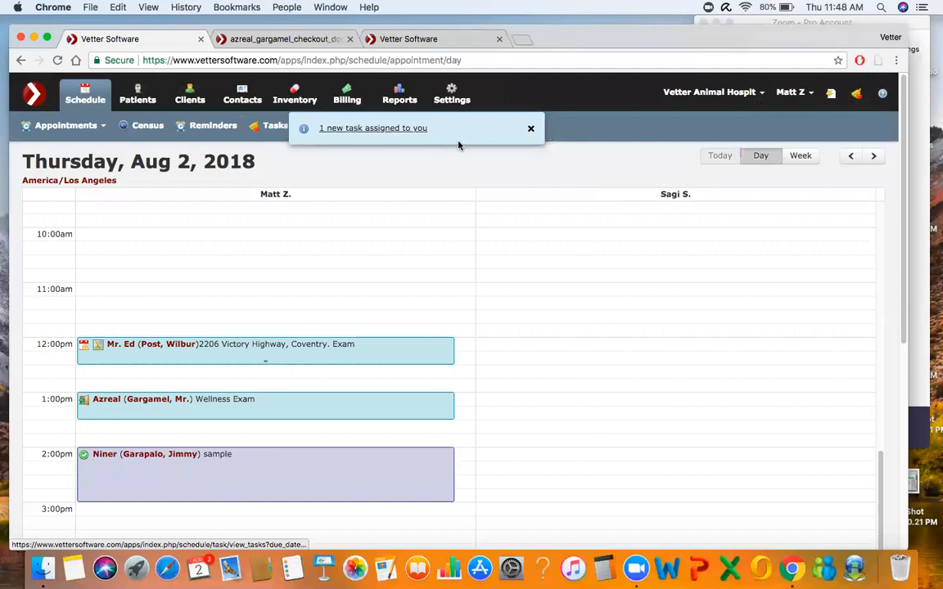
{"action": "left_click", "coordinate": [531, 128]}
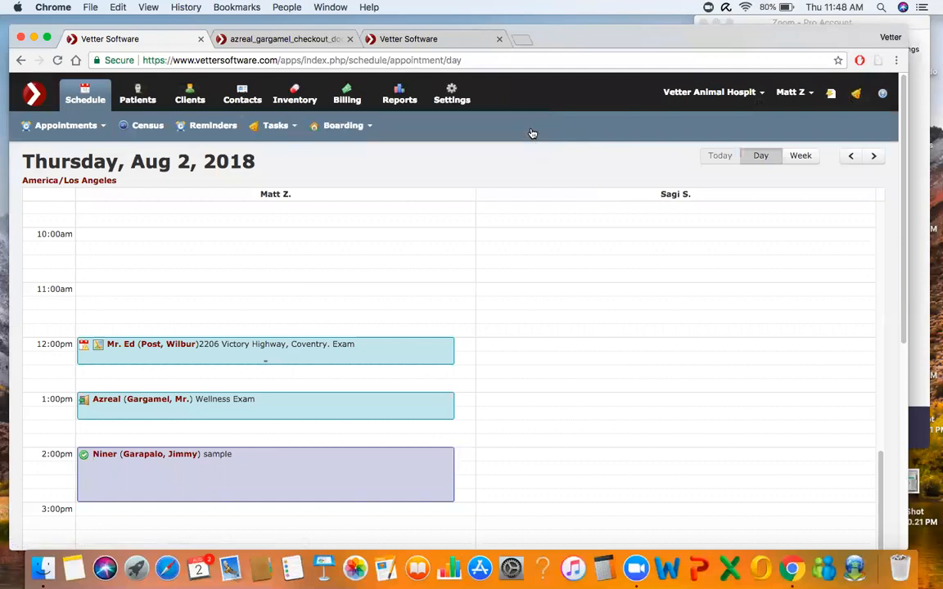
{"action": "left_click", "coordinate": [46, 39]}
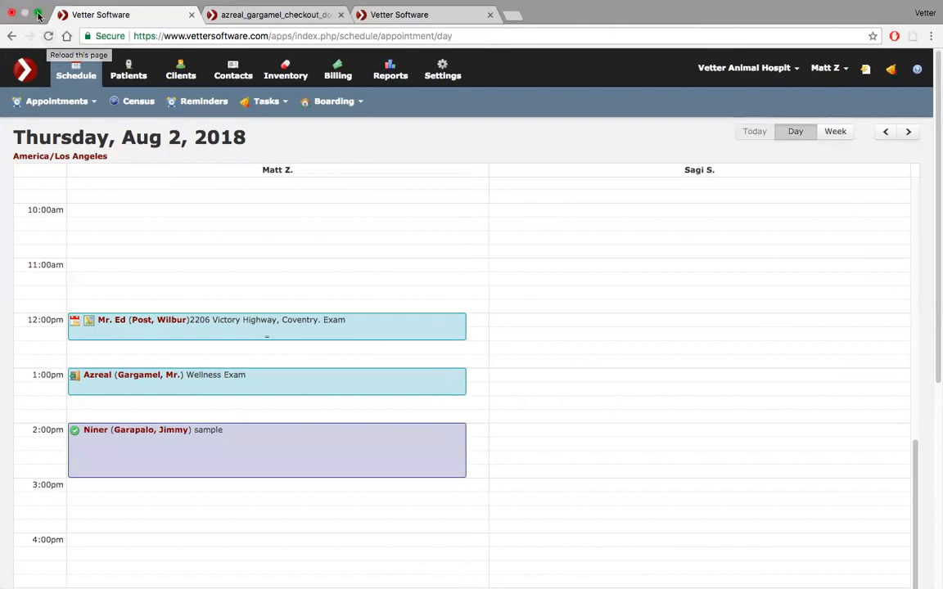
{"action": "left_click", "coordinate": [38, 13]}
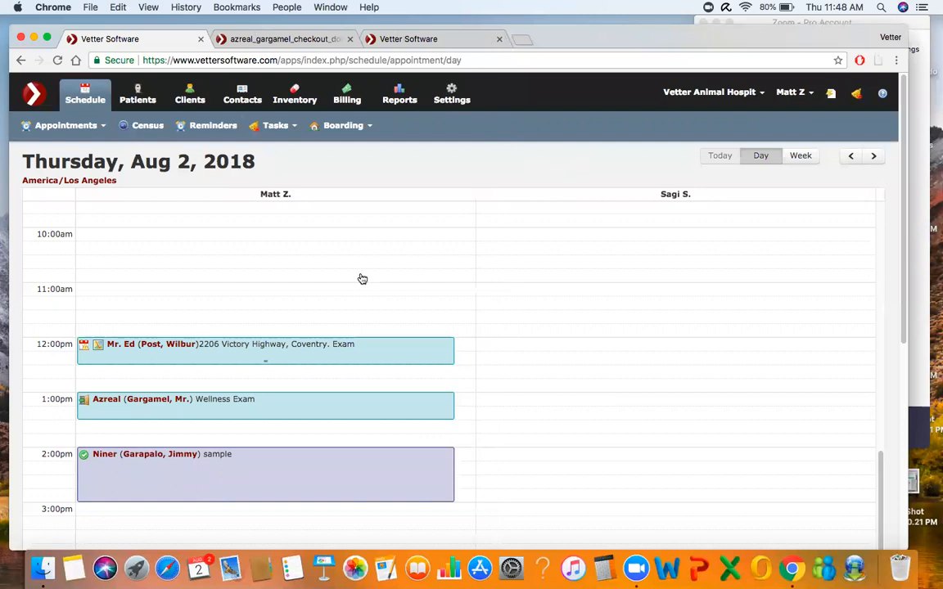
{"action": "left_click", "coordinate": [47, 39]}
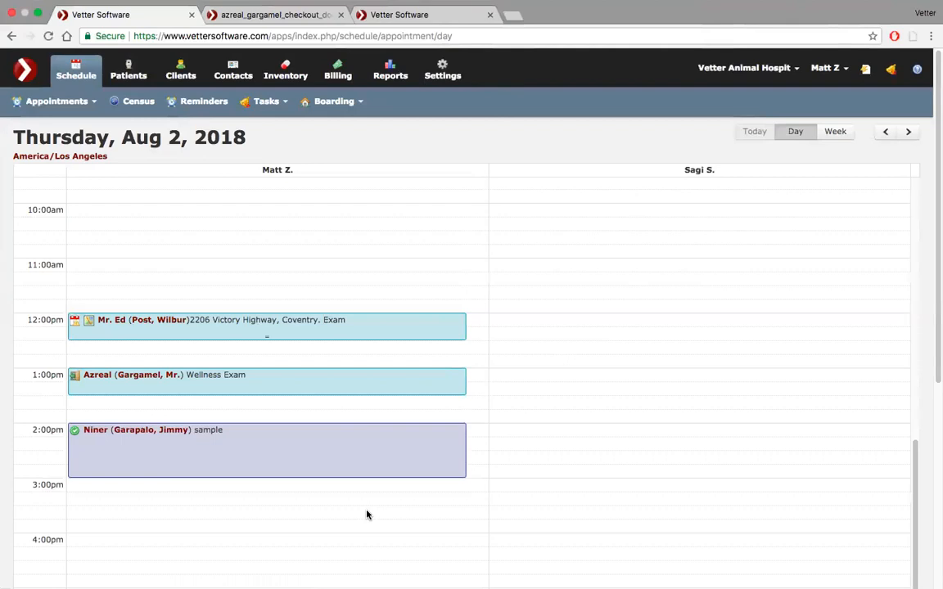
- Search the patients for "santa" and open the profile of Santa's Little Helper
{"action": "left_click", "coordinate": [128, 72]}
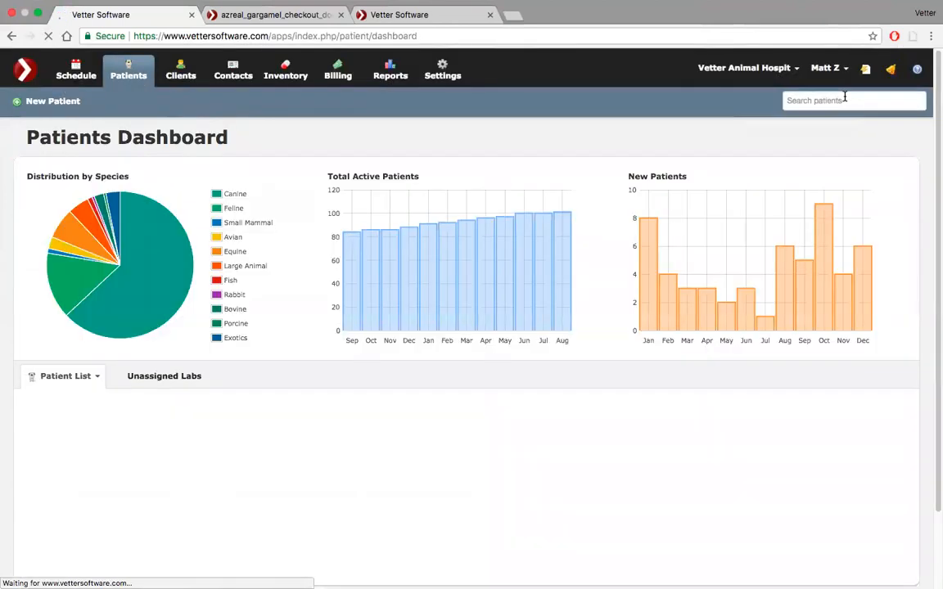
{"action": "left_click", "coordinate": [844, 97]}
{"action": "type", "text": "ho"}
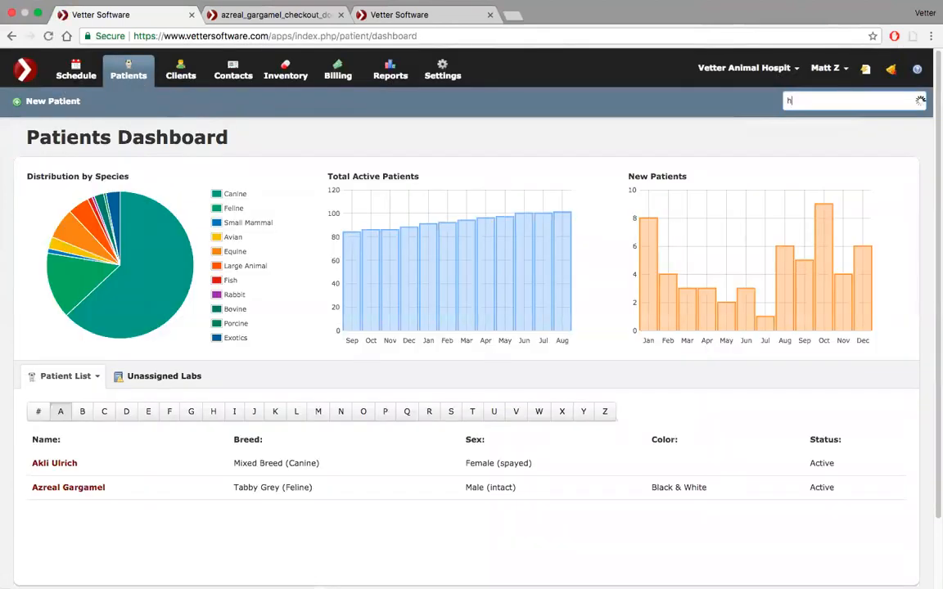
{"action": "key", "text": "BackSpace"}
{"action": "key", "text": "BackSpace"}
{"action": "type", "text": "santa"}
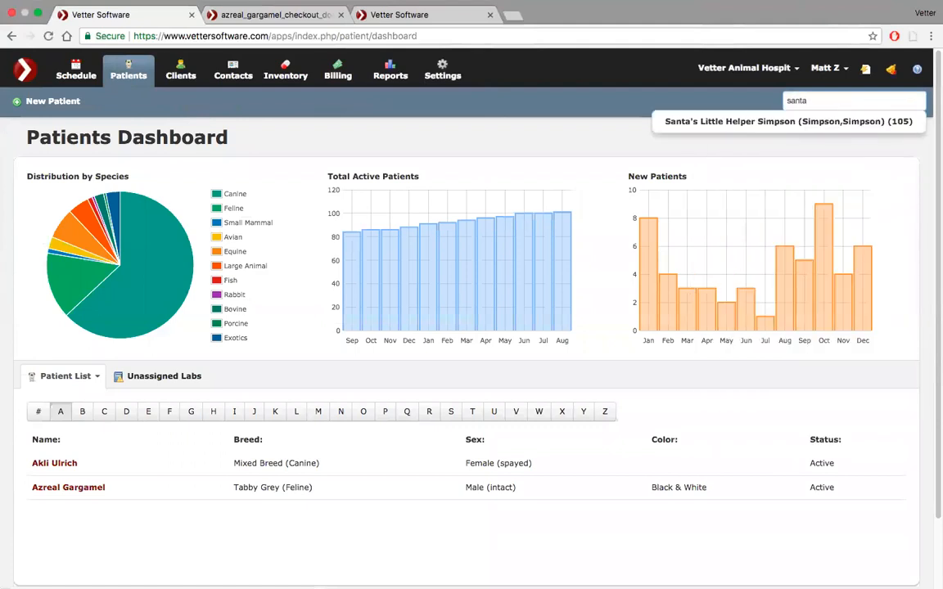
{"action": "left_click", "coordinate": [836, 123]}
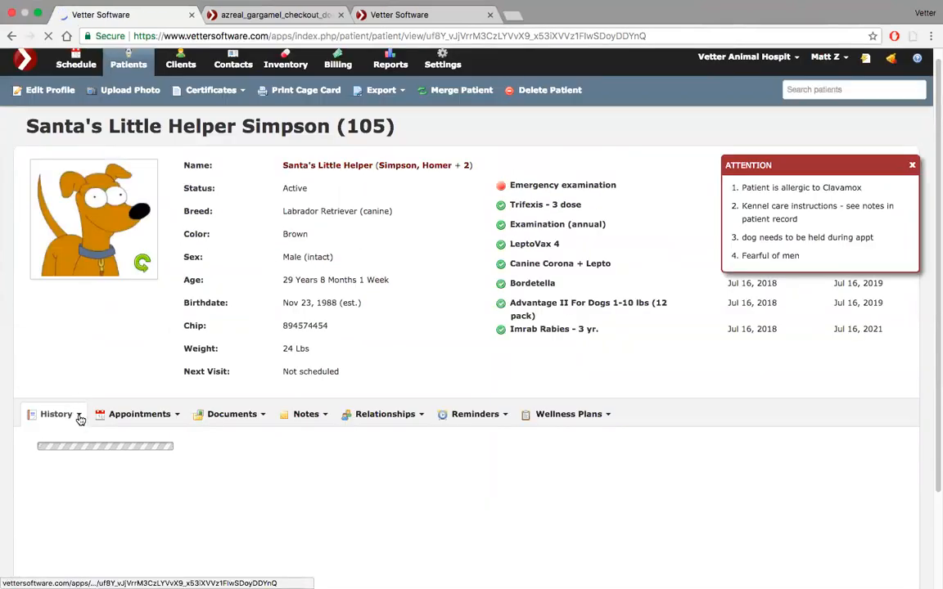
- Start a new medical record from the patient's history options
{"action": "left_click", "coordinate": [80, 418]}
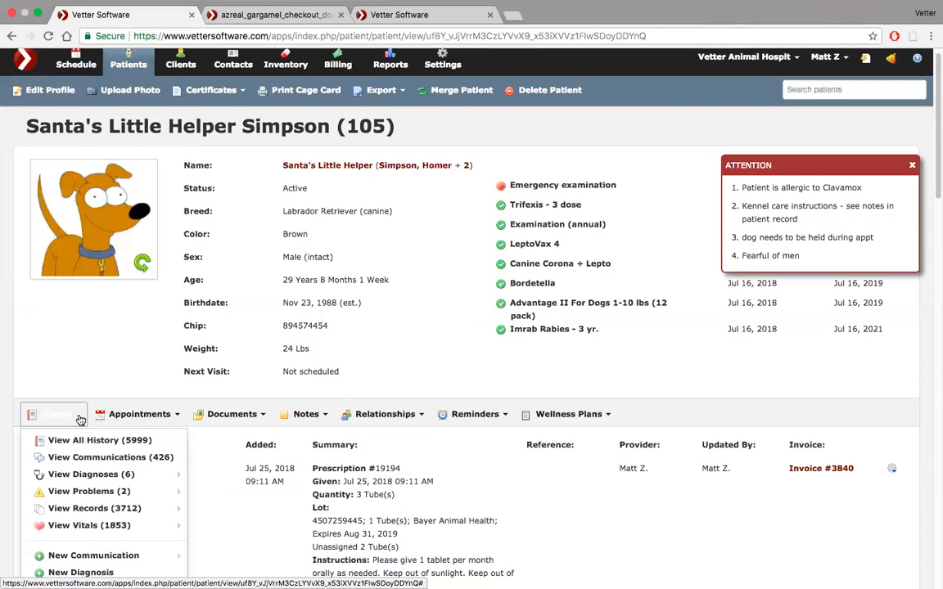
{"action": "scroll", "coordinate": [79, 420], "scroll_direction": "down", "scroll_amount": 3}
{"action": "mouse_move", "coordinate": [54, 307]}
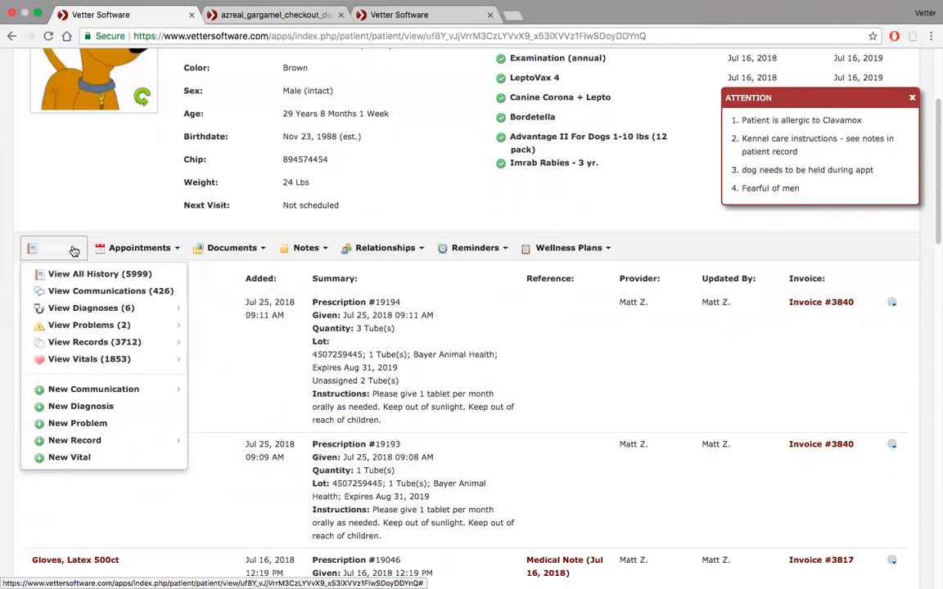
{"action": "mouse_move", "coordinate": [109, 441]}
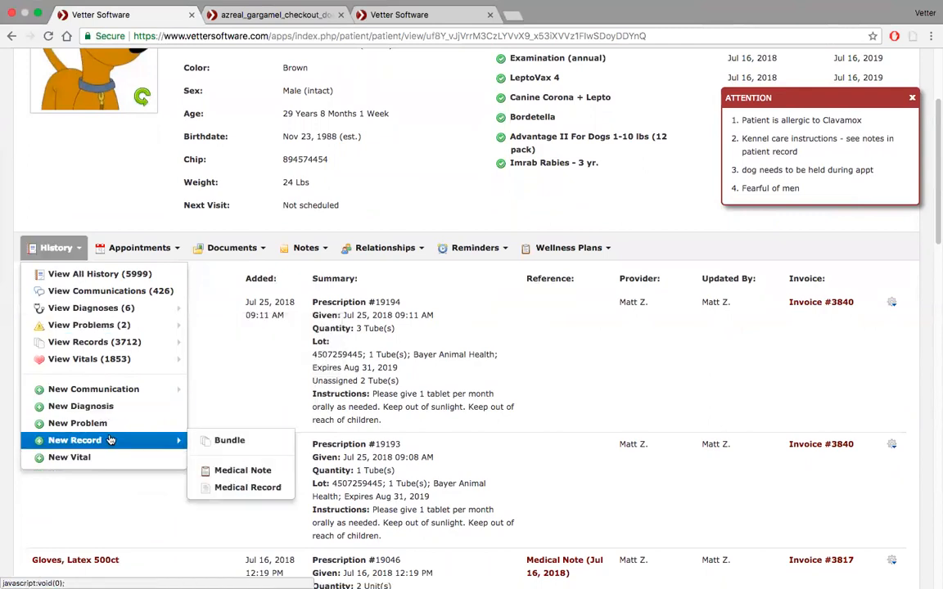
{"action": "left_click", "coordinate": [236, 429]}
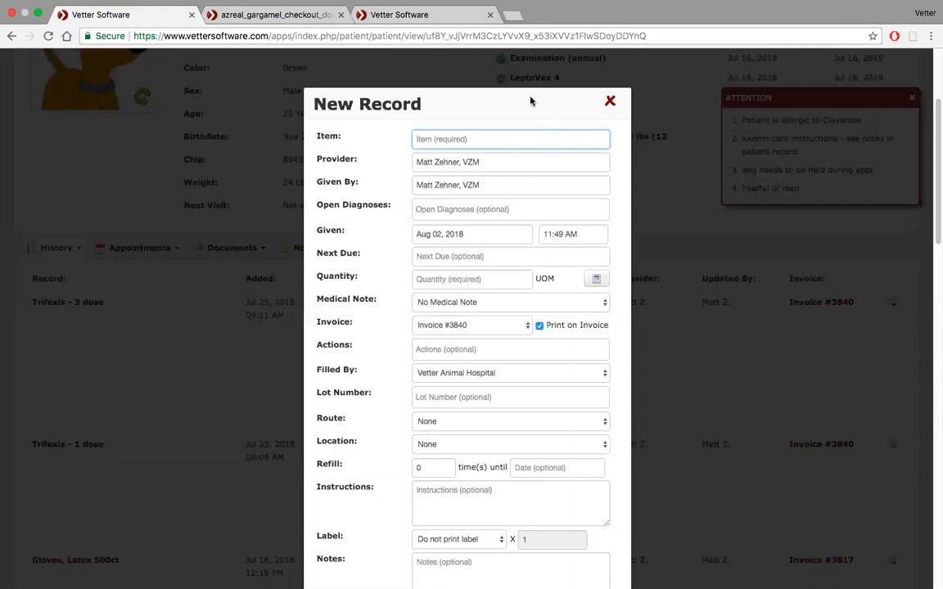
- Examine the new record form's fields and medical note choices, and cancel the form without saving
{"action": "scroll", "coordinate": [665, 157], "scroll_direction": "down", "scroll_amount": 1}
{"action": "scroll", "coordinate": [664, 151], "scroll_direction": "down", "scroll_amount": 2}
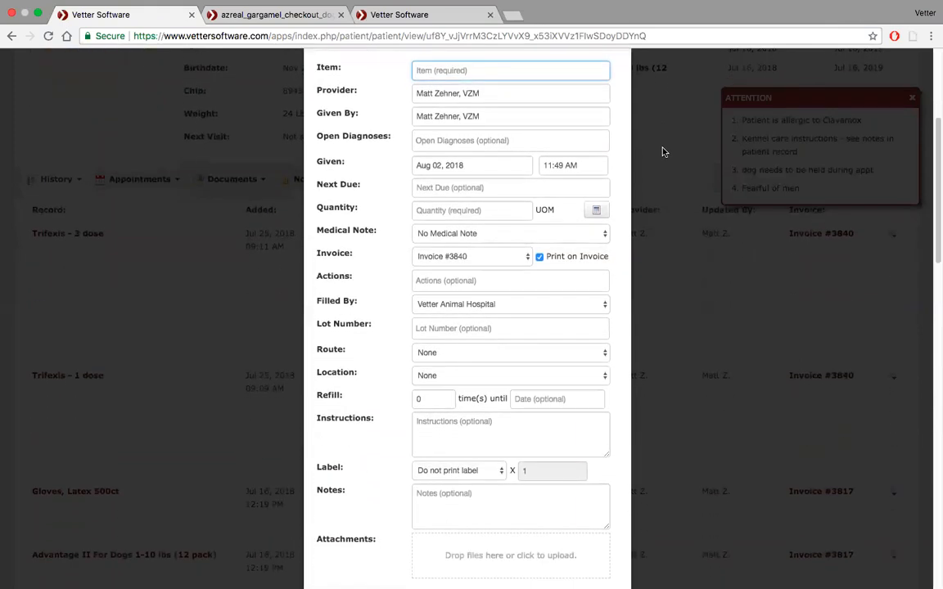
{"action": "left_click", "coordinate": [604, 237]}
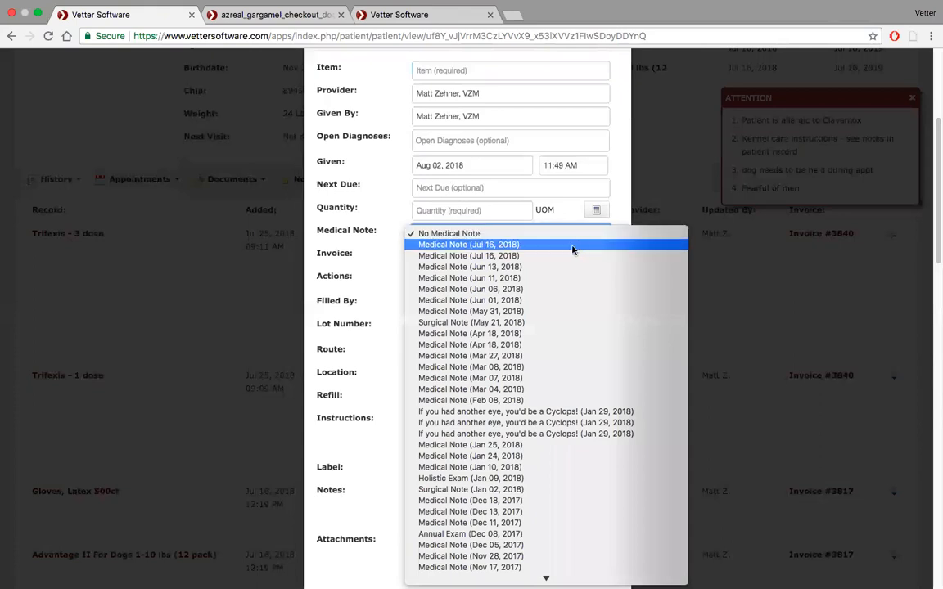
{"action": "left_click", "coordinate": [621, 193]}
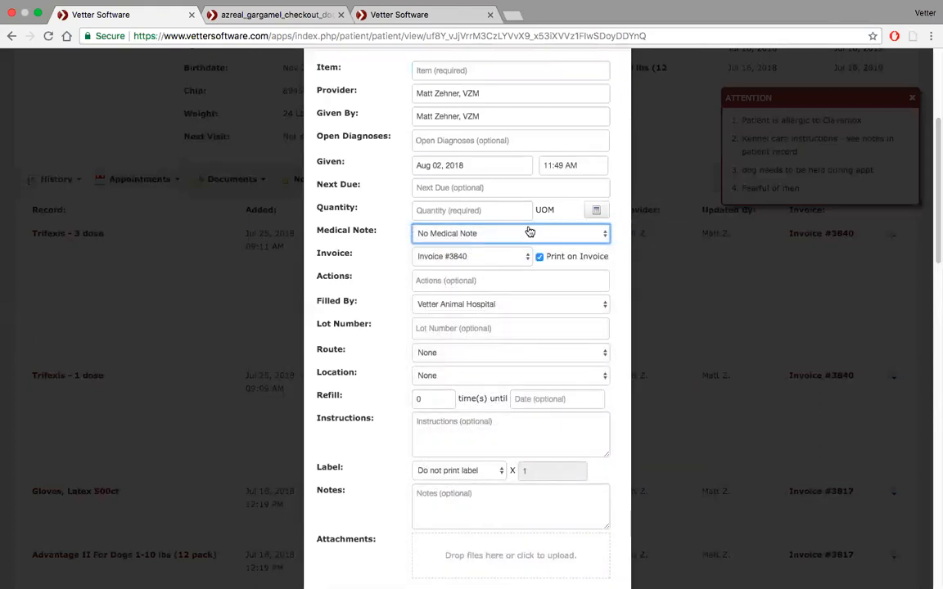
{"action": "scroll", "coordinate": [393, 250], "scroll_direction": "down", "scroll_amount": 10}
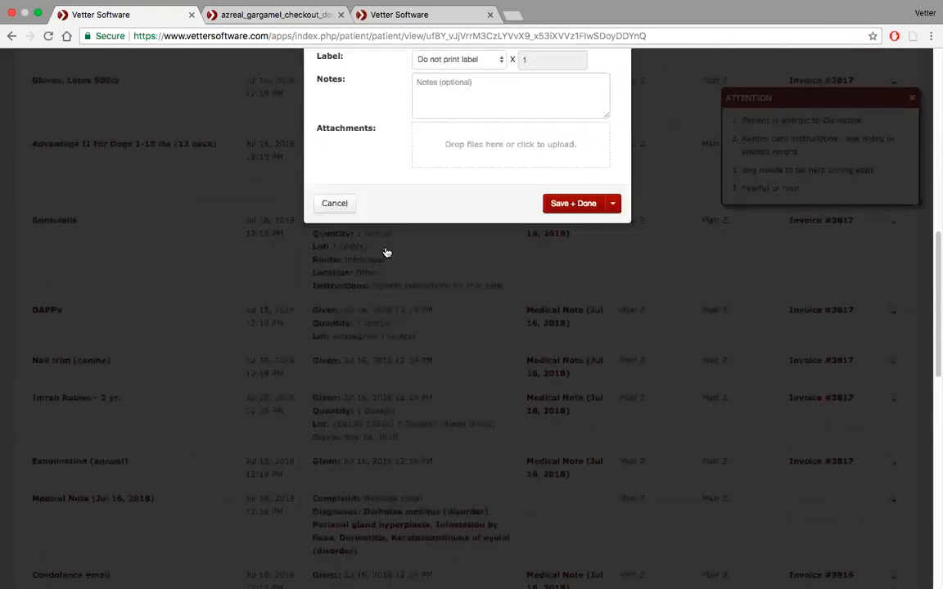
{"action": "left_click", "coordinate": [335, 228]}
- Review the patient's history entries with their summaries, references and invoices, and the profile details above them
{"action": "scroll", "coordinate": [274, 237], "scroll_direction": "up", "scroll_amount": 5}
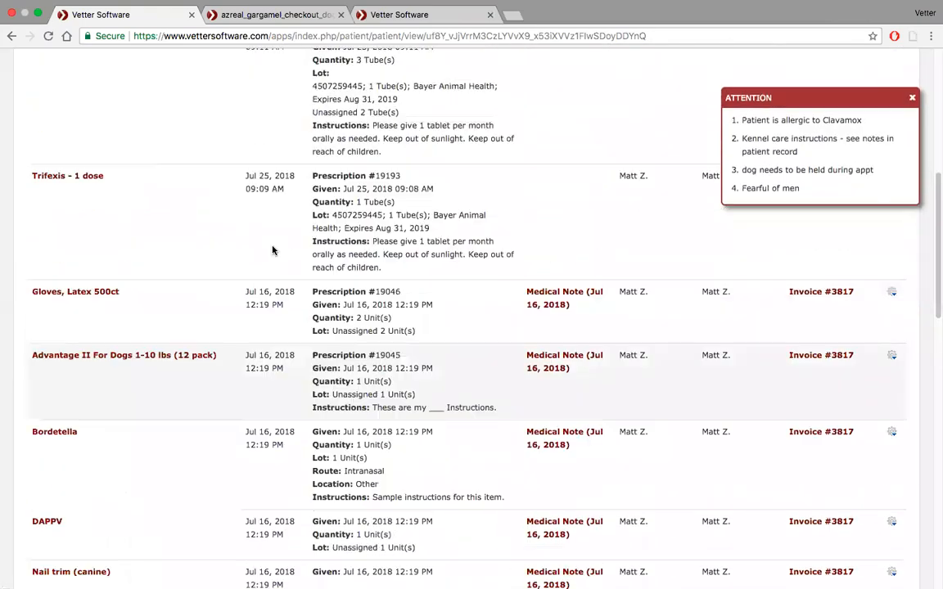
{"action": "scroll", "coordinate": [273, 250], "scroll_direction": "up", "scroll_amount": 8}
{"action": "scroll", "coordinate": [271, 270], "scroll_direction": "down", "scroll_amount": 1}
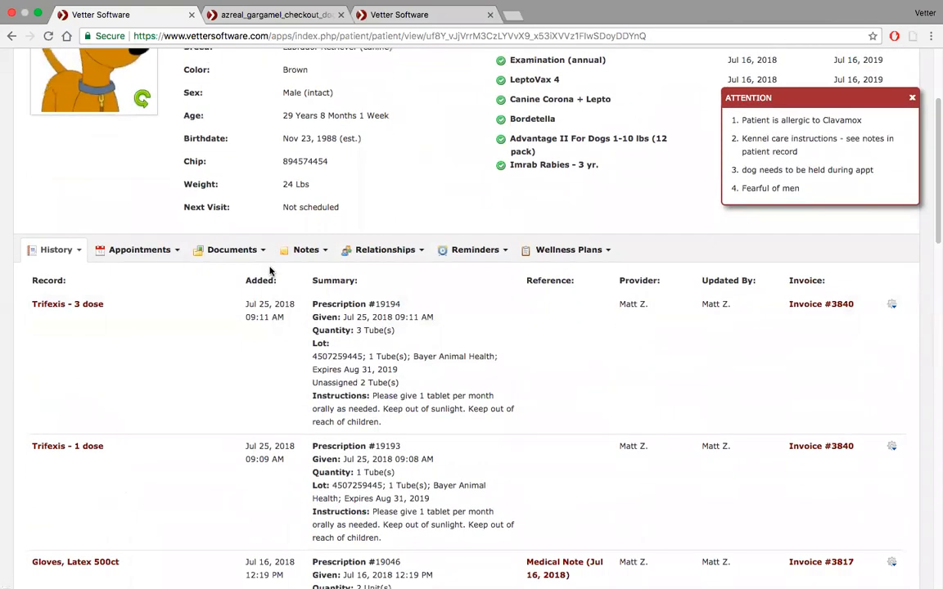
{"action": "scroll", "coordinate": [271, 271], "scroll_direction": "down", "scroll_amount": 1}
{"action": "scroll", "coordinate": [271, 271], "scroll_direction": "up", "scroll_amount": 1}
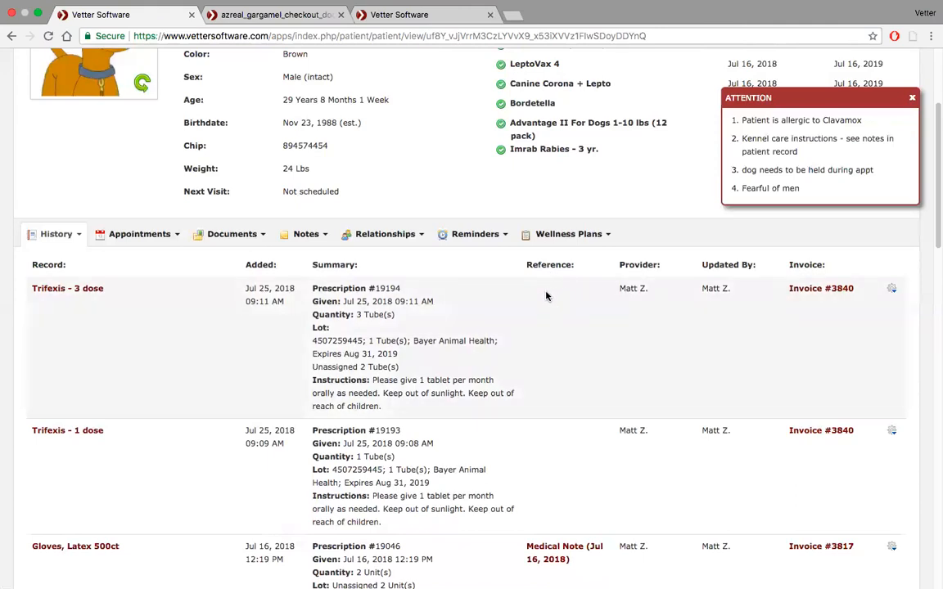
{"action": "scroll", "coordinate": [547, 296], "scroll_direction": "up", "scroll_amount": 5}
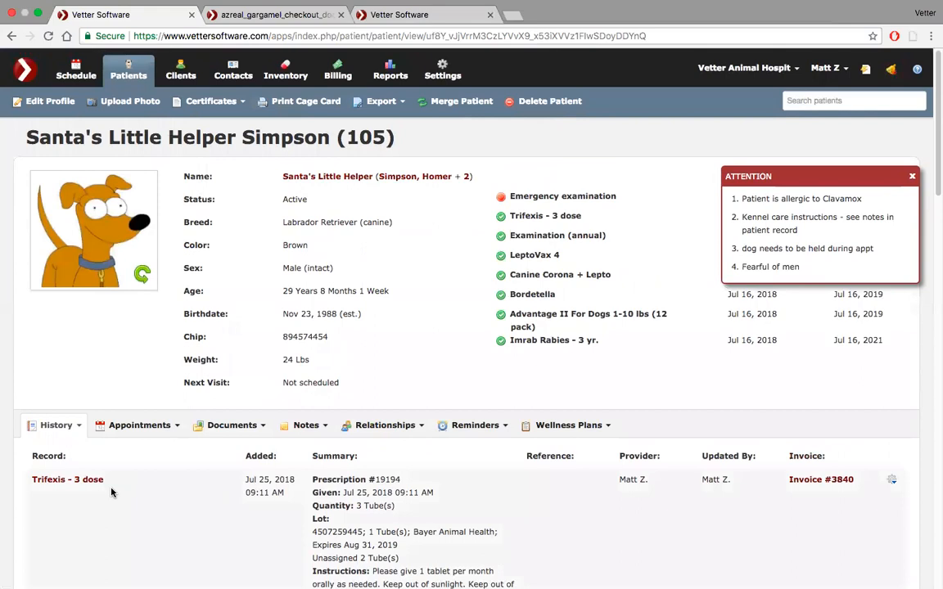
- Open a new letter form for the patient, examine its medical note reference choices, and cancel without saving
{"action": "scroll", "coordinate": [113, 492], "scroll_direction": "down", "scroll_amount": 3}
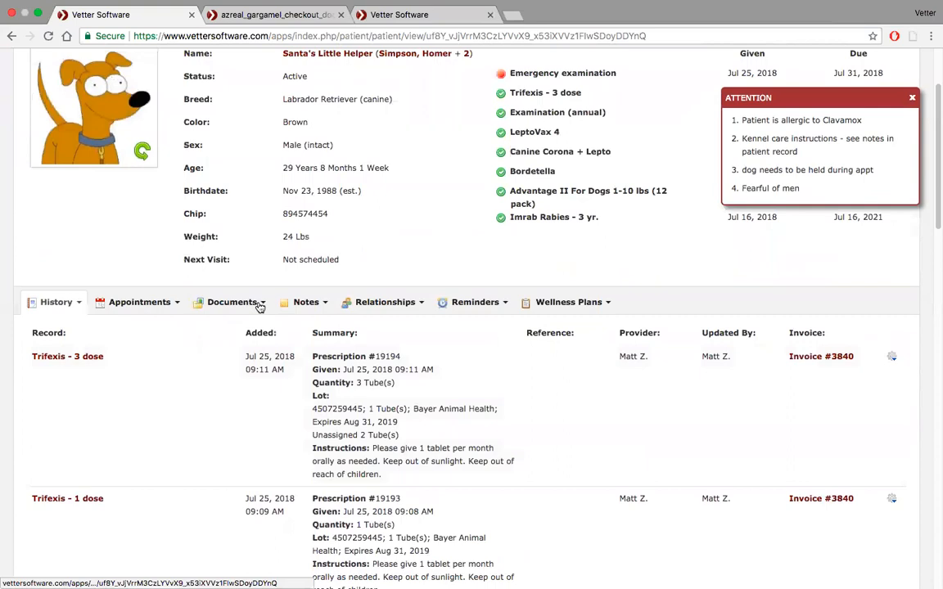
{"action": "left_click", "coordinate": [259, 304]}
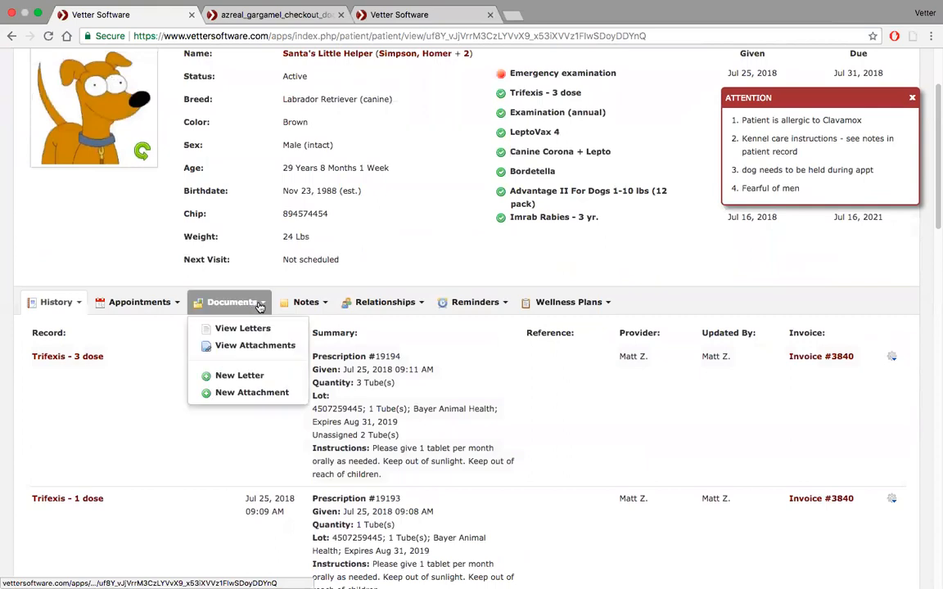
{"action": "left_click", "coordinate": [260, 377]}
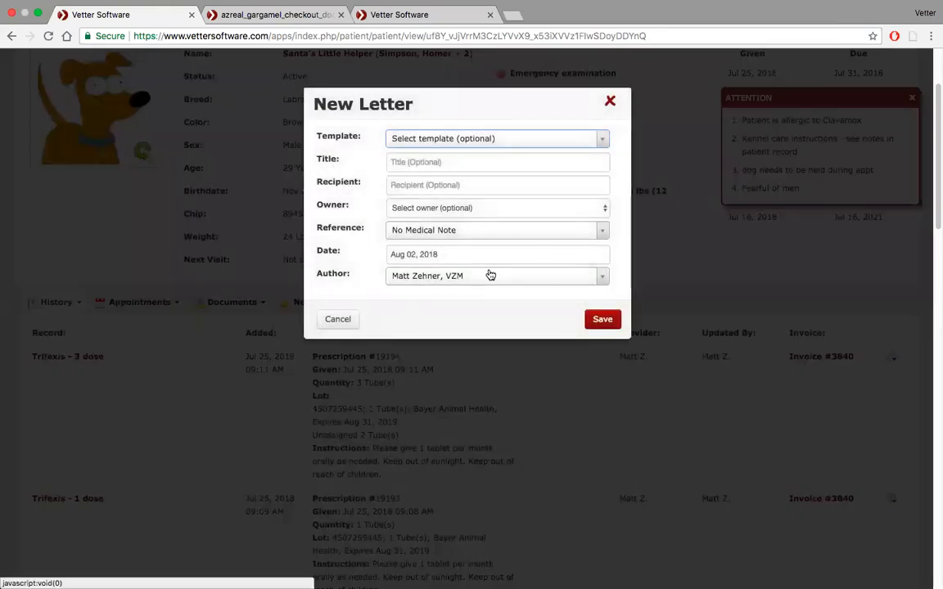
{"action": "left_click", "coordinate": [571, 229]}
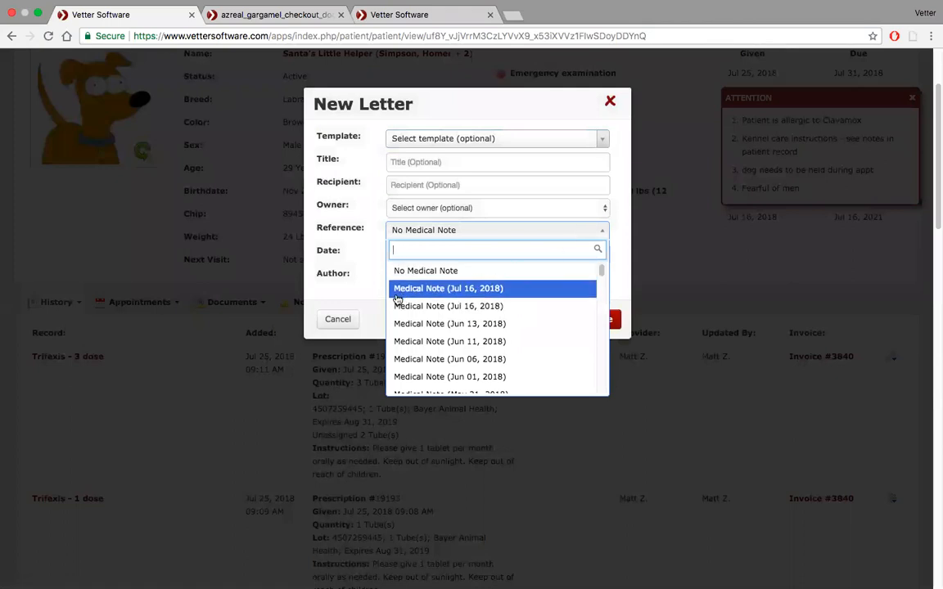
{"action": "left_click", "coordinate": [348, 325]}
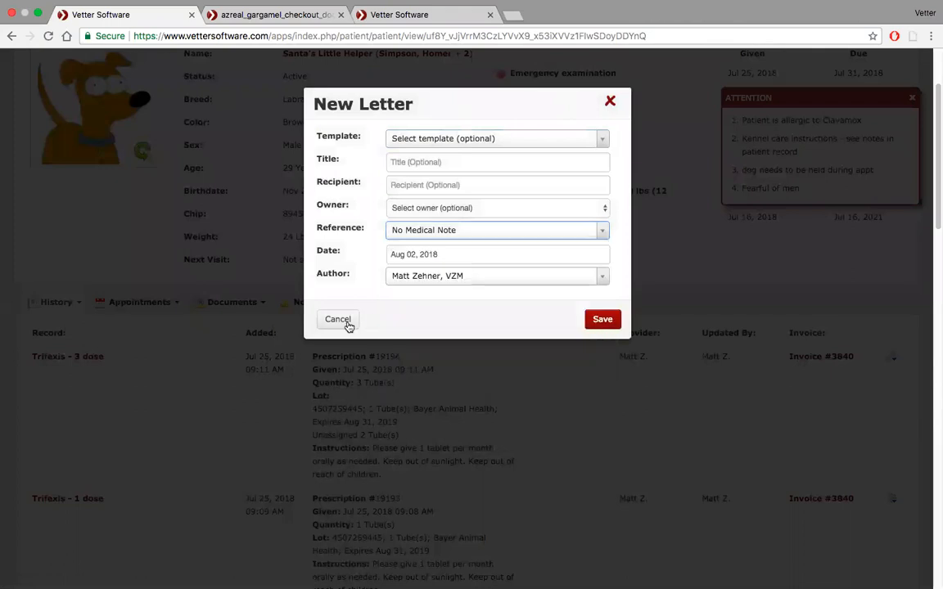
{"action": "left_click", "coordinate": [348, 325]}
- Open the Print Certificate form for the patient, check the available certificate types, and close it without printing
{"action": "scroll", "coordinate": [348, 325], "scroll_direction": "up", "scroll_amount": 2}
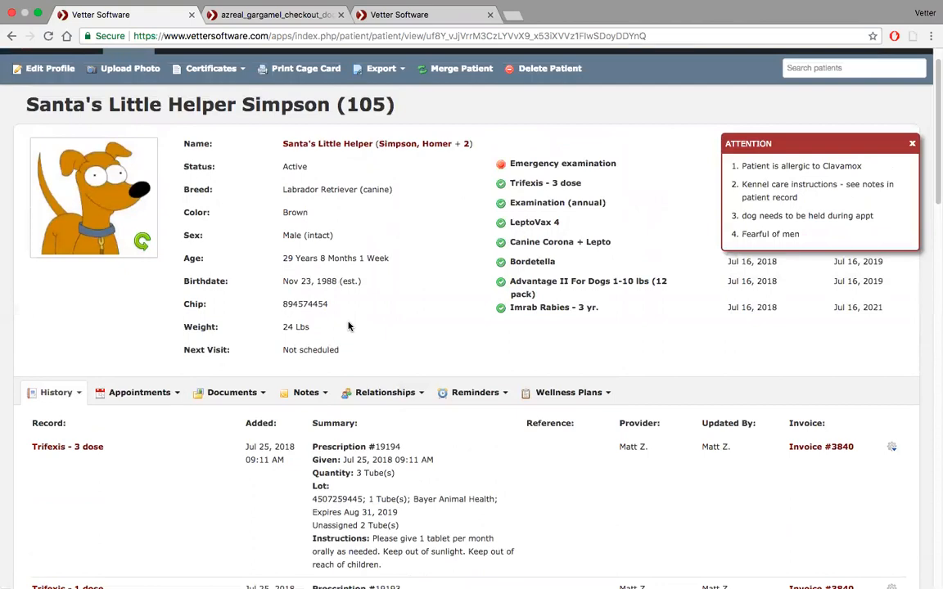
{"action": "scroll", "coordinate": [348, 325], "scroll_direction": "up", "scroll_amount": 1}
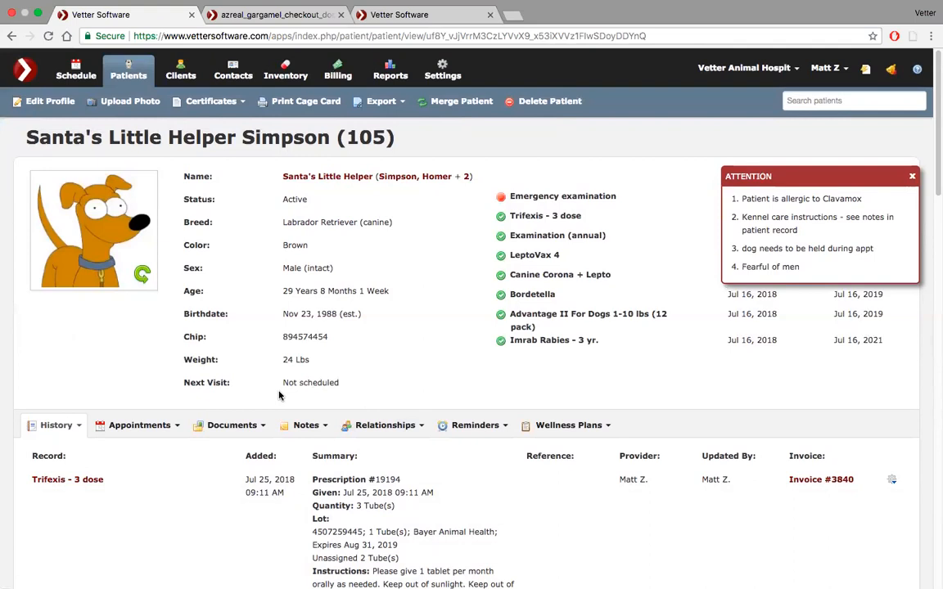
{"action": "left_click", "coordinate": [240, 102]}
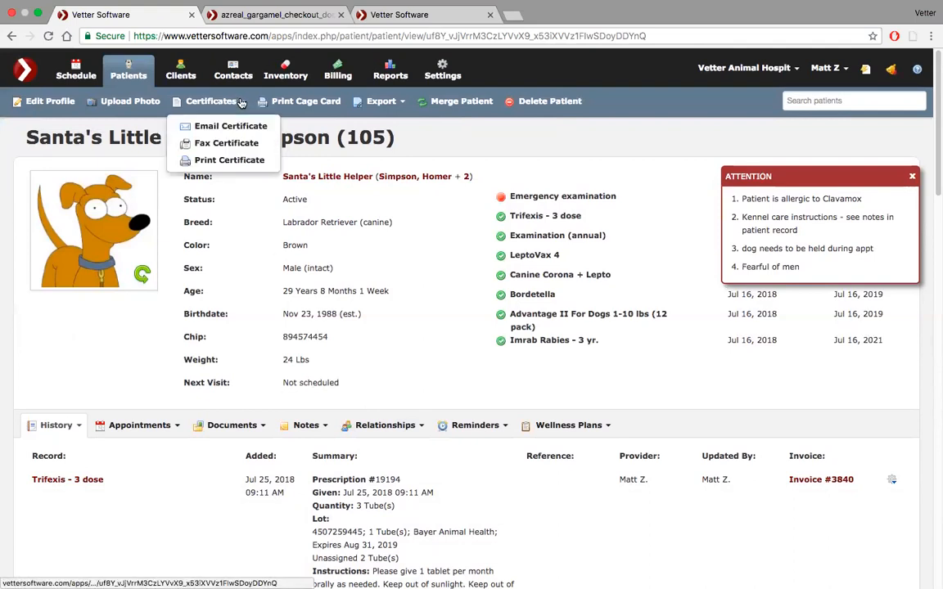
{"action": "left_click", "coordinate": [221, 160]}
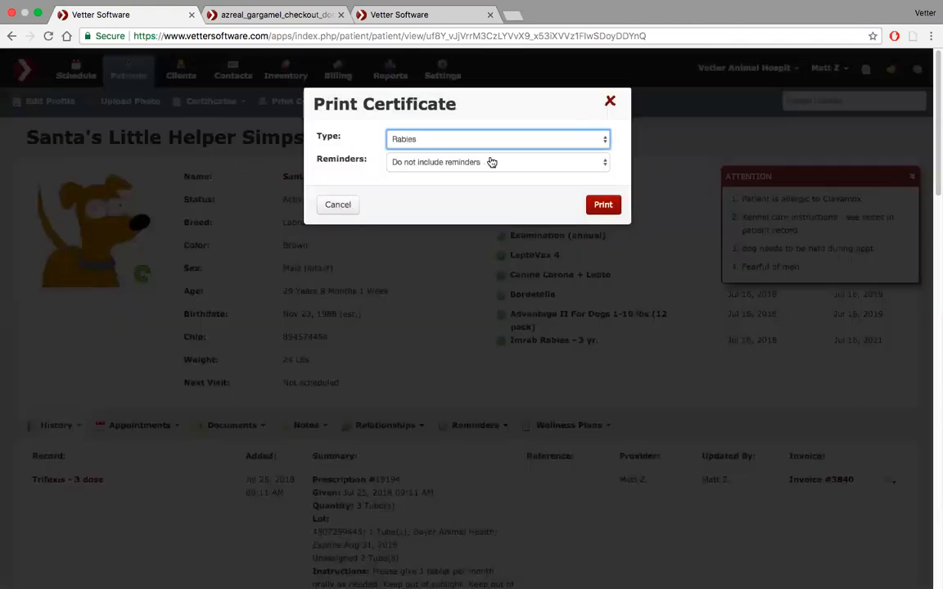
{"action": "left_click", "coordinate": [548, 146]}
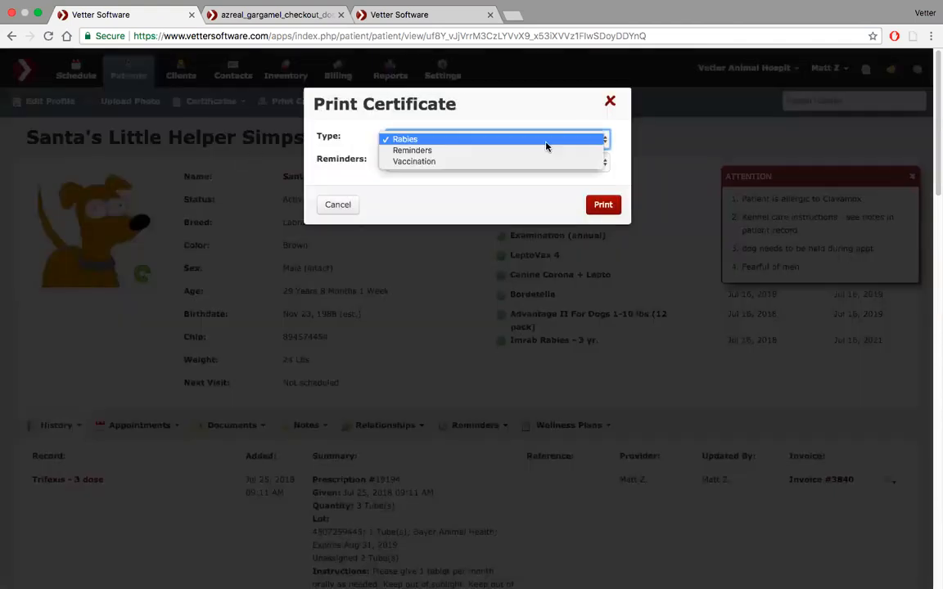
{"action": "left_click", "coordinate": [576, 109]}
{"action": "left_click", "coordinate": [610, 101]}
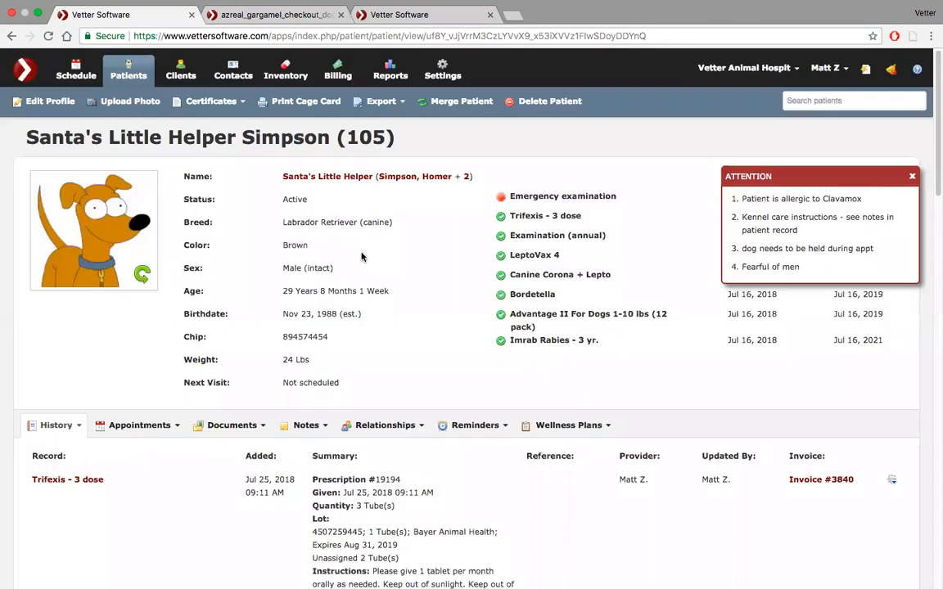
- View the patient's letters and check the actions offered for the first Consent Form dated Jul 16, 2018
{"action": "scroll", "coordinate": [491, 245], "scroll_direction": "down", "scroll_amount": 3}
{"action": "left_click", "coordinate": [233, 259]}
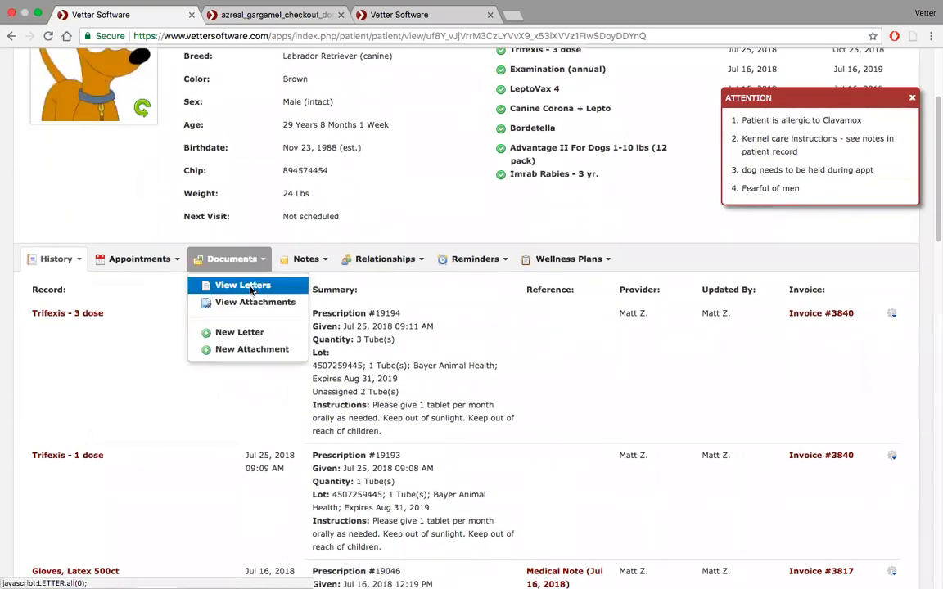
{"action": "left_click", "coordinate": [252, 284]}
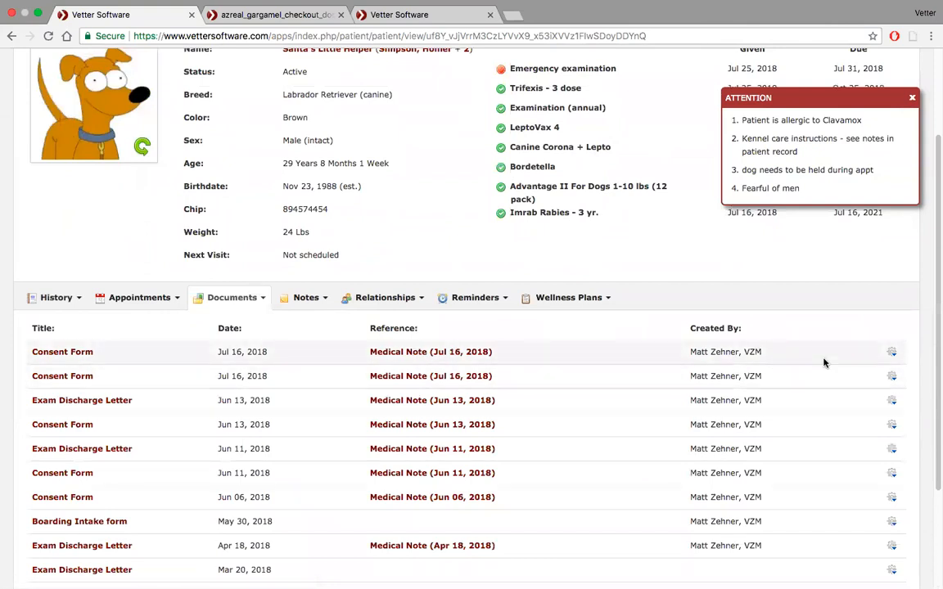
{"action": "left_click", "coordinate": [892, 354]}
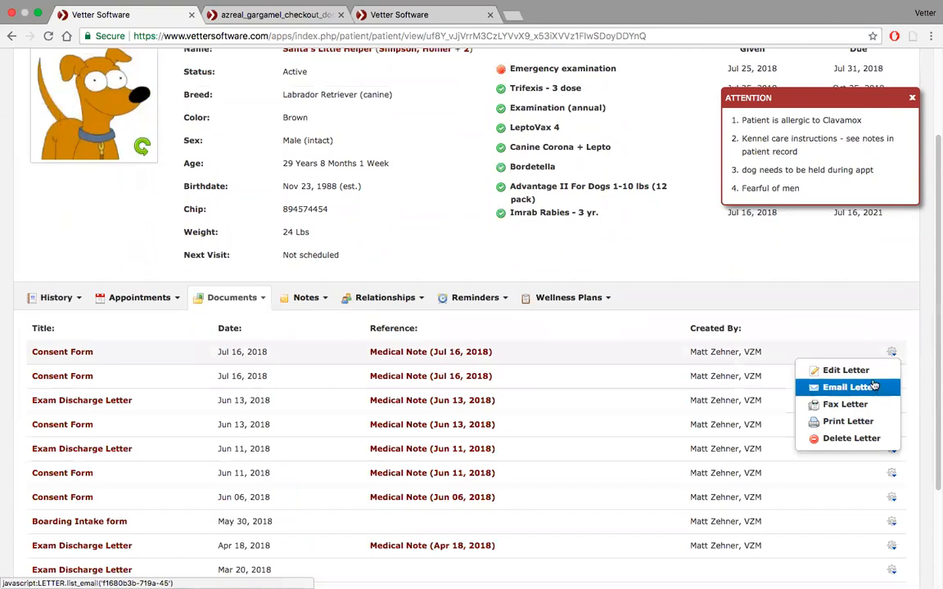
{"action": "left_click", "coordinate": [816, 299]}
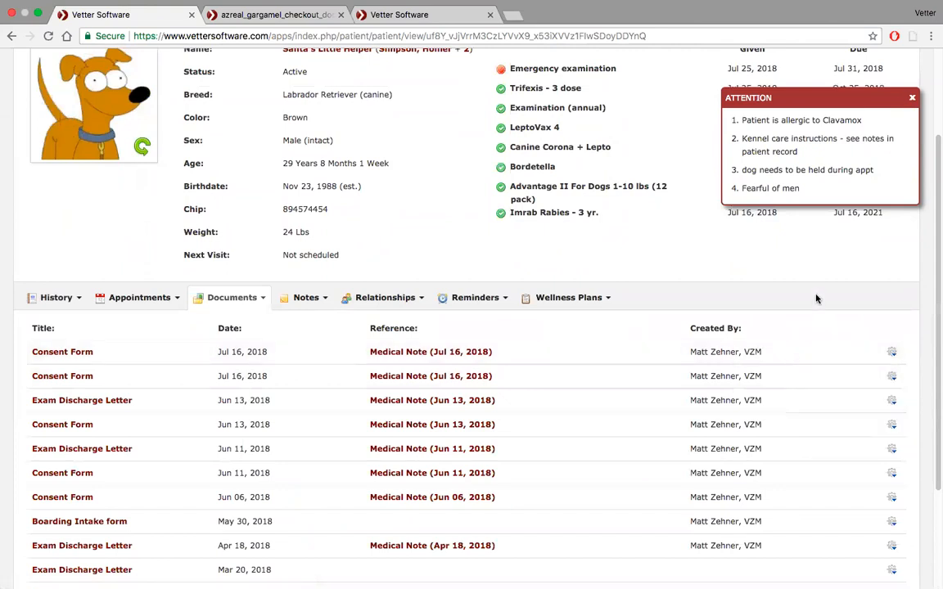
- Open the newest invoice from the billing dashboard and show its email, fax and print export options
{"action": "scroll", "coordinate": [418, 284], "scroll_direction": "up", "scroll_amount": 3}
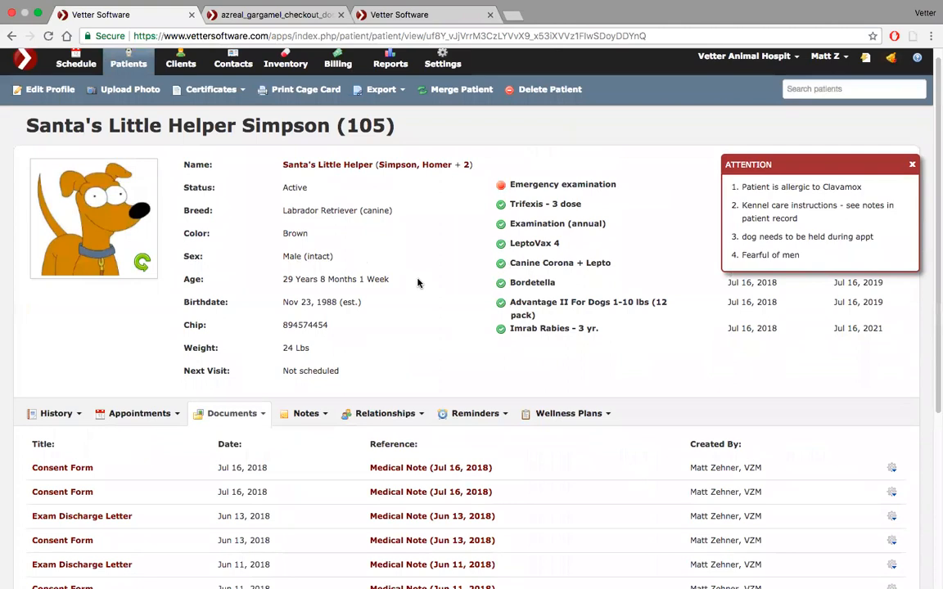
{"action": "scroll", "coordinate": [417, 284], "scroll_direction": "up", "scroll_amount": 1}
{"action": "left_click", "coordinate": [340, 63]}
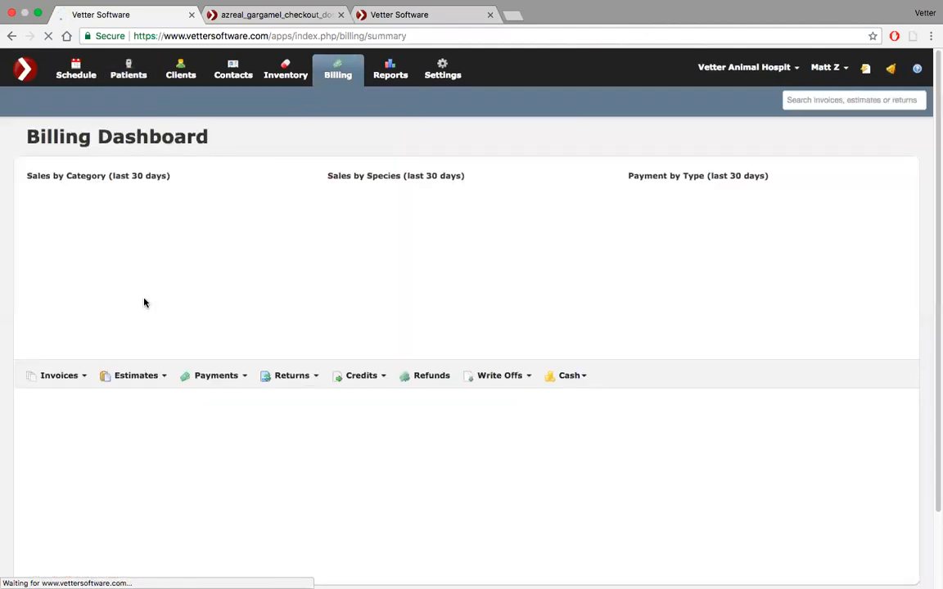
{"action": "scroll", "coordinate": [146, 302], "scroll_direction": "down", "scroll_amount": 2}
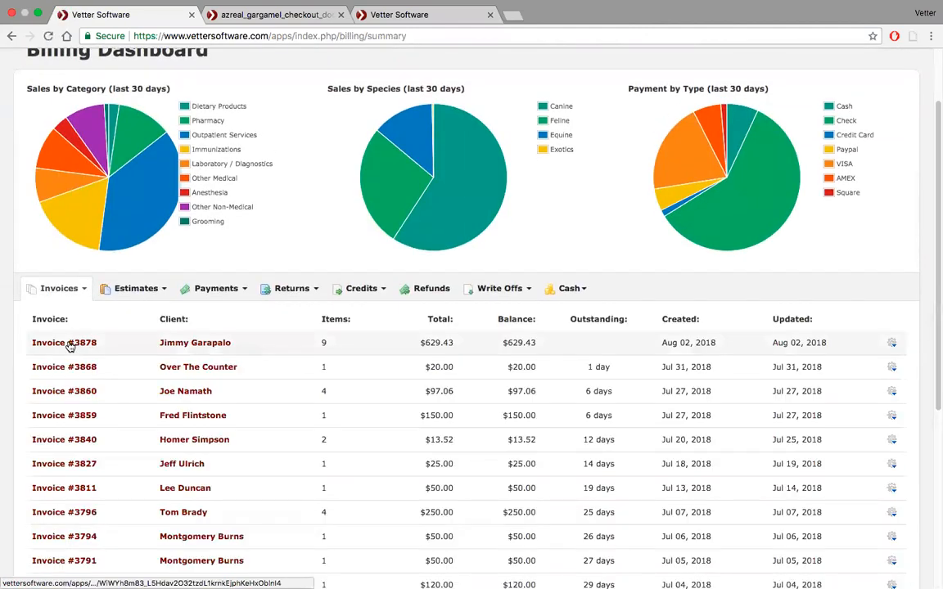
{"action": "left_click", "coordinate": [70, 345]}
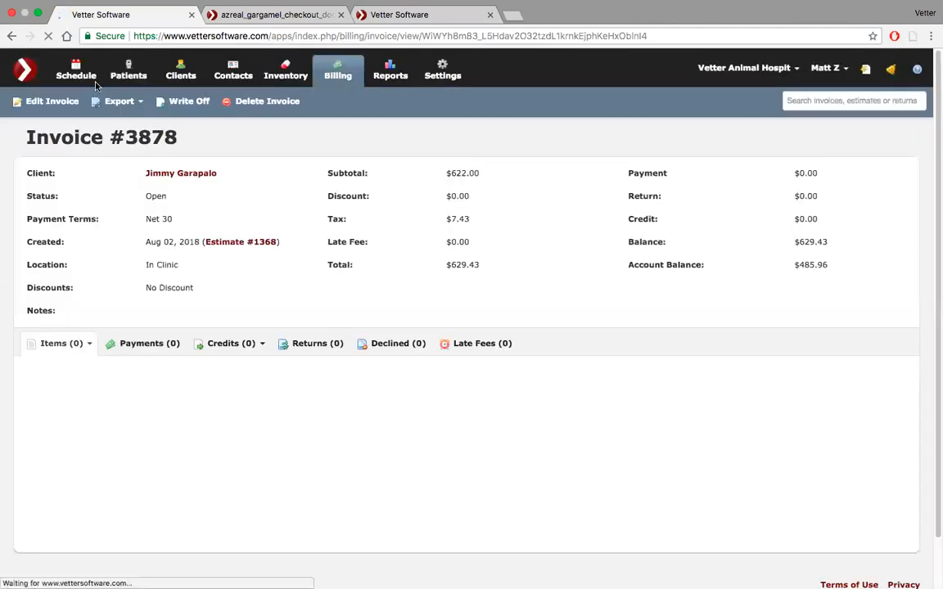
{"action": "left_click", "coordinate": [129, 103]}
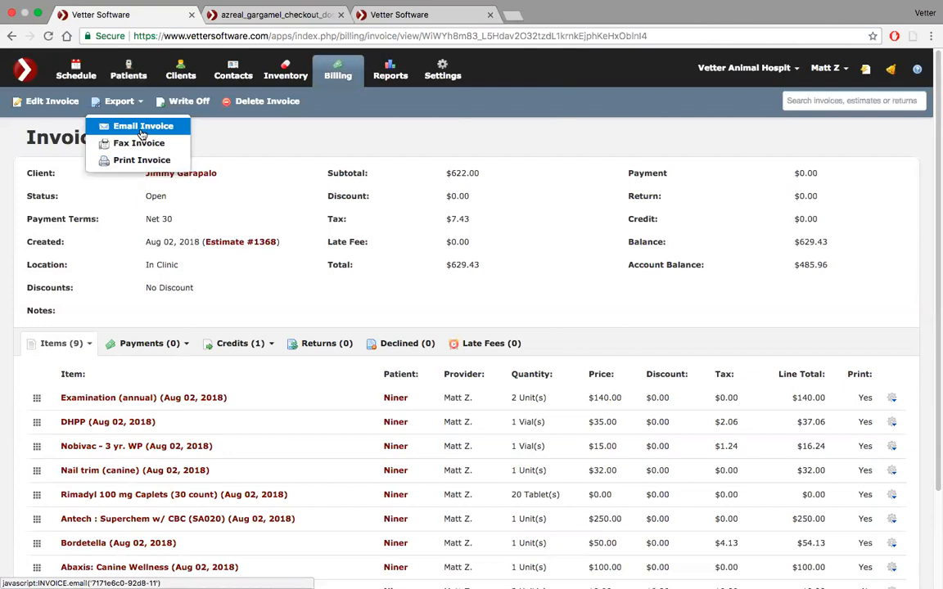
{"action": "left_click", "coordinate": [36, 14]}
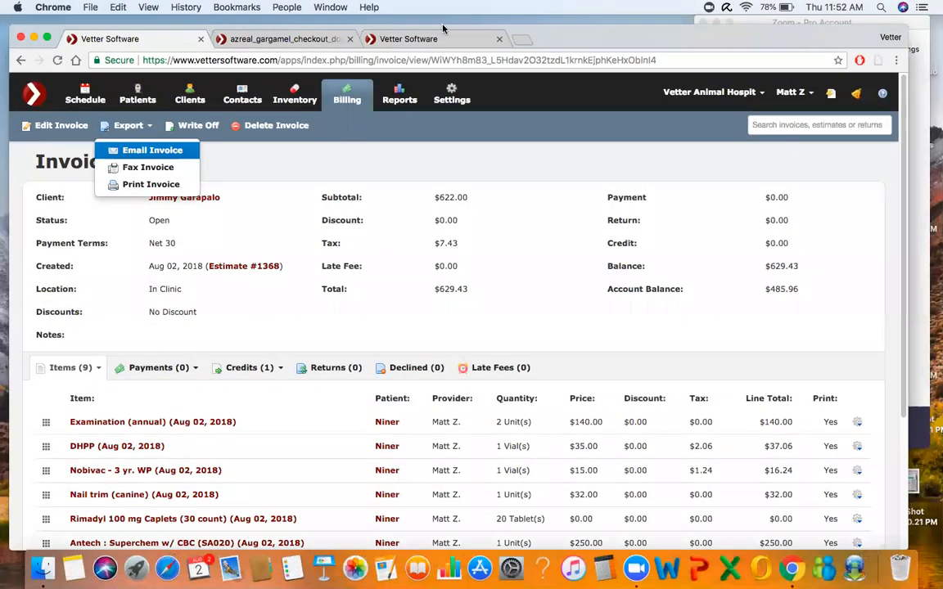